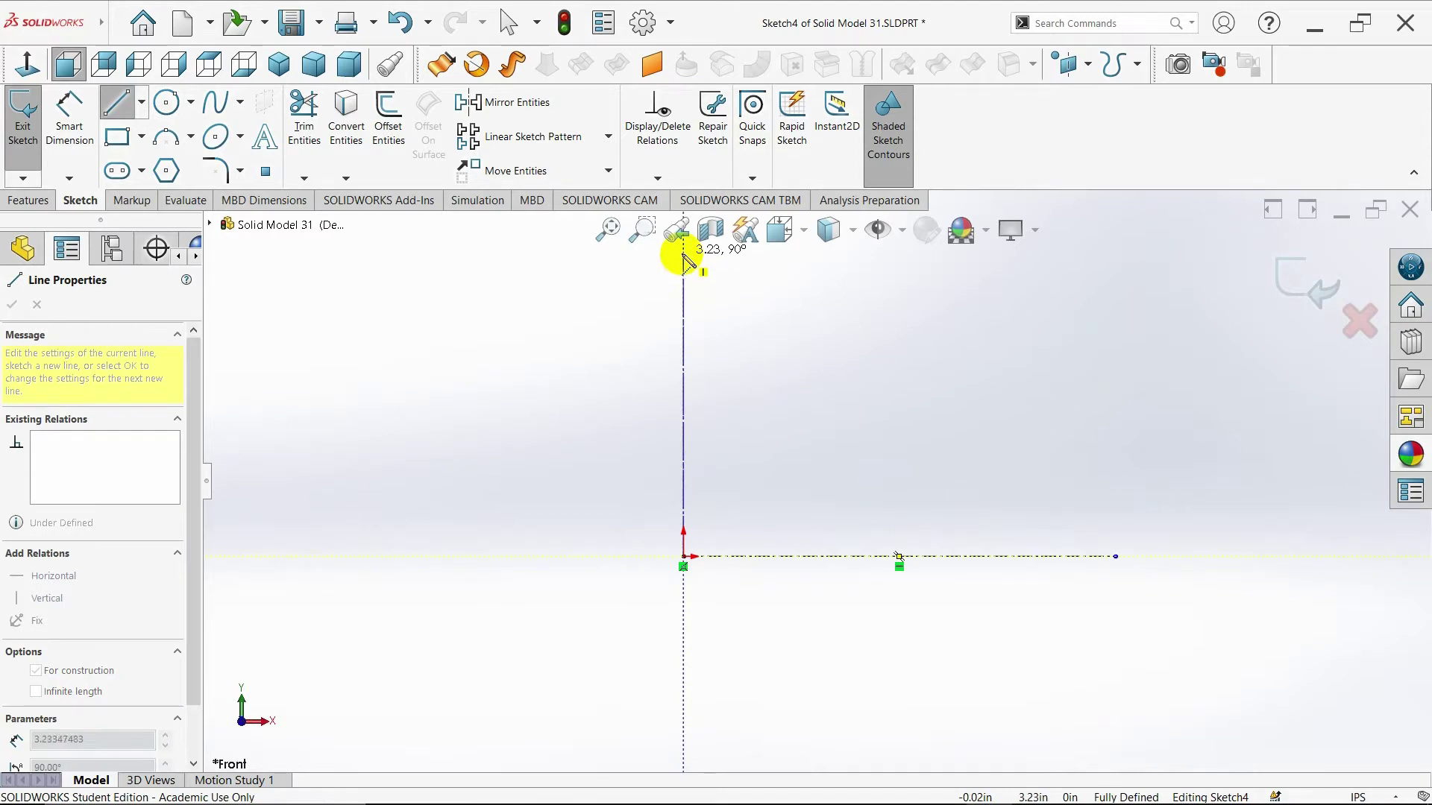
Finish the vertical construction line running about 3.23 in upward from the origin
key(Escape)
scroll(845, 402, down, 2)
scroll(853, 425, up, 1)
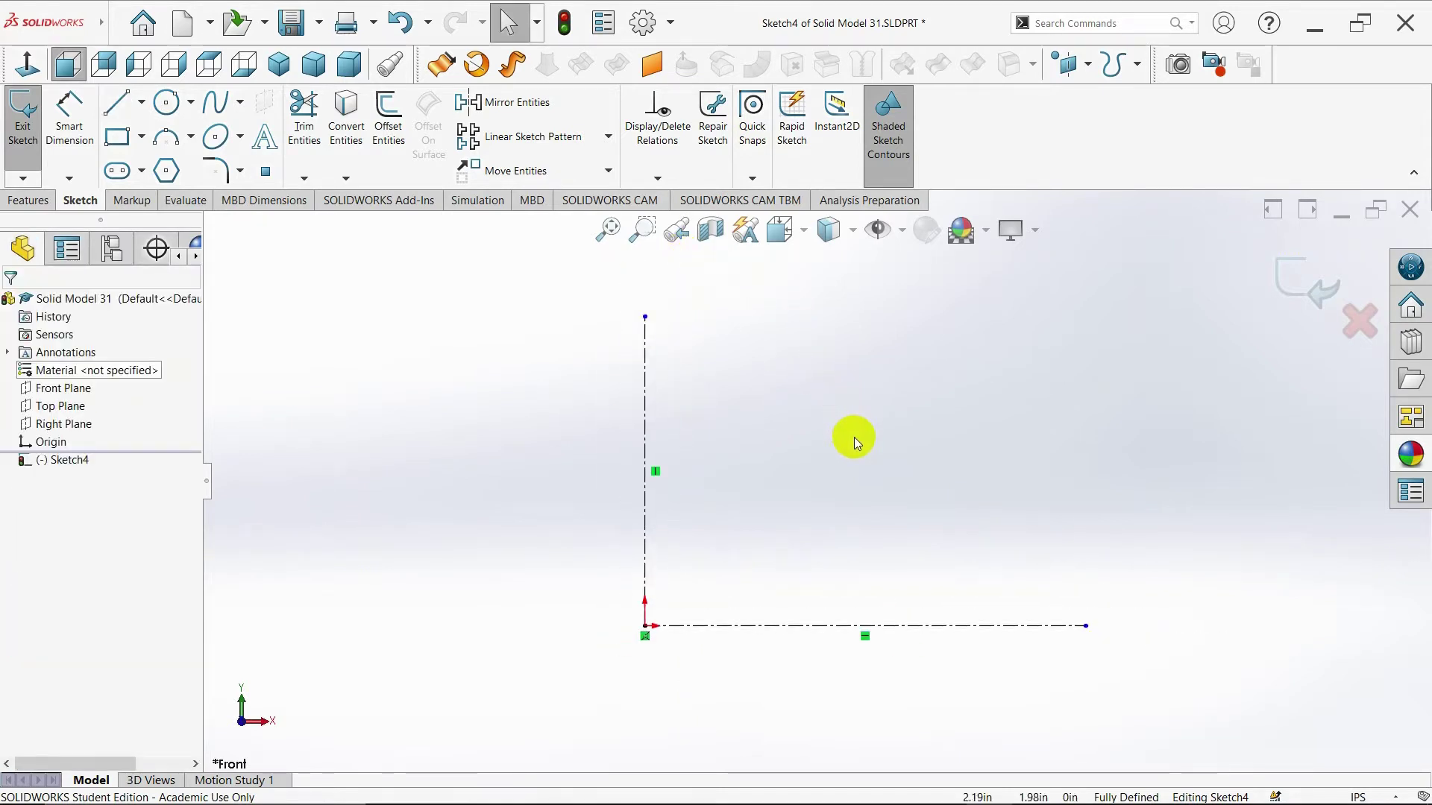
Sketch a closed seven-line flared half-profile from the origin, about 1.04 in wide at the base and about 2.89 in tall
key(l)
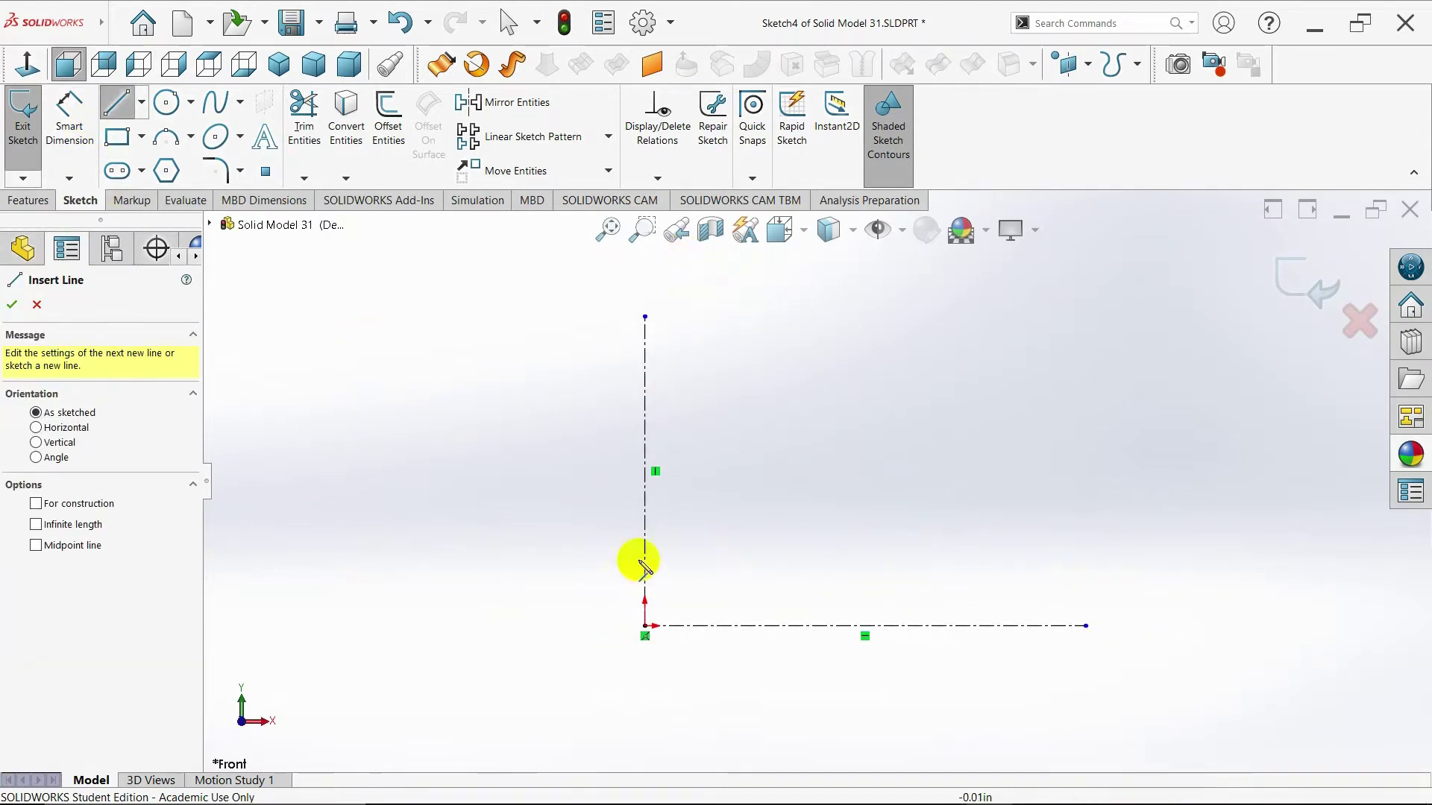
drag(646, 626, 645, 442)
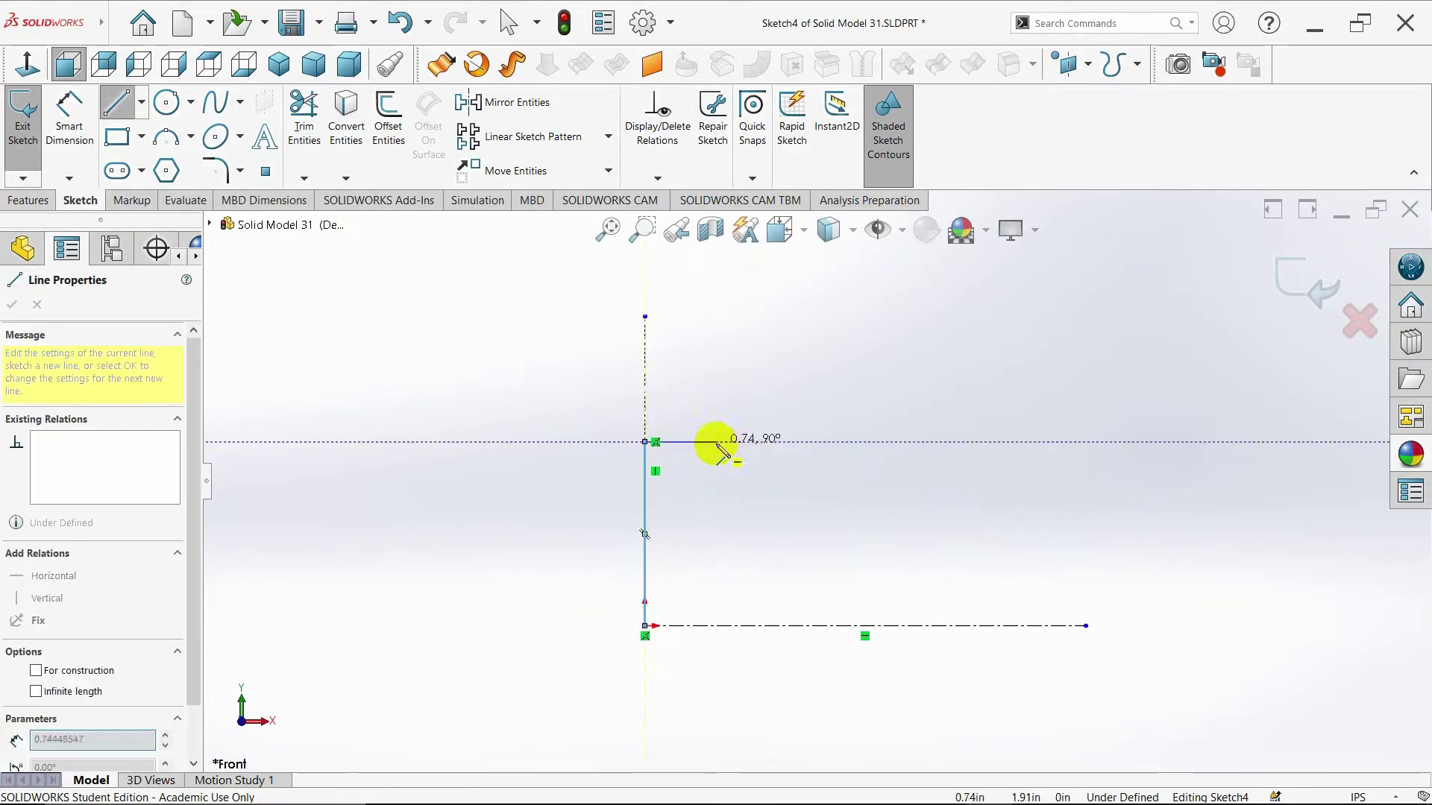
click(745, 380)
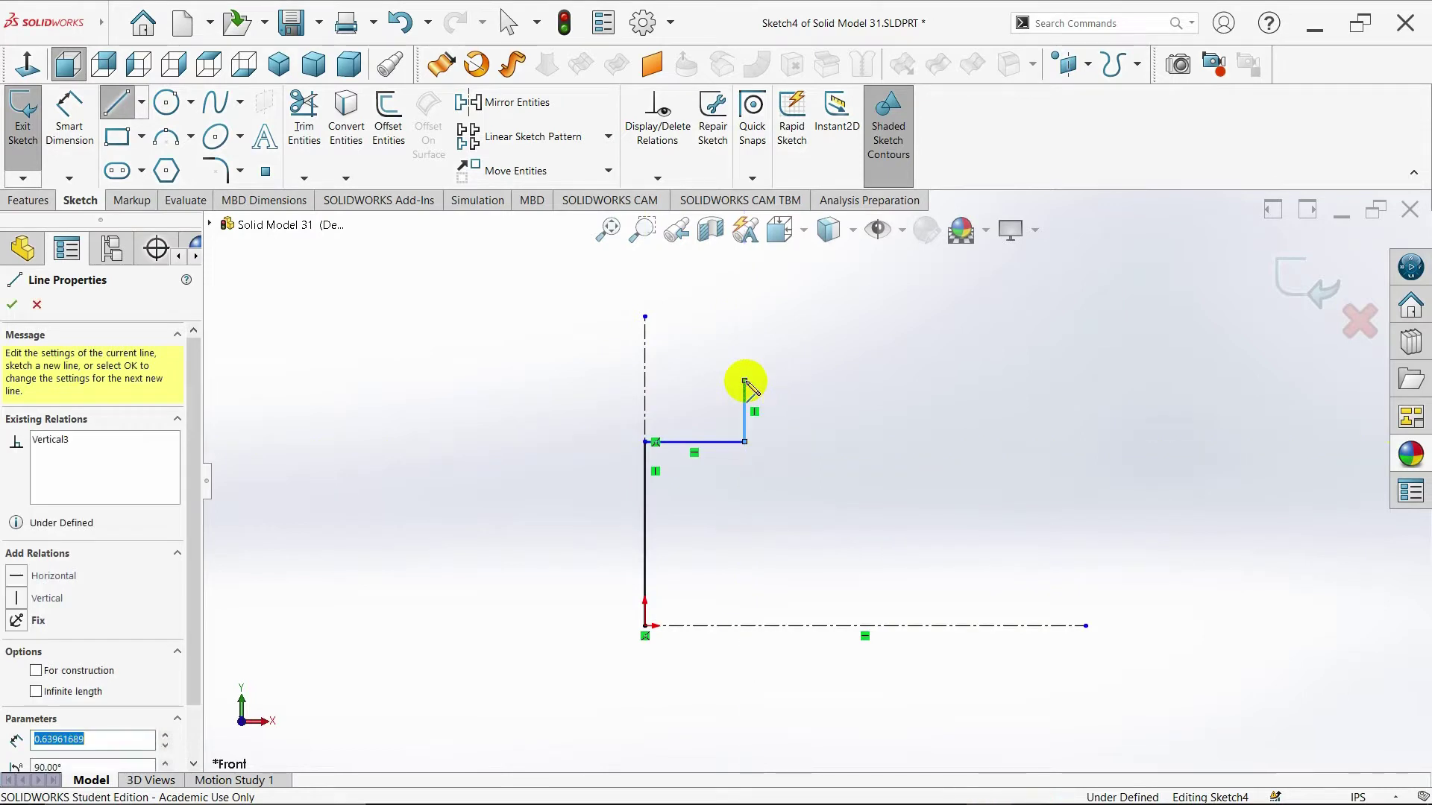
click(816, 350)
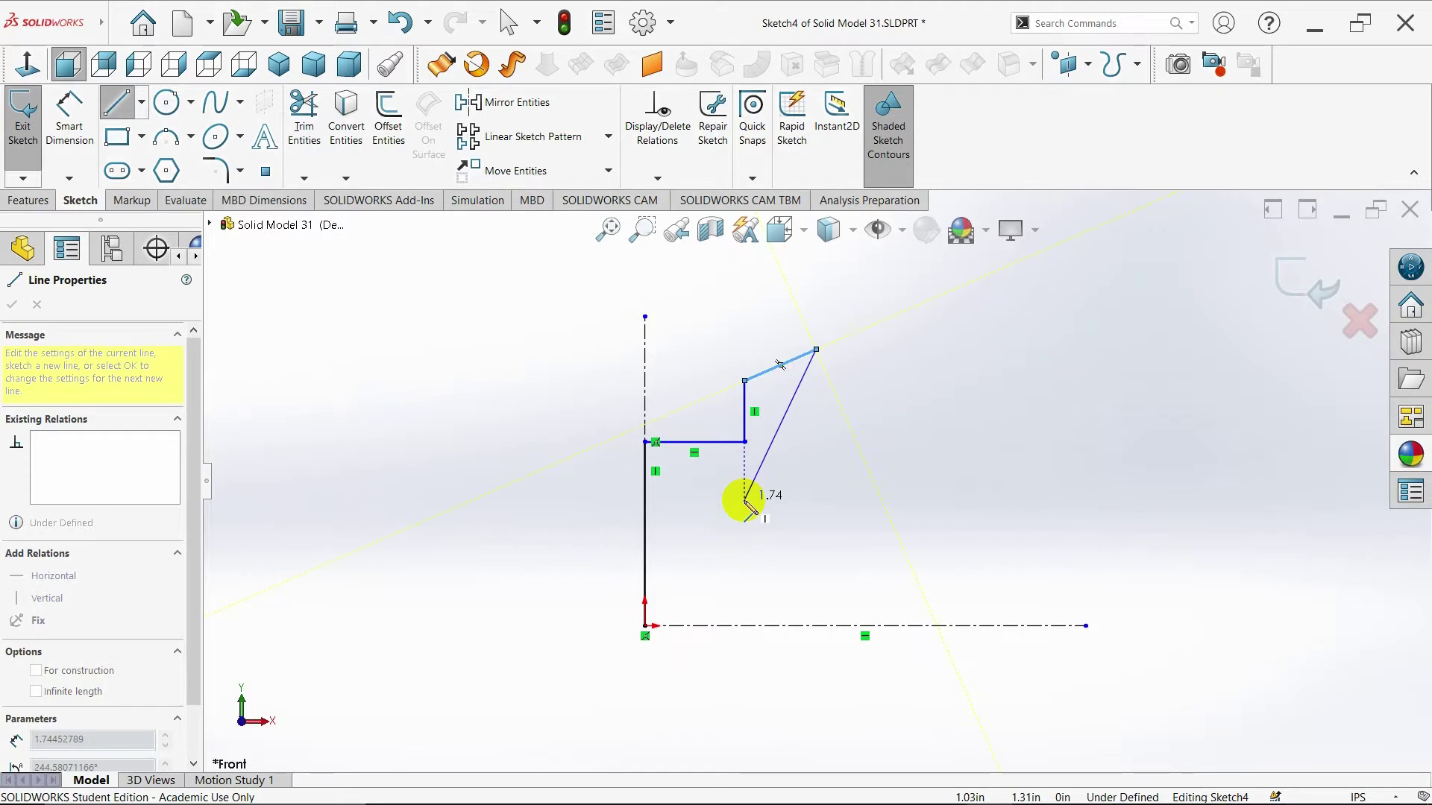
click(744, 500)
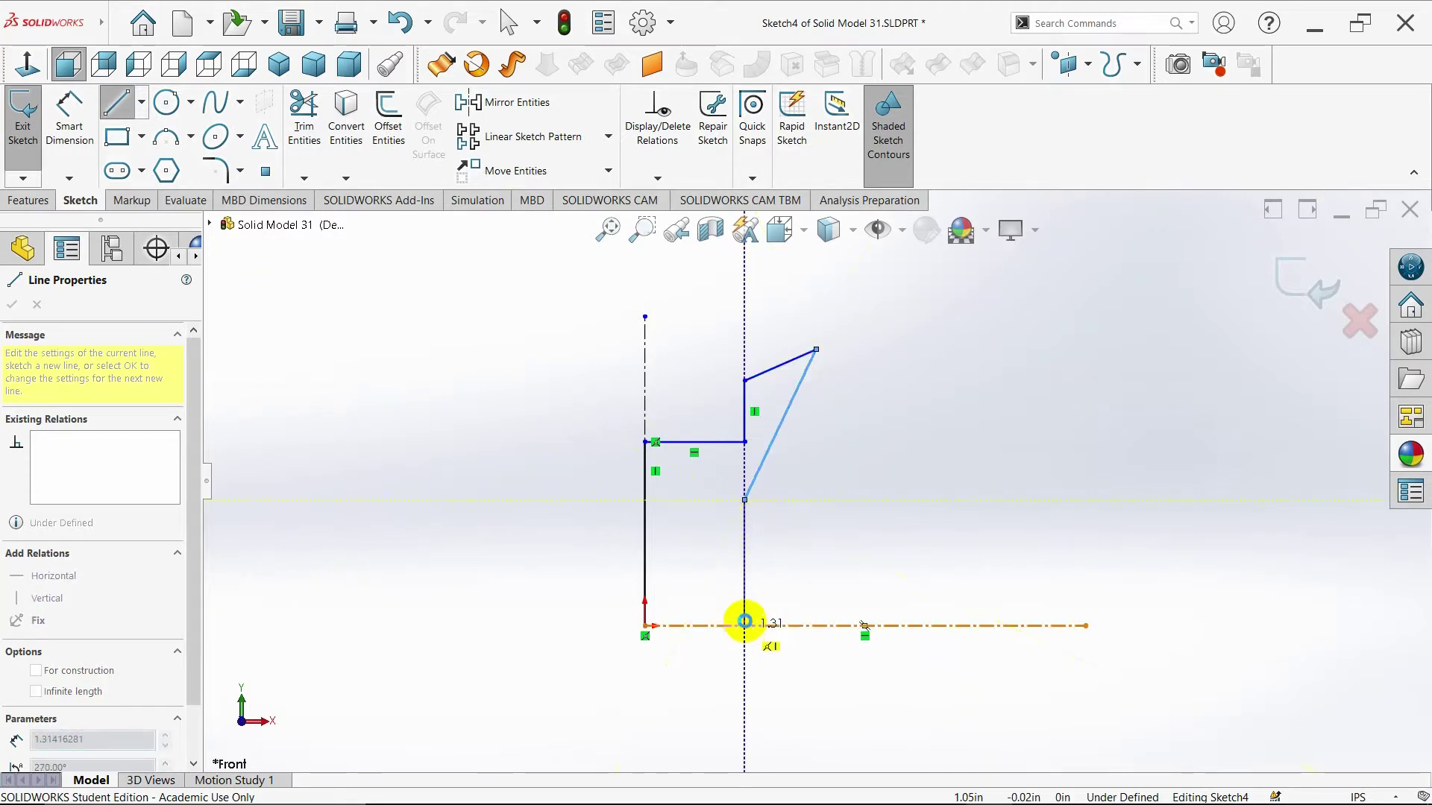
click(744, 625)
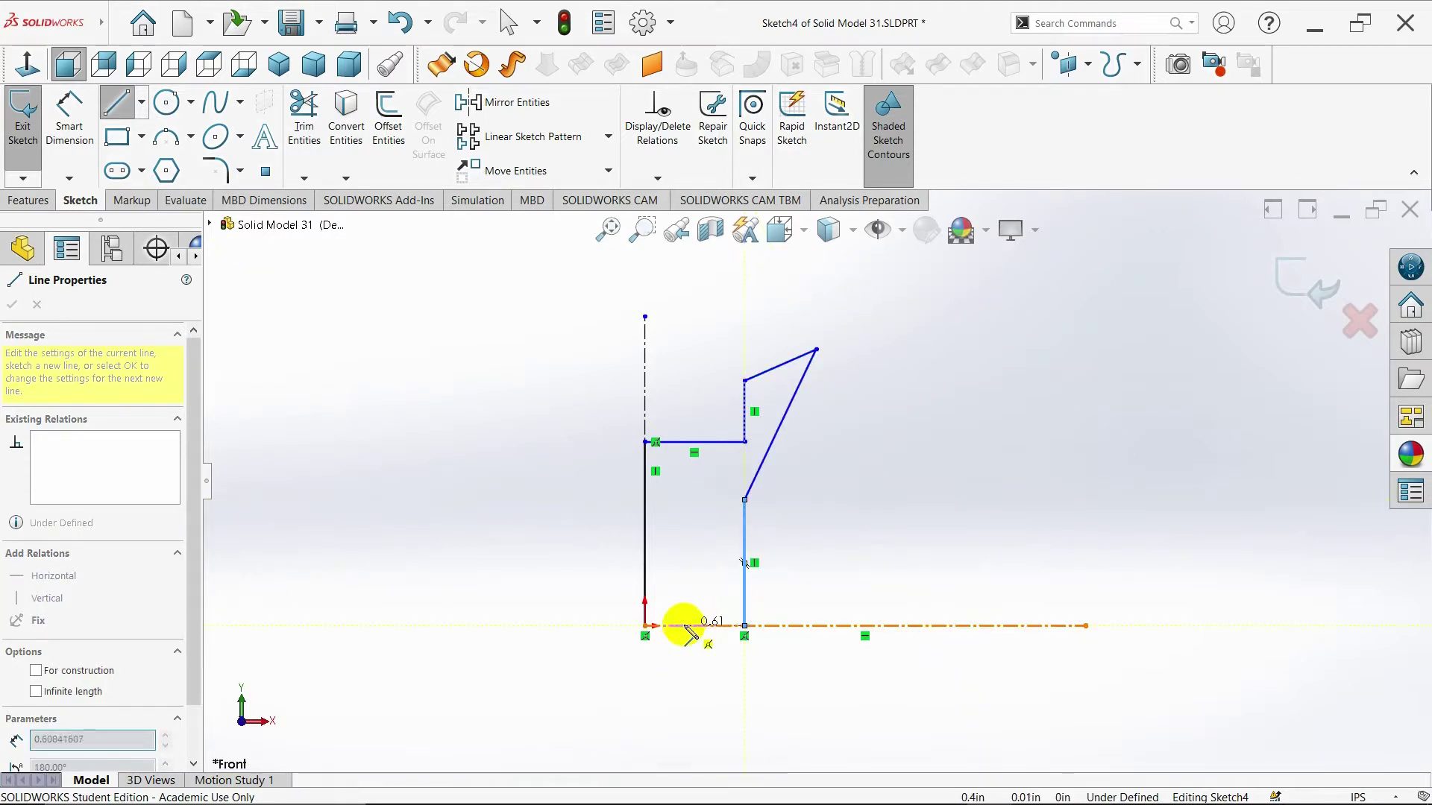
click(646, 626)
key(Escape)
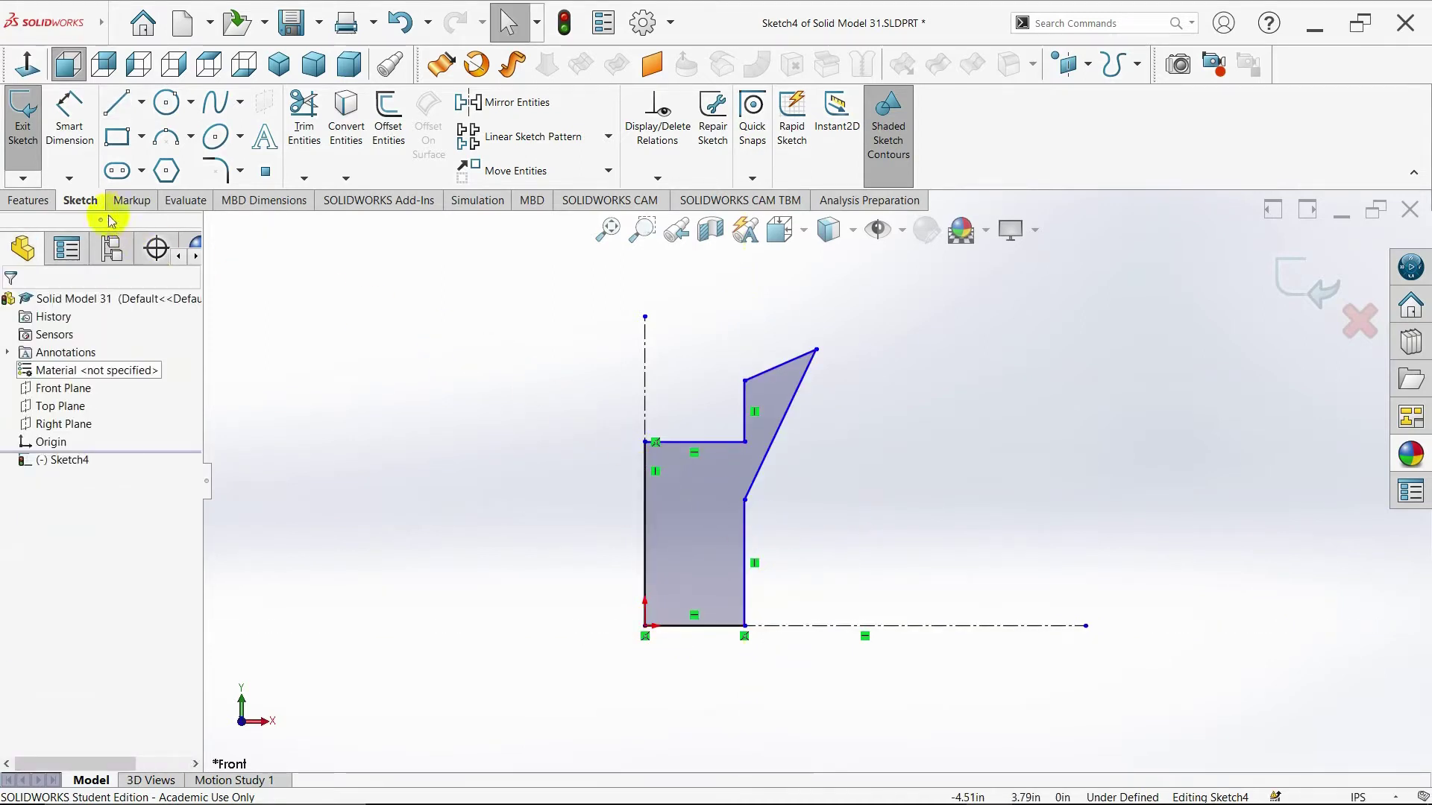
Dimension the profile's overall height from the base to the outer flared tip as 5.50 in
click(86, 141)
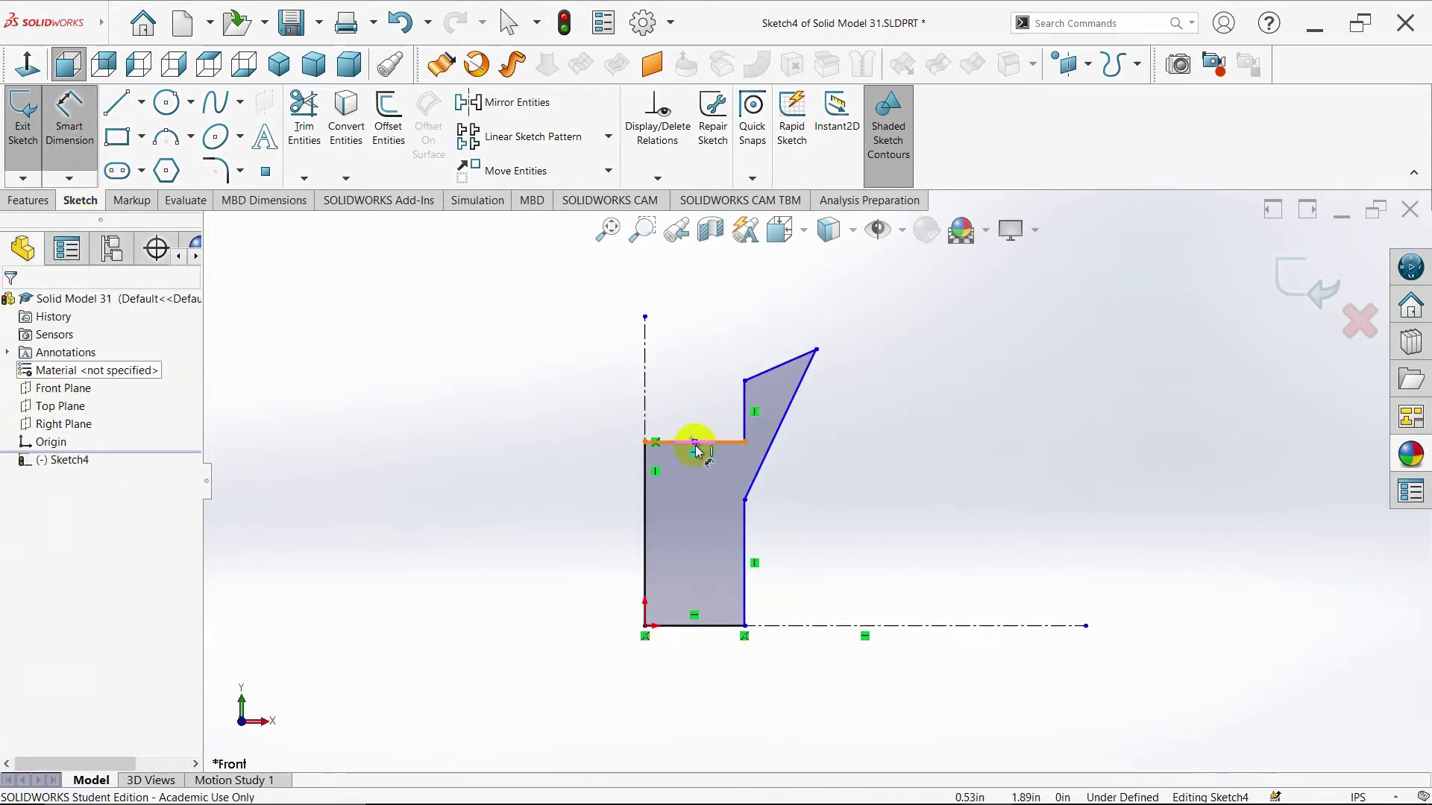
click(818, 352)
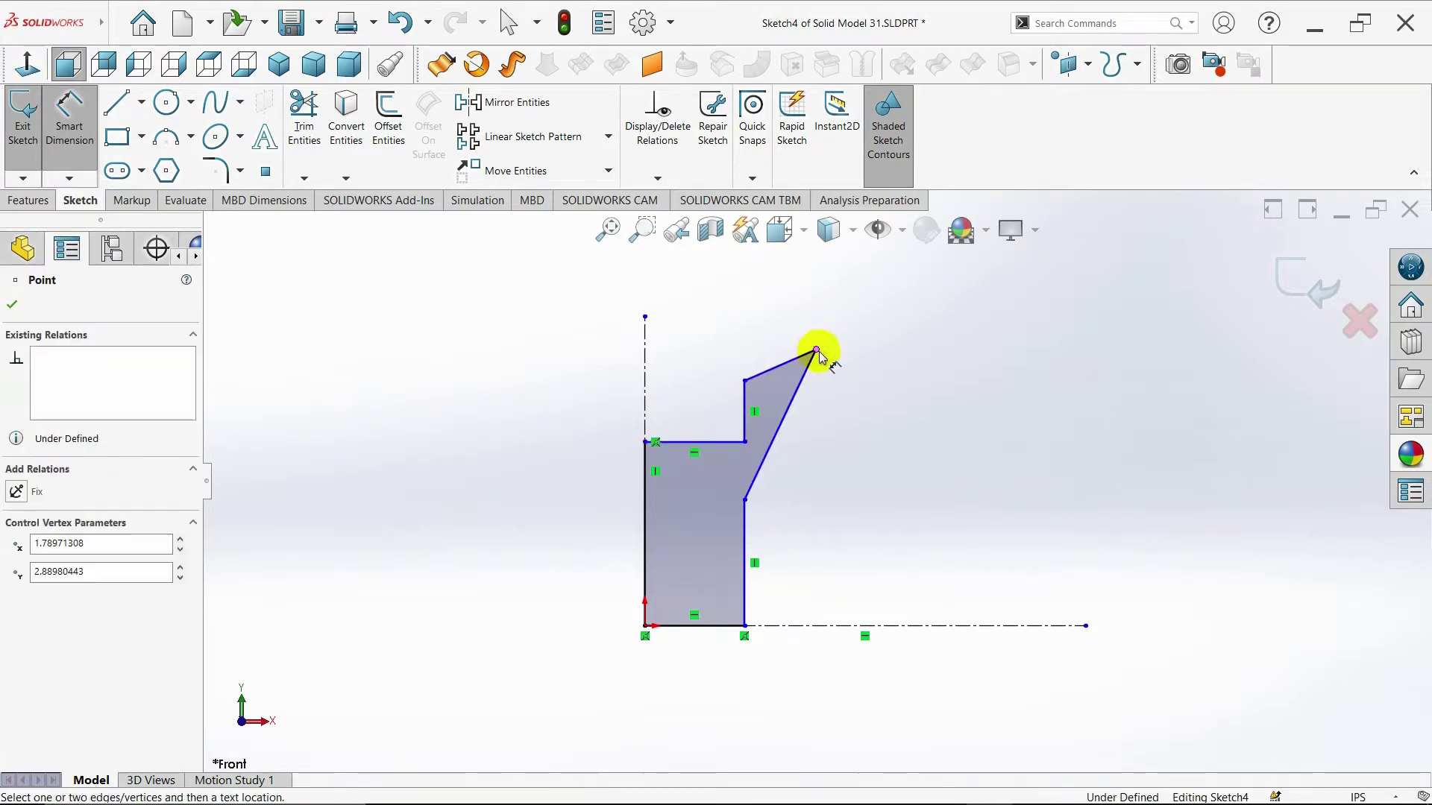
click(745, 626)
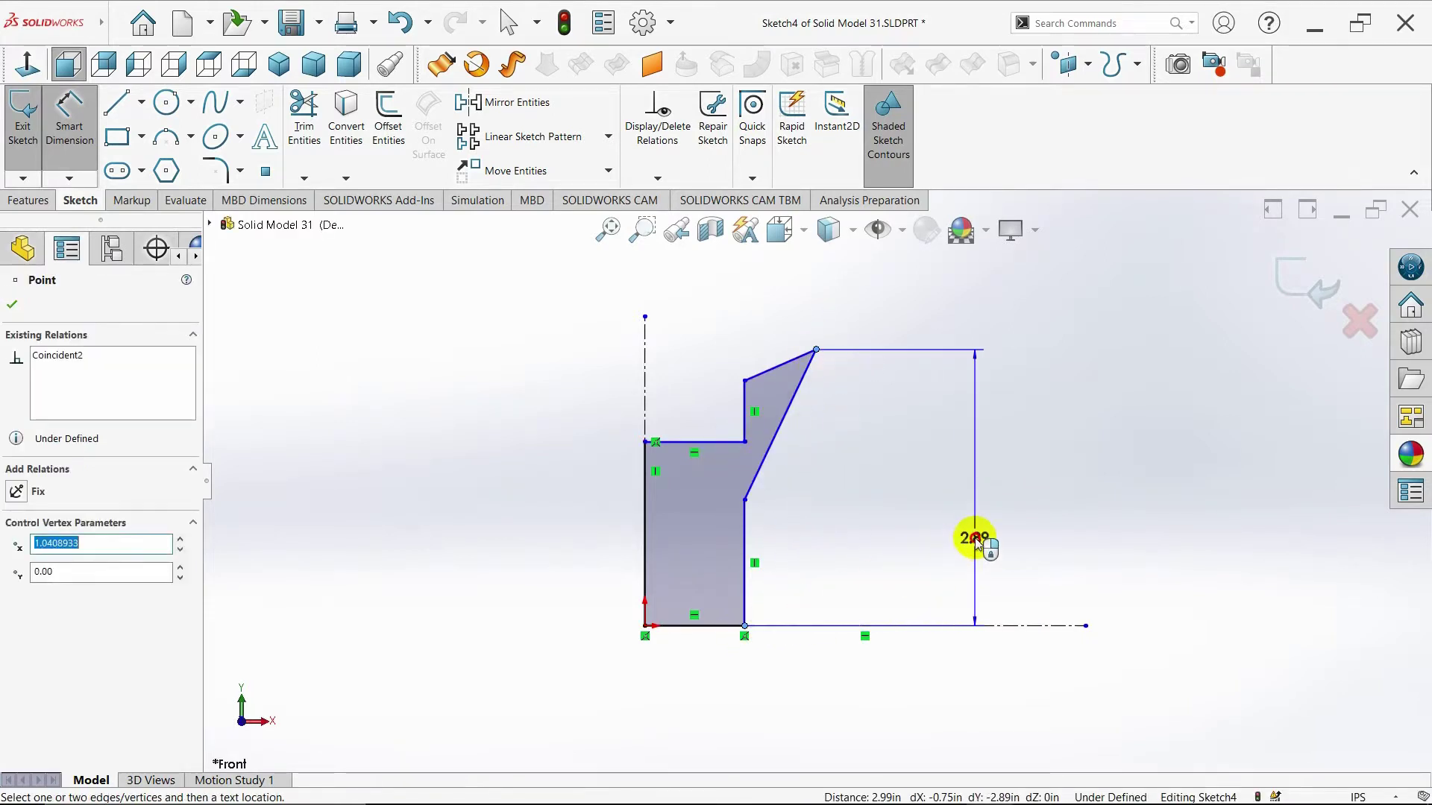
click(976, 538)
text(5)
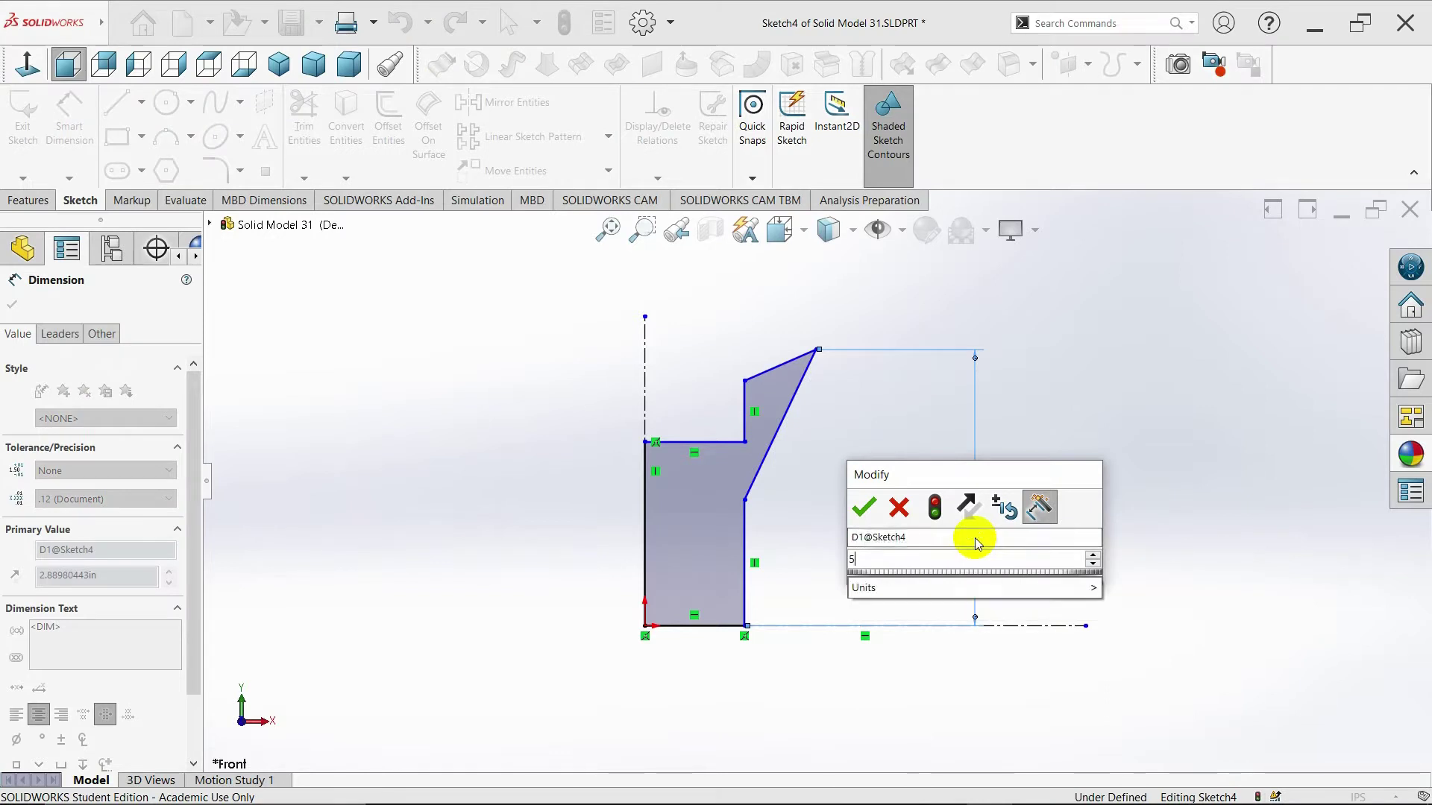
text(.50)
key(Return)
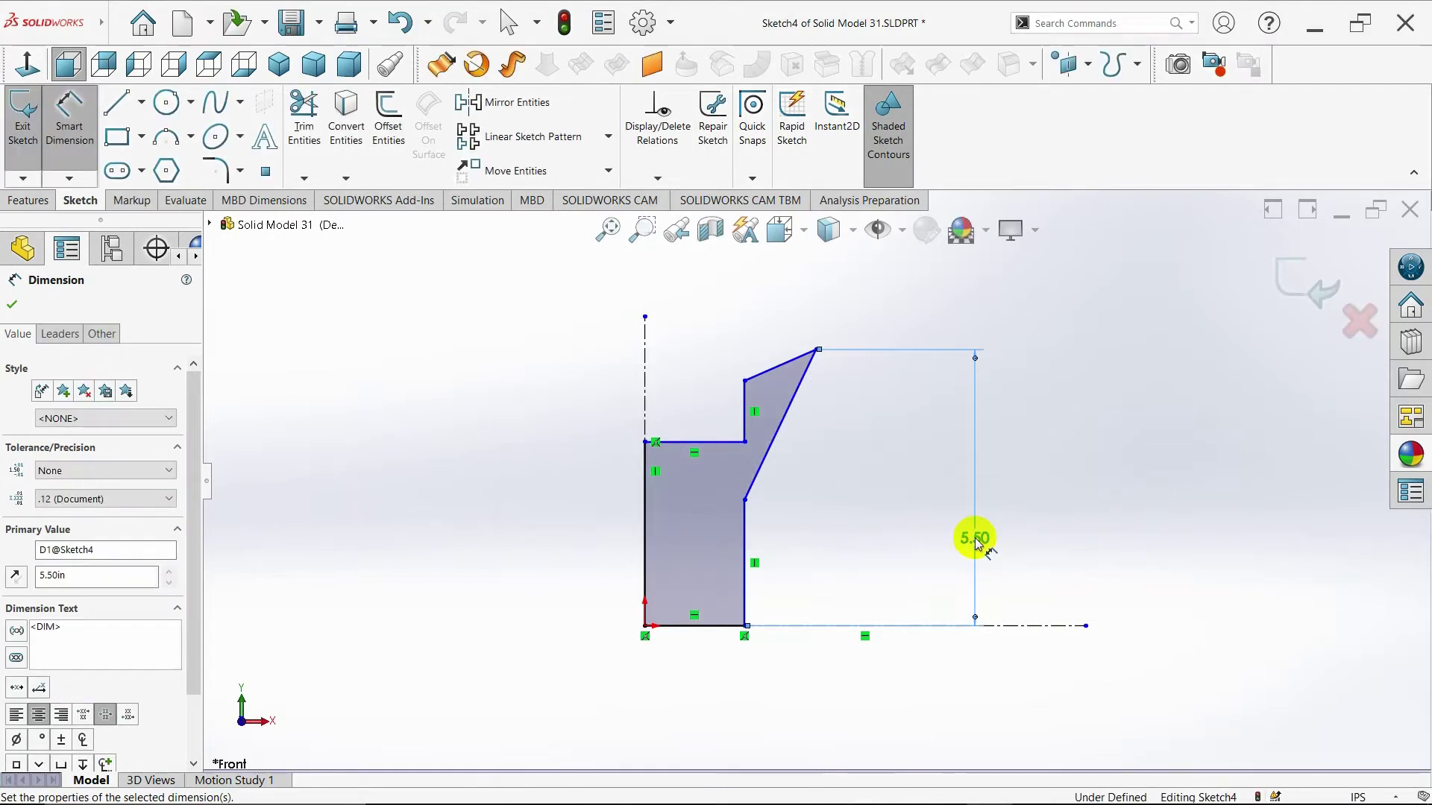
Dimension the profile's vertical edge on the axis as 4.00 in
click(648, 518)
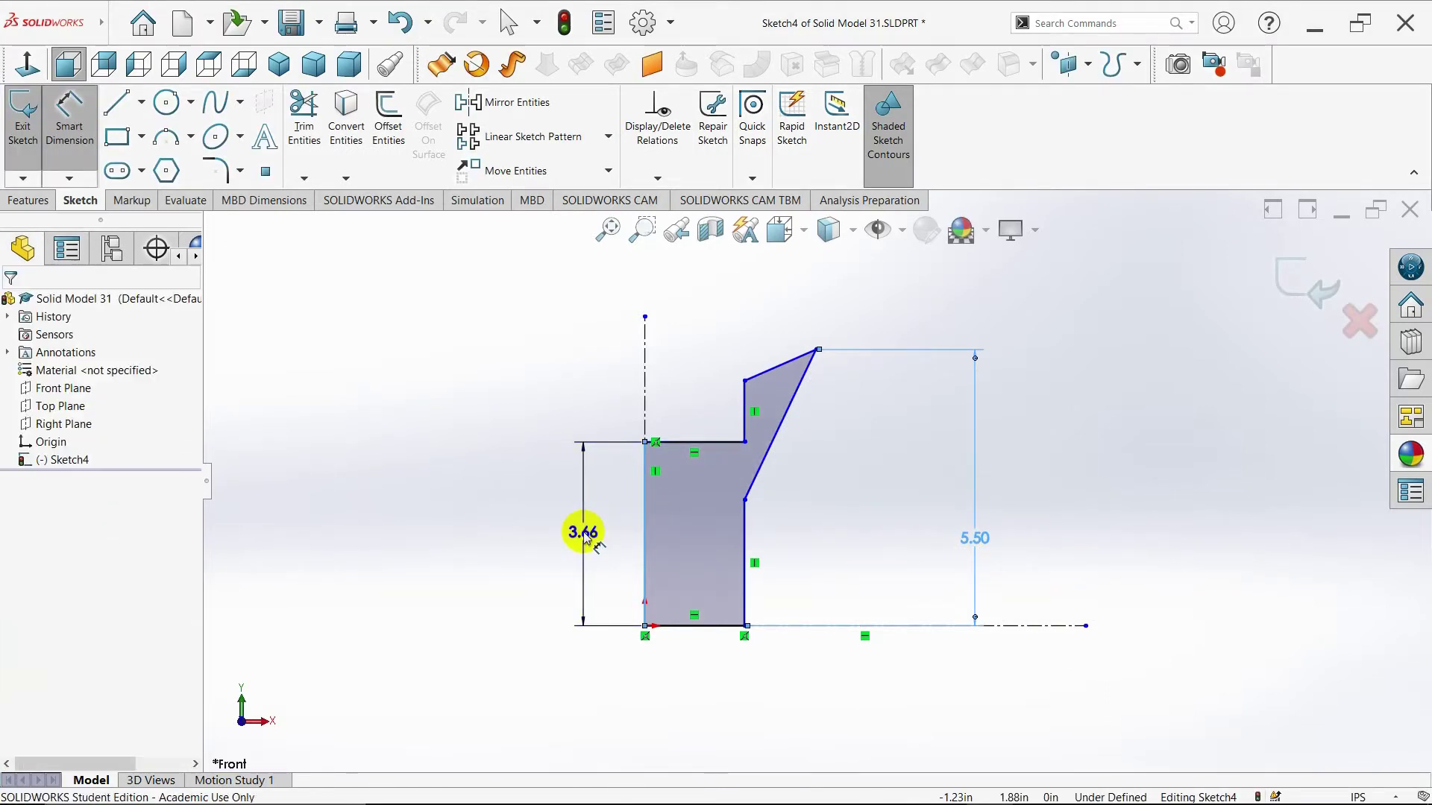
click(584, 537)
text(4)
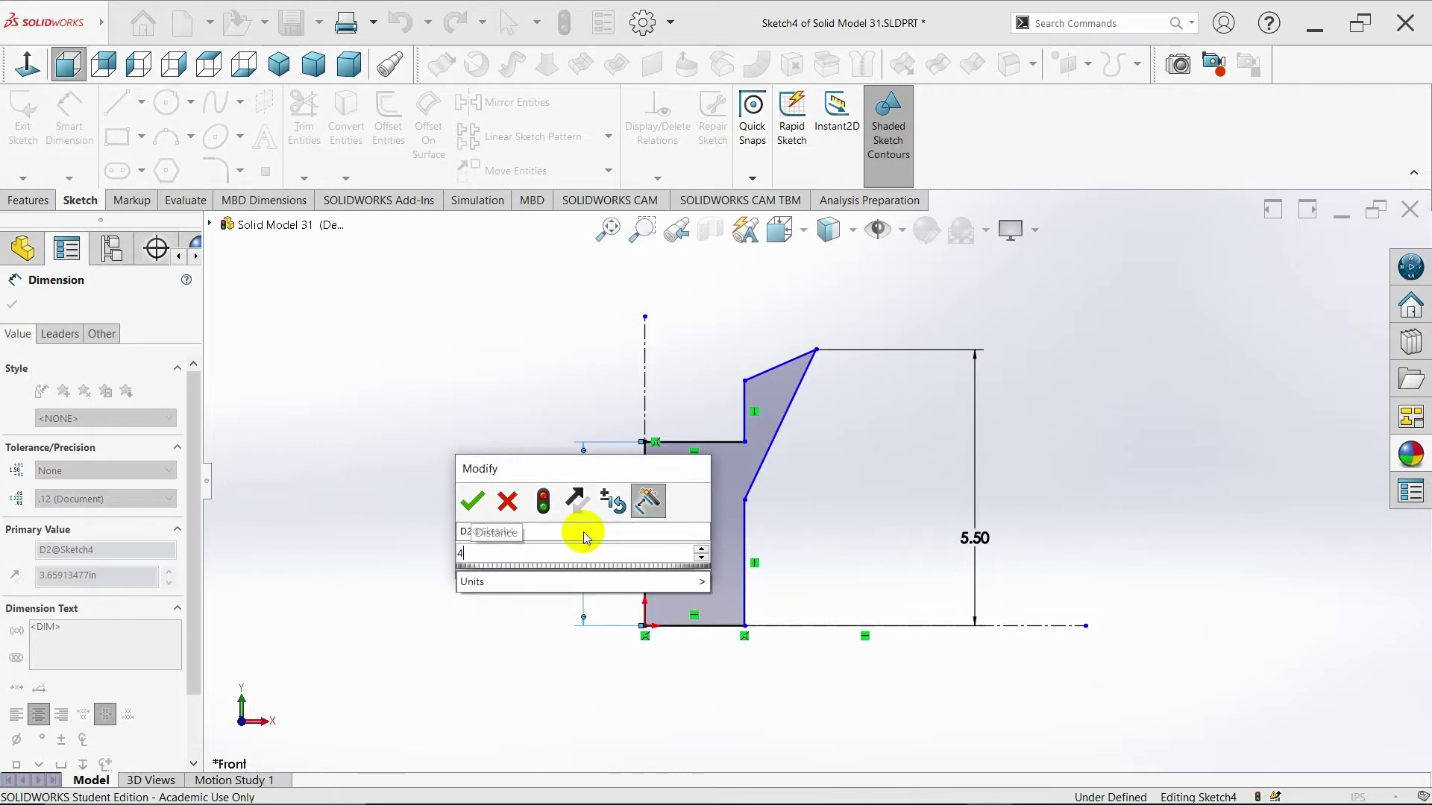
key(Return)
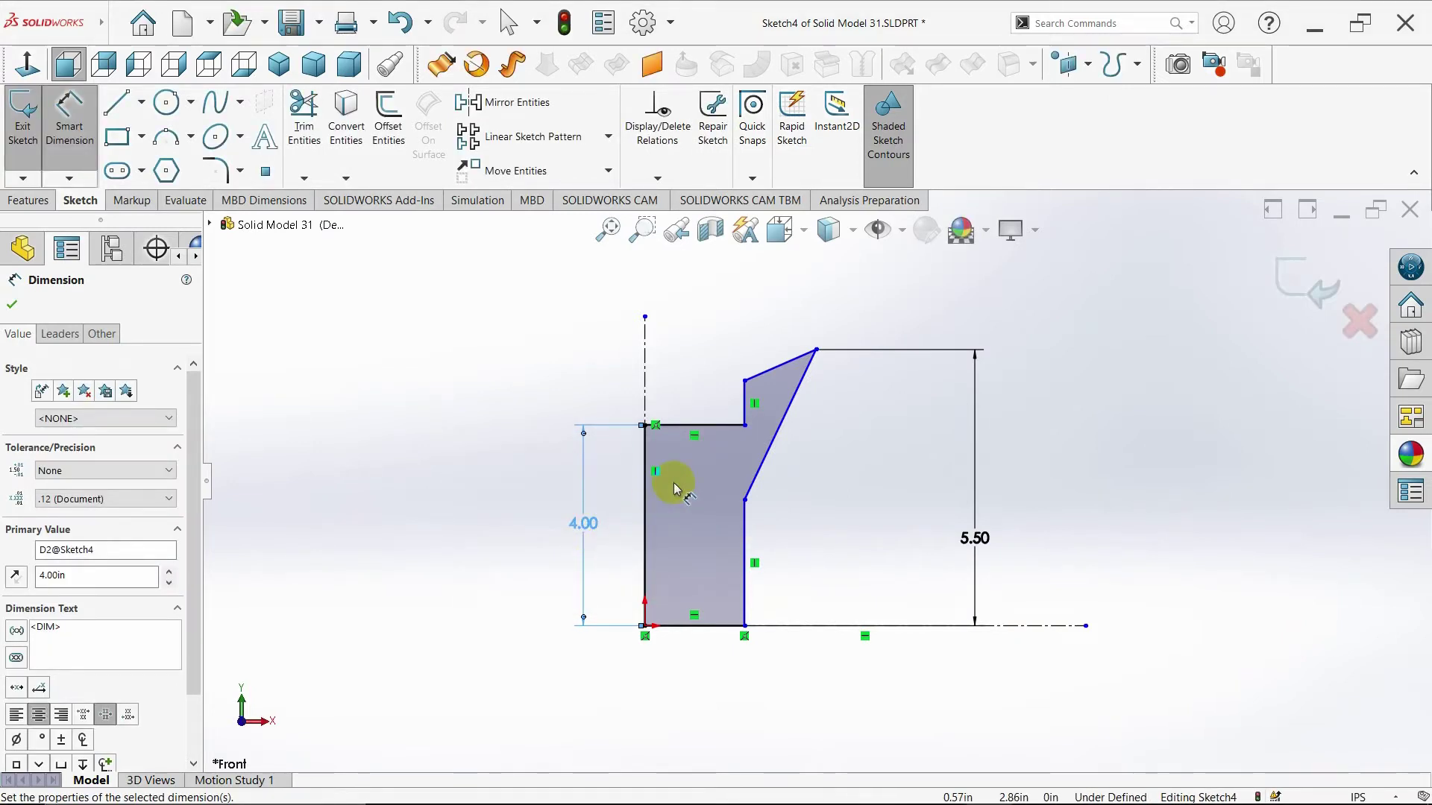
Dimension the vertical height of the long outer slanted edge as 2.50 in
click(785, 416)
click(832, 451)
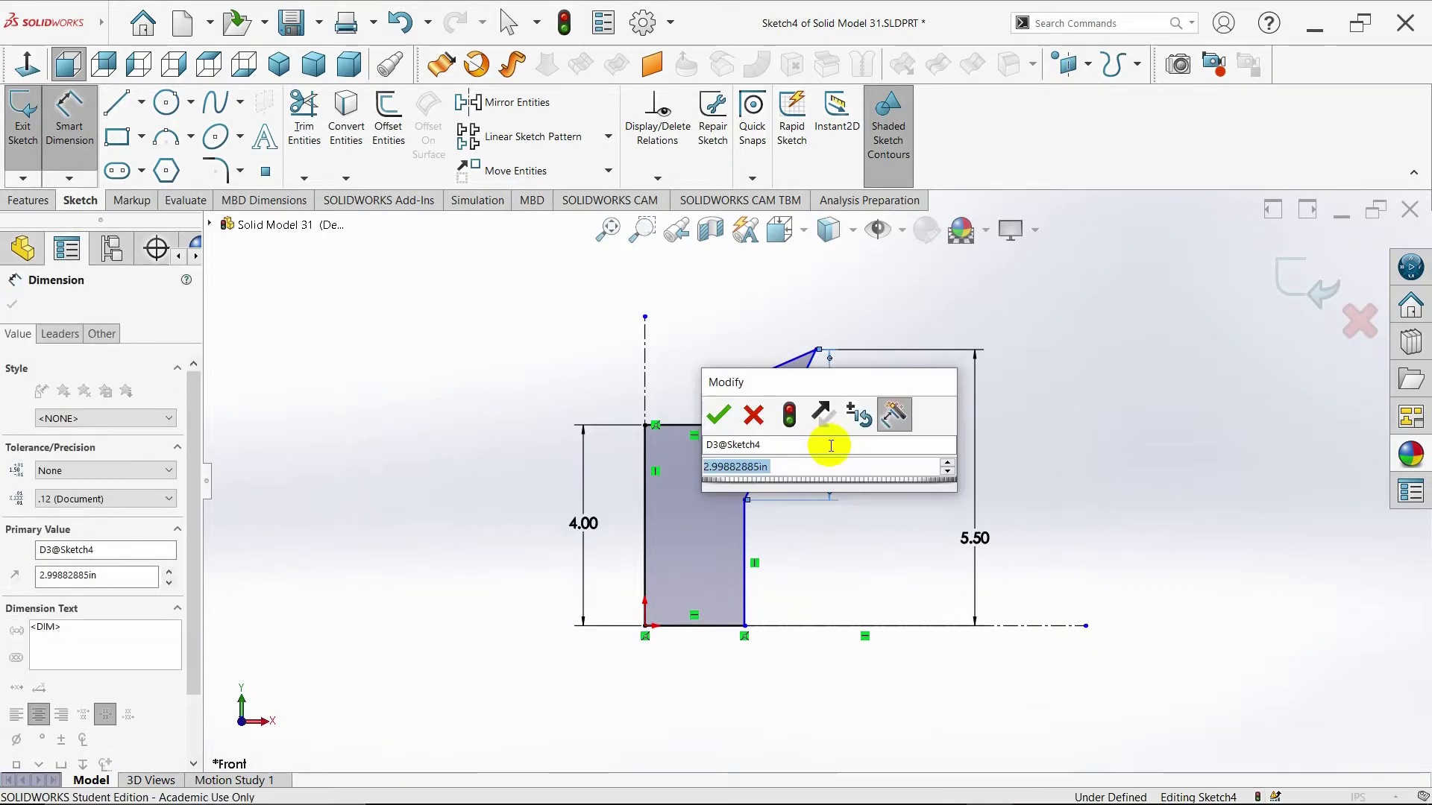
key(BackSpace)
text(2.5)
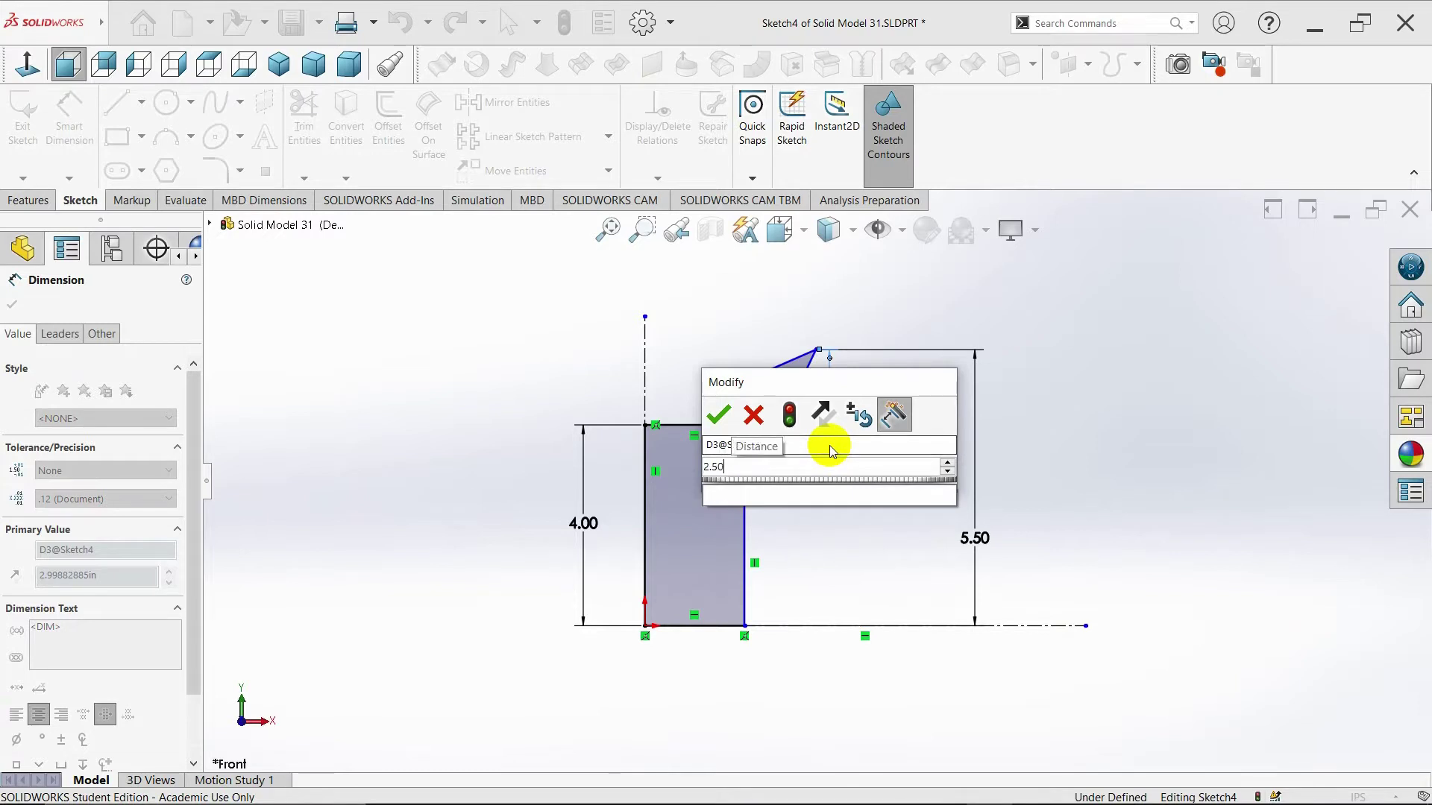
key(Return)
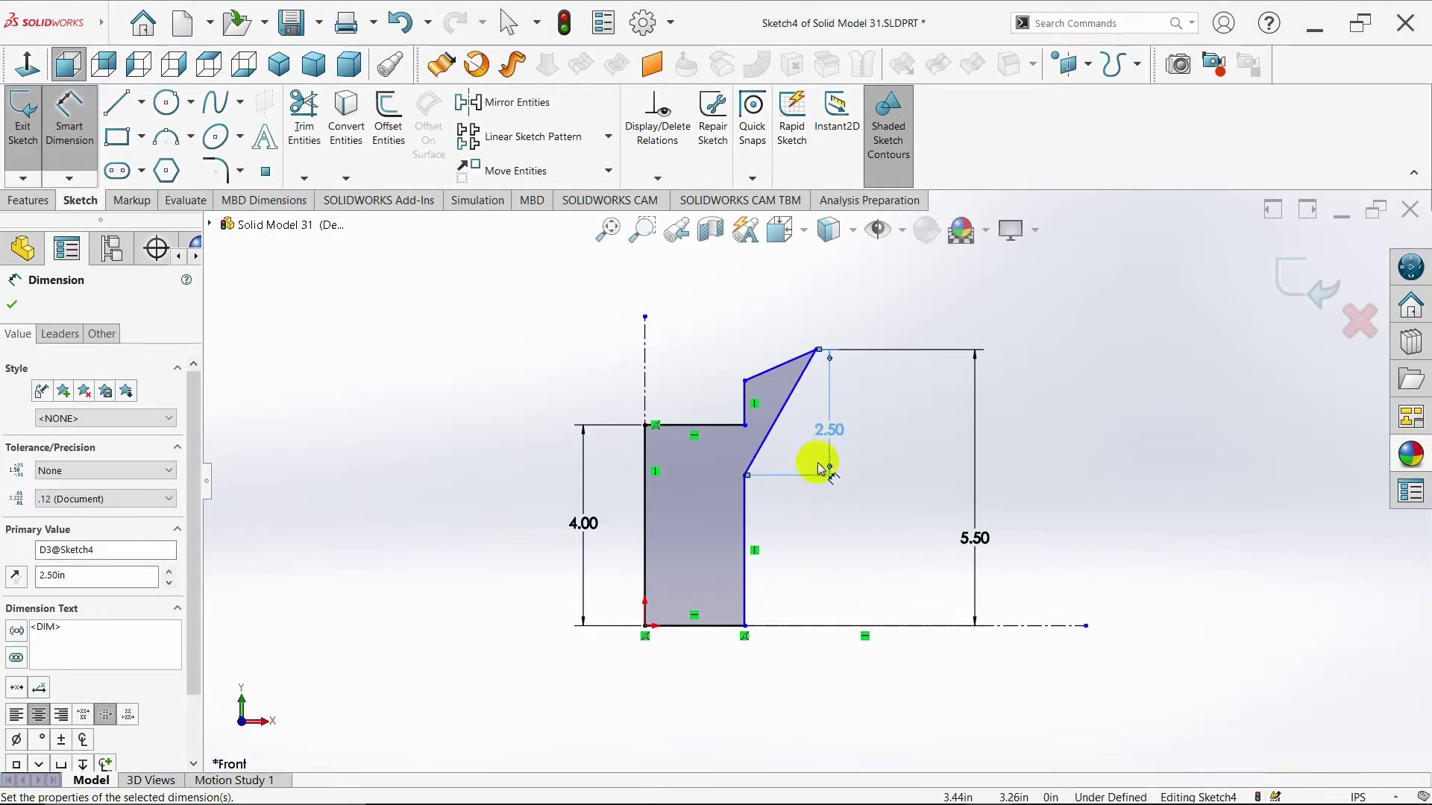
Dimension the profile's base edge and the horizontal ledge inside the flare as 1.50 in each
click(707, 640)
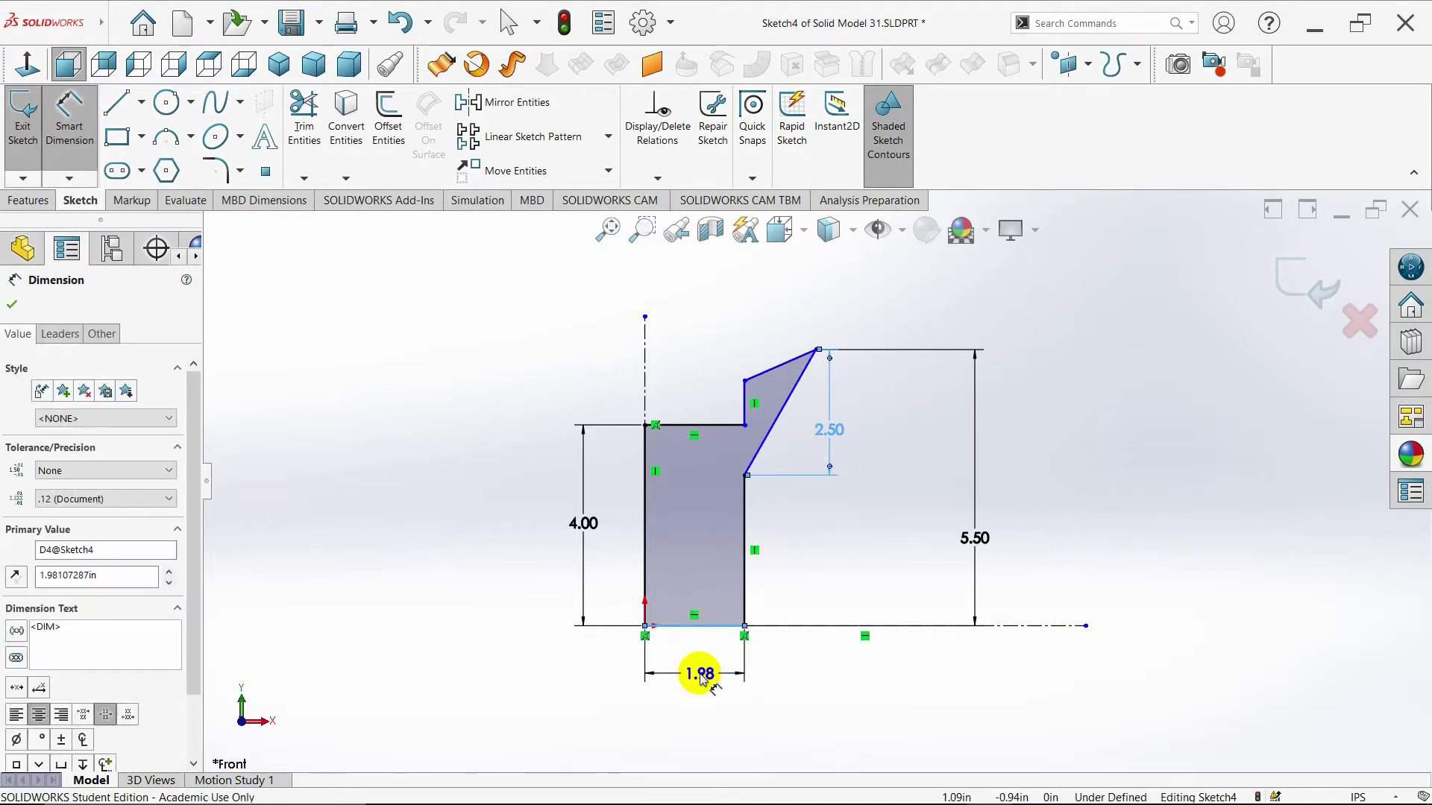
click(698, 675)
text(1.5)
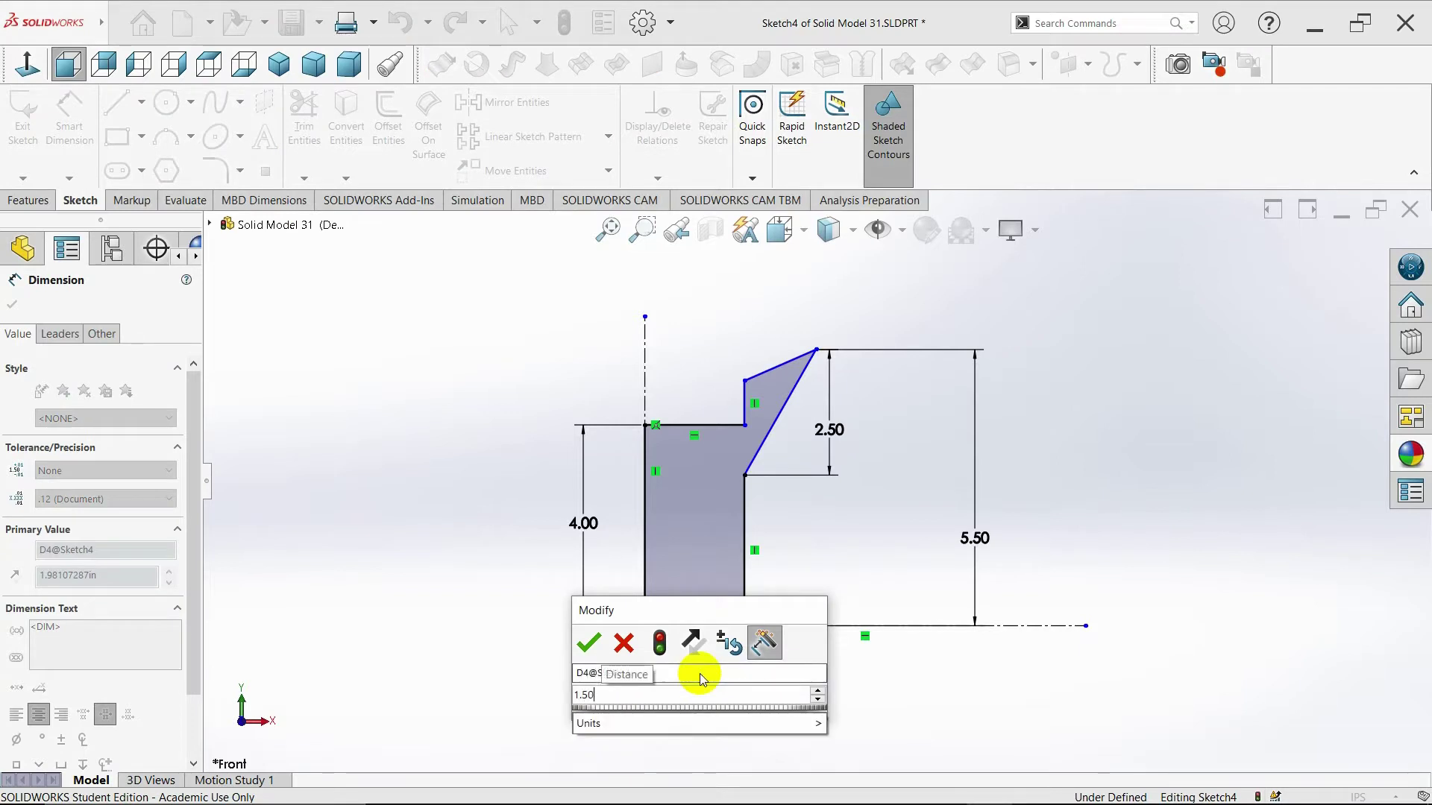
key(Return)
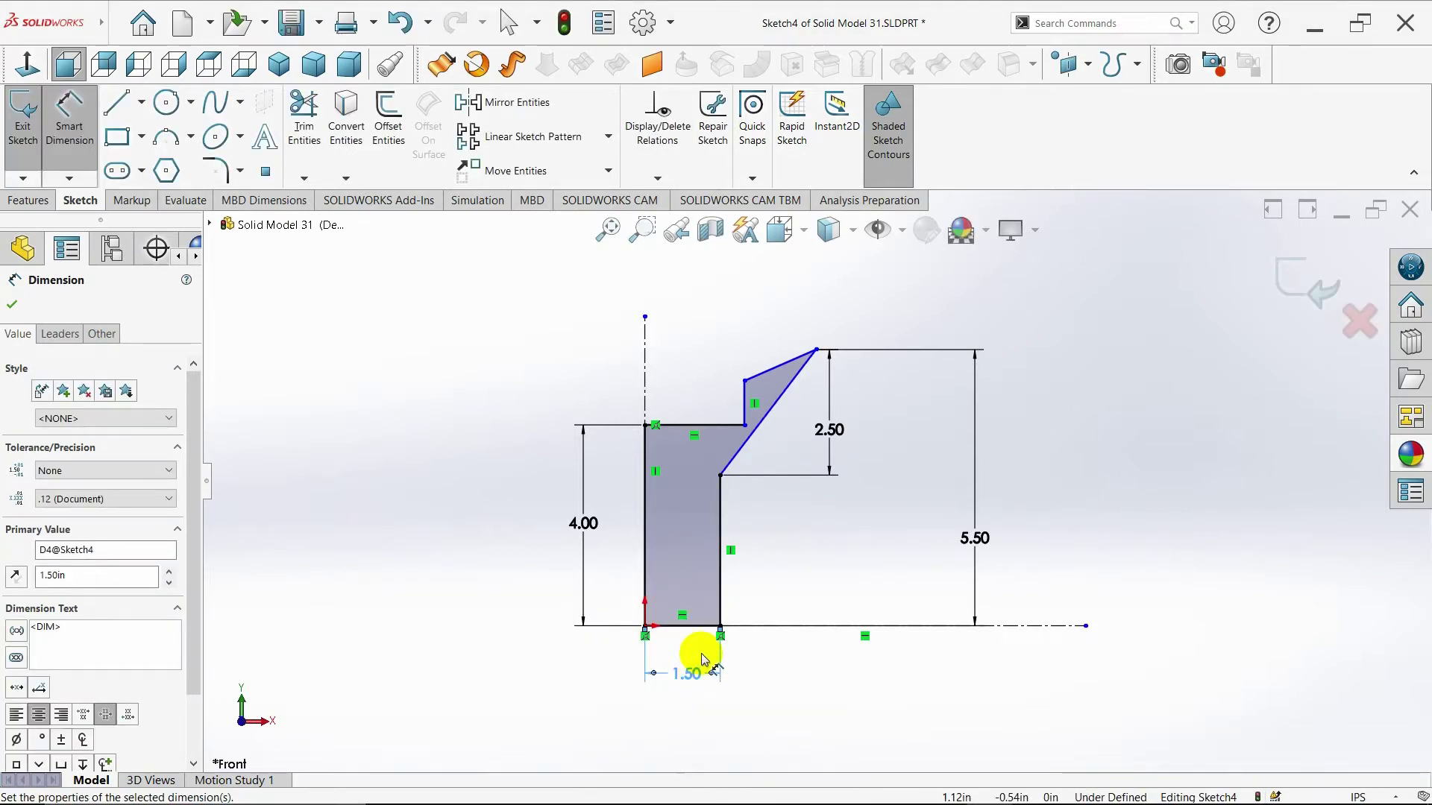
click(702, 434)
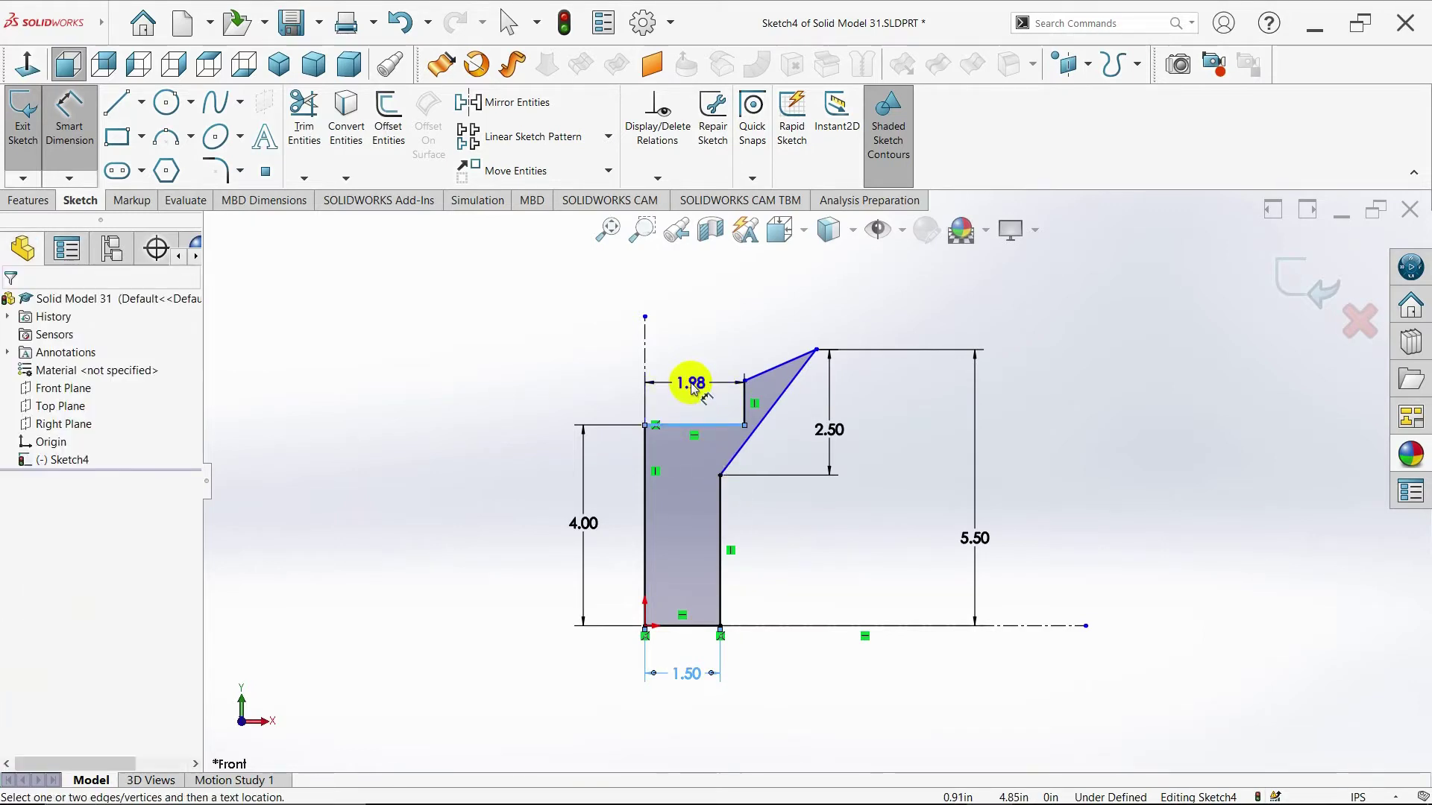
click(692, 387)
text(1.5)
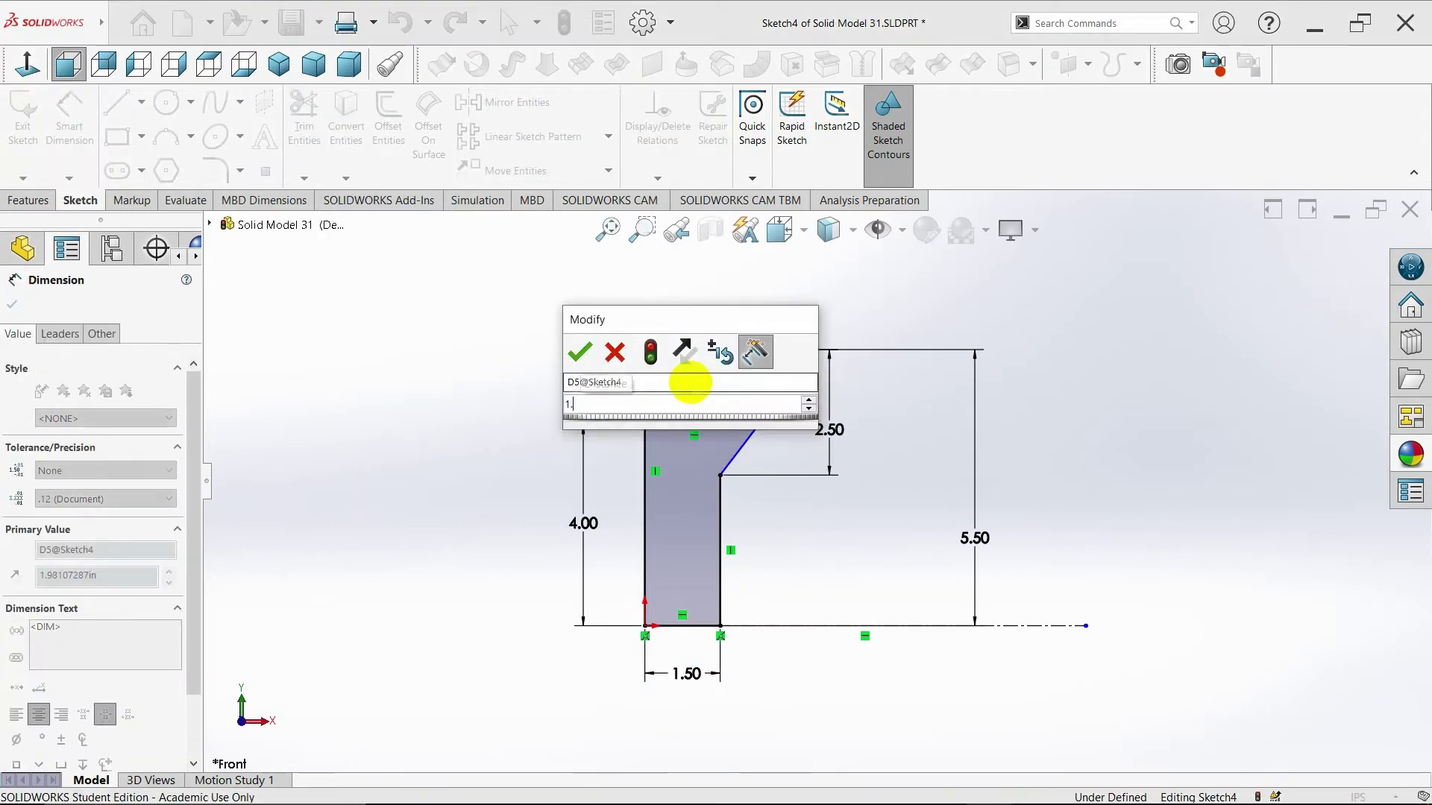
key(Return)
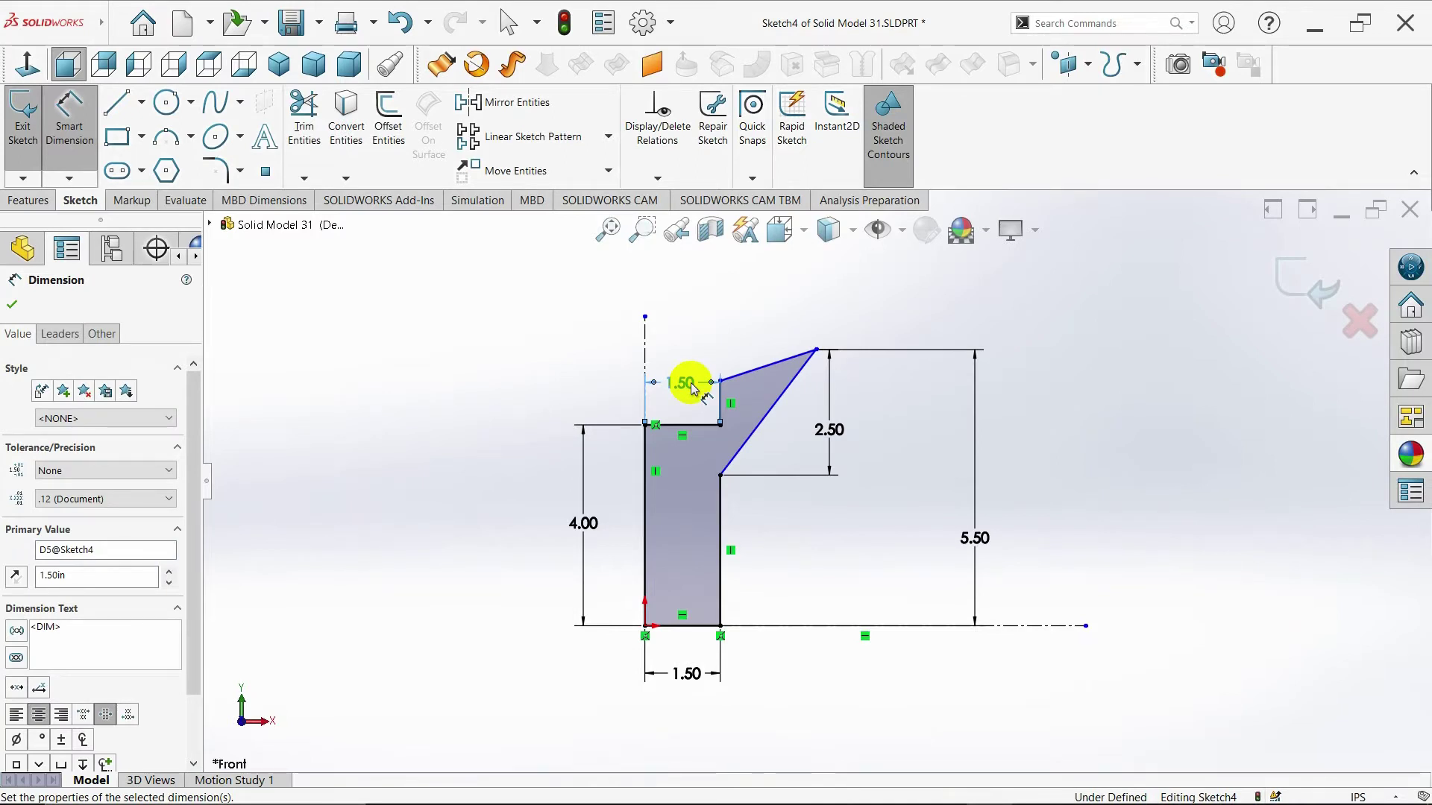
Dimension the vertical drop between the two ends of the short slanted rim edge as 0.44 in
click(816, 350)
click(720, 382)
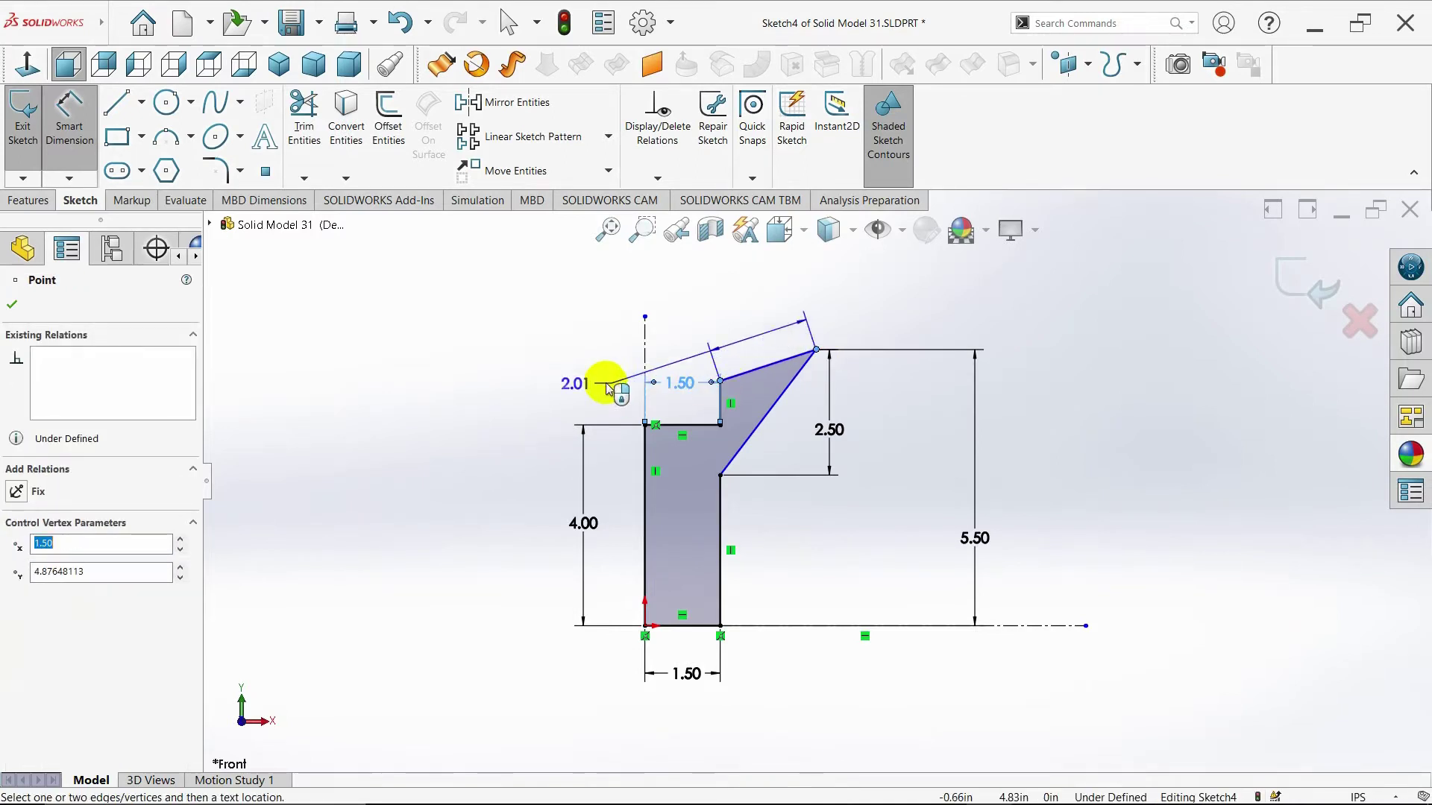
click(551, 367)
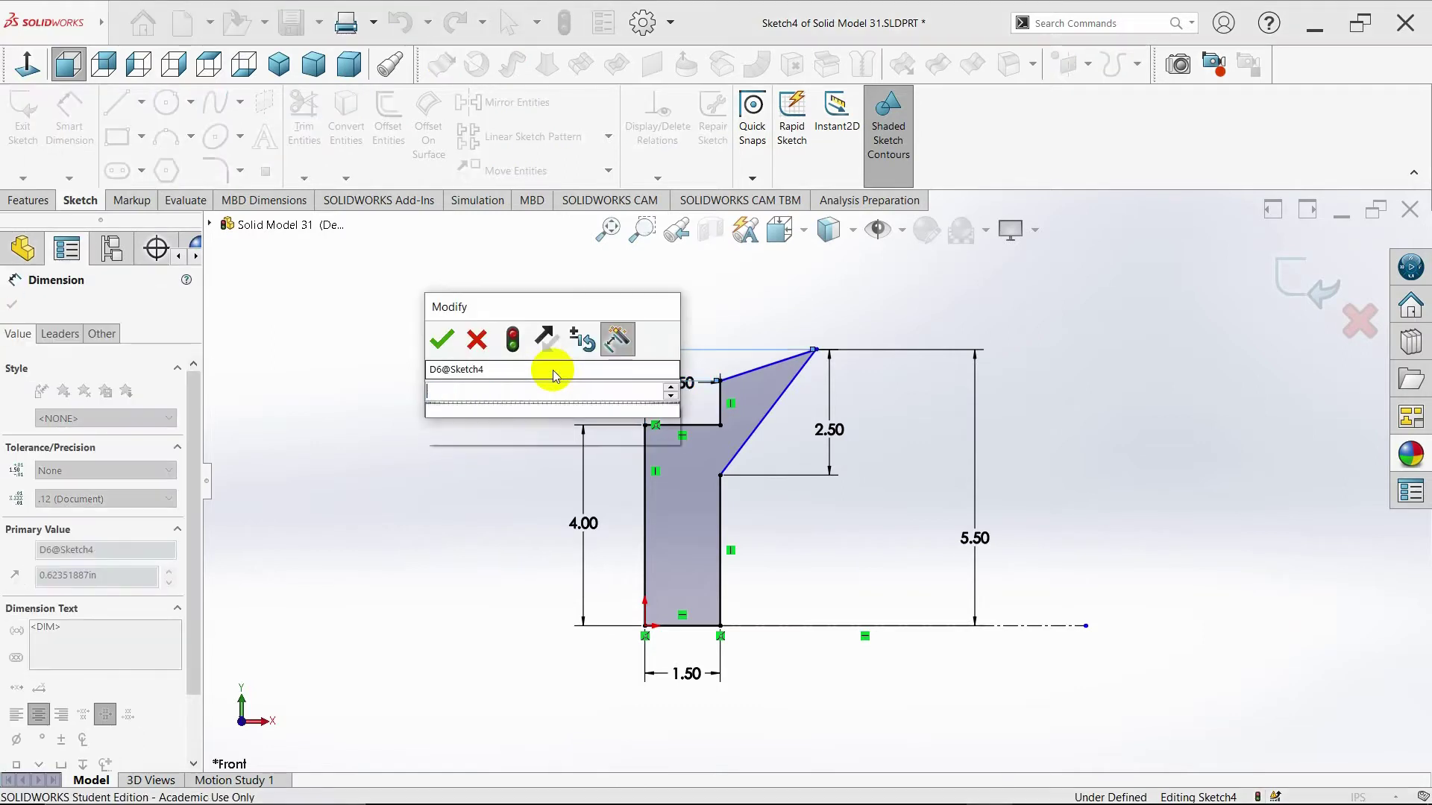
text(.44)
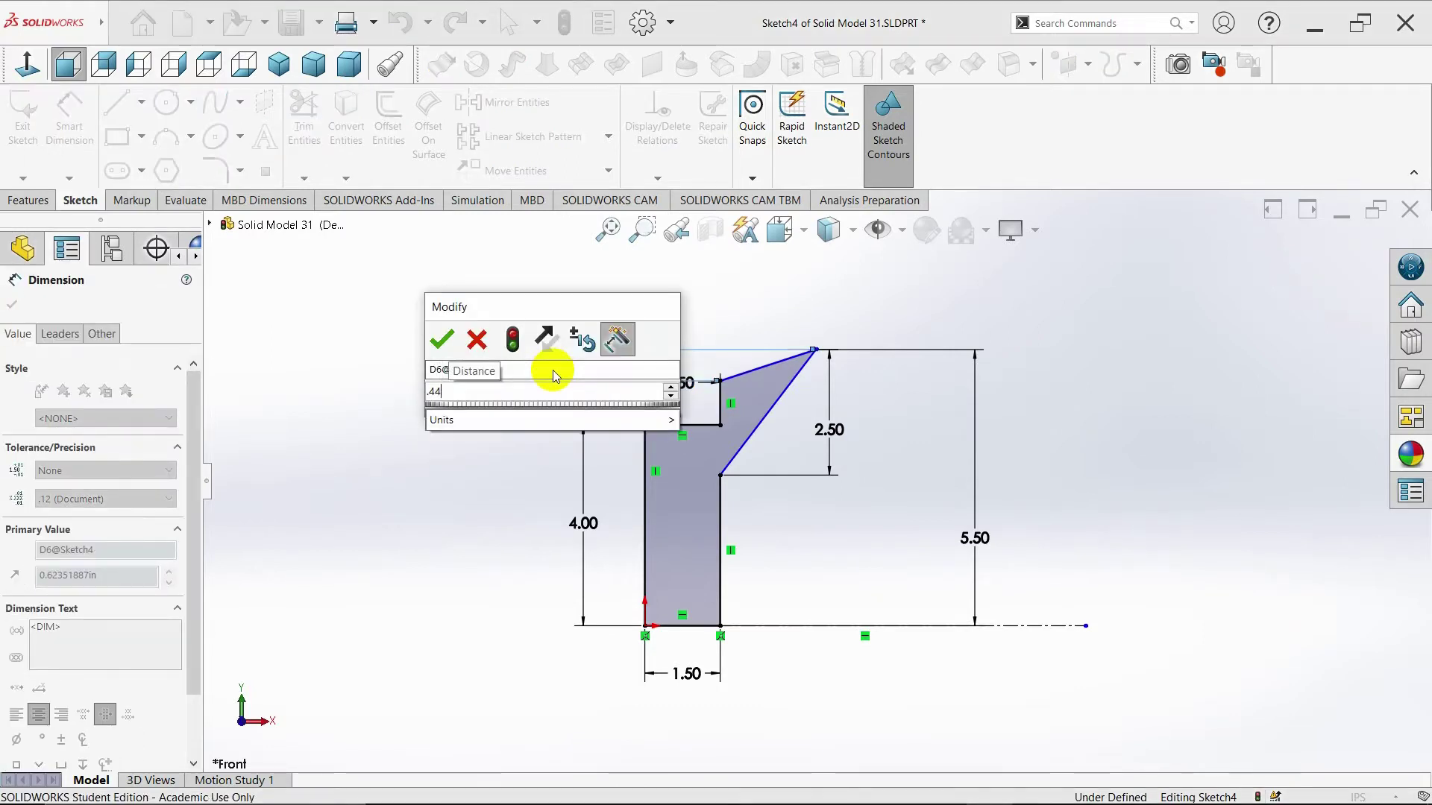
key(Return)
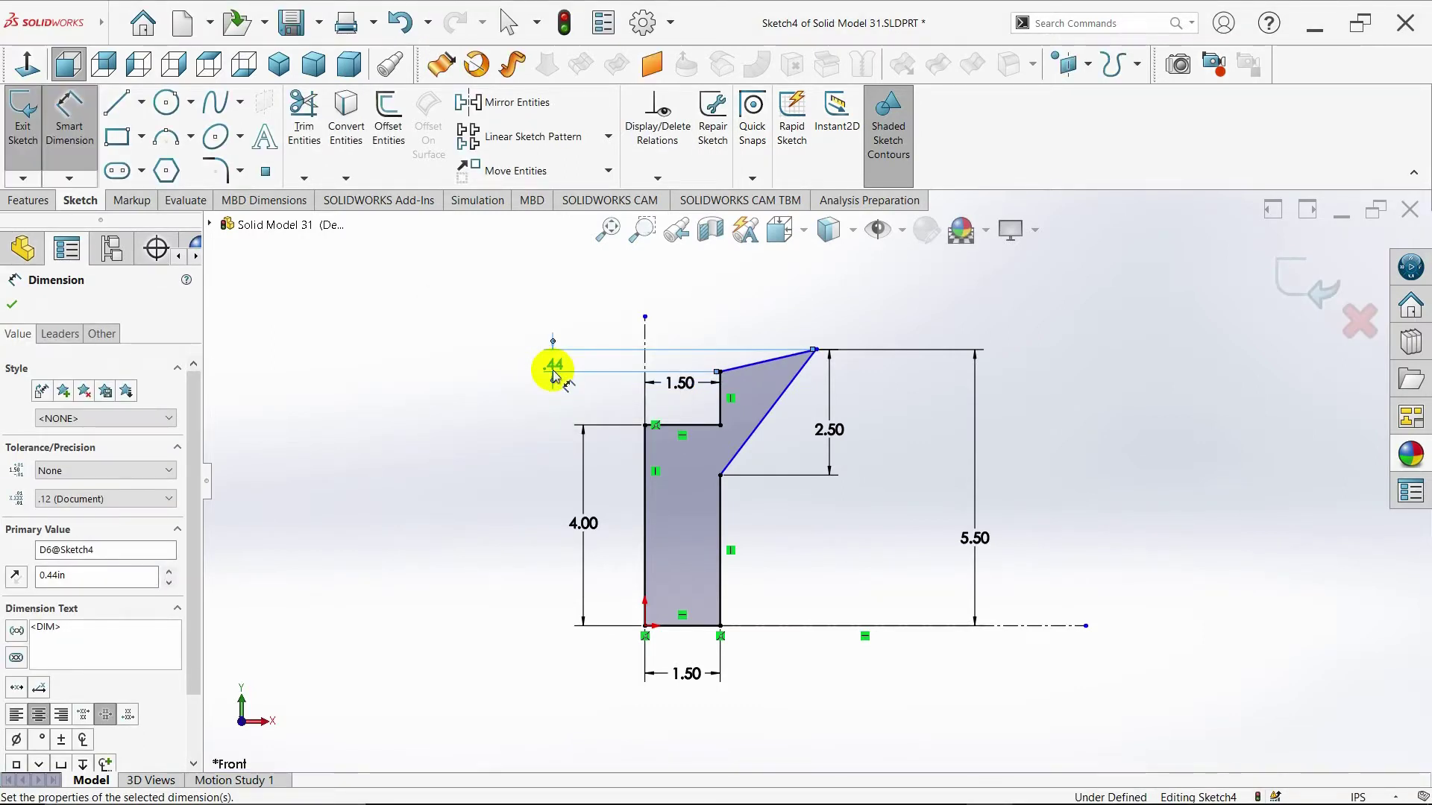
Dimension the horizontal distance from the axis to the outer flared tip as 2.50 in
click(816, 350)
click(645, 425)
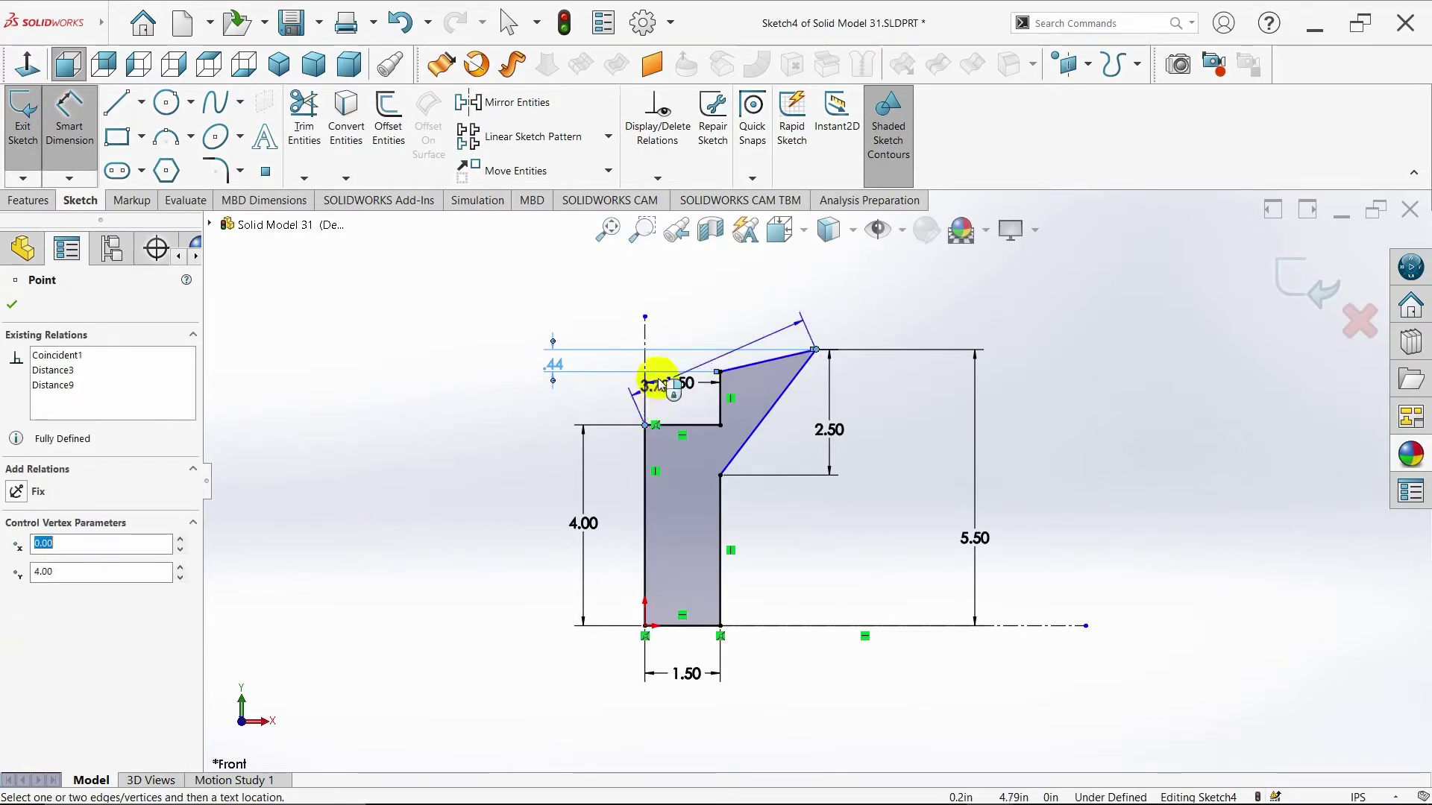
click(703, 297)
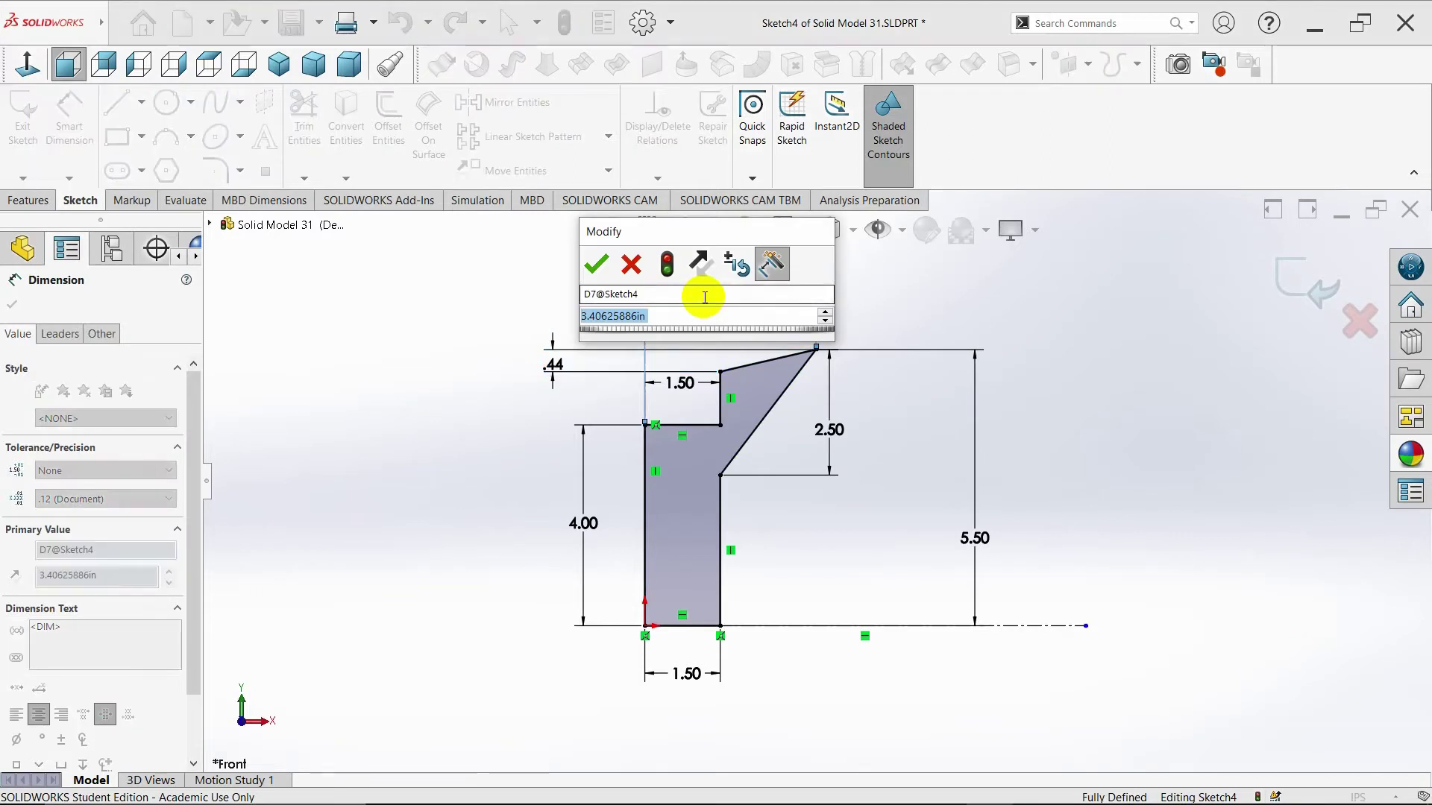
text(=)
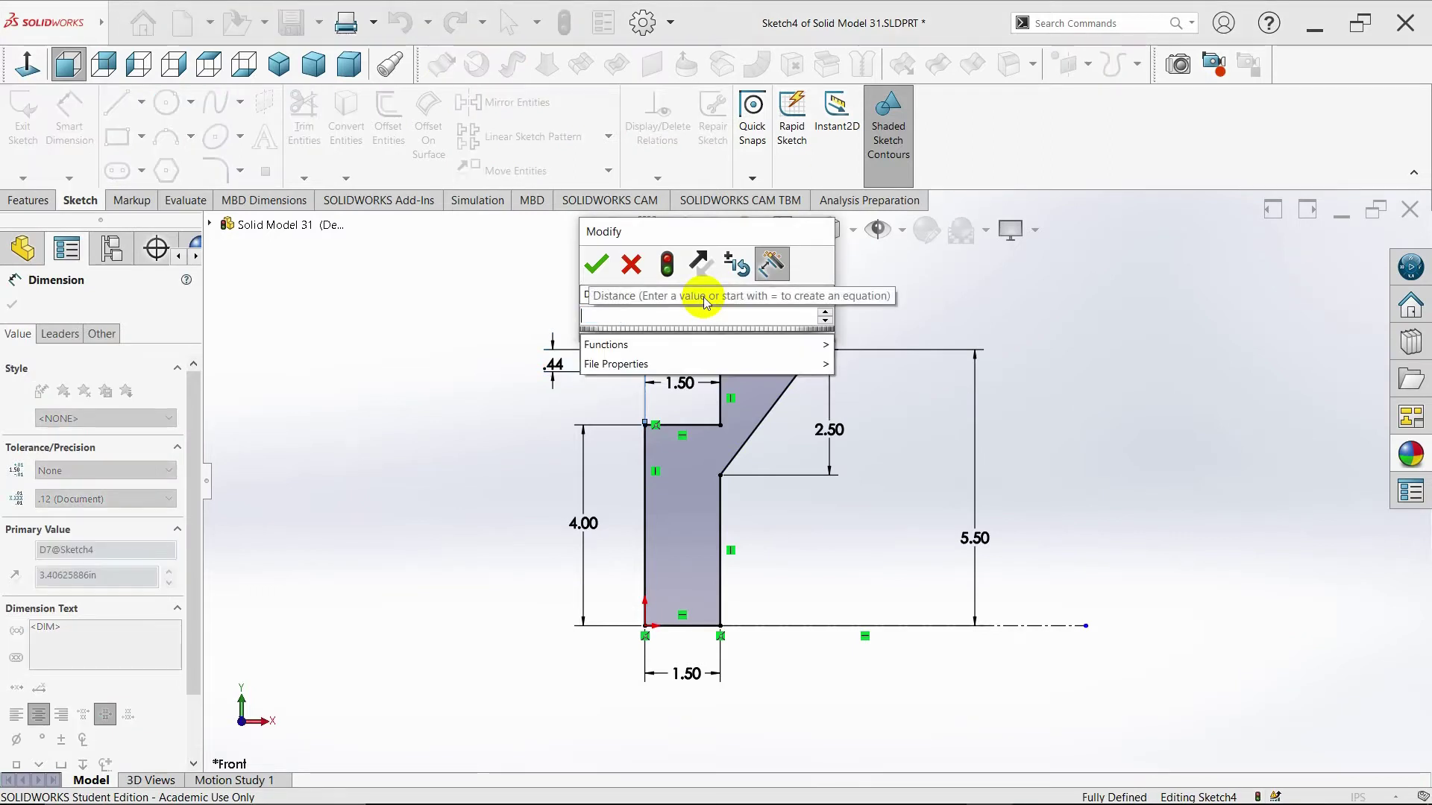
text(3.50)
key(Return)
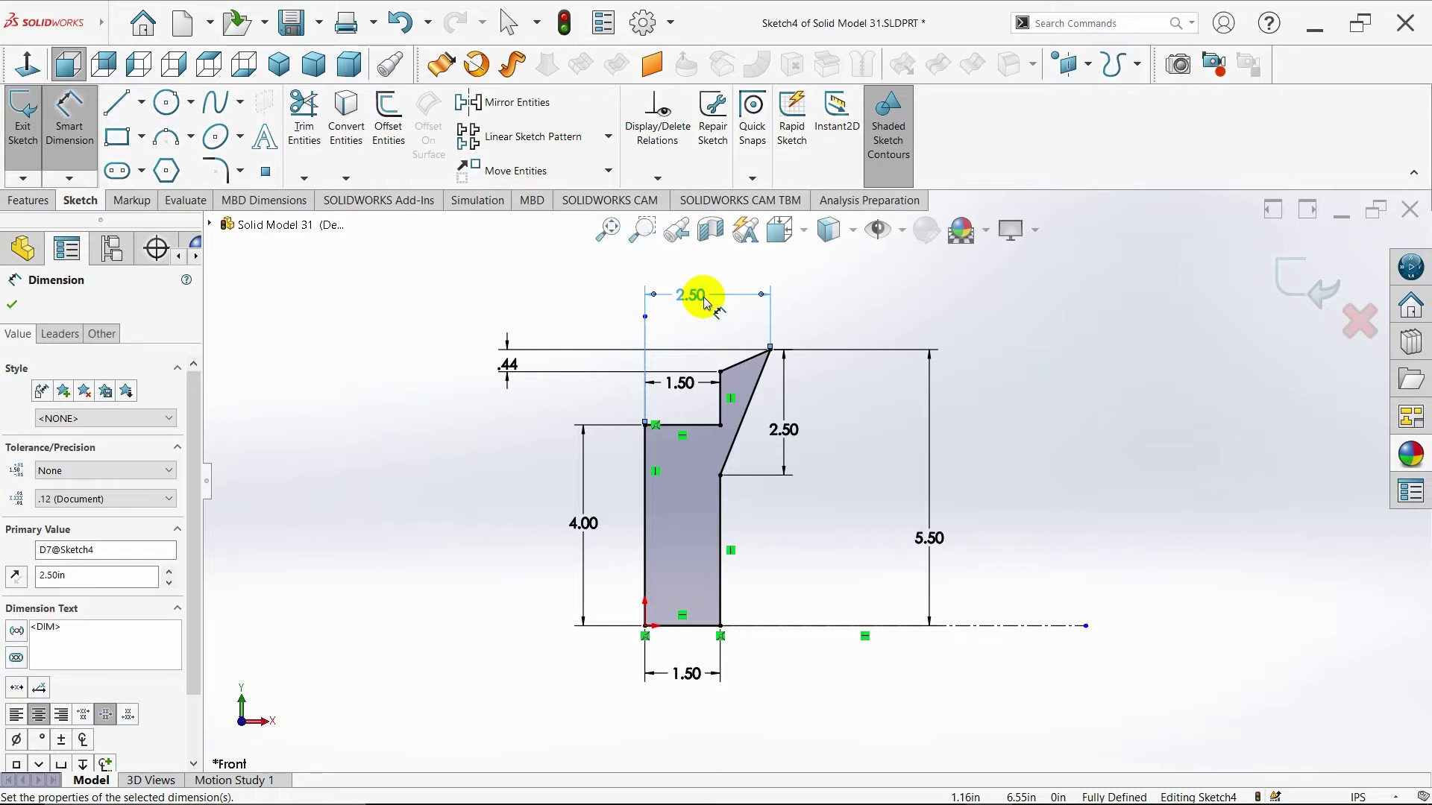
click(12, 304)
Revolve the flared profile 360 degrees about its vertical axis line into a solid
click(28, 201)
click(84, 117)
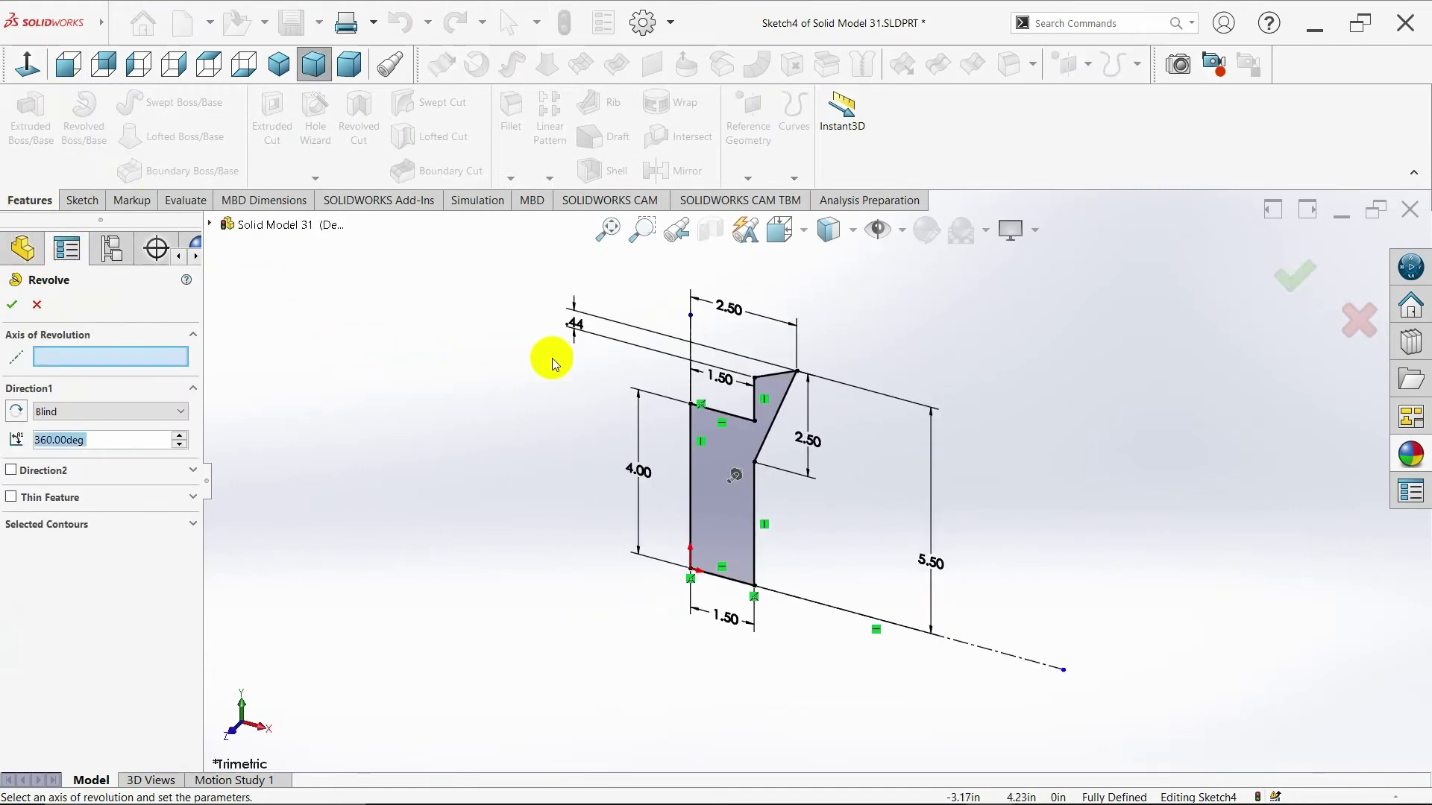
click(691, 340)
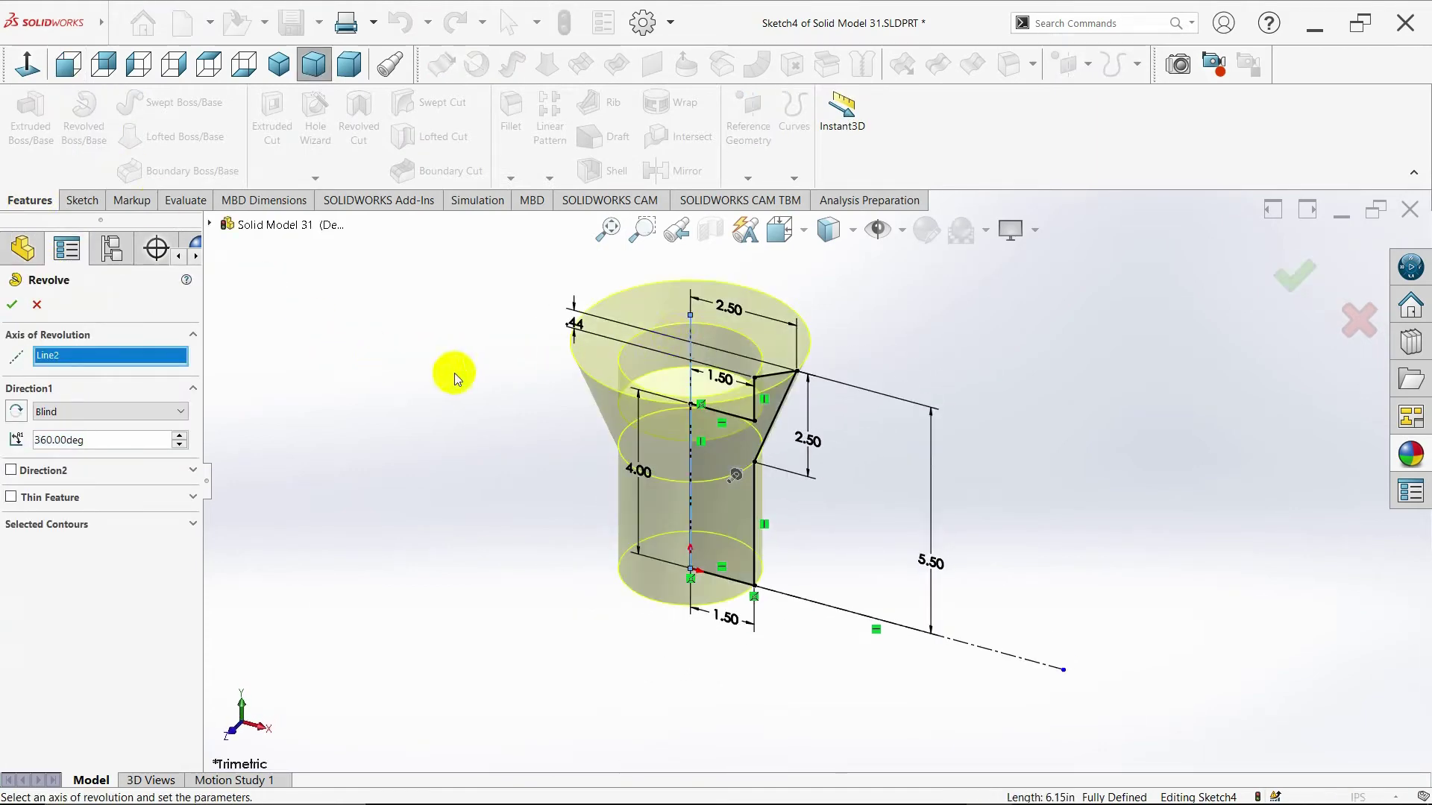
click(16, 306)
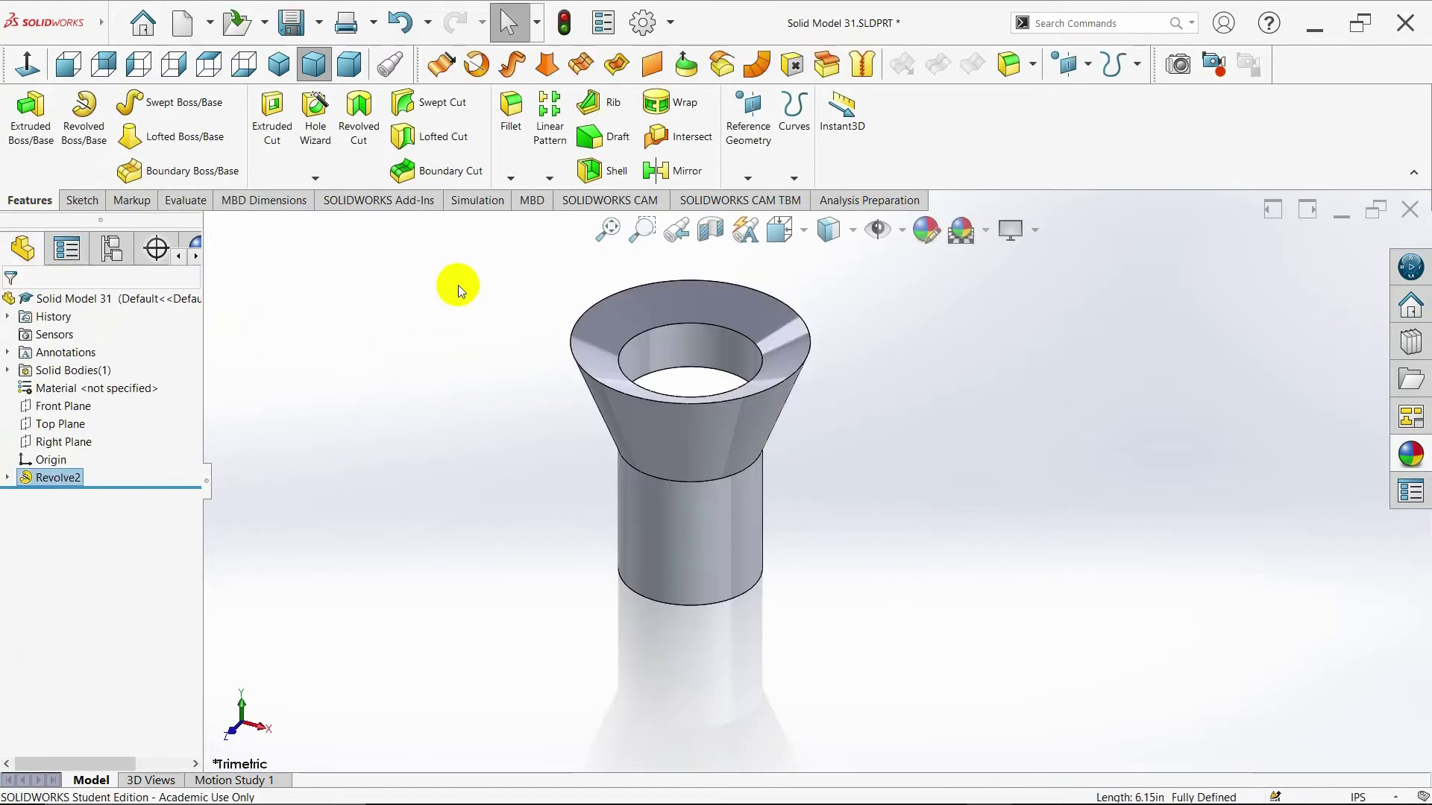
Show the part in isometric view and change the background scene to plain white
click(278, 67)
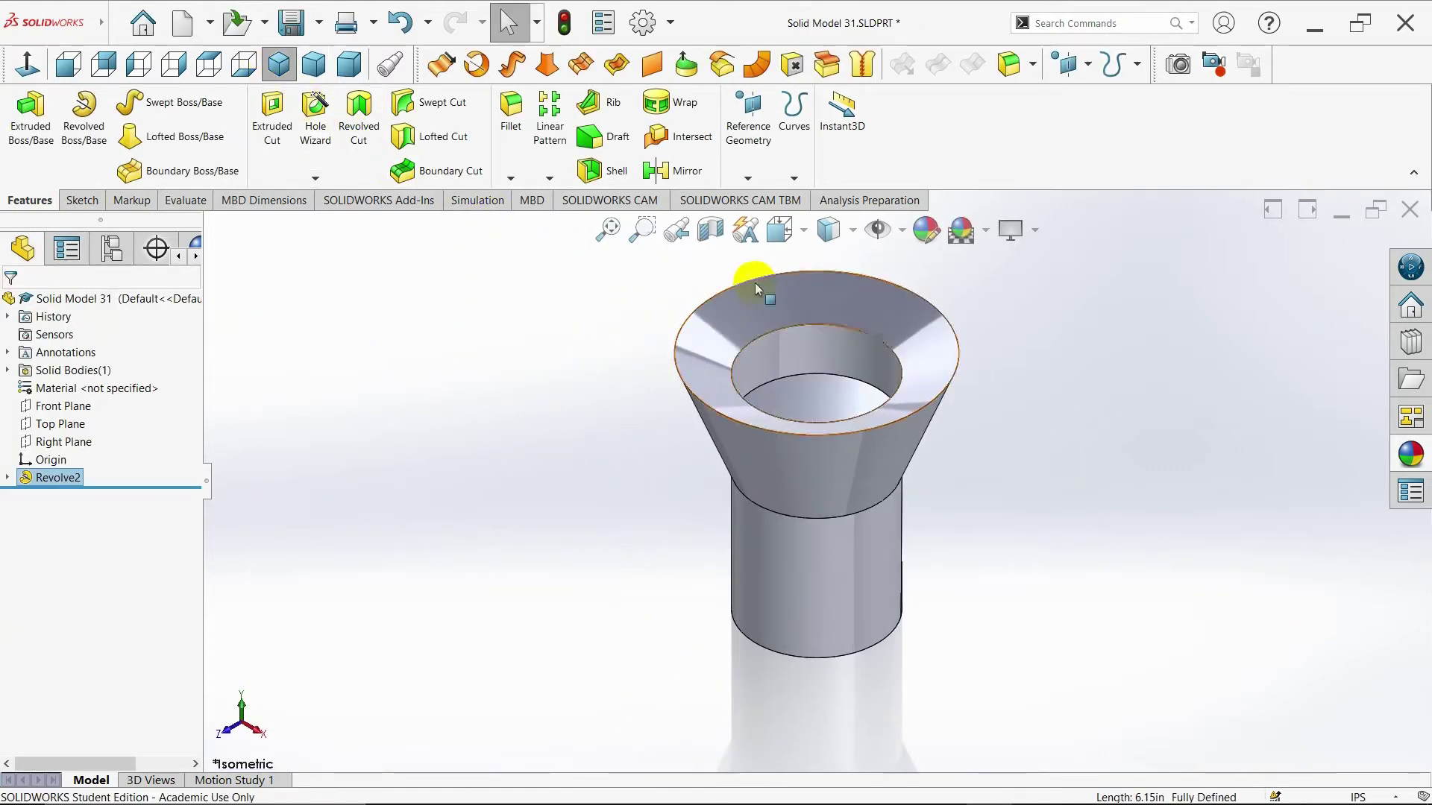
click(987, 241)
click(986, 276)
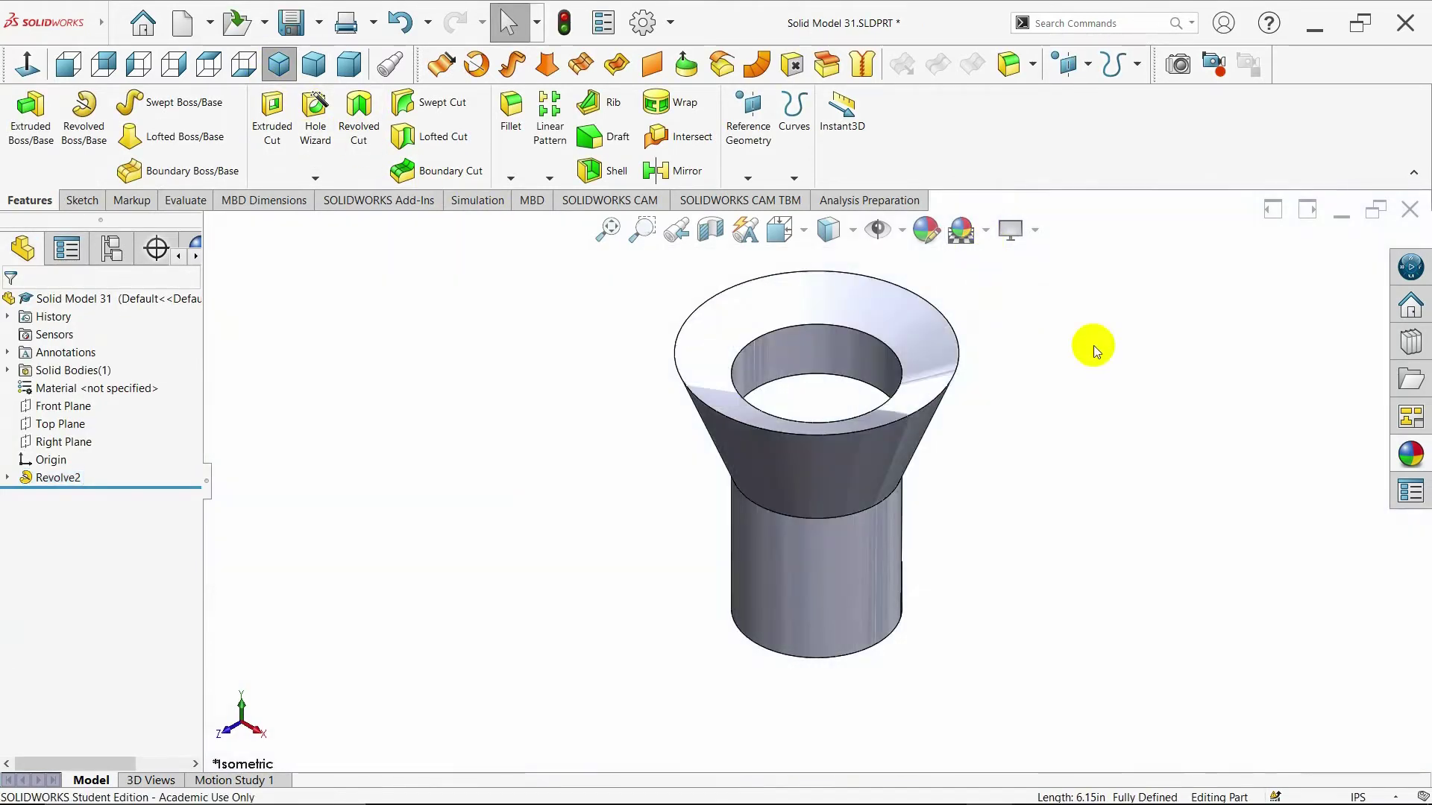
Try the polished cherry, polished beech and polished ash wood appearances on the part
click(1410, 453)
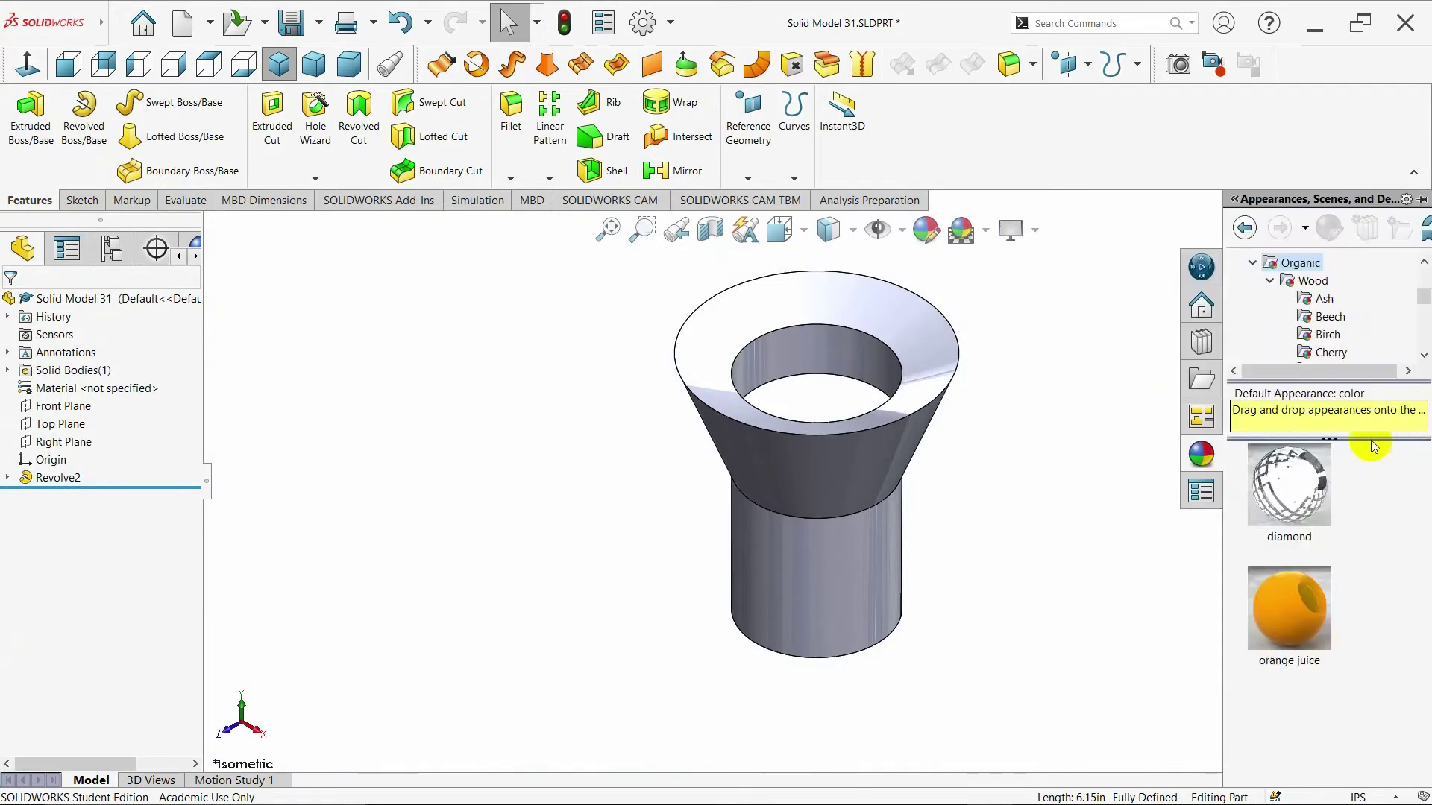
click(1313, 280)
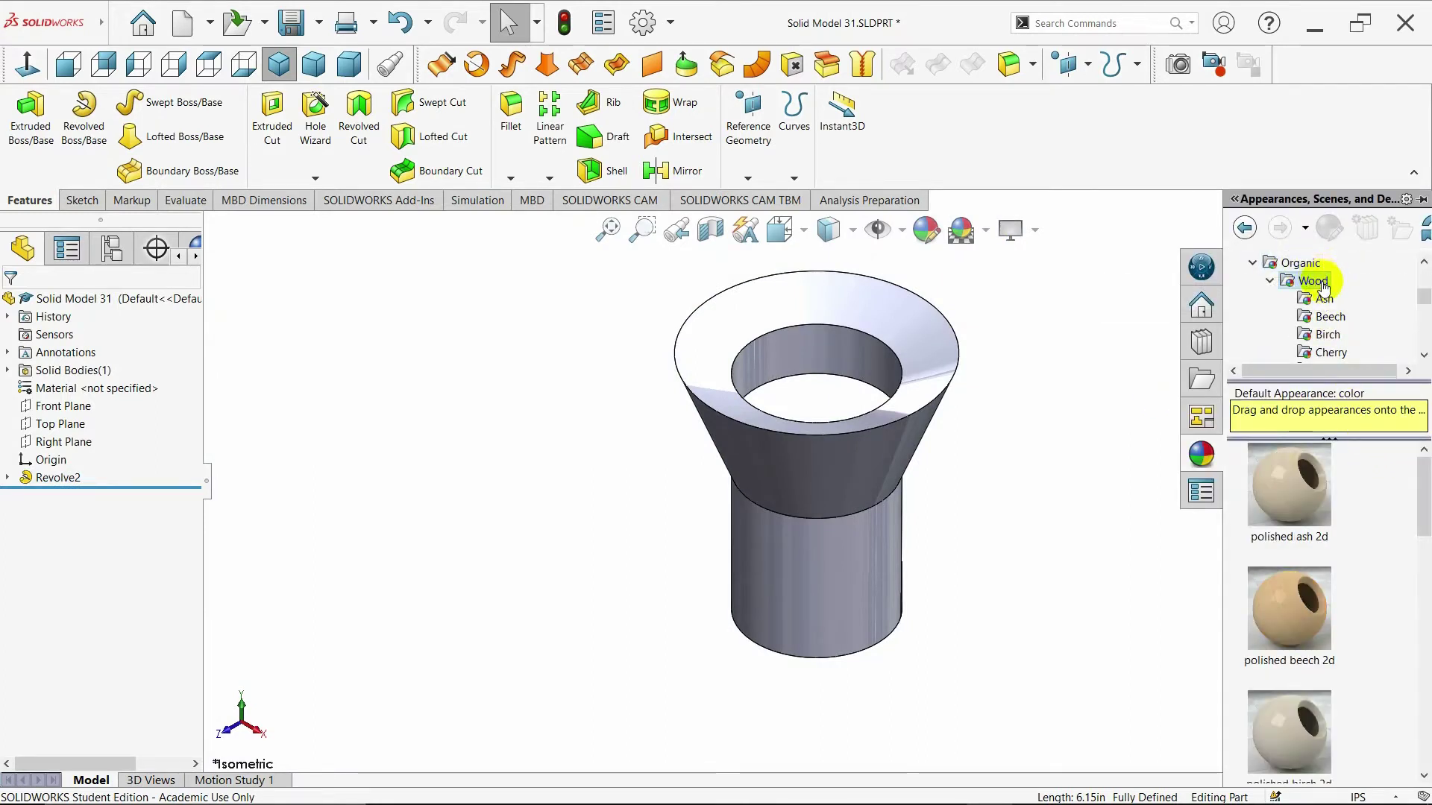
click(1330, 352)
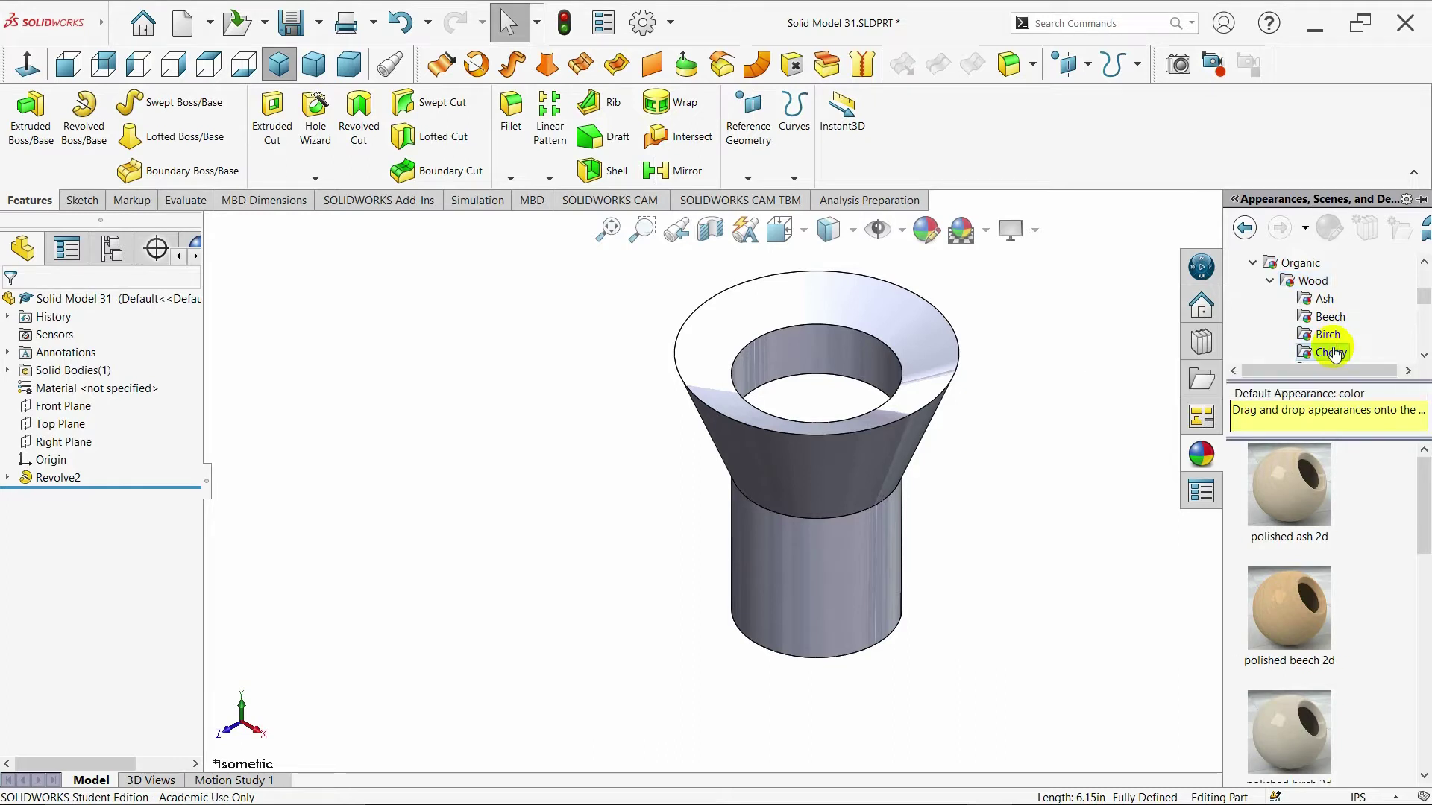
double_click(1313, 487)
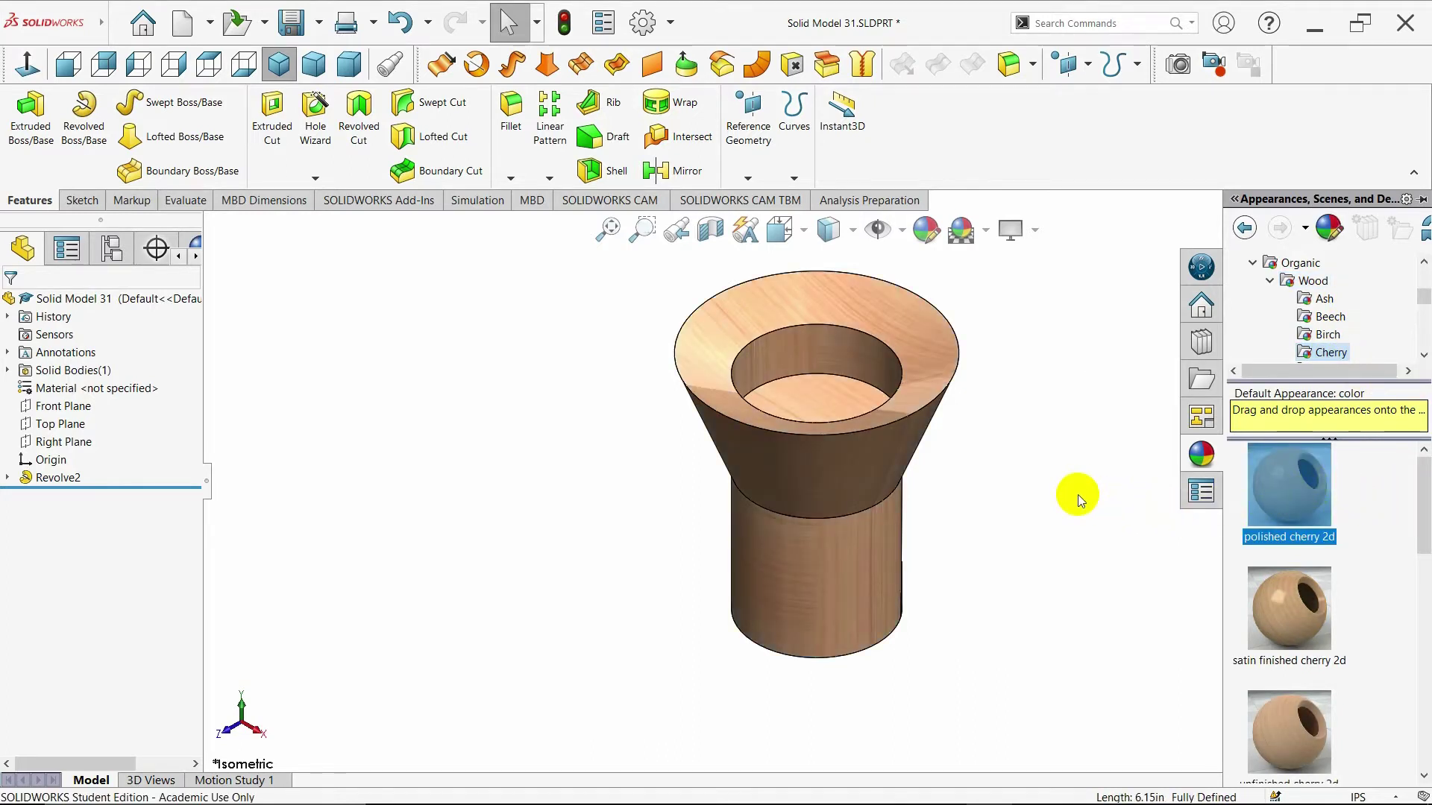
click(1330, 336)
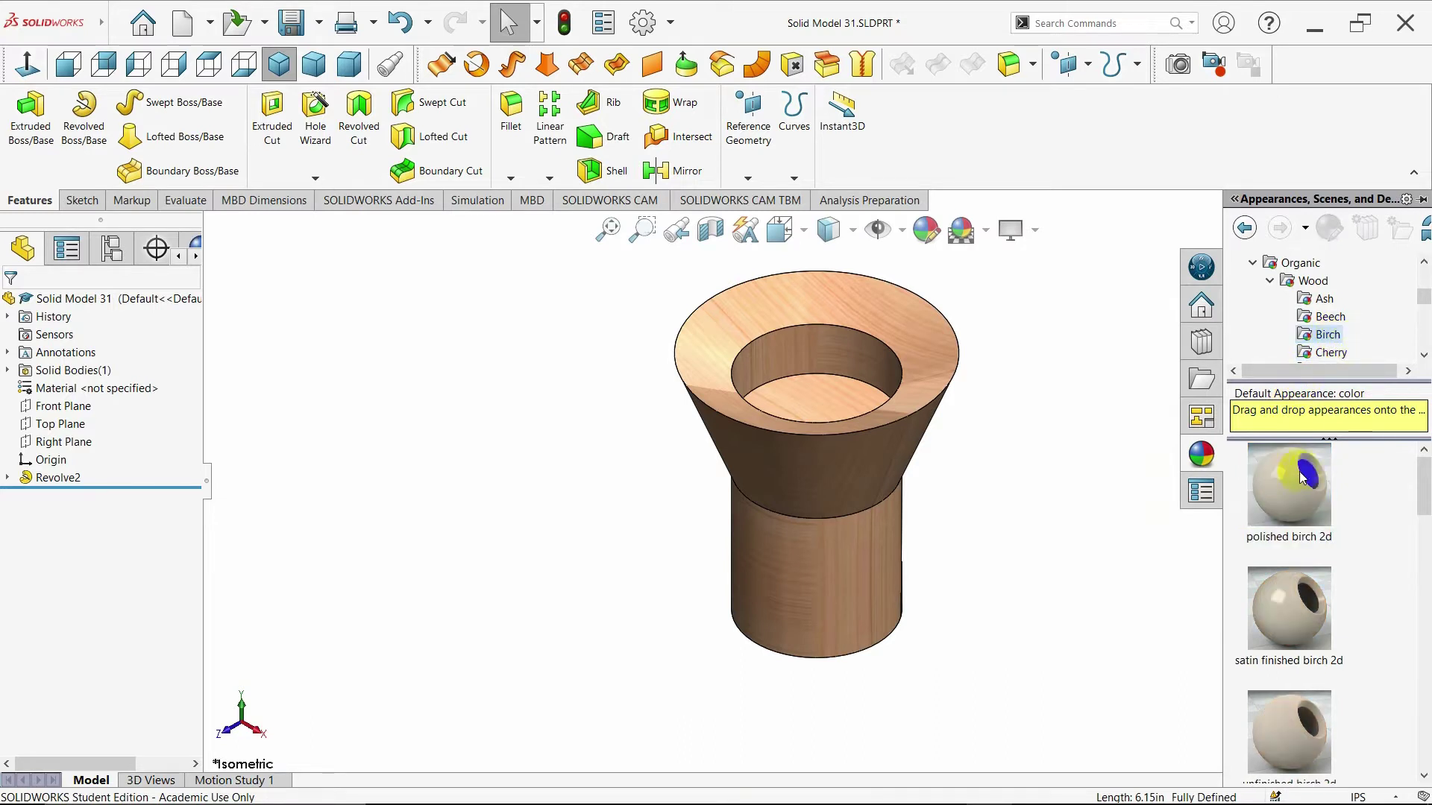
click(1330, 316)
click(1312, 477)
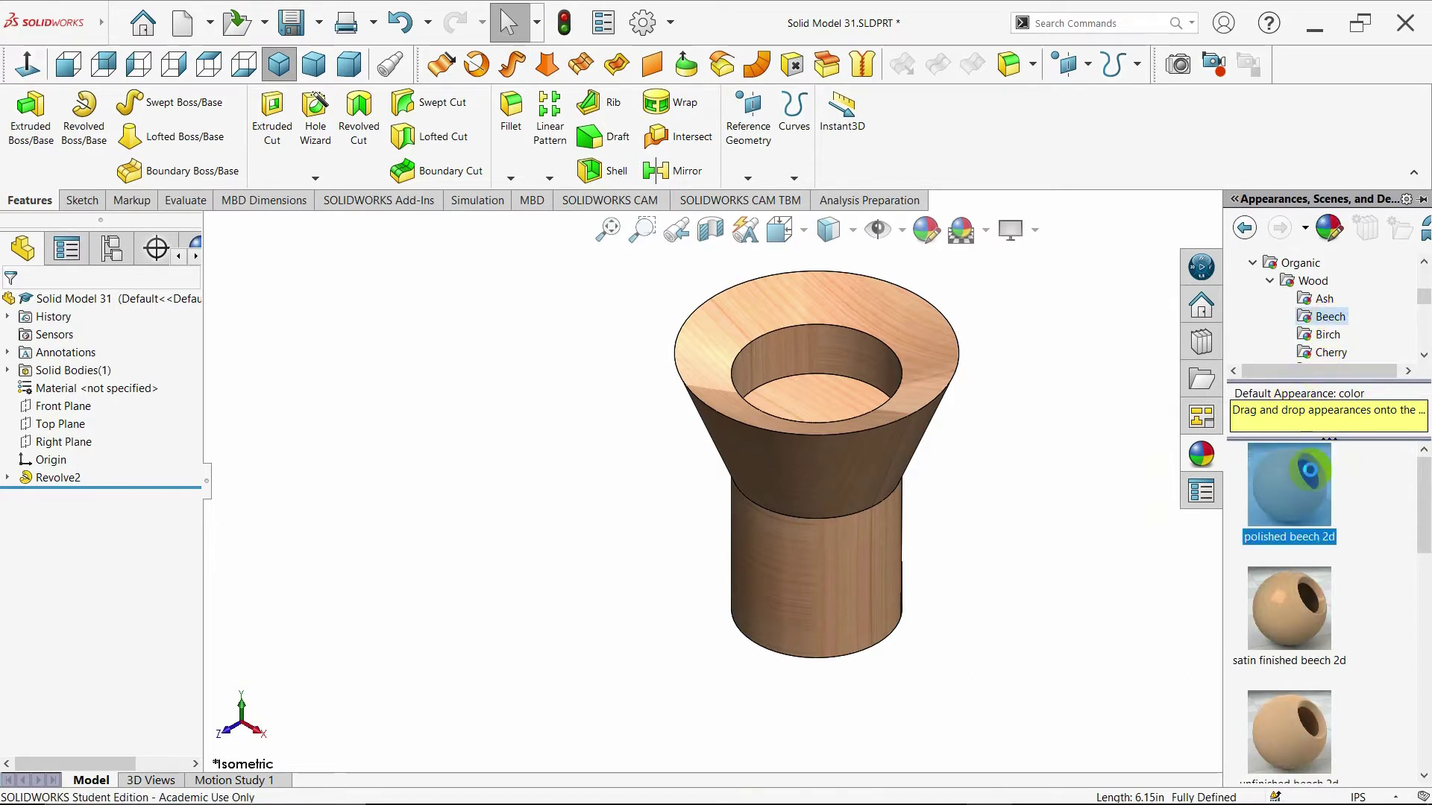
click(1324, 298)
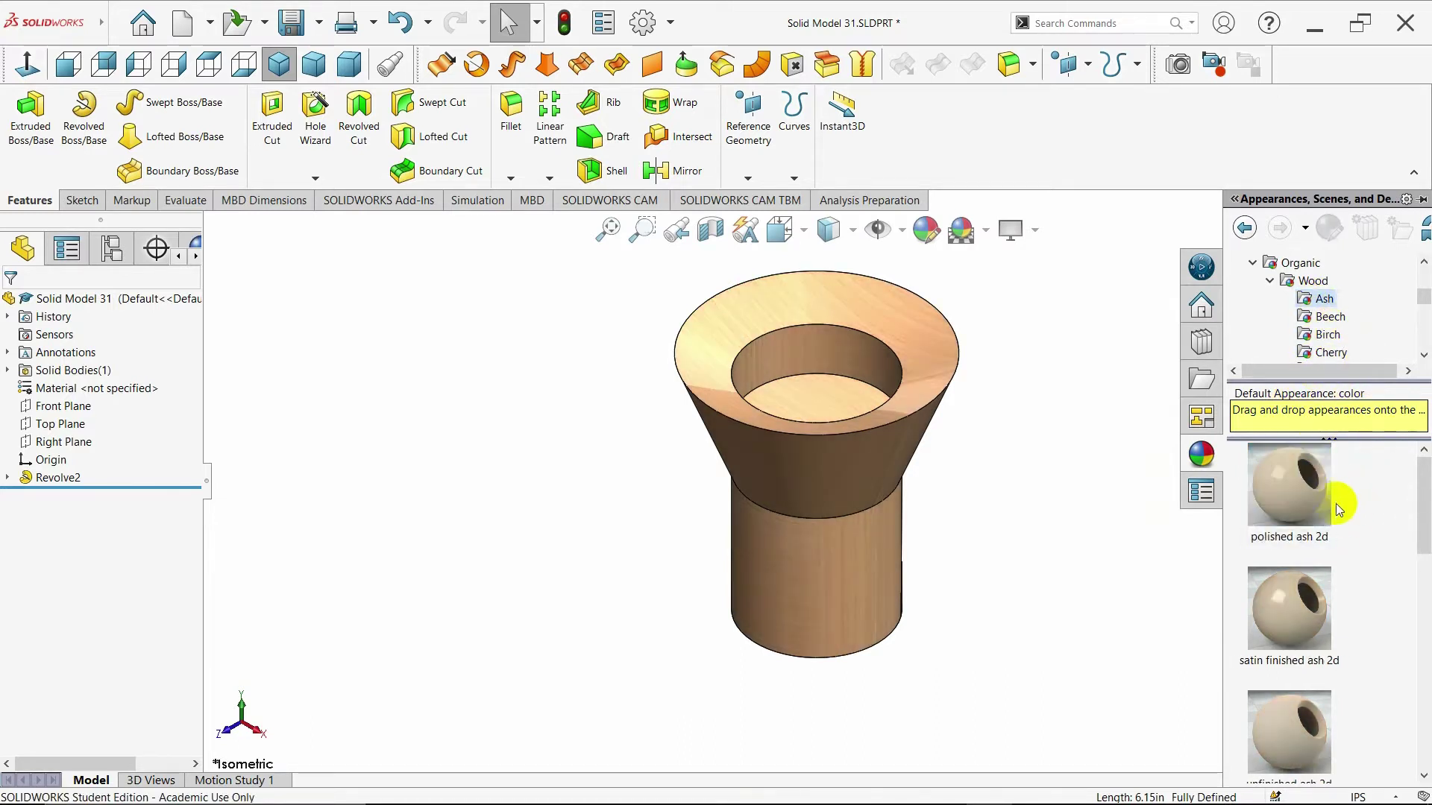
click(1292, 495)
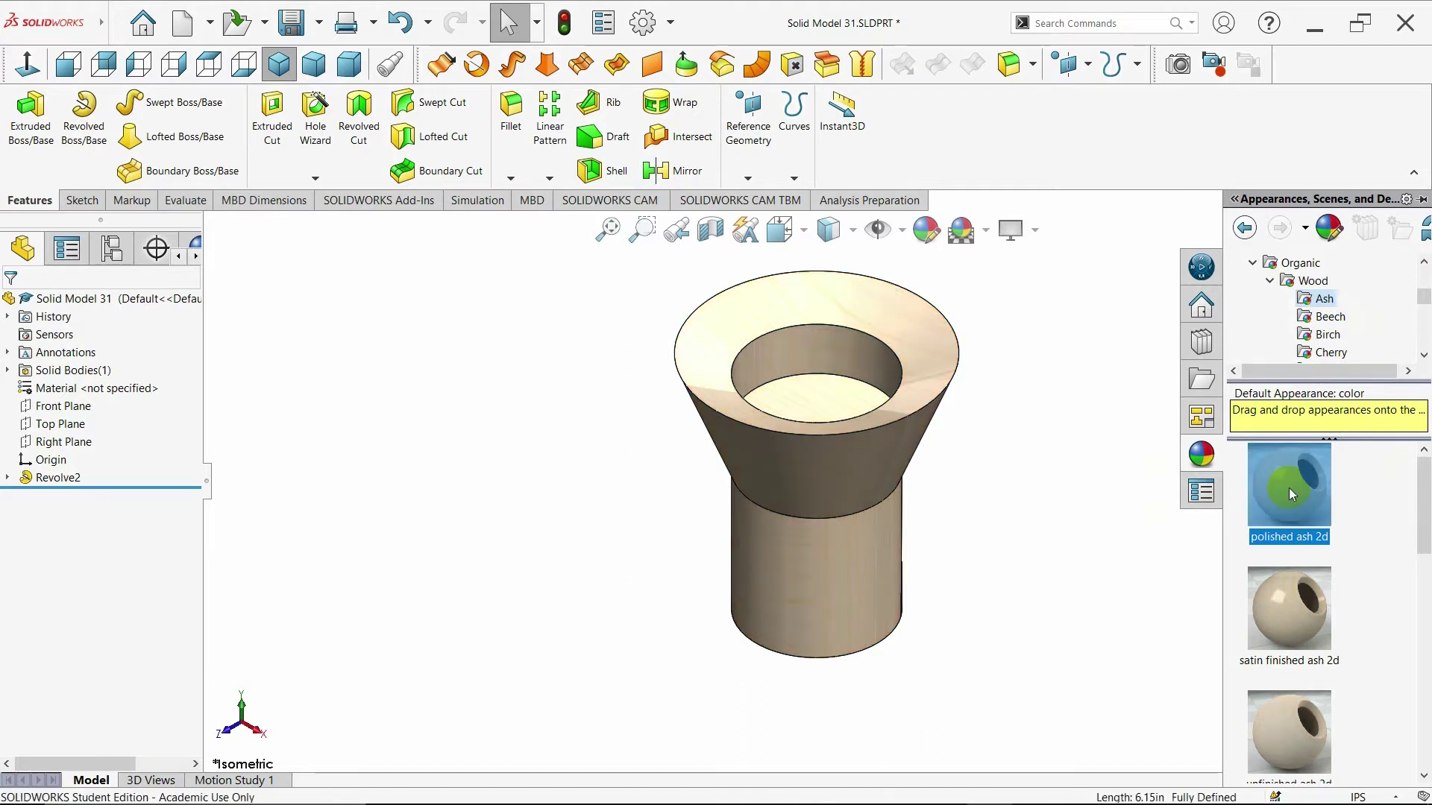
Apply the polished beech 2d wood appearance to the whole part
mouse_move(1289, 489)
click(1329, 317)
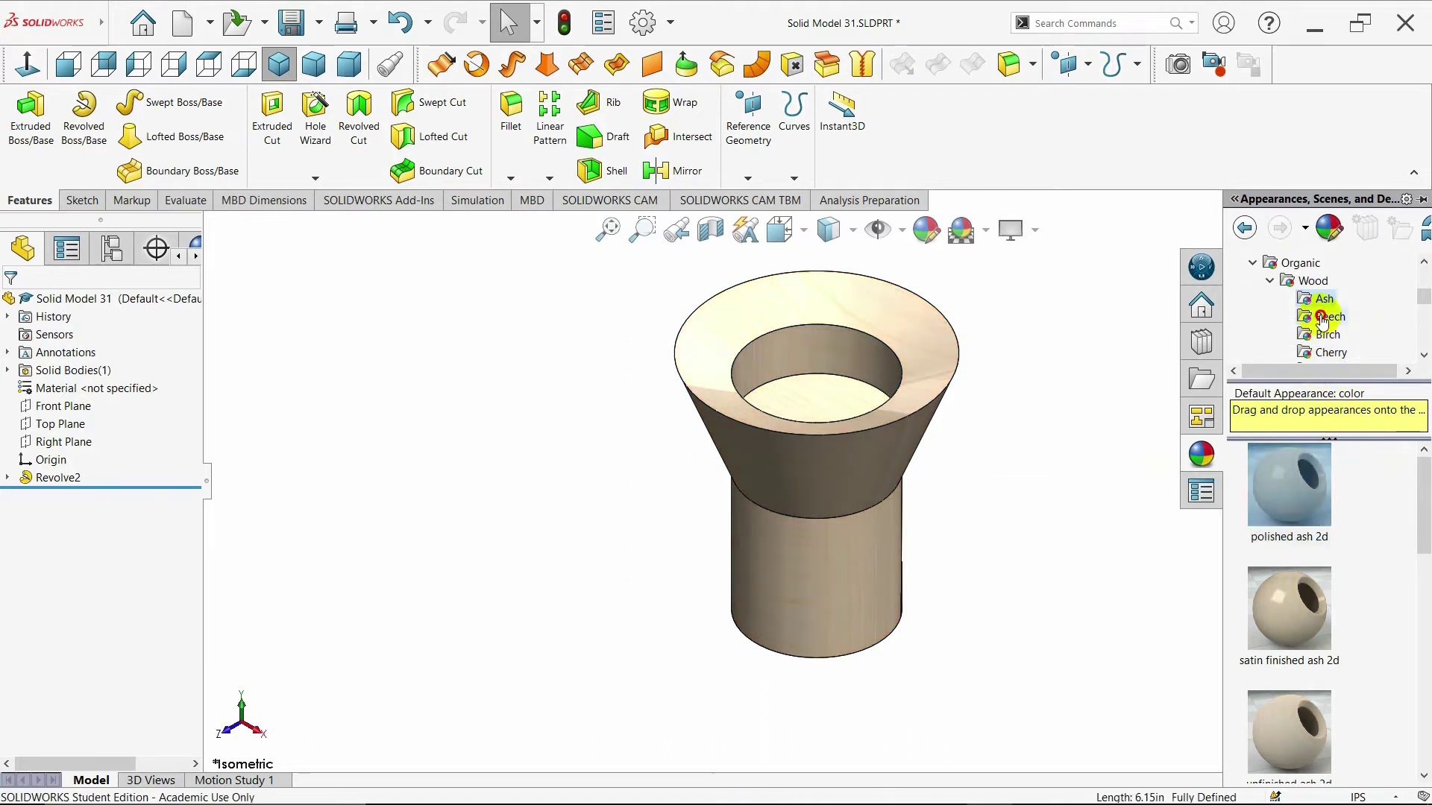
click(1295, 468)
click(1016, 552)
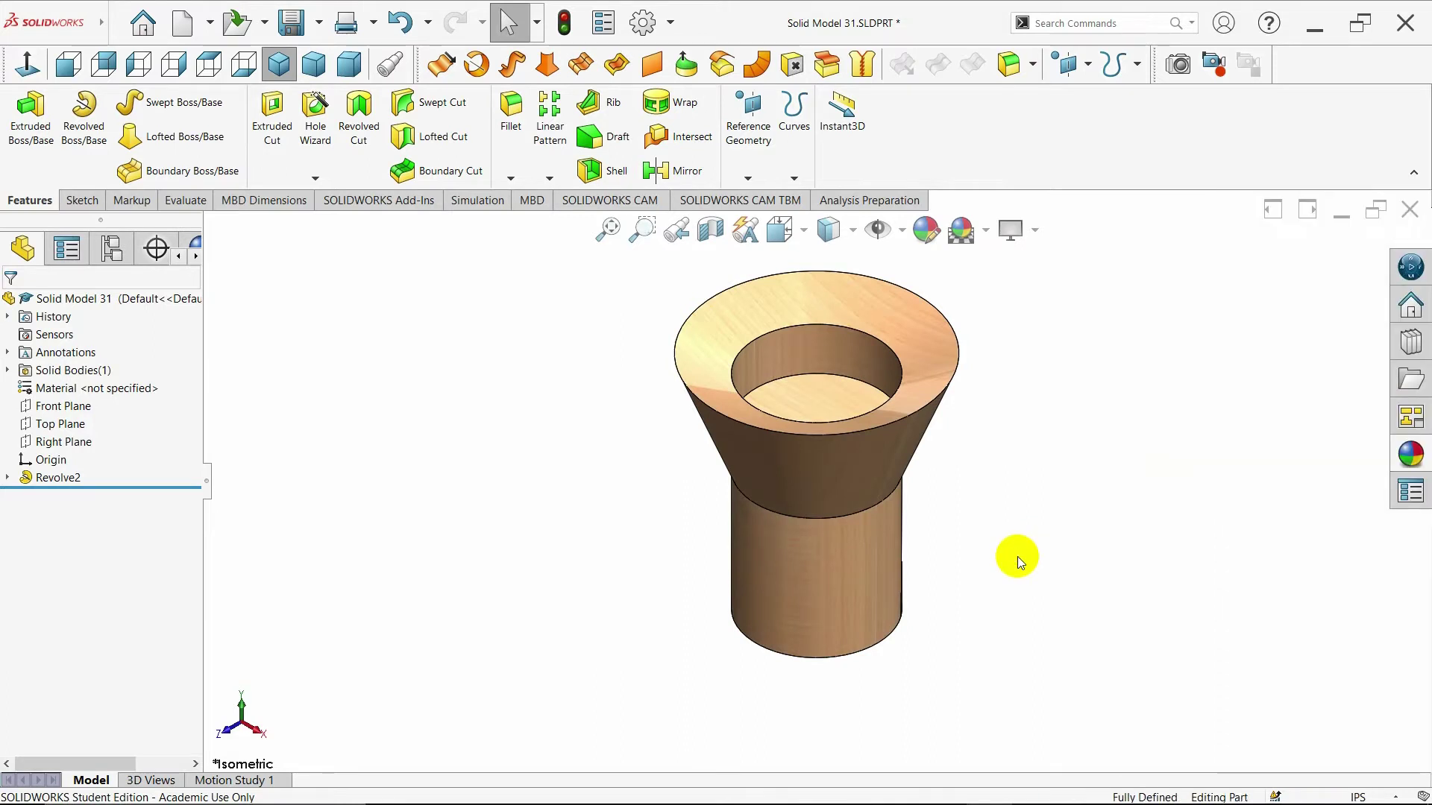
middle_drag(1016, 552, 627, 346)
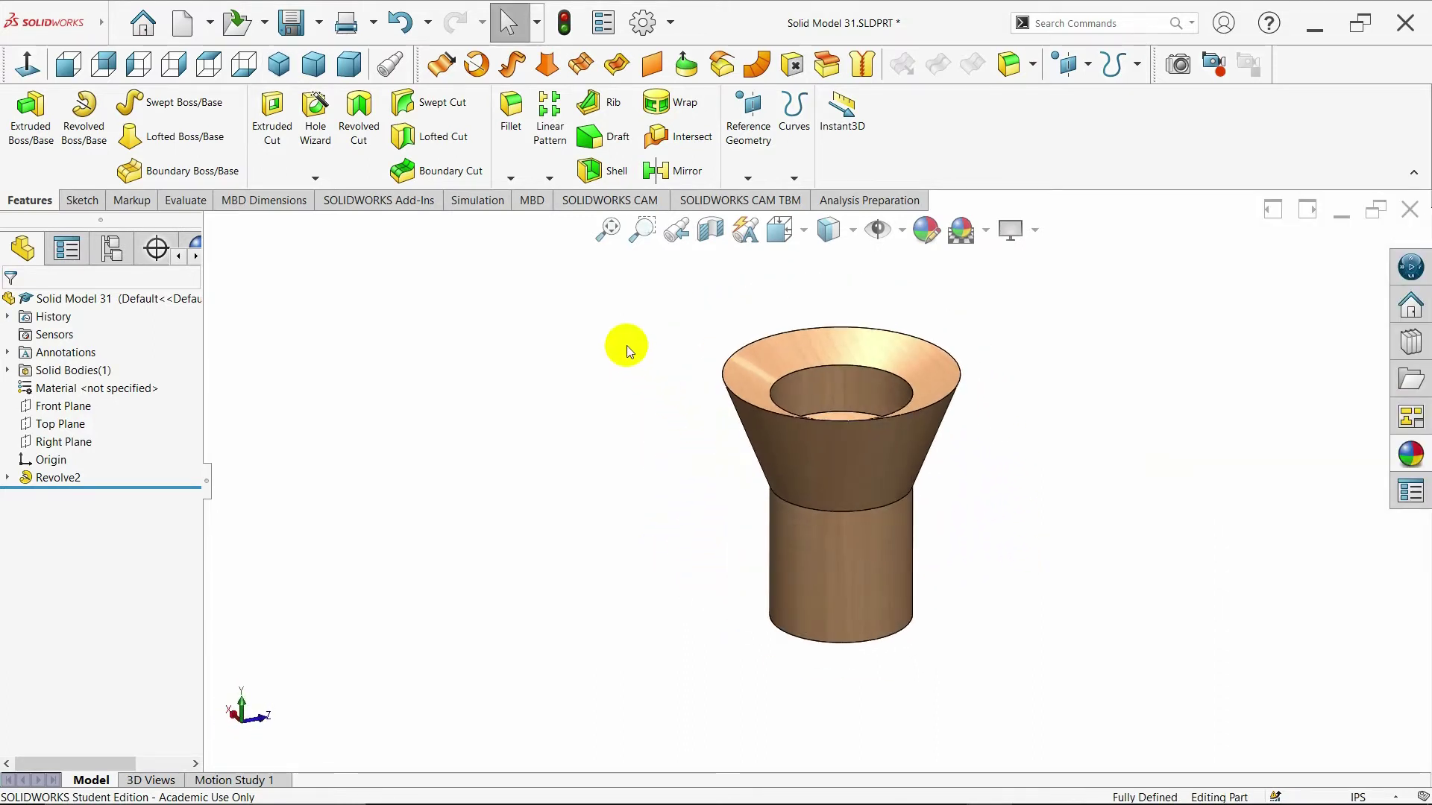
click(279, 63)
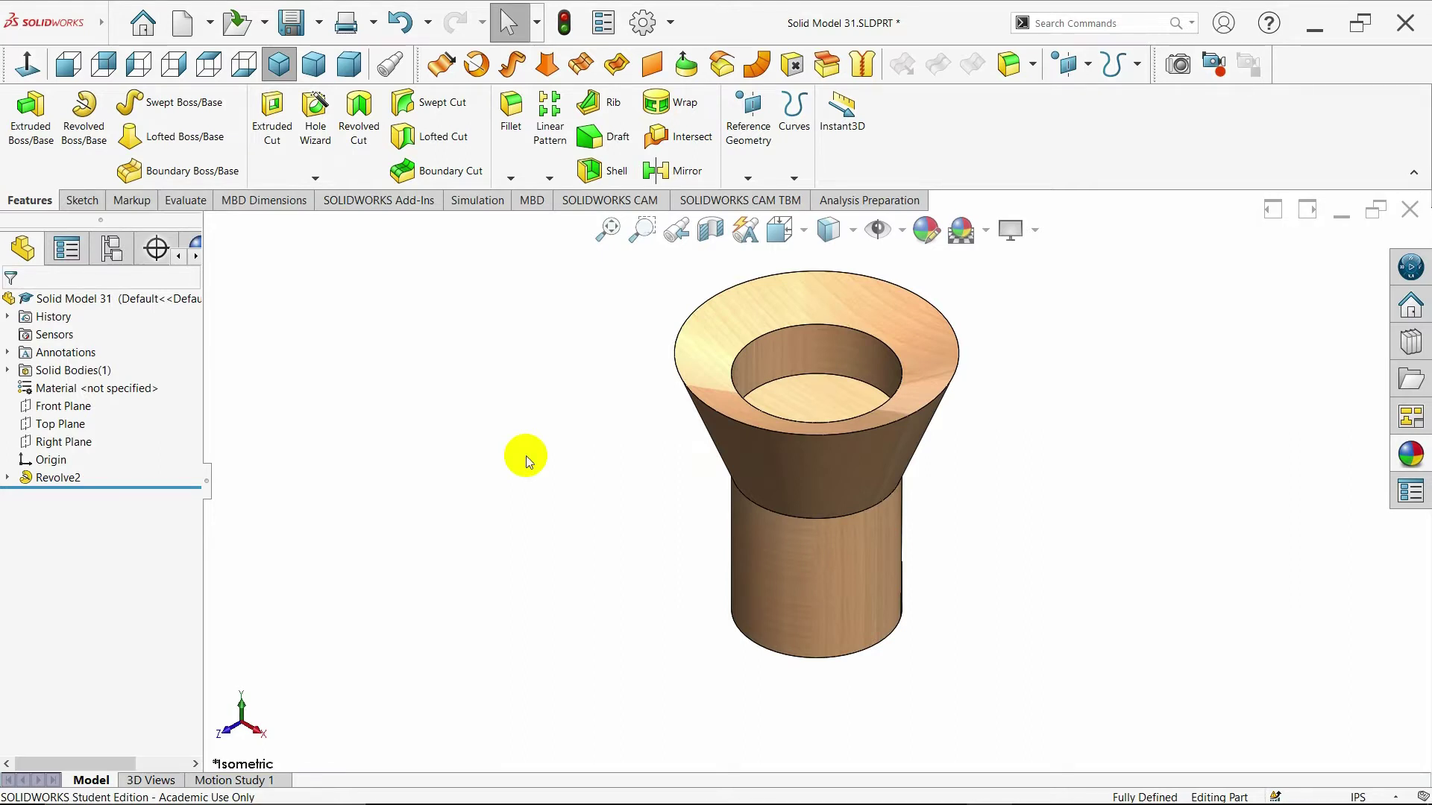
middle_drag(569, 485, 390, 120)
click(279, 63)
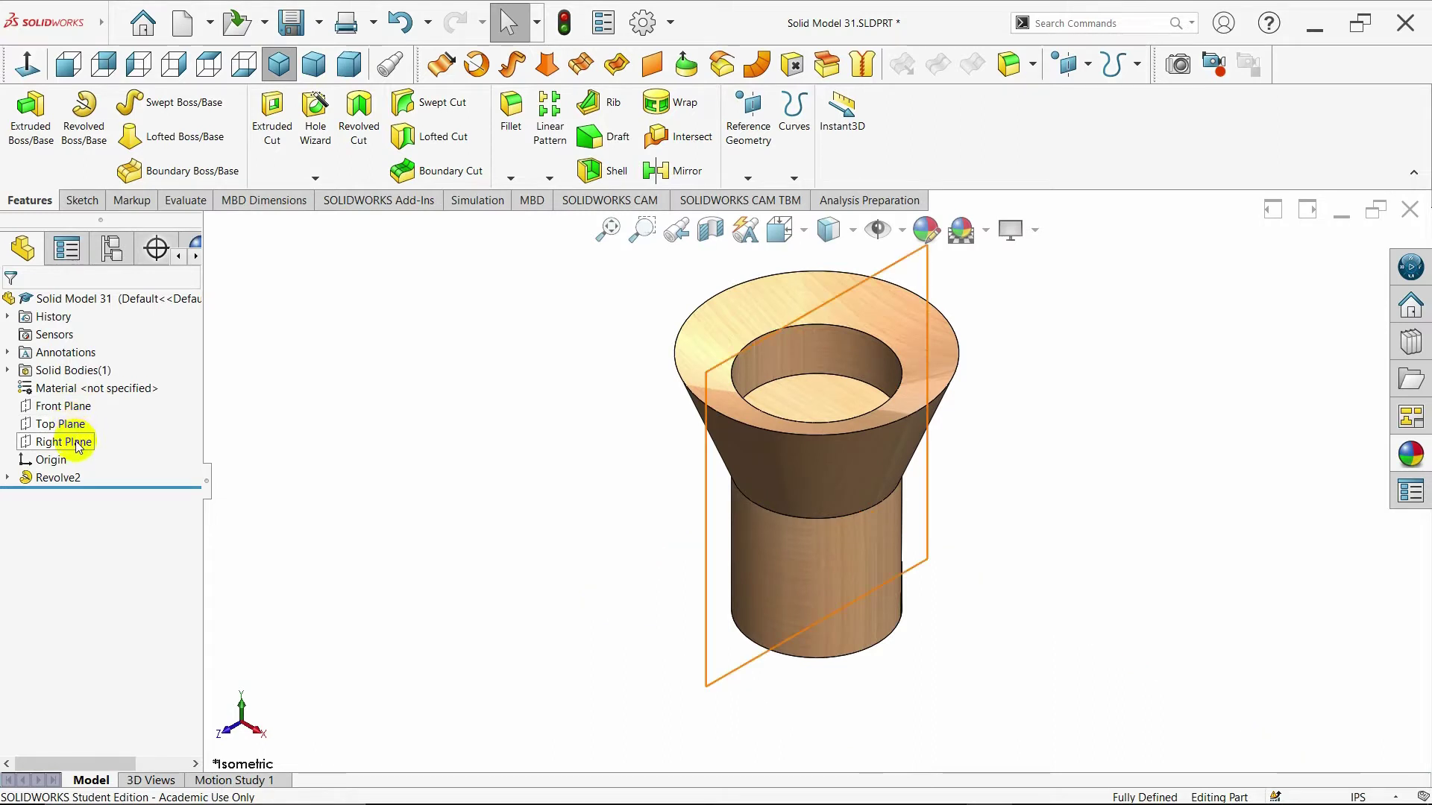
Create a reference plane offset 2.50 in from the Front Plane, in front of the part
click(64, 405)
click(748, 177)
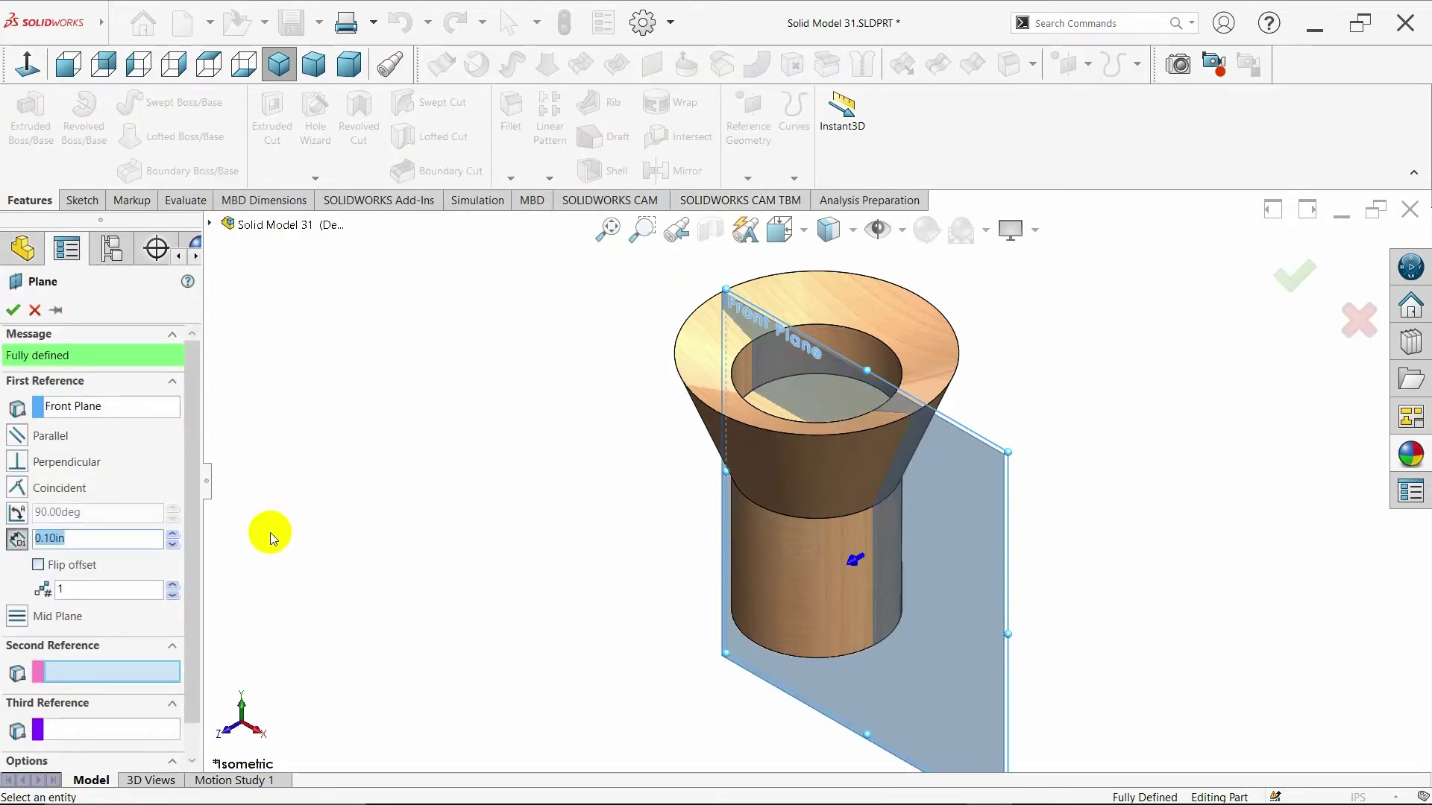
key(BackSpace)
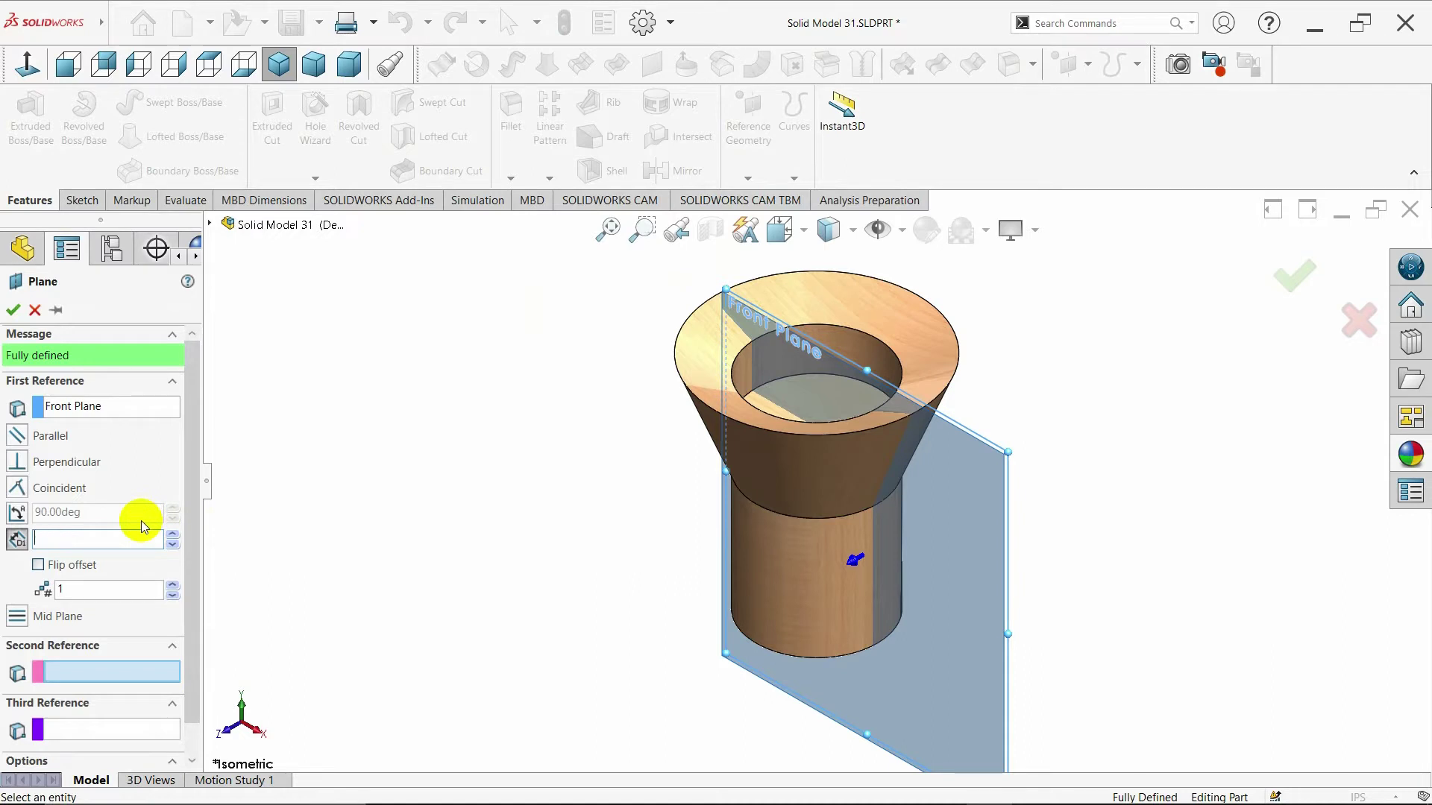
text(2.5)
key(Return)
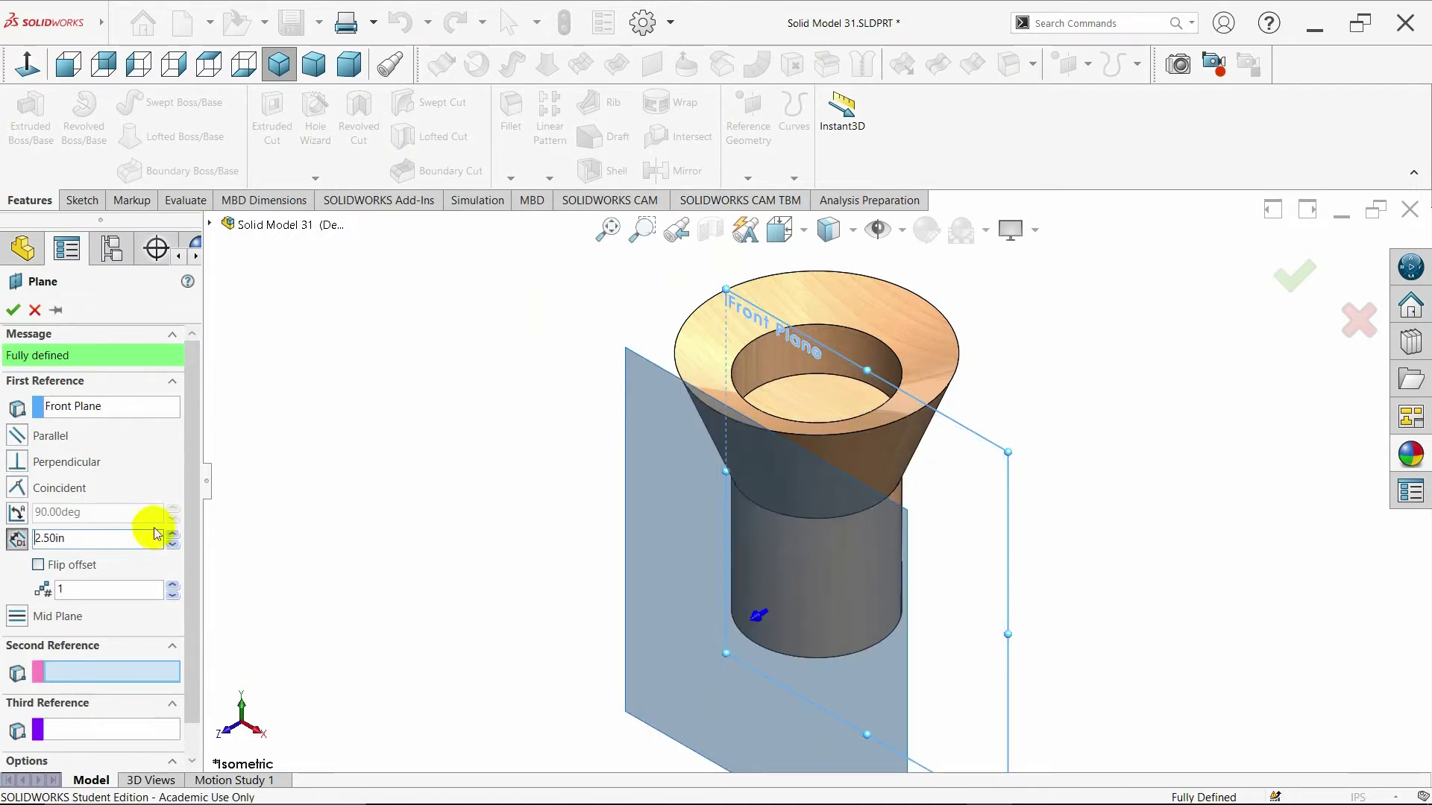
click(13, 310)
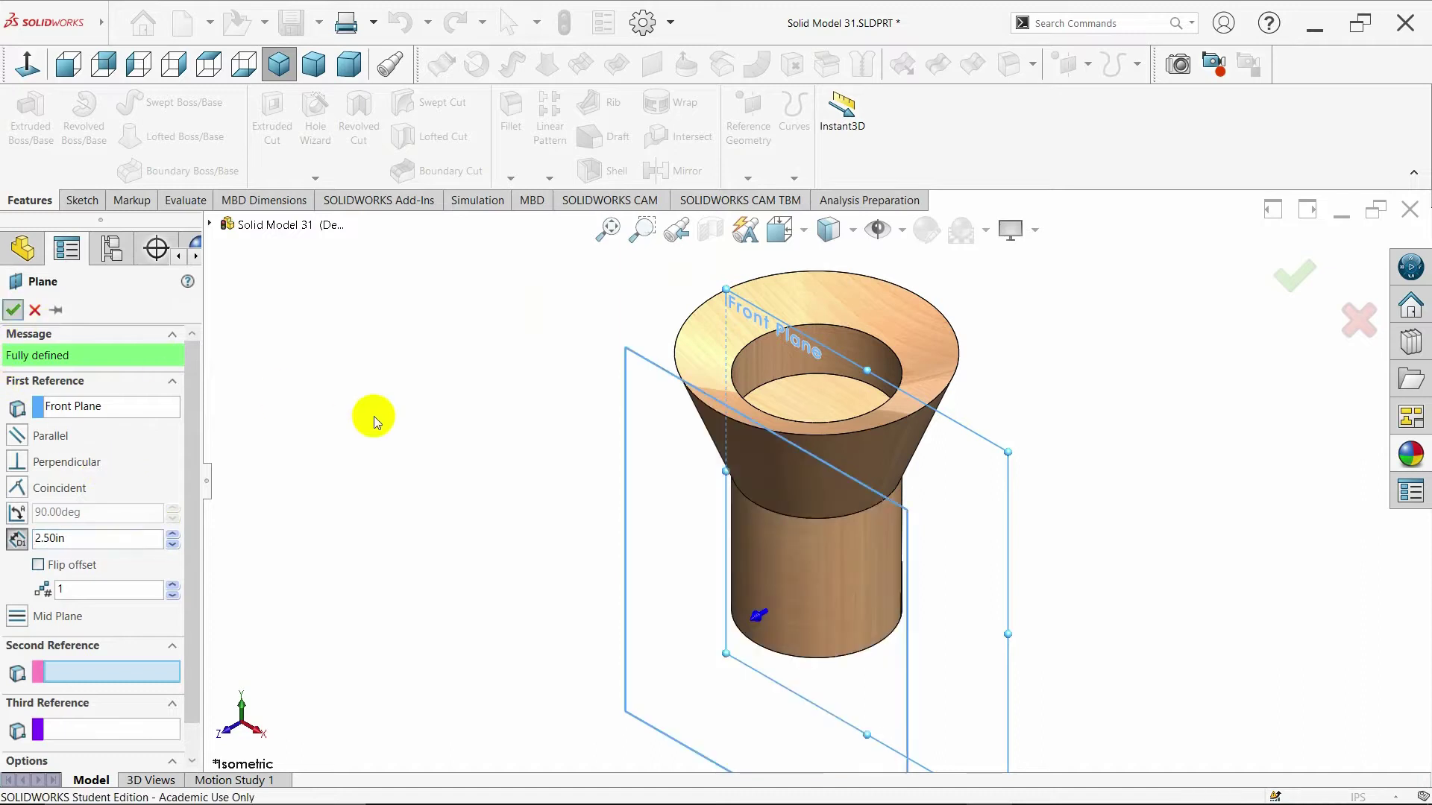
Start a sketch on the new offset plane and stretch the plane's left border out past the flared rim
middle_drag(346, 390, 407, 387)
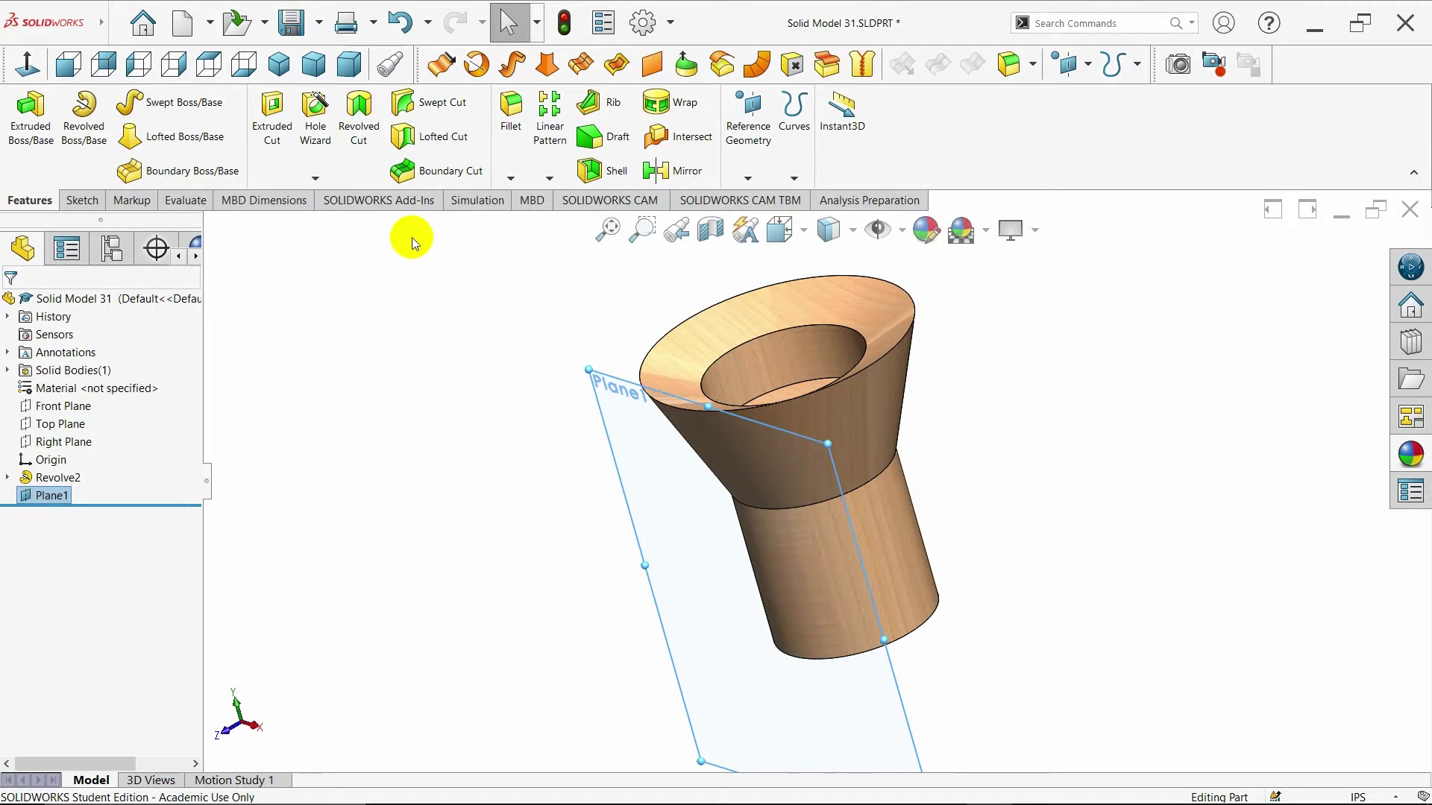
click(279, 65)
right_click(47, 498)
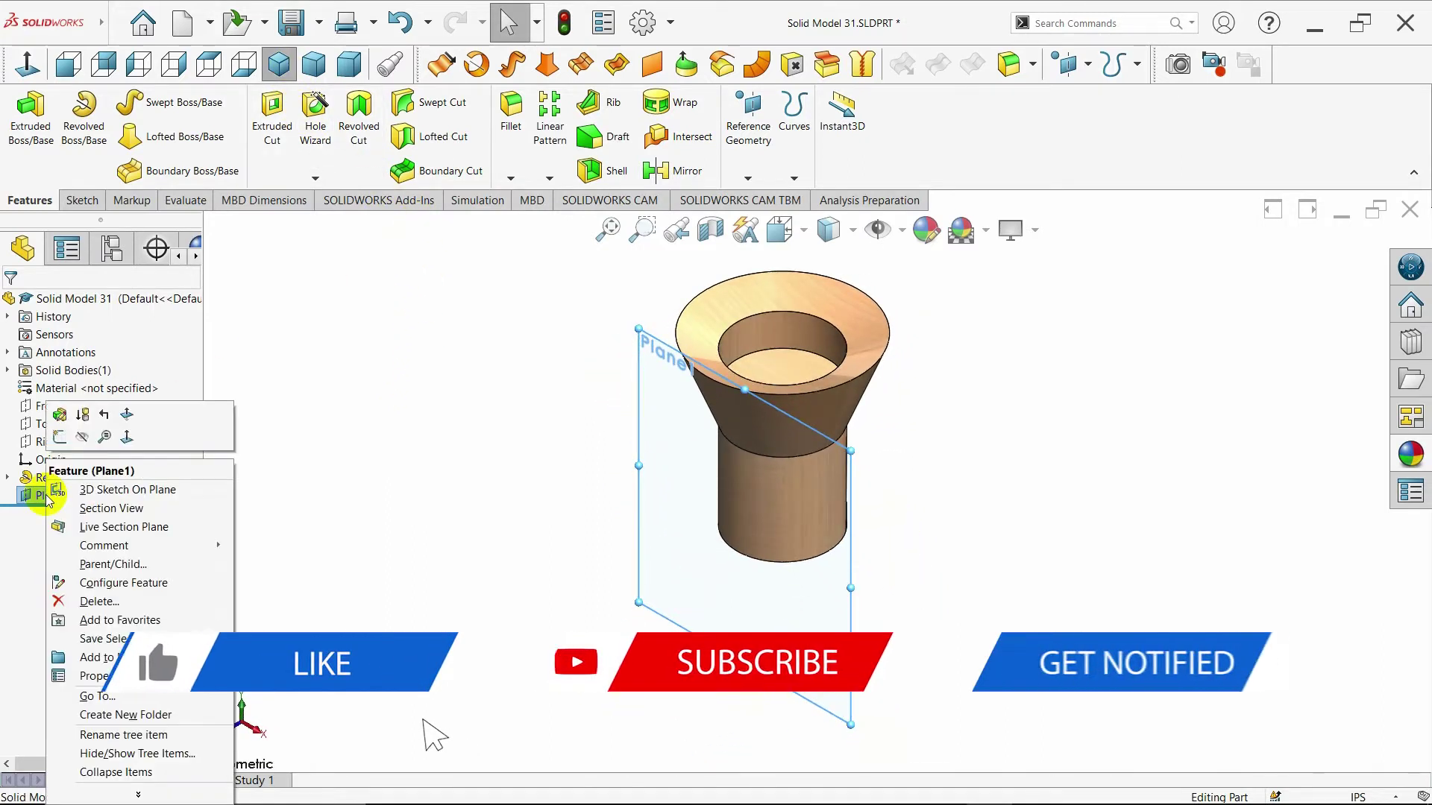
click(55, 419)
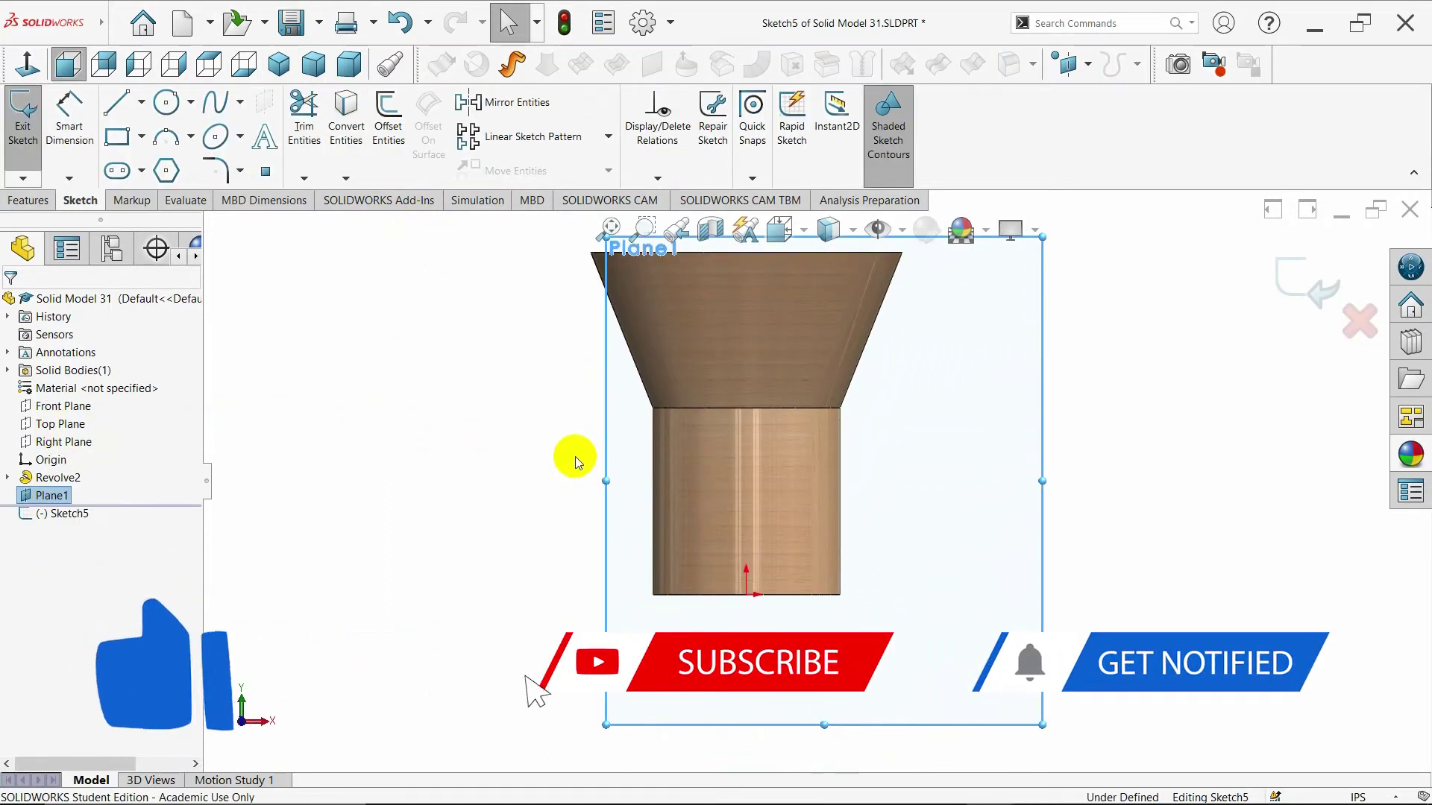
drag(605, 481, 438, 467)
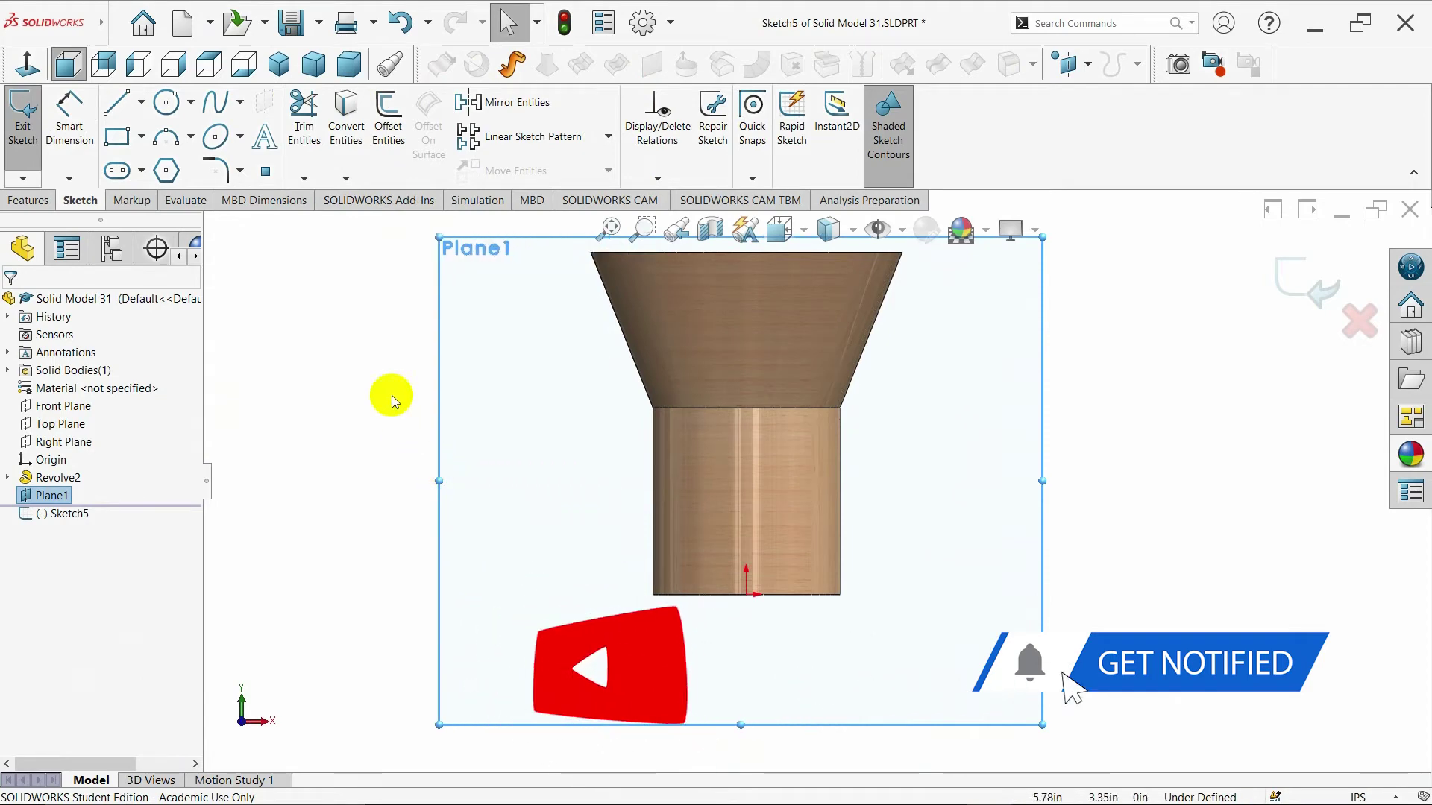
Sketch a diagonal line from the origin to the right-hand corner where the cylinder meets the flare
click(117, 104)
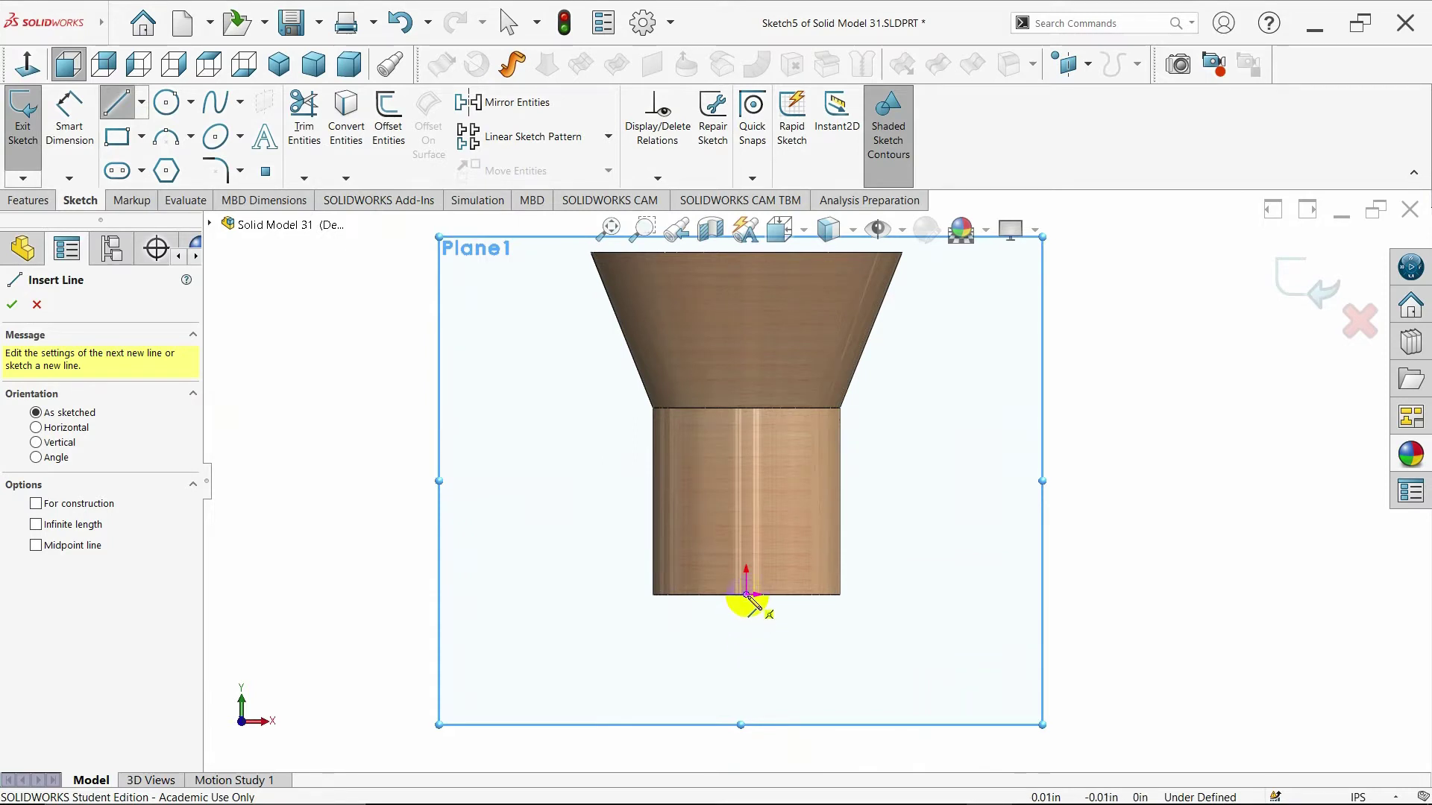
mouse_move(747, 595)
mouse_down()
mouse_move(853, 463)
mouse_move(841, 409)
mouse_up()
key(Escape)
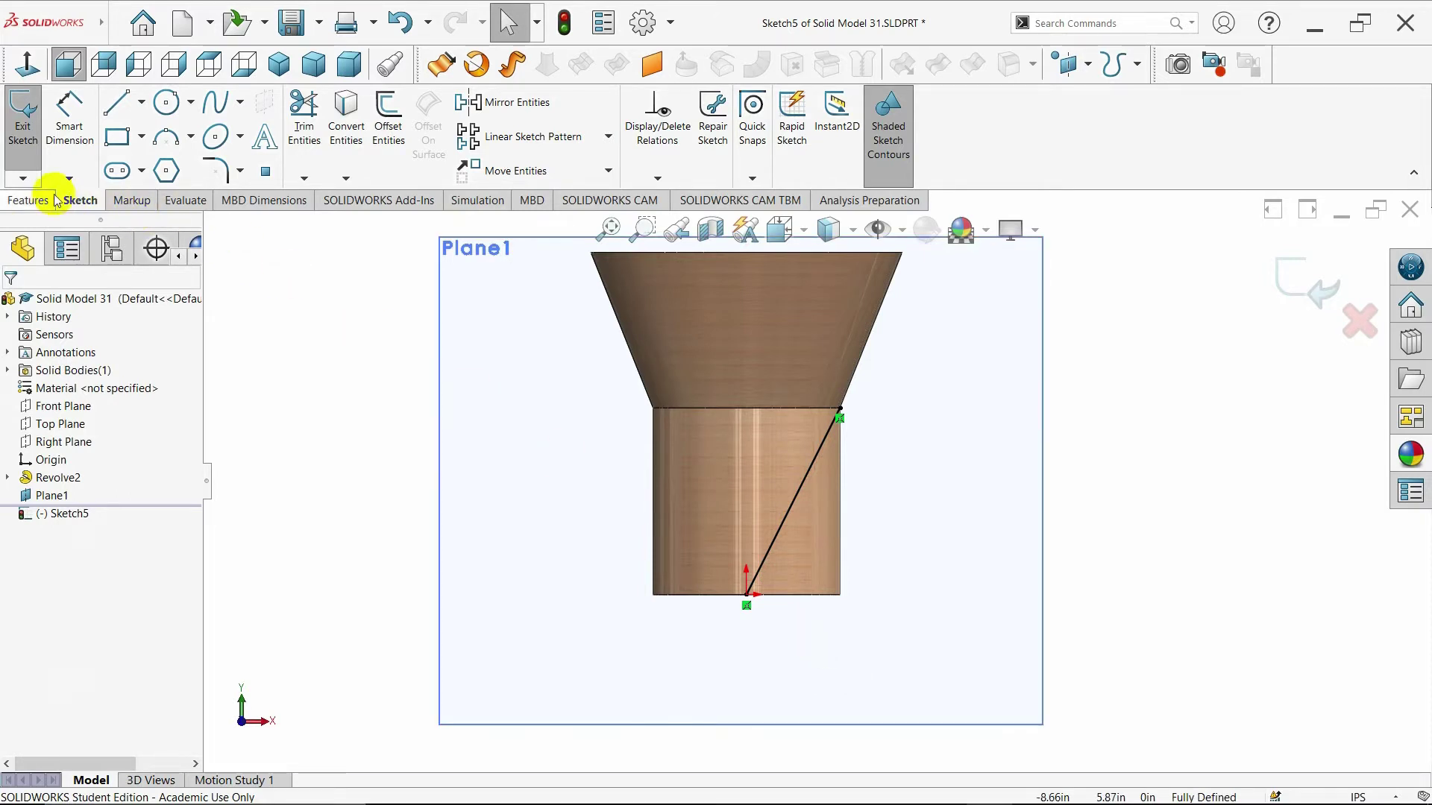
click(31, 199)
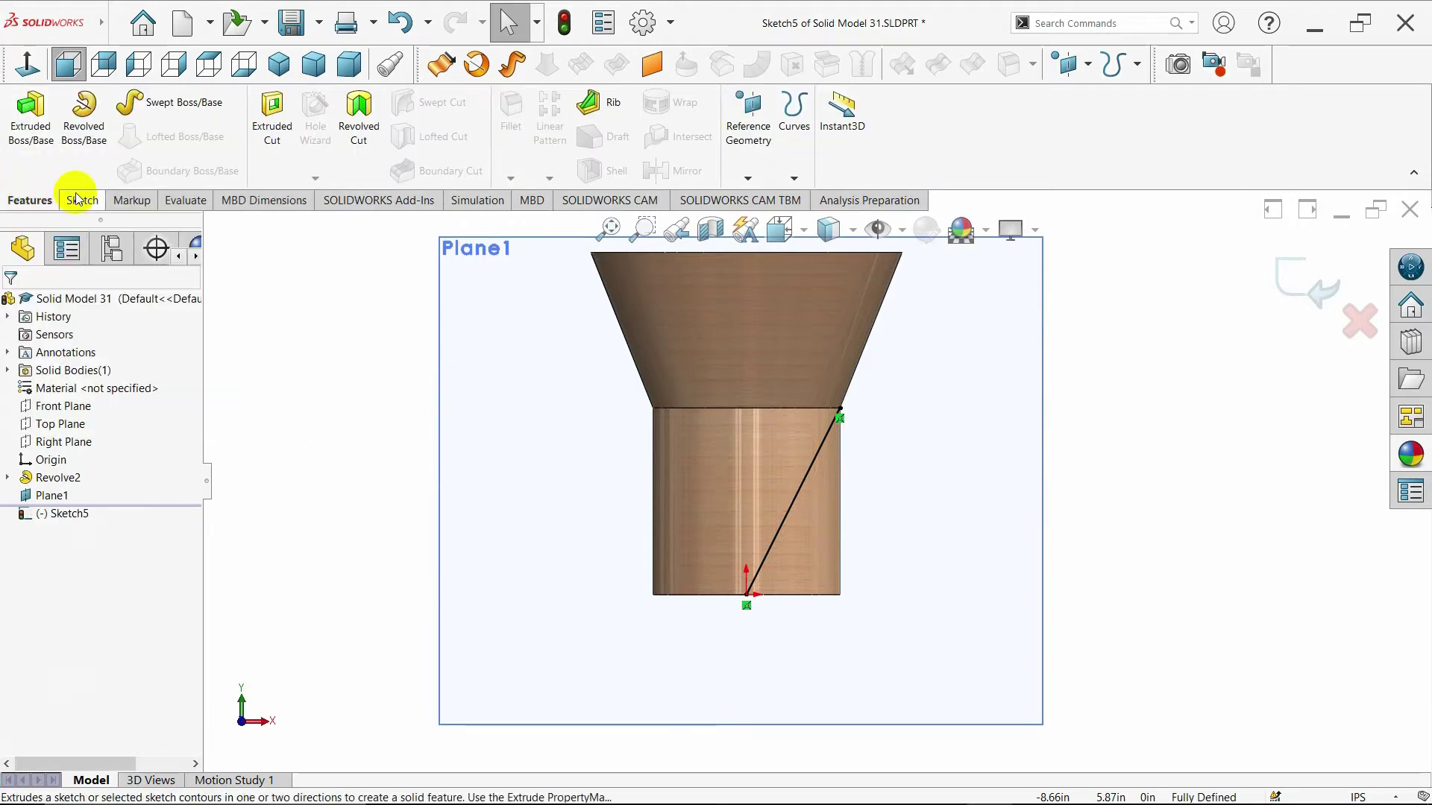
mouse_move(100, 21)
click(211, 23)
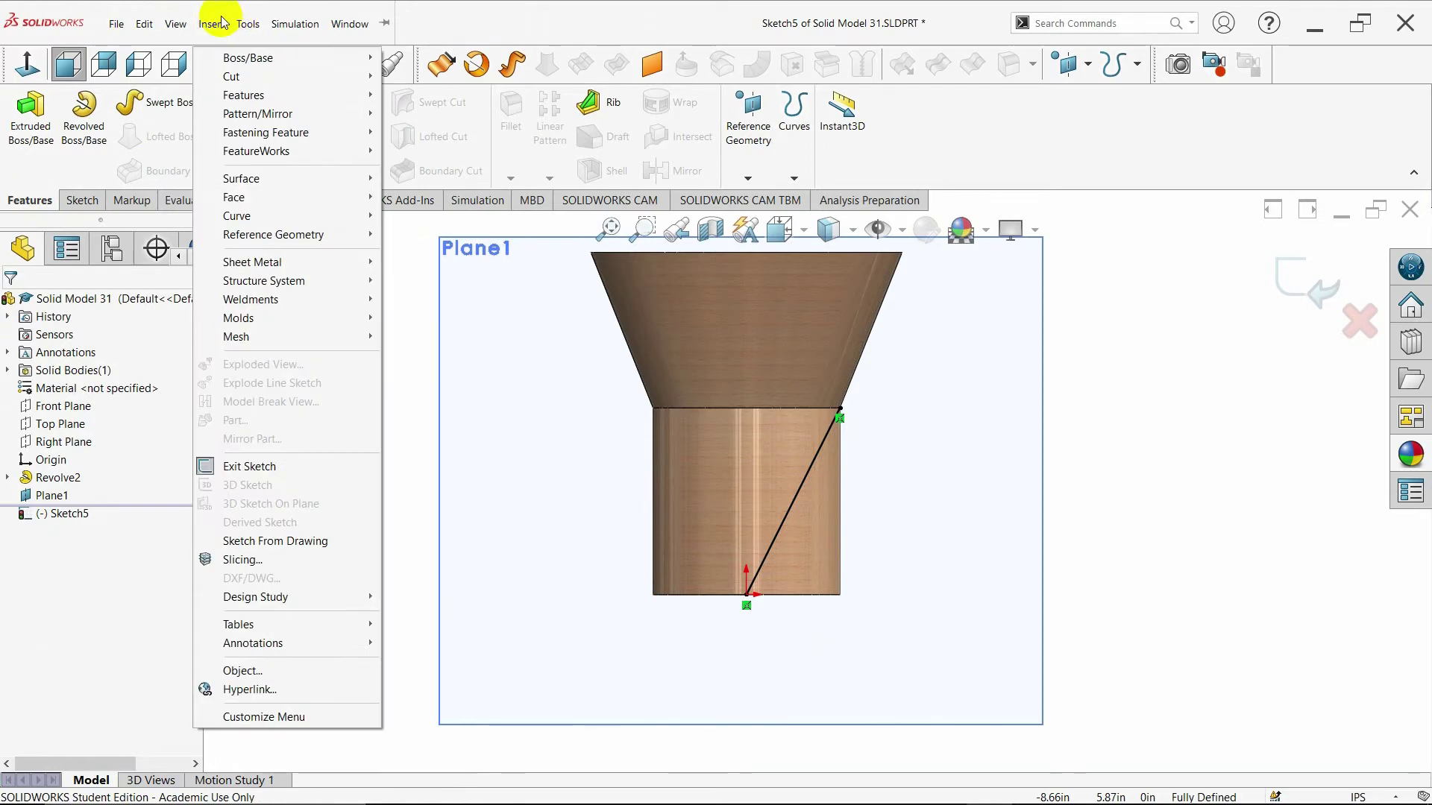
mouse_move(350, 214)
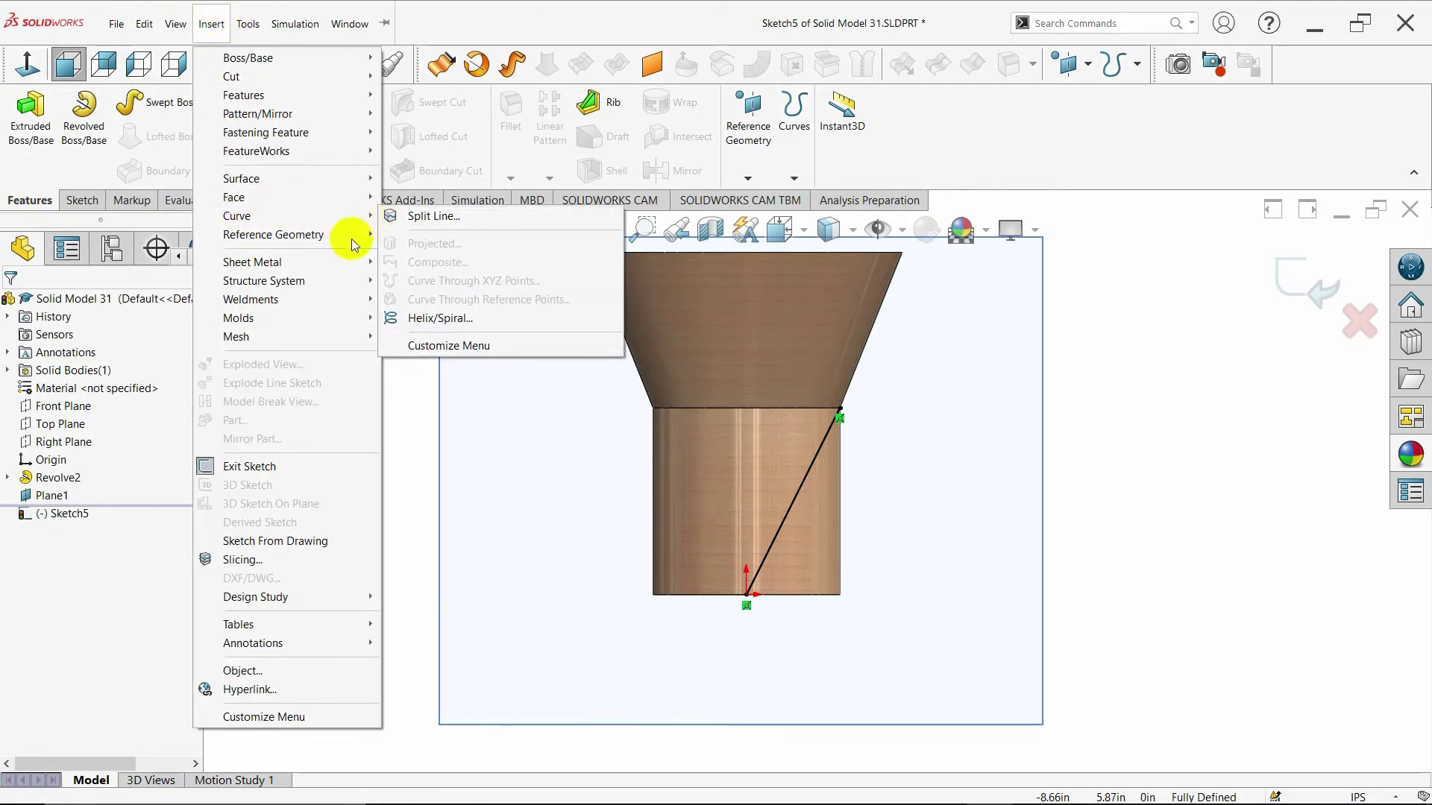
click(390, 390)
Exit the diagonal line sketch, clear the selection and show the part in isometric view
click(82, 200)
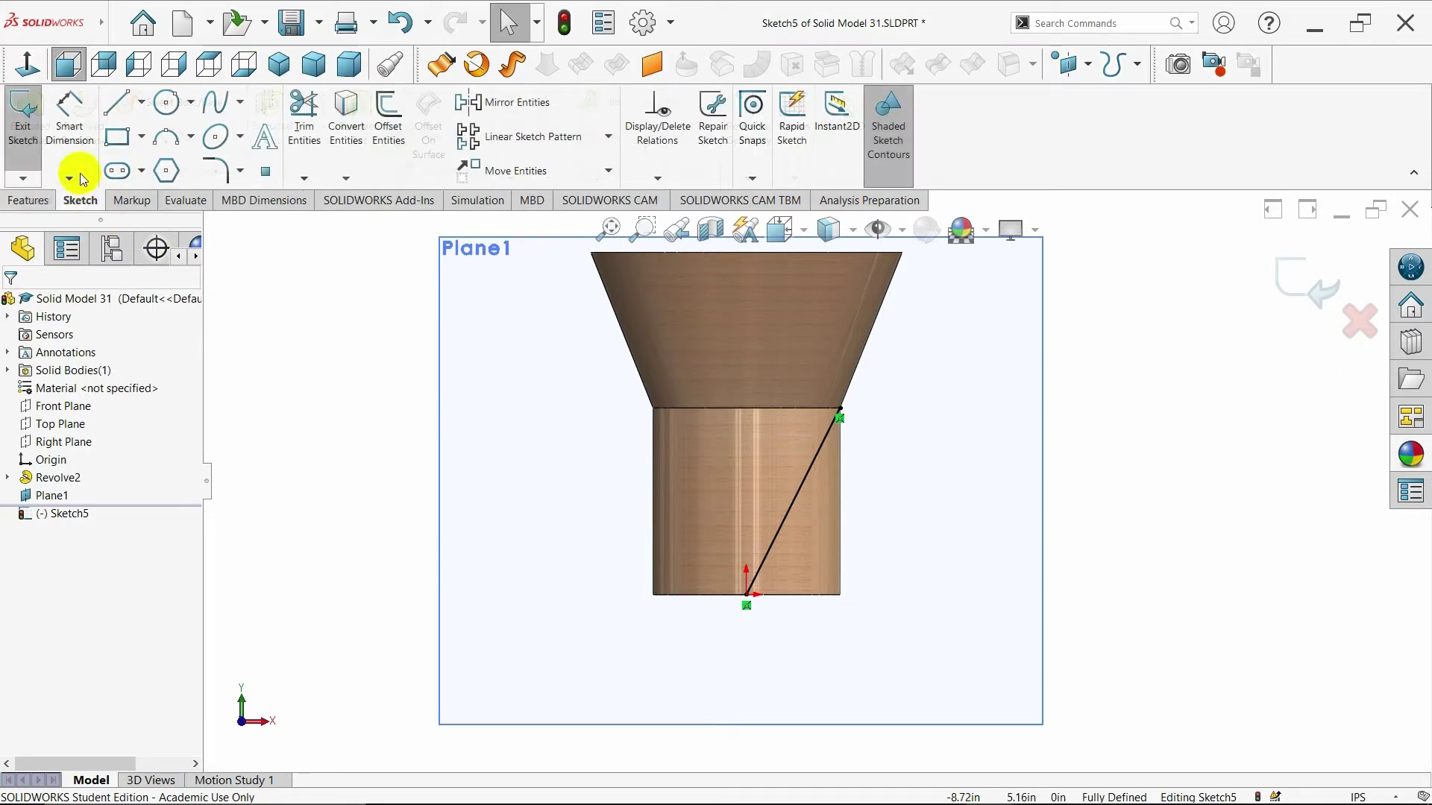
click(30, 201)
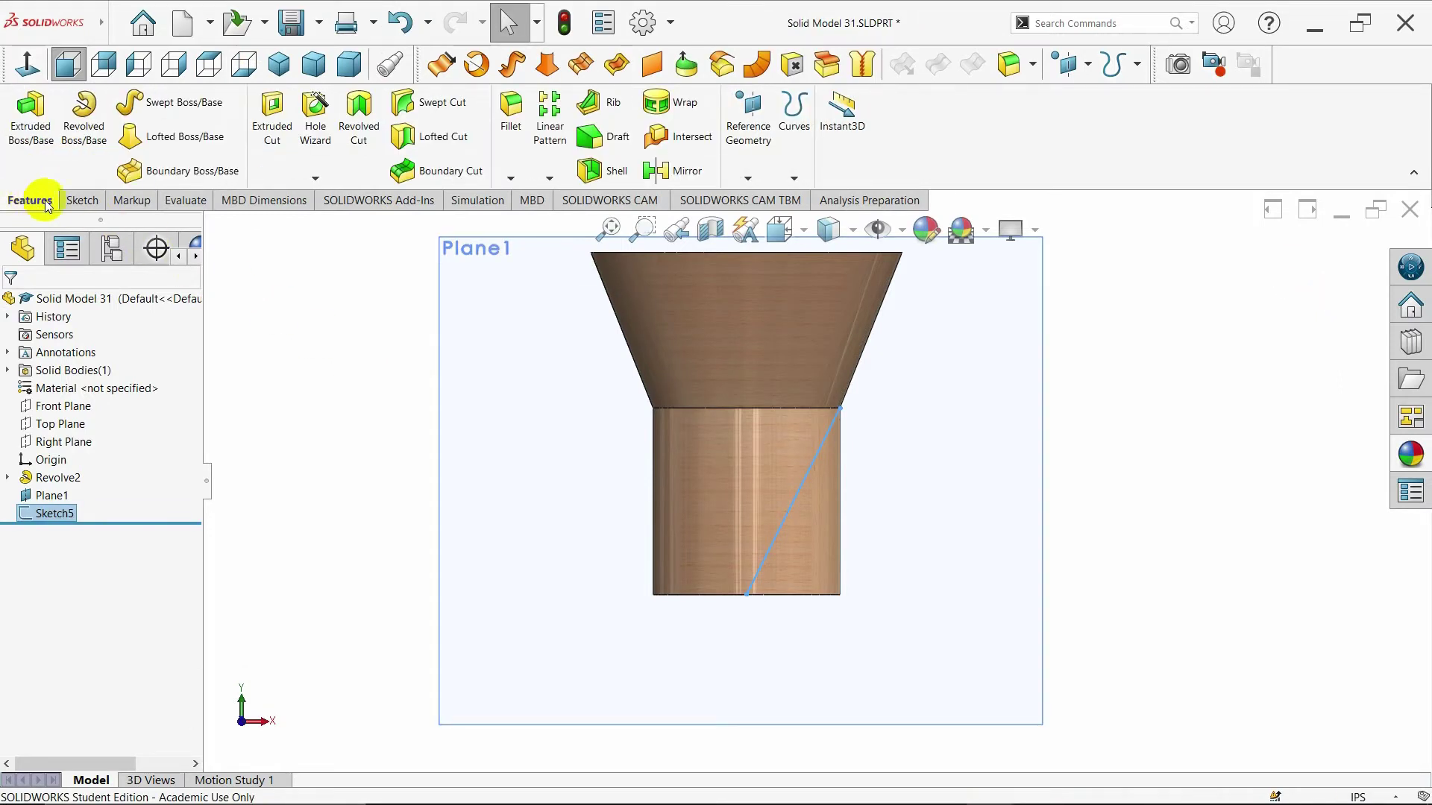
click(293, 289)
click(279, 64)
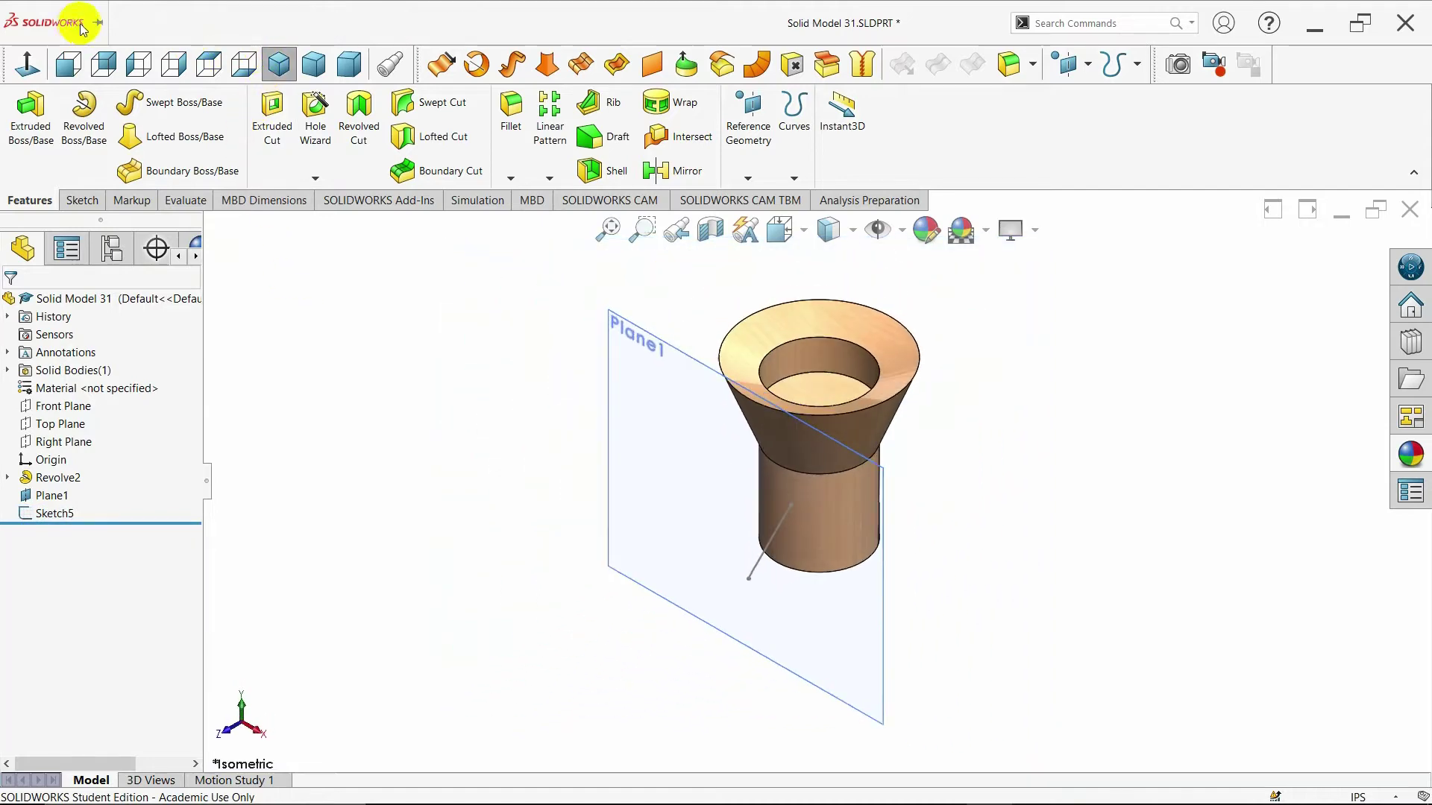
mouse_move(82, 29)
click(176, 24)
mouse_move(212, 24)
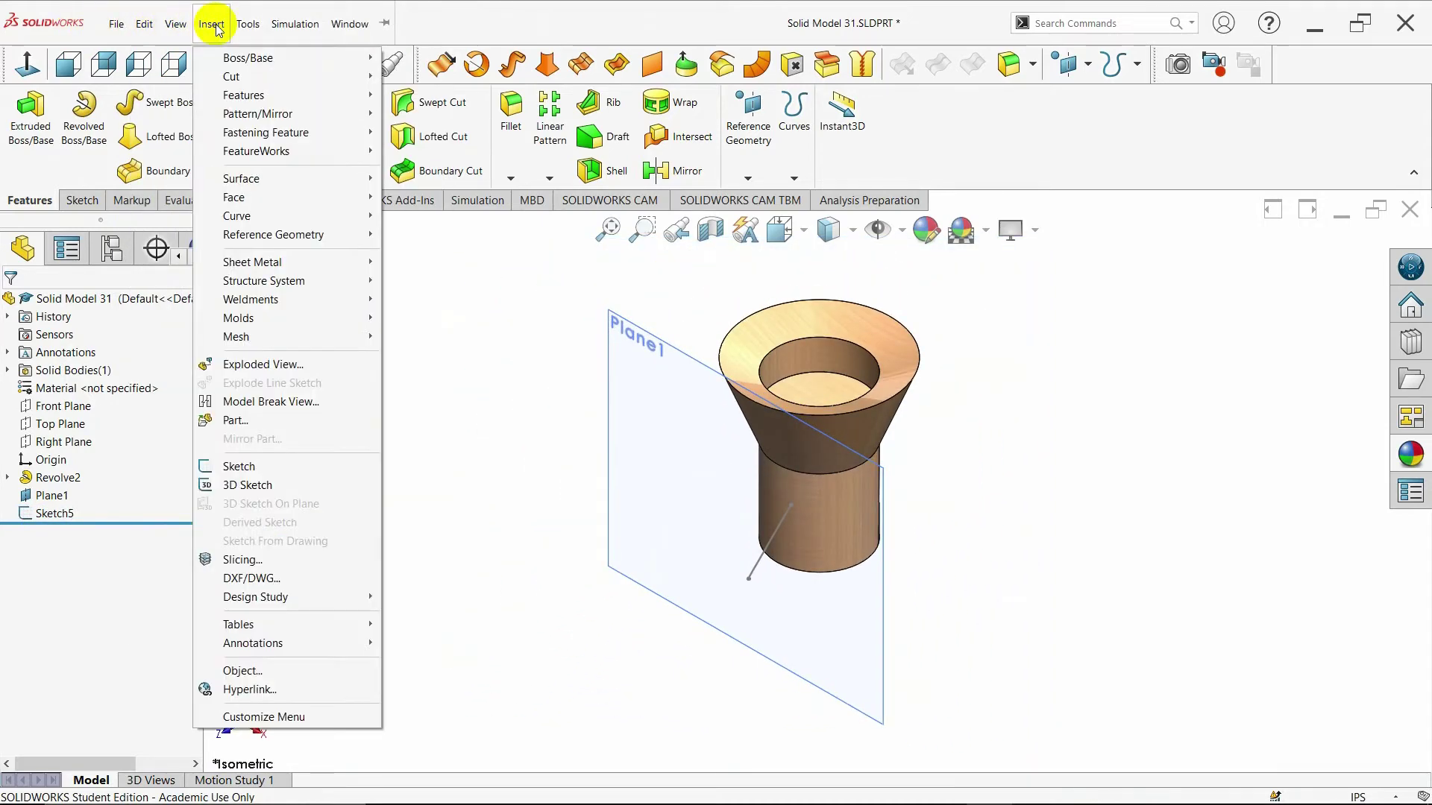
mouse_move(263, 217)
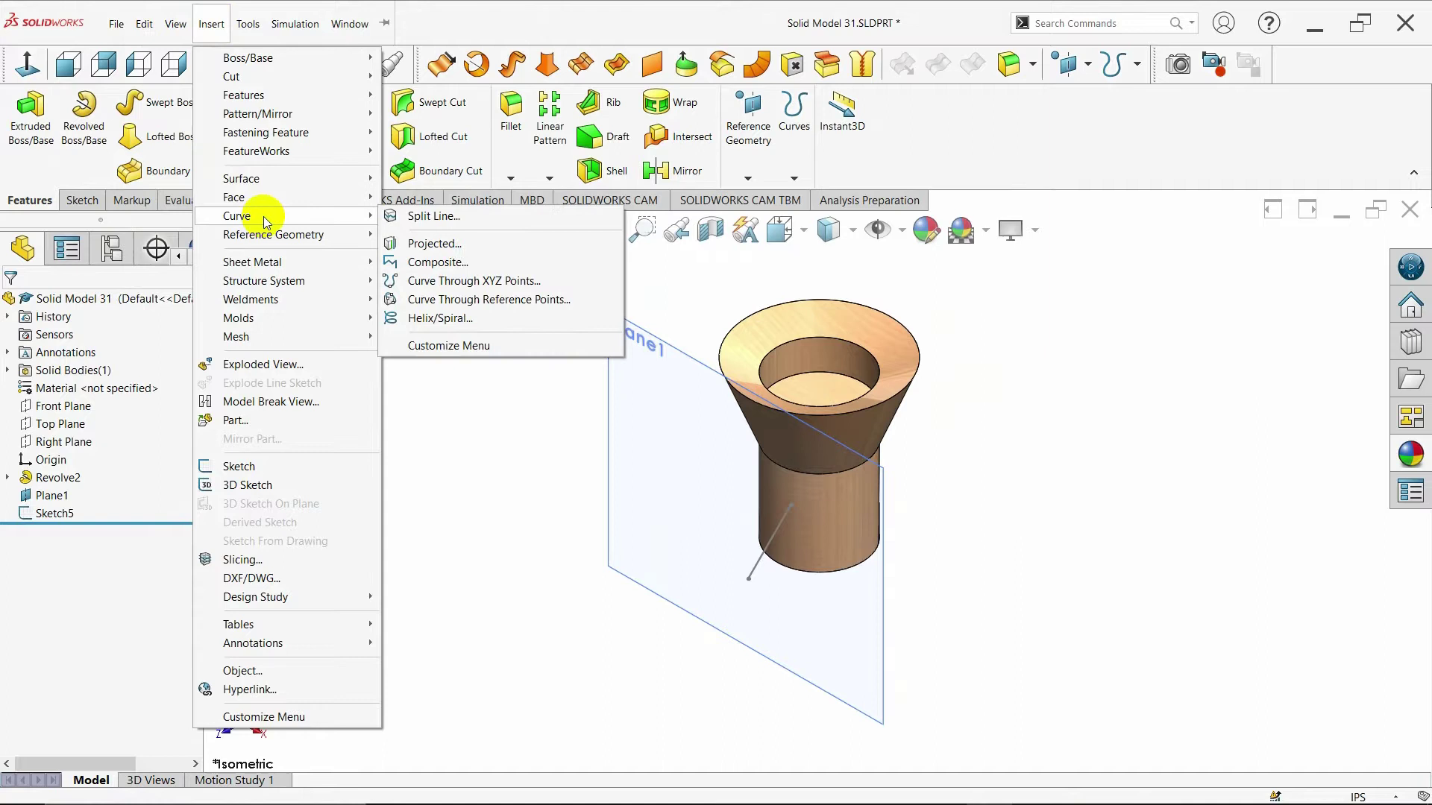
click(457, 301)
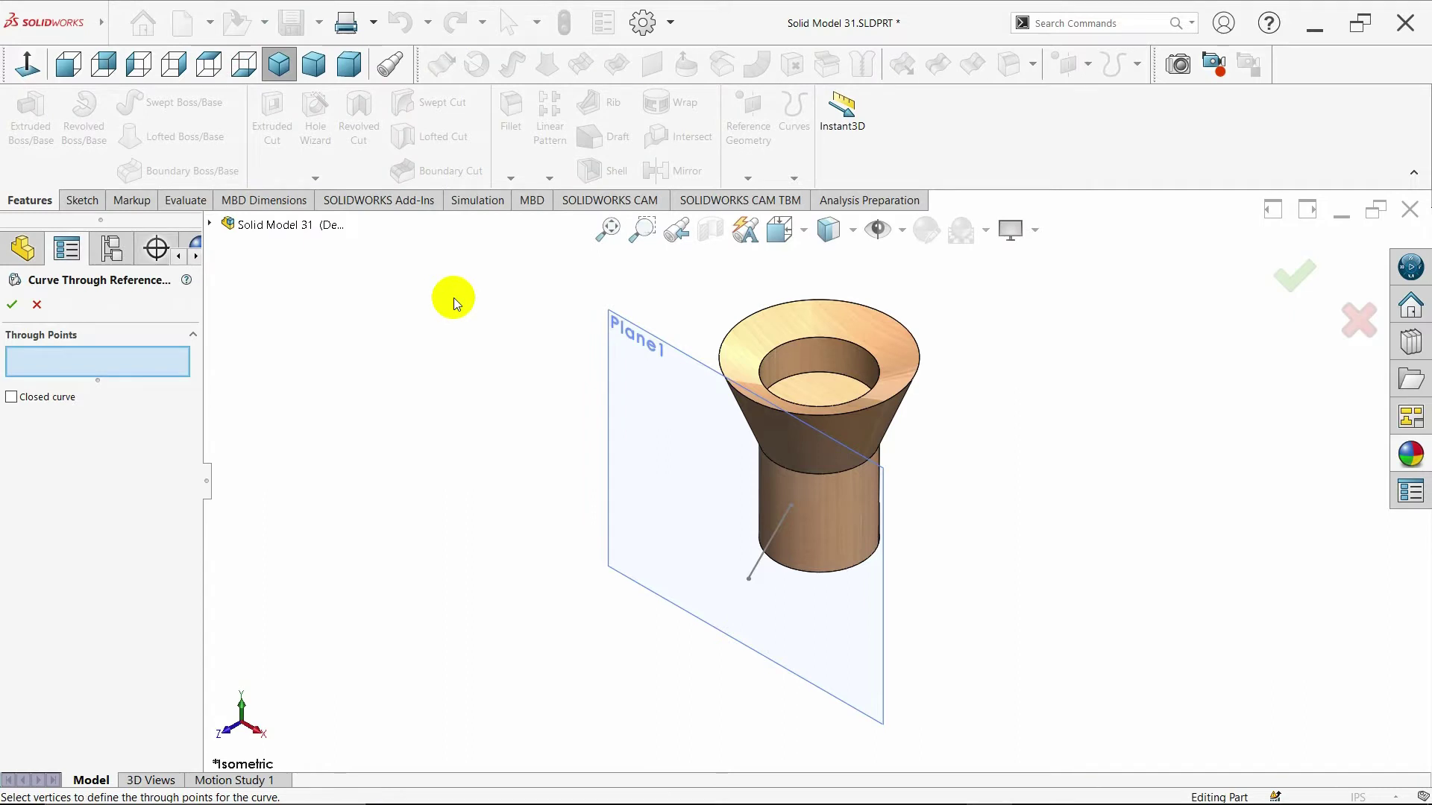
click(37, 304)
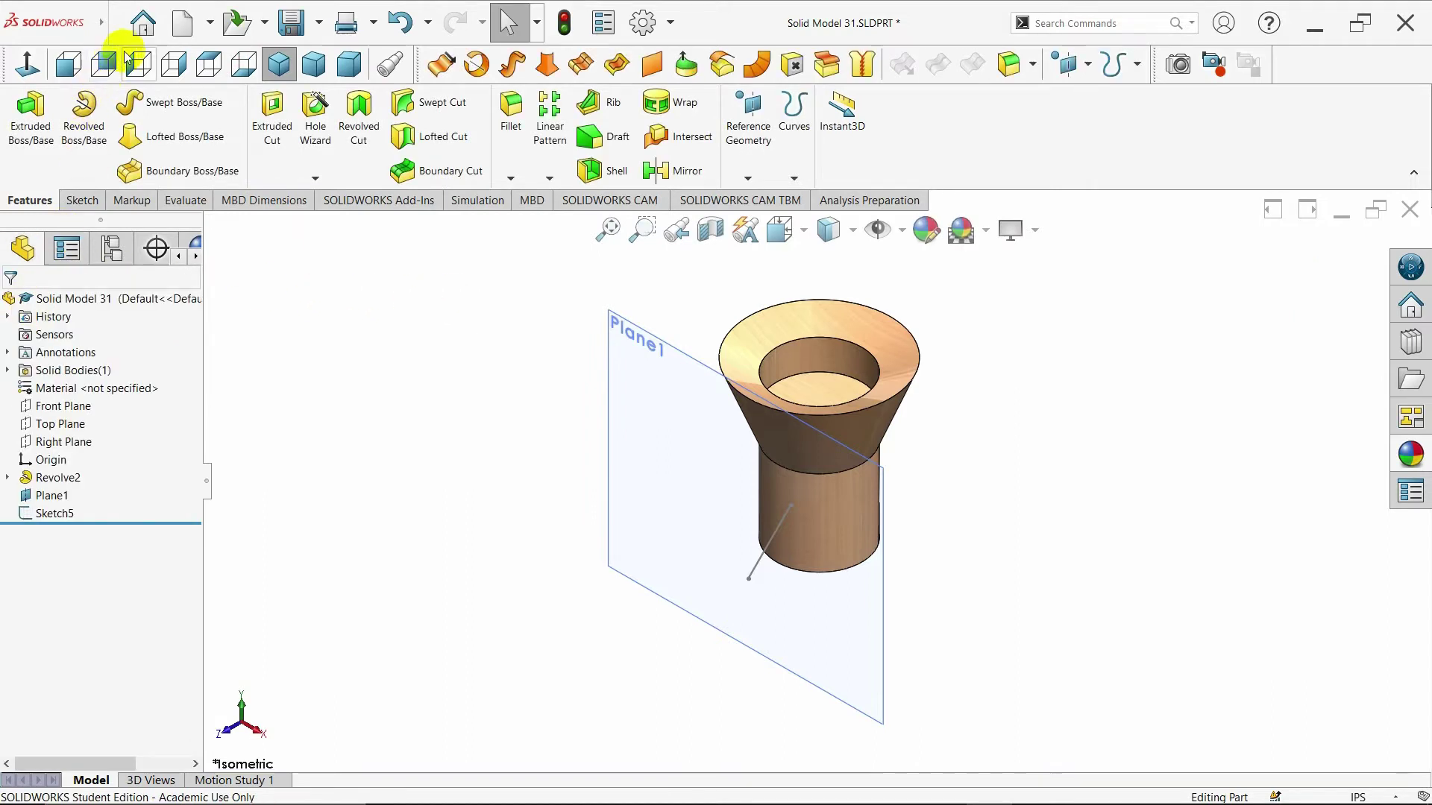
mouse_move(99, 18)
click(173, 25)
mouse_move(210, 21)
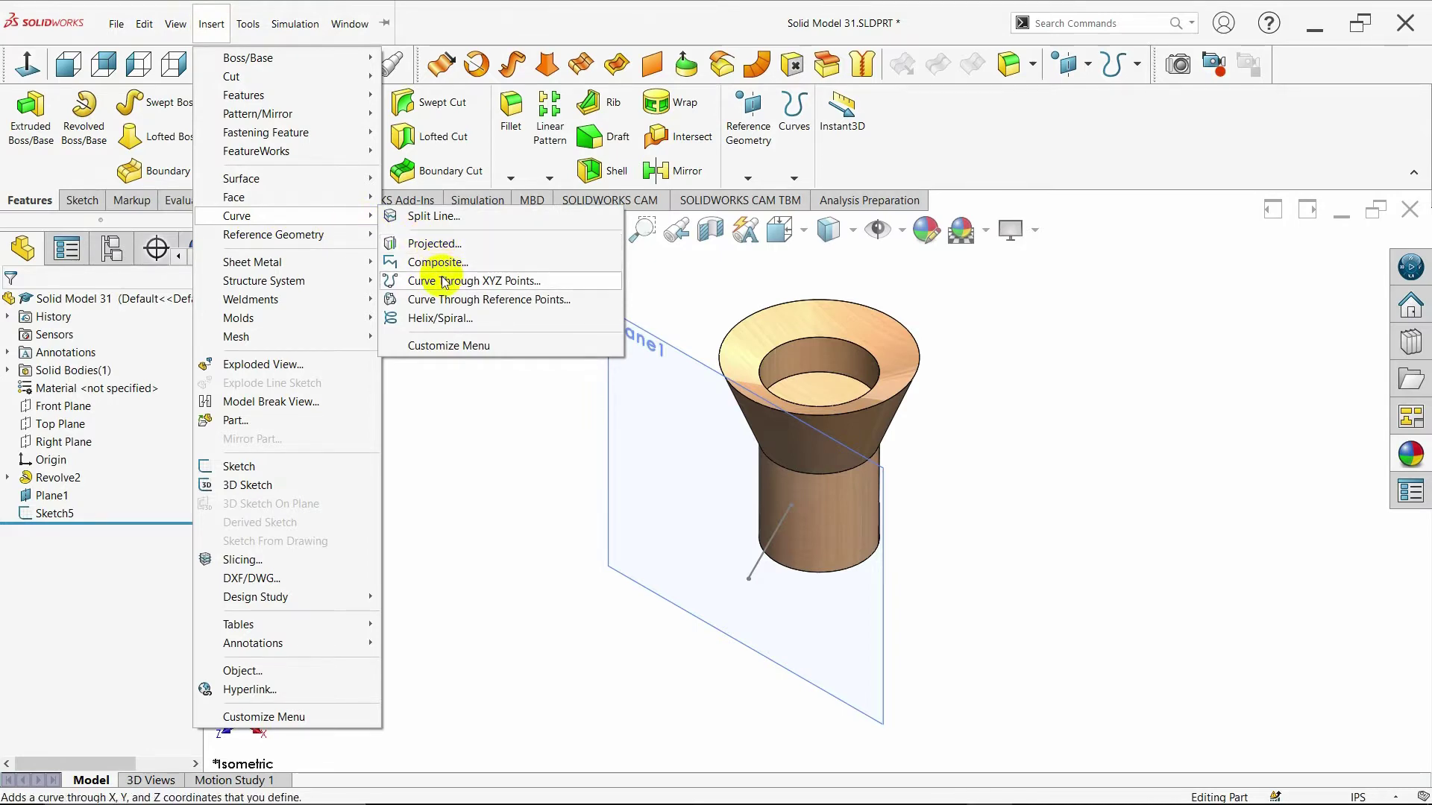
click(441, 281)
click(274, 203)
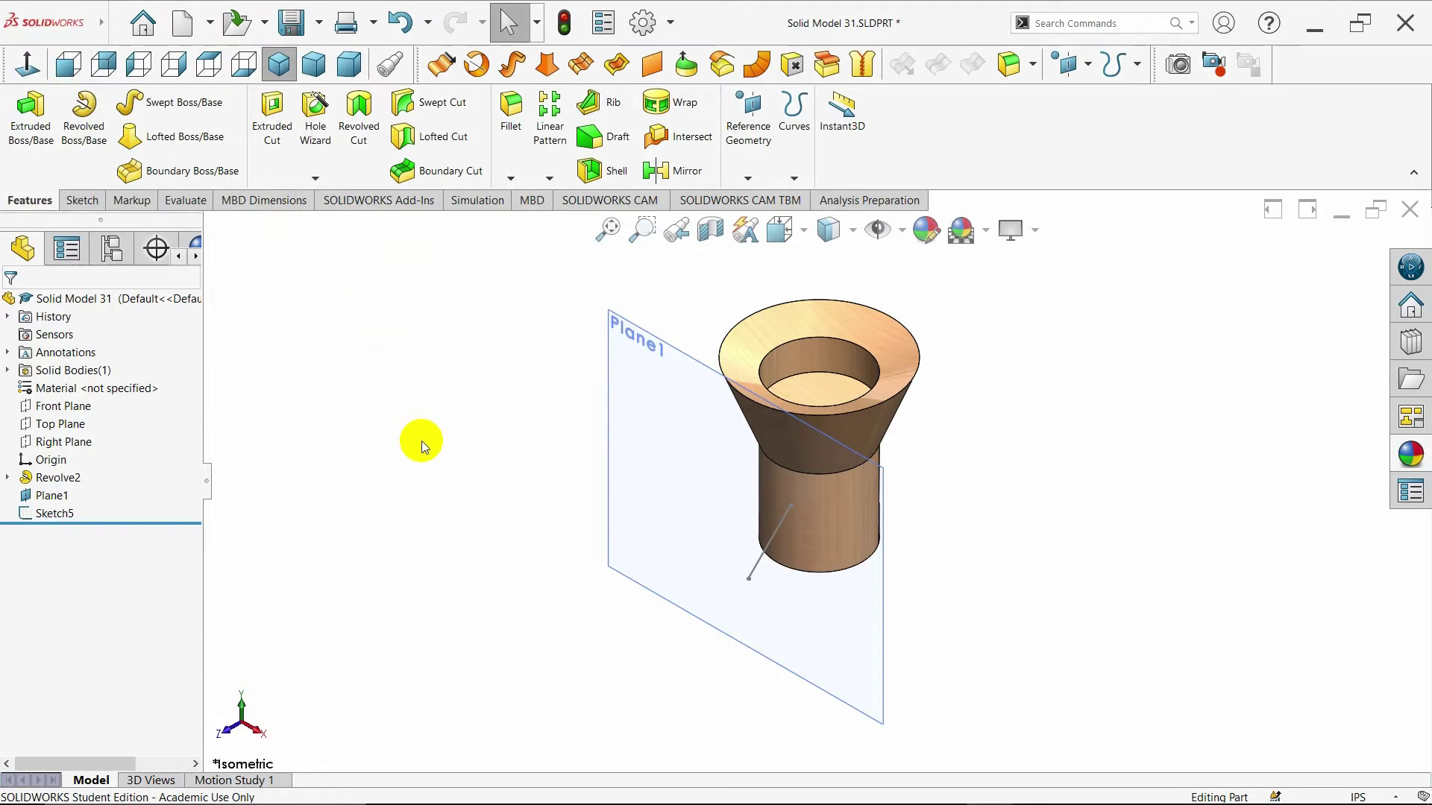
Project the diagonal line sketch onto the cylindrical outer face as a projected curve using Sketch on faces
mouse_move(15, 15)
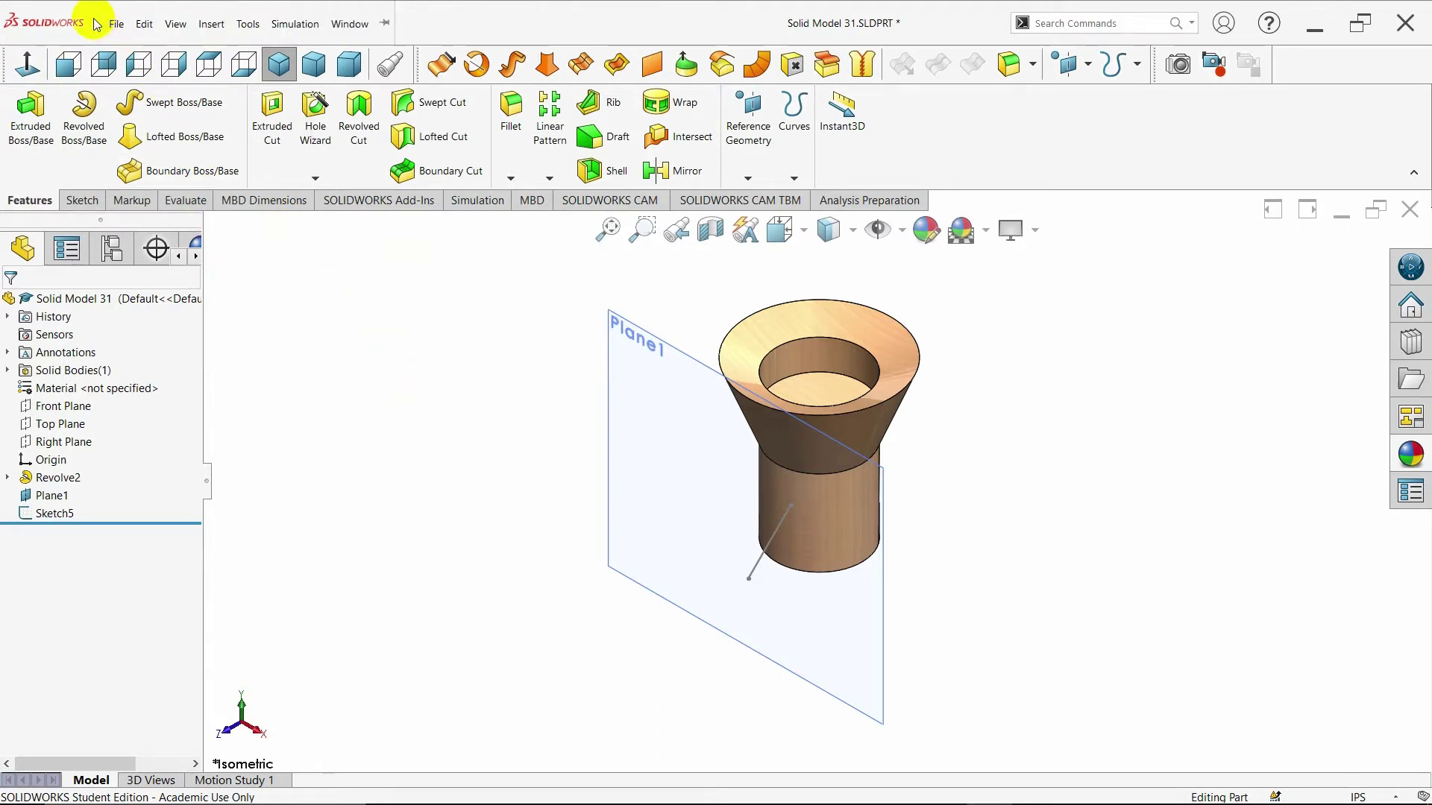
click(196, 24)
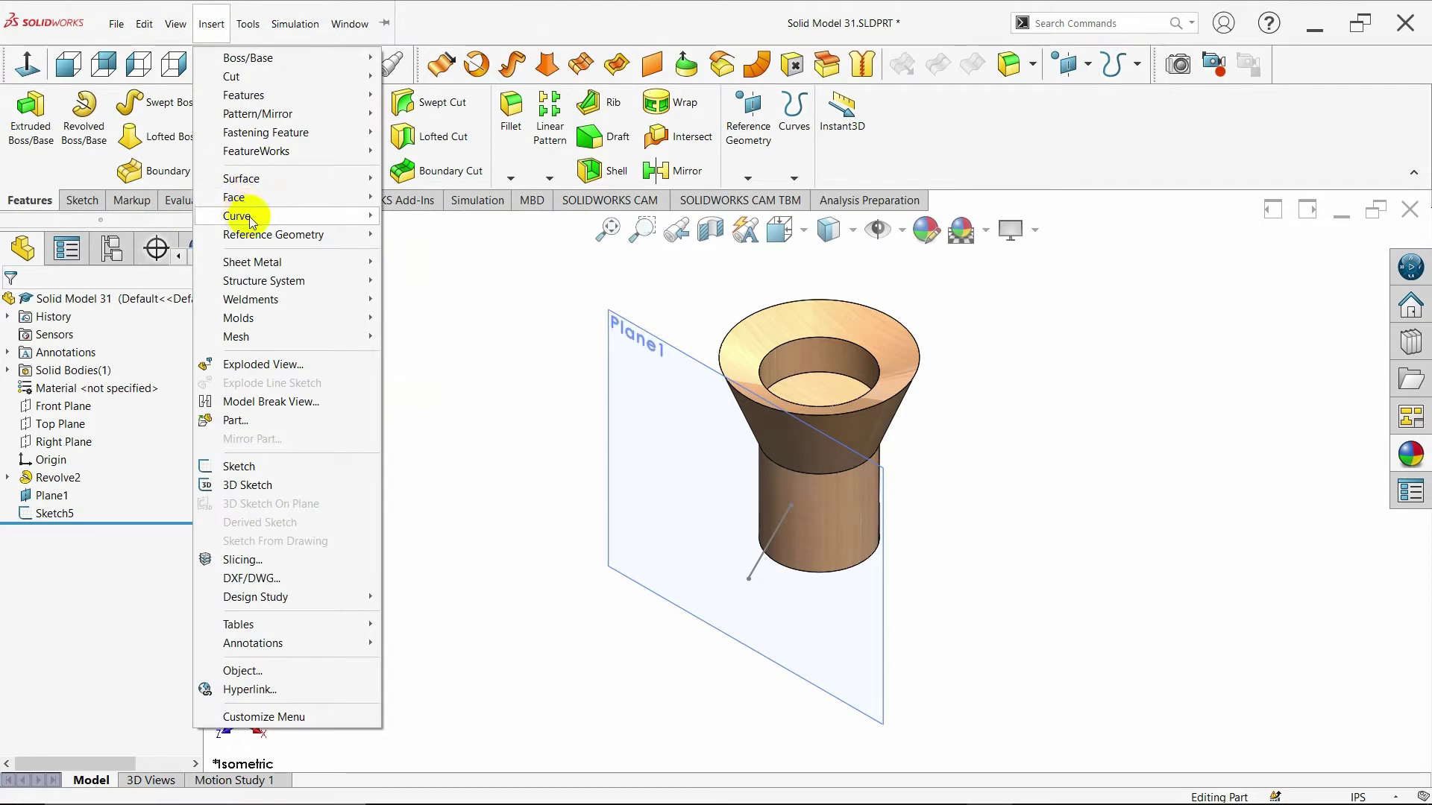
mouse_move(249, 216)
click(435, 246)
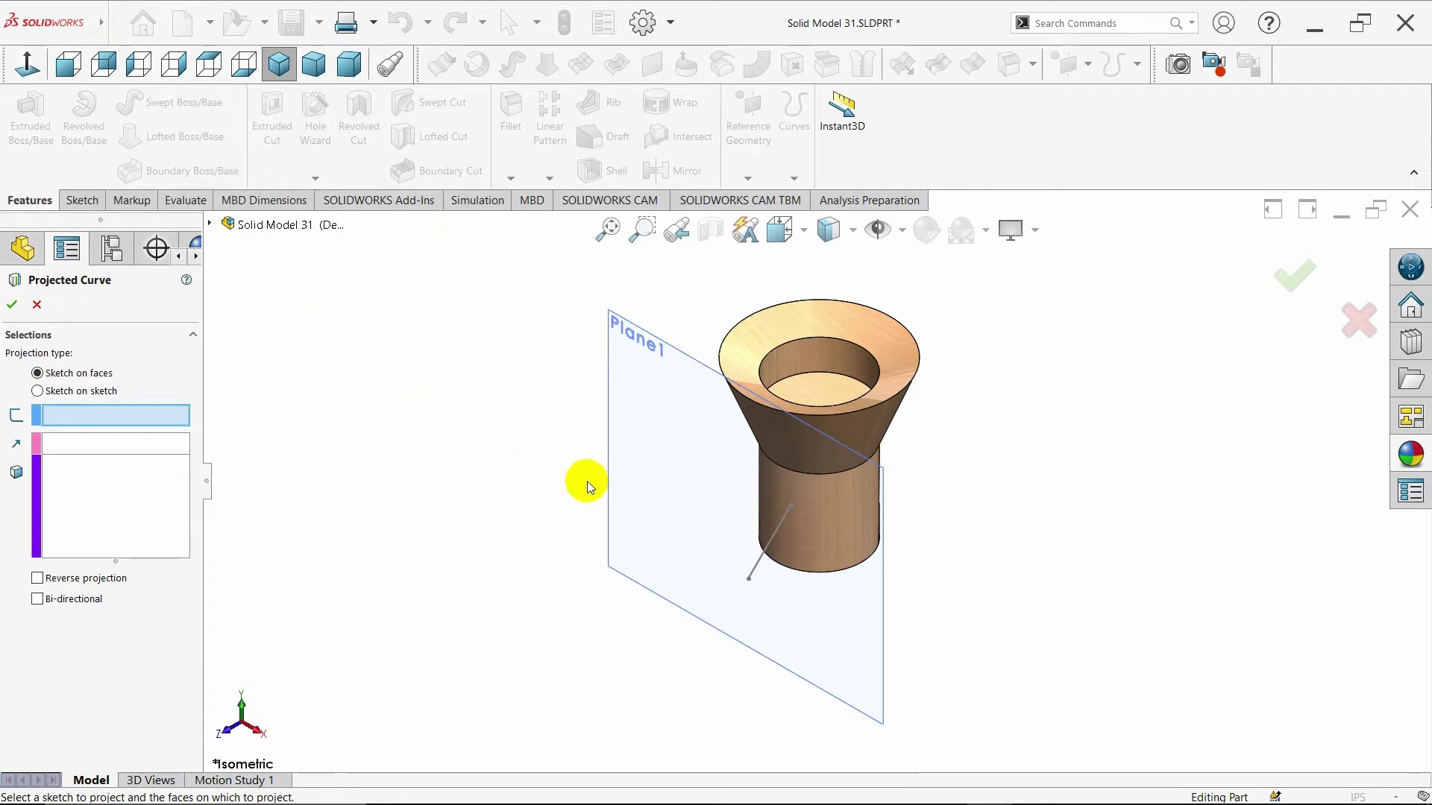
click(768, 558)
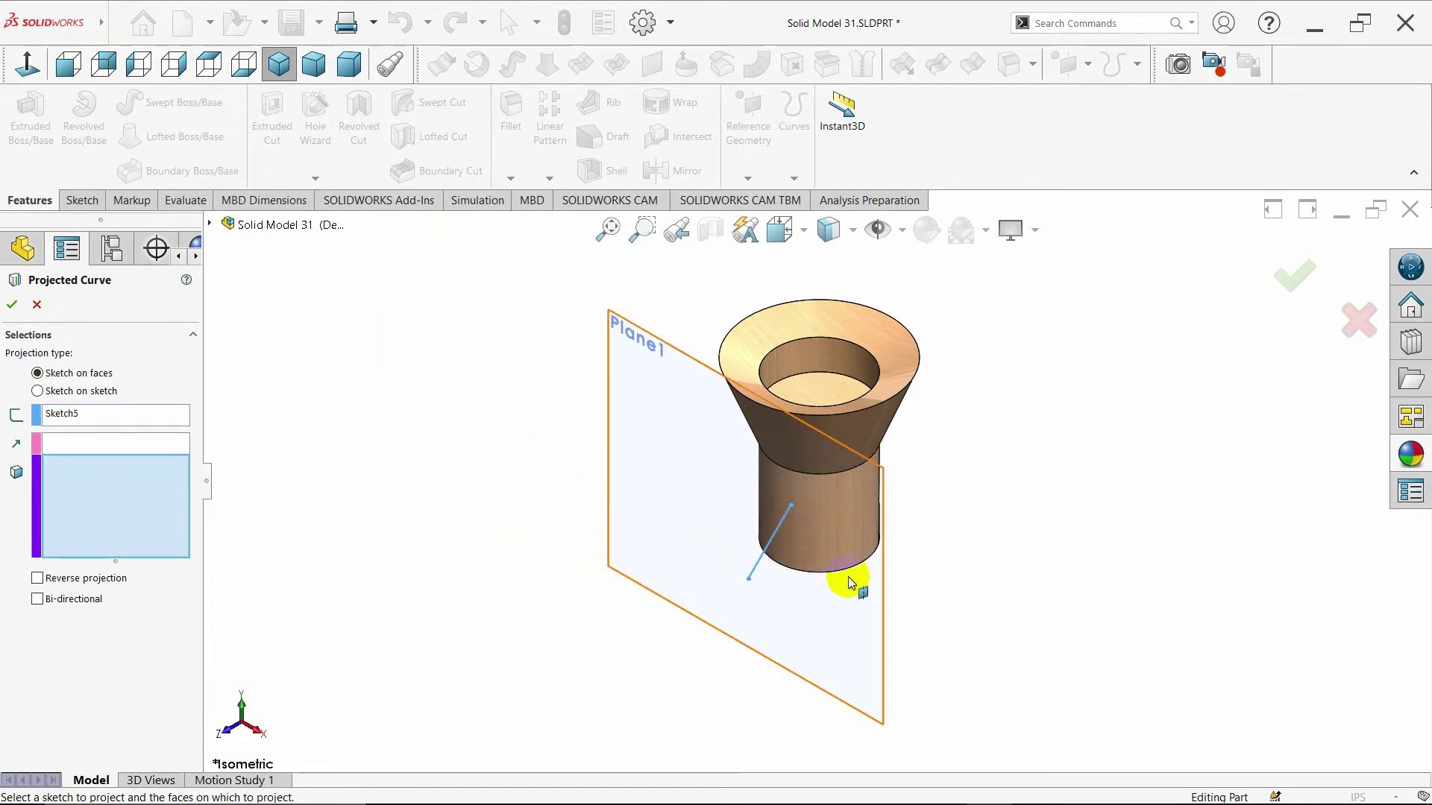
click(861, 524)
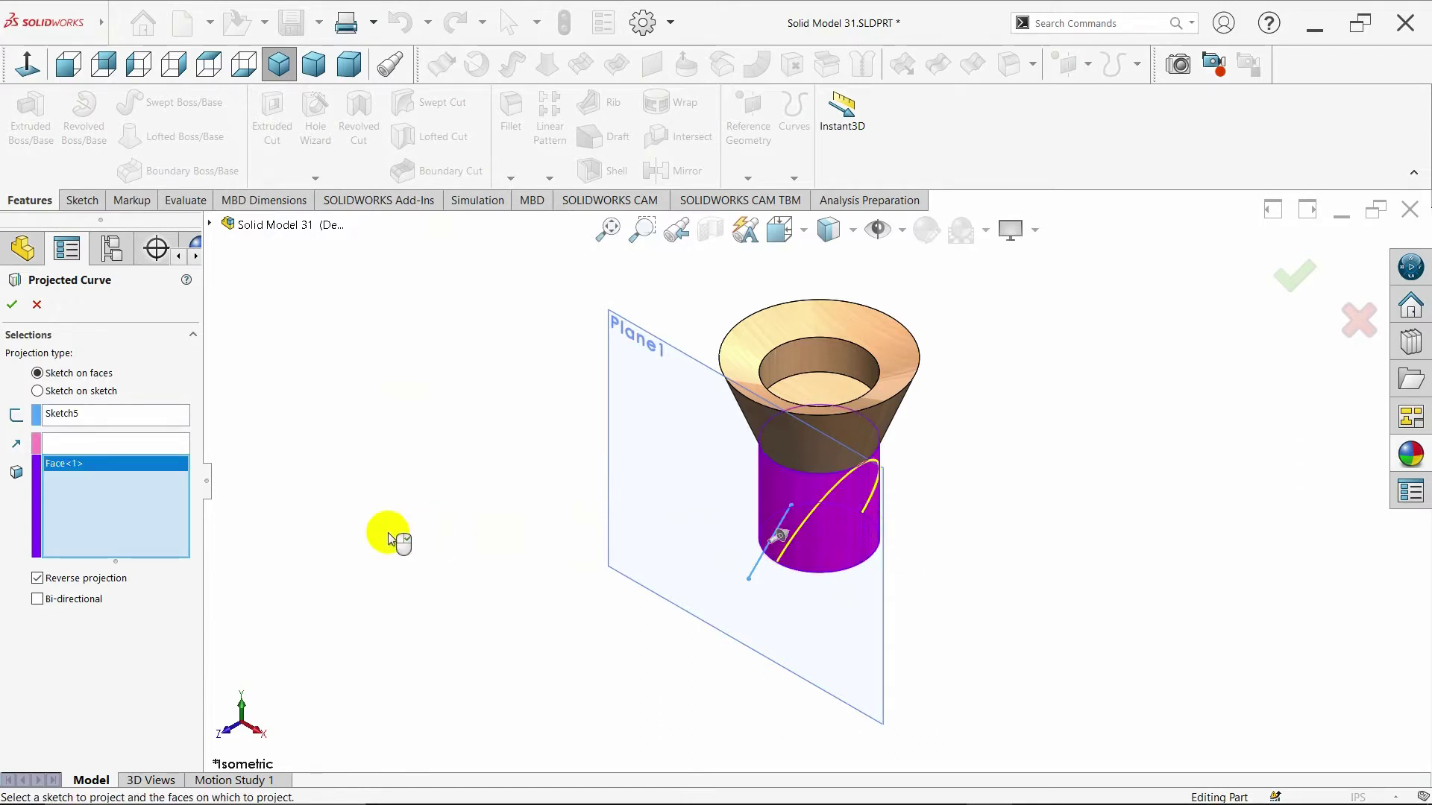
key(Return)
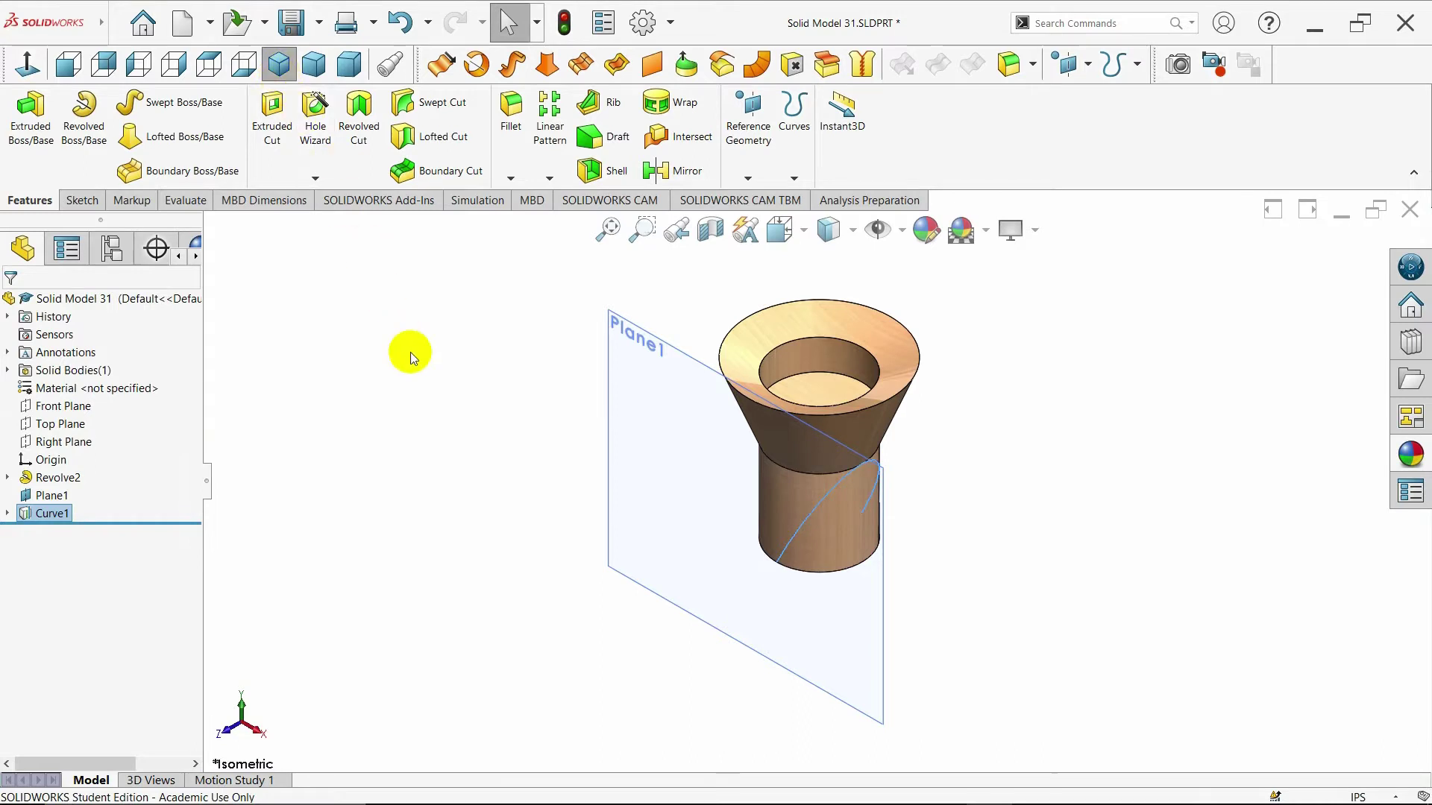
click(410, 352)
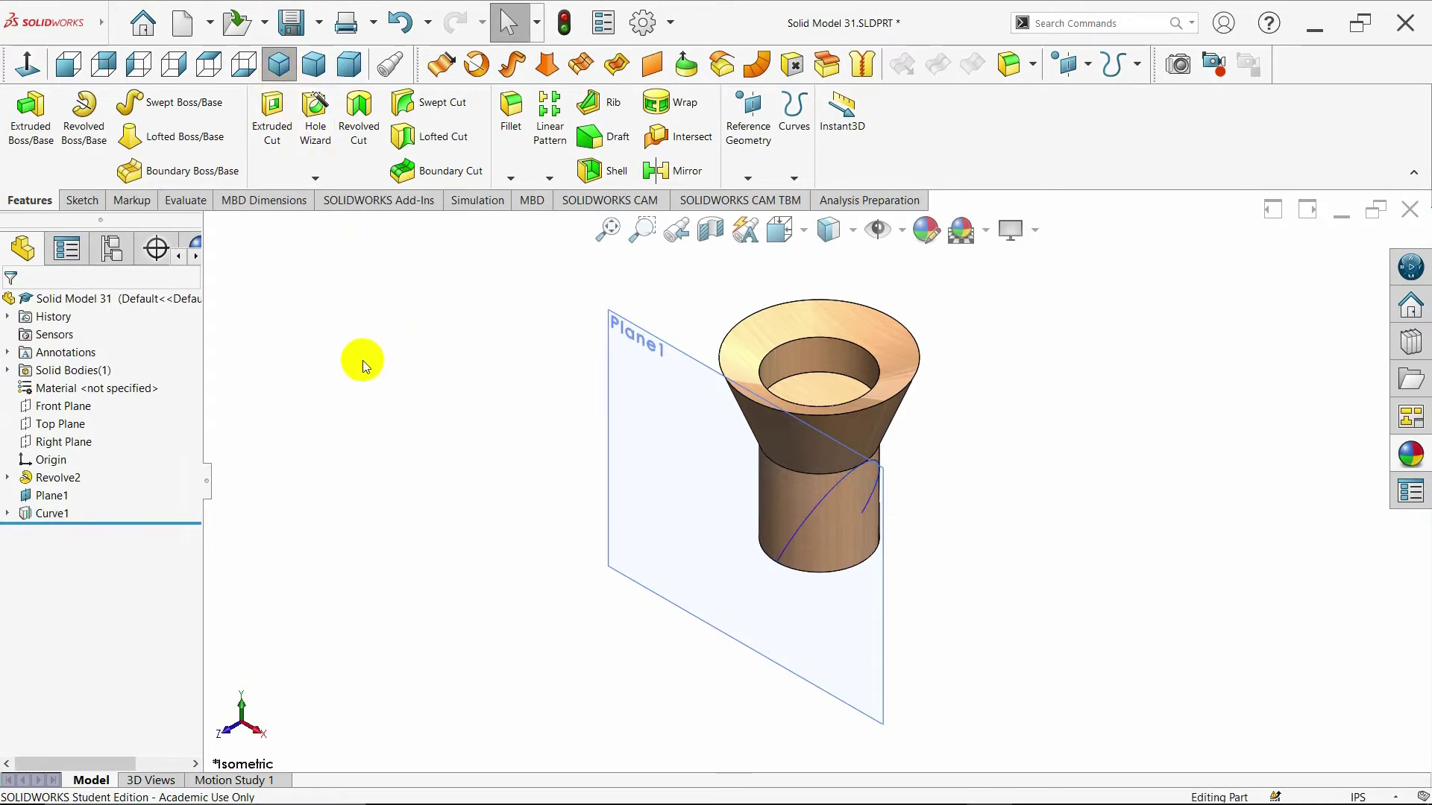
Set up a reference plane from the Top Plane with an offset distance of 1.90 in
click(49, 425)
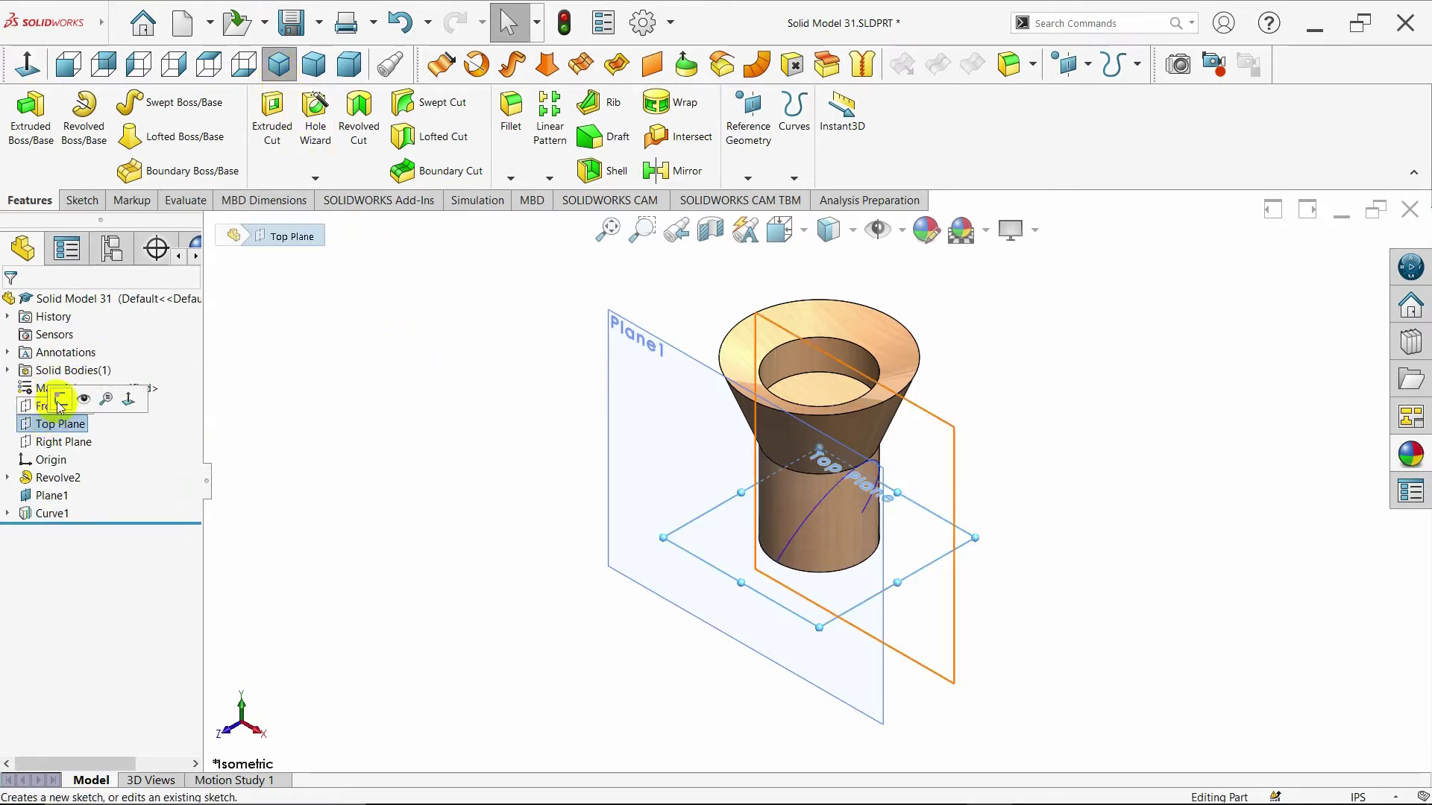
click(748, 178)
click(756, 199)
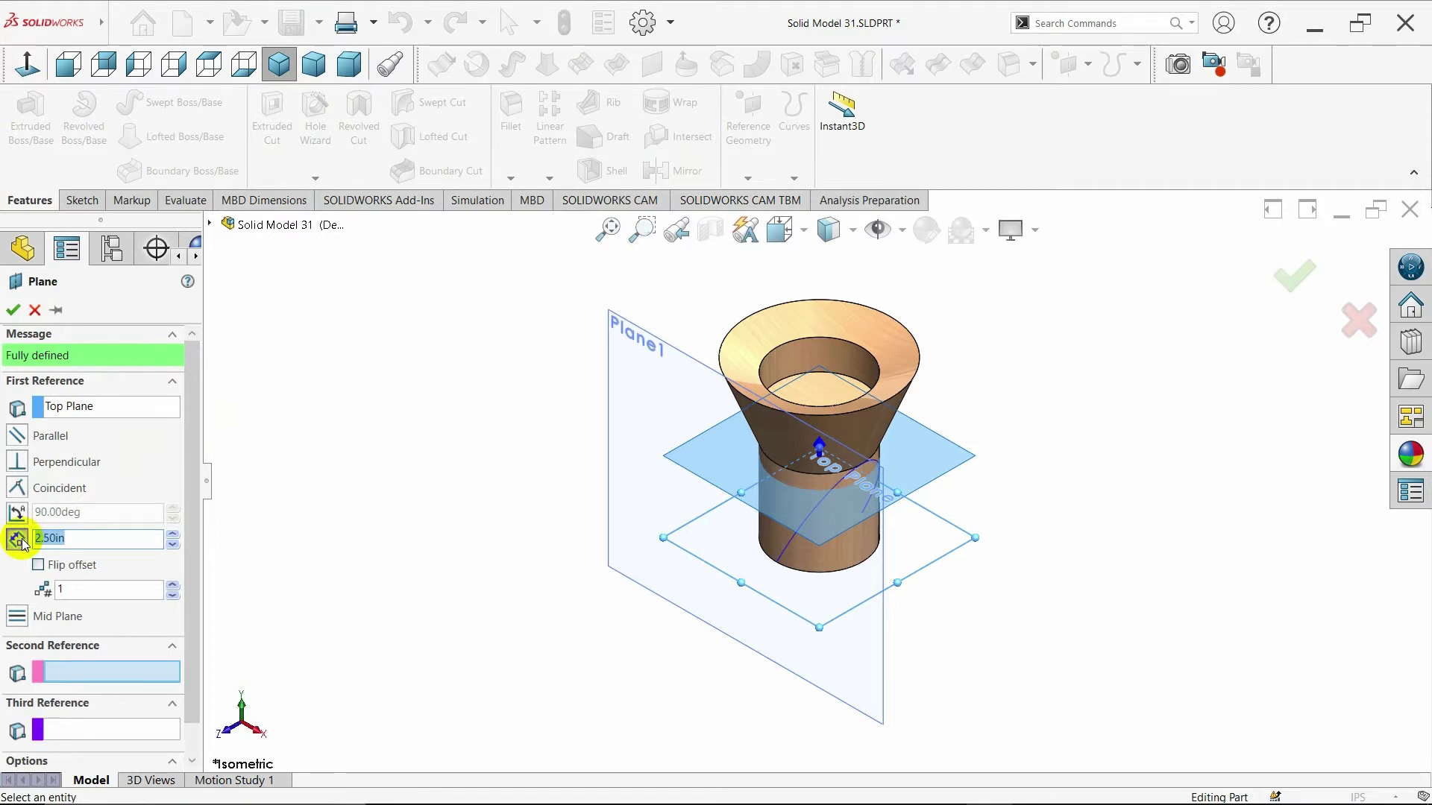
key(BackSpace)
text(1)
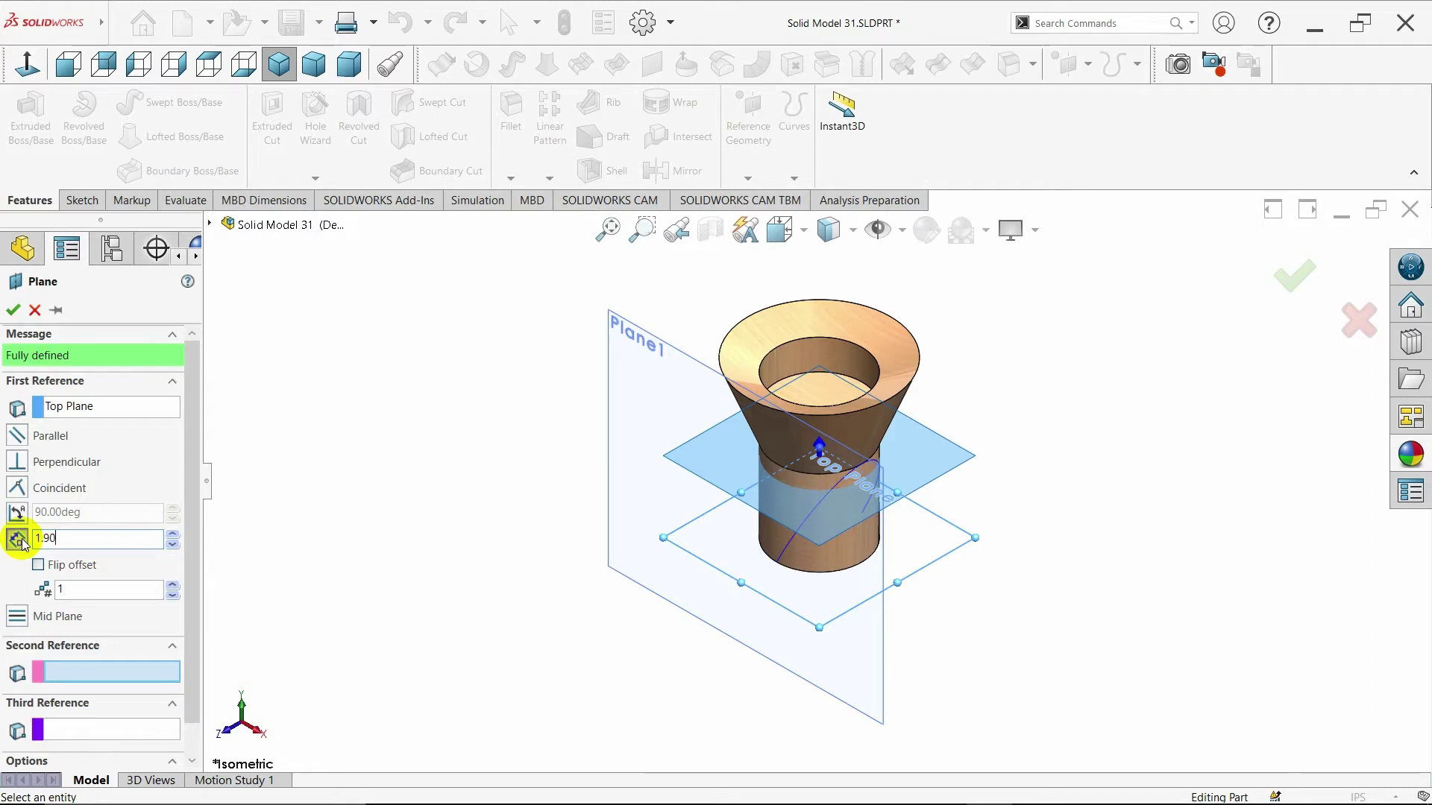
text(.90)
key(Return)
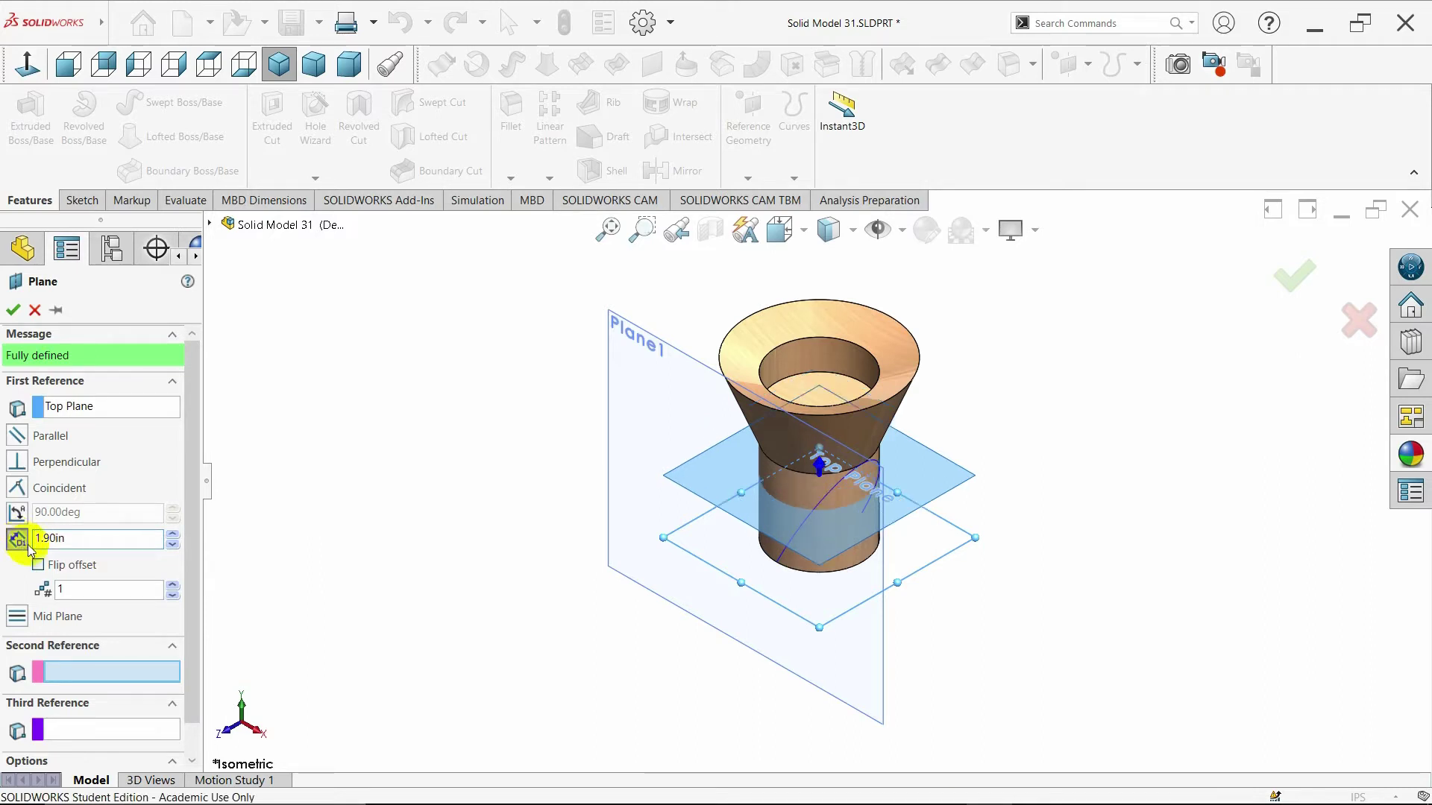
Reduce the plane's offset to 0.20 in on the upper side of the Top Plane, unflipped, and create the plane
click(40, 565)
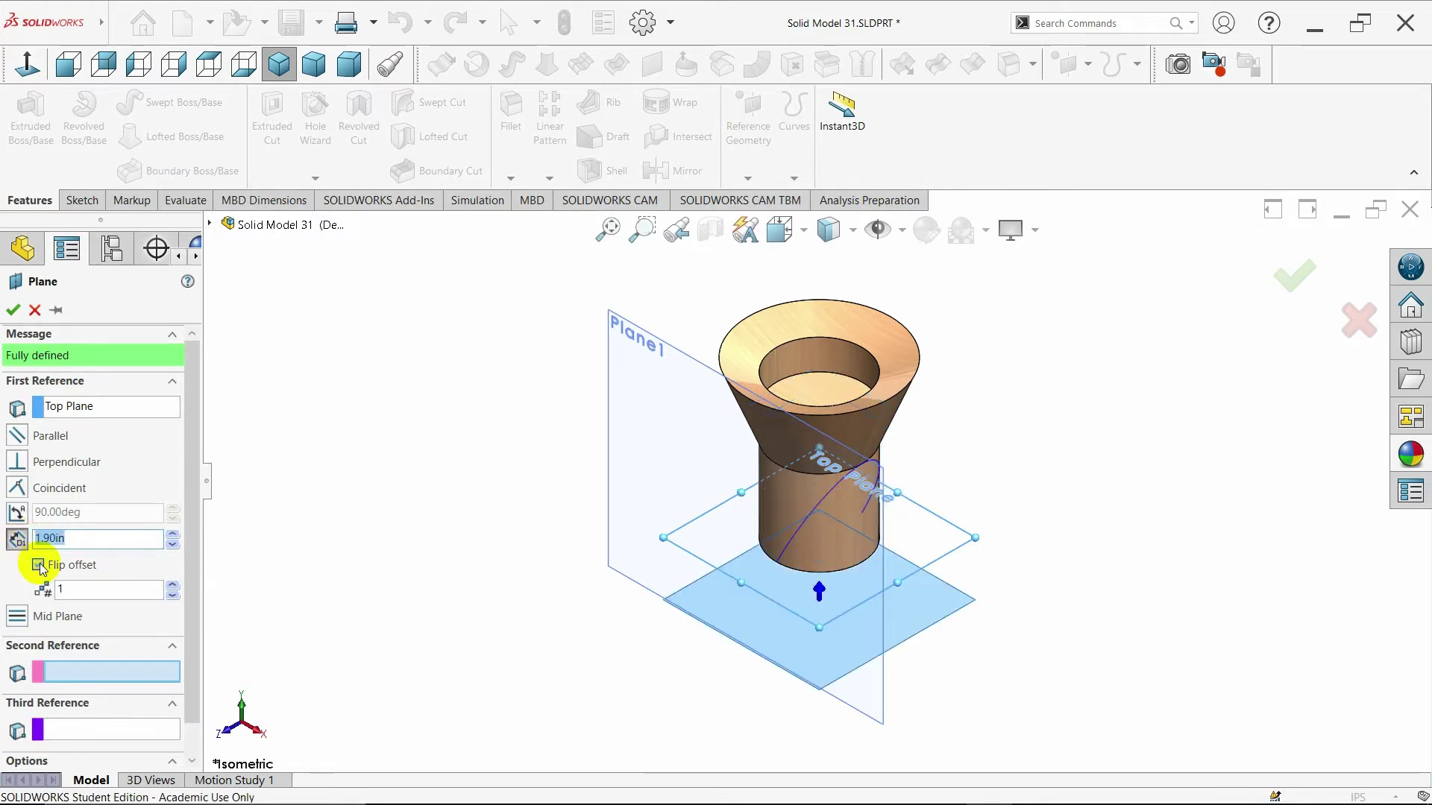
middle_drag(369, 632, 447, 601)
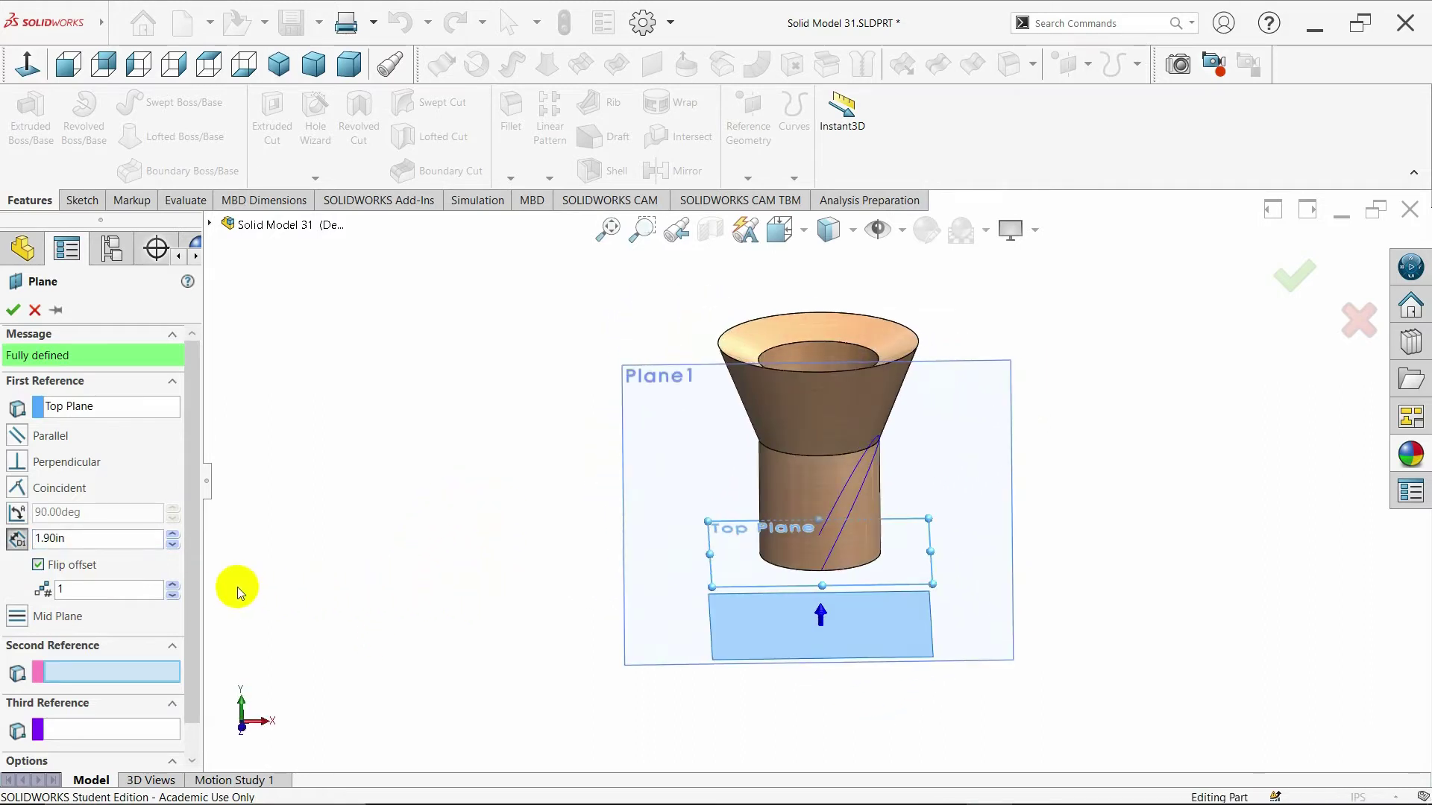
click(173, 539)
drag(172, 549, 173, 548)
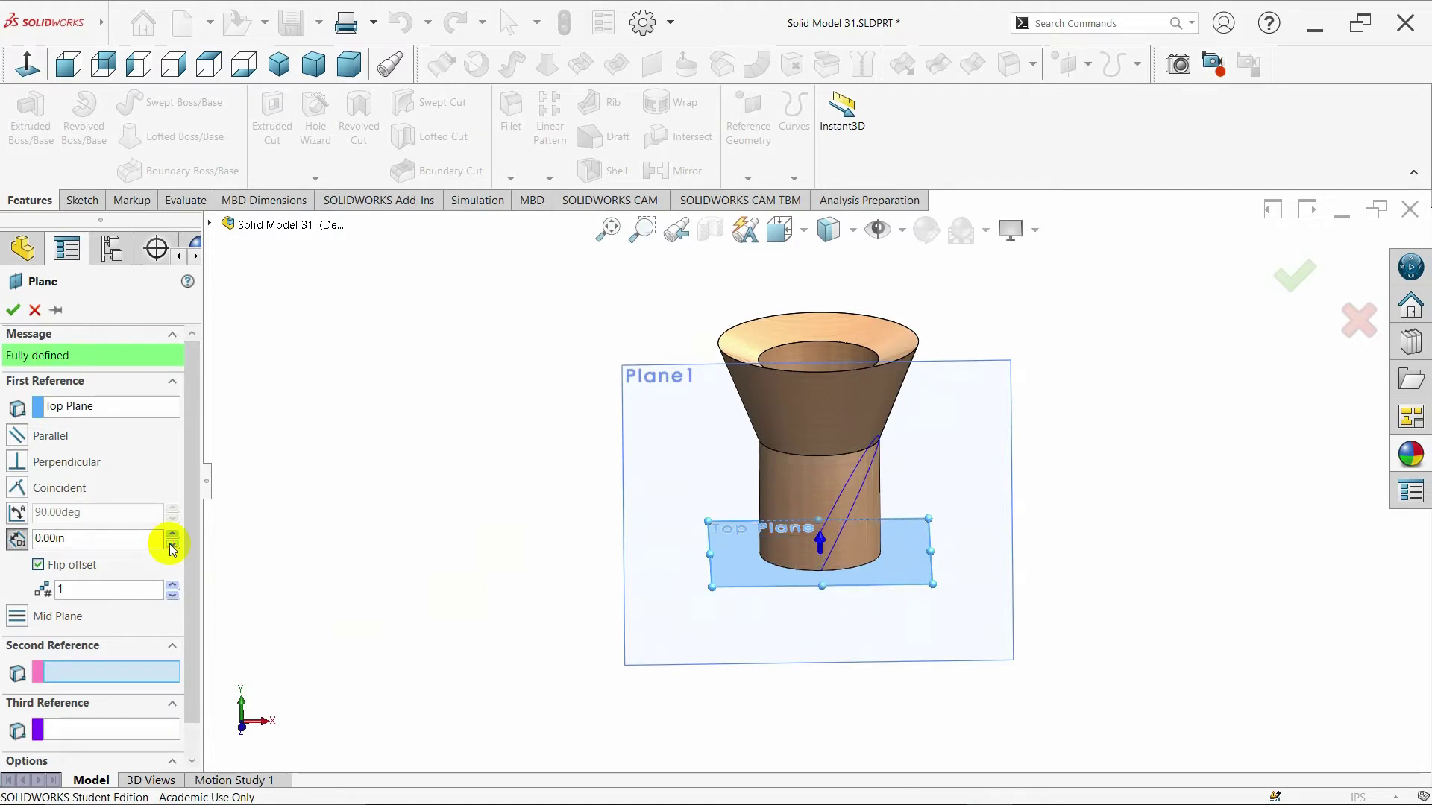
middle_drag(278, 566, 237, 574)
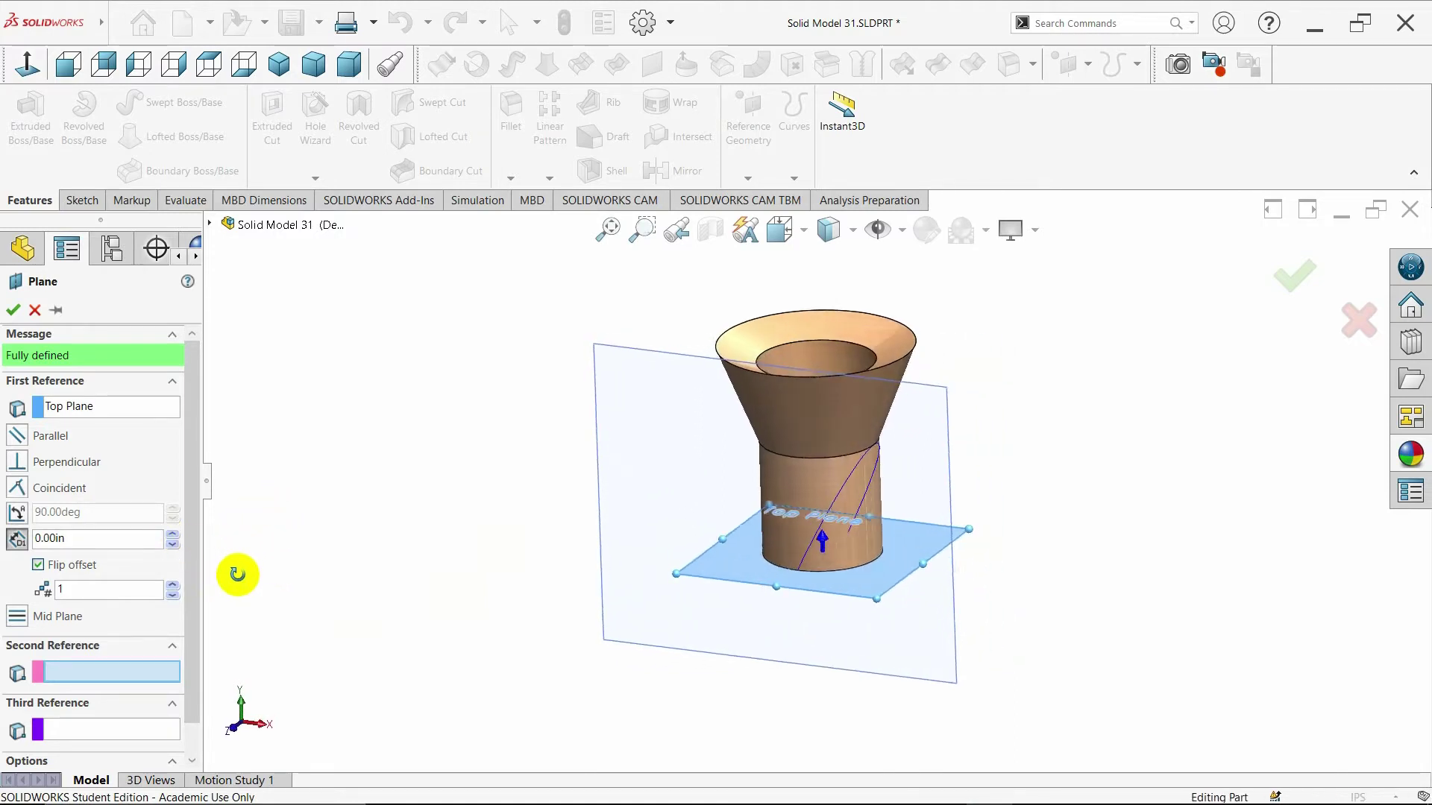
click(39, 566)
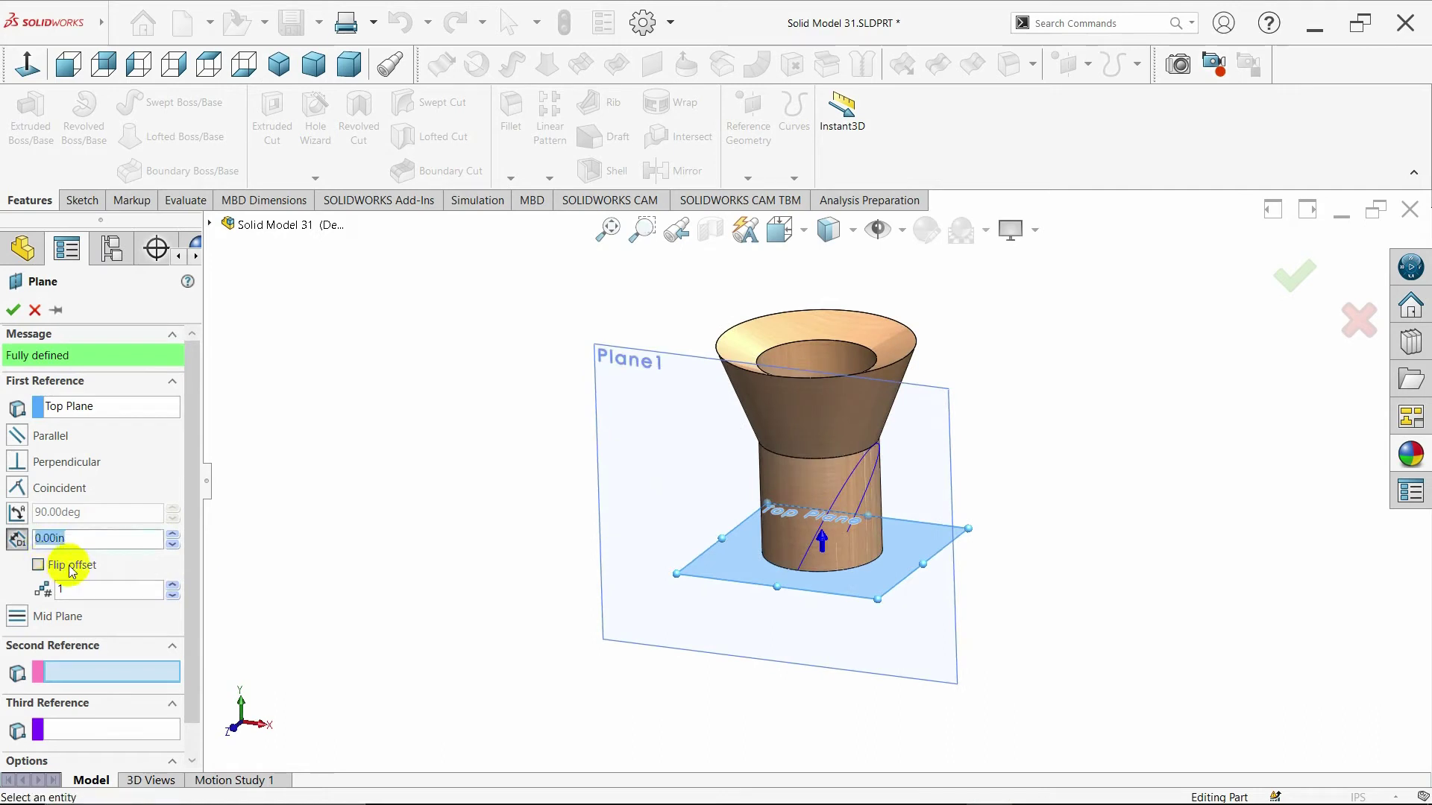
click(173, 535)
click(173, 535)
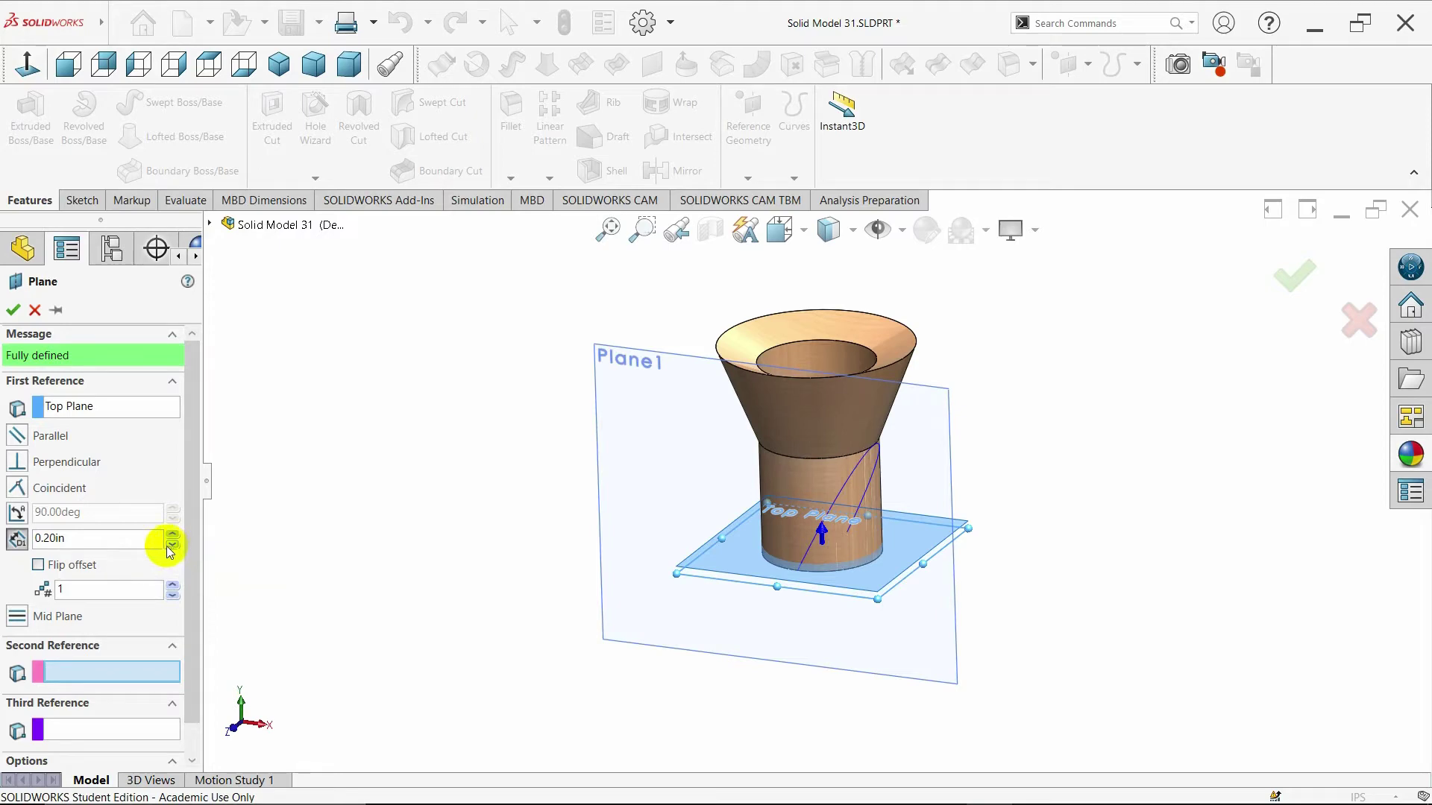
click(15, 312)
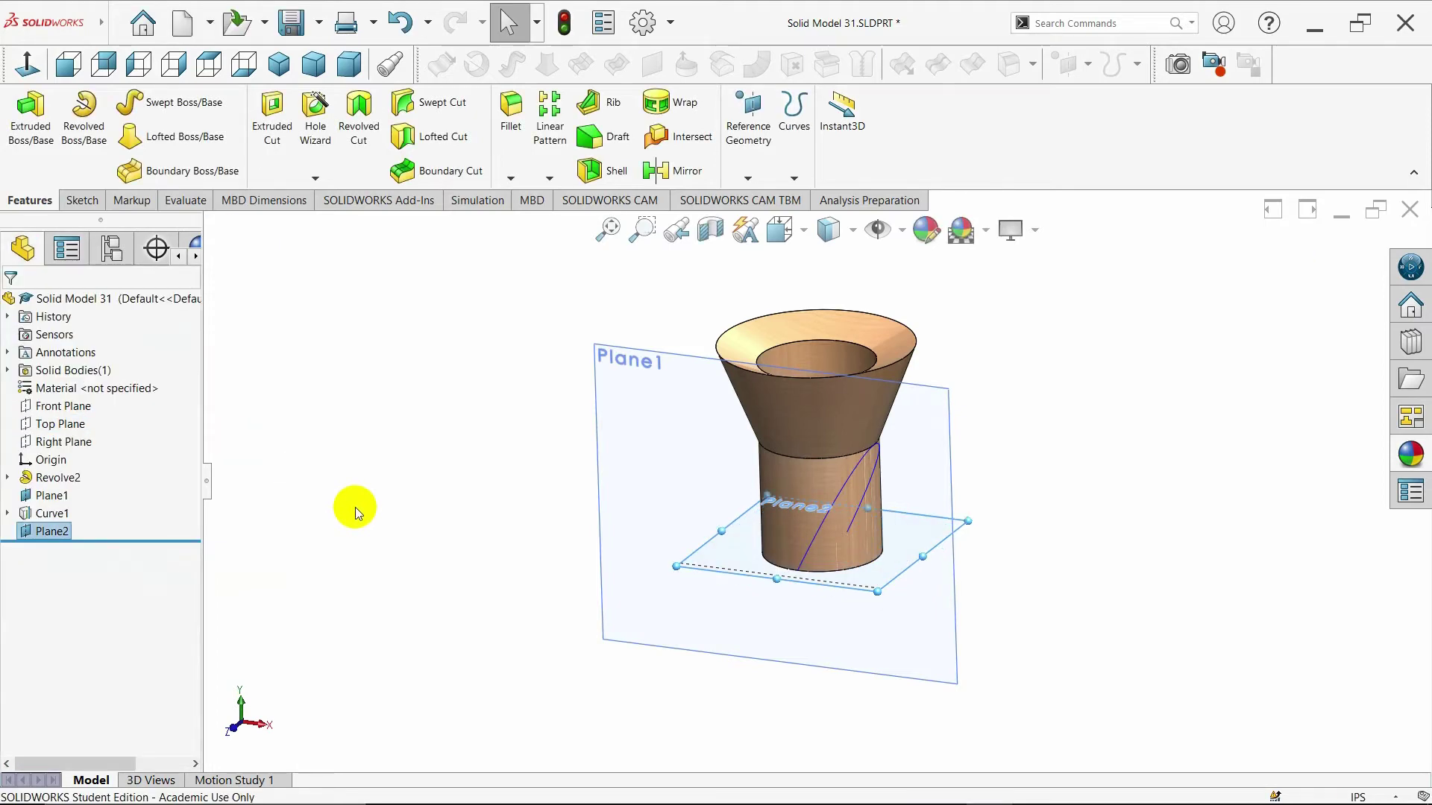
On the new offset plane, sketch a circle of about 0.49 in radius centred on Plane1's edge, vertically in line with the origin
right_click(23, 533)
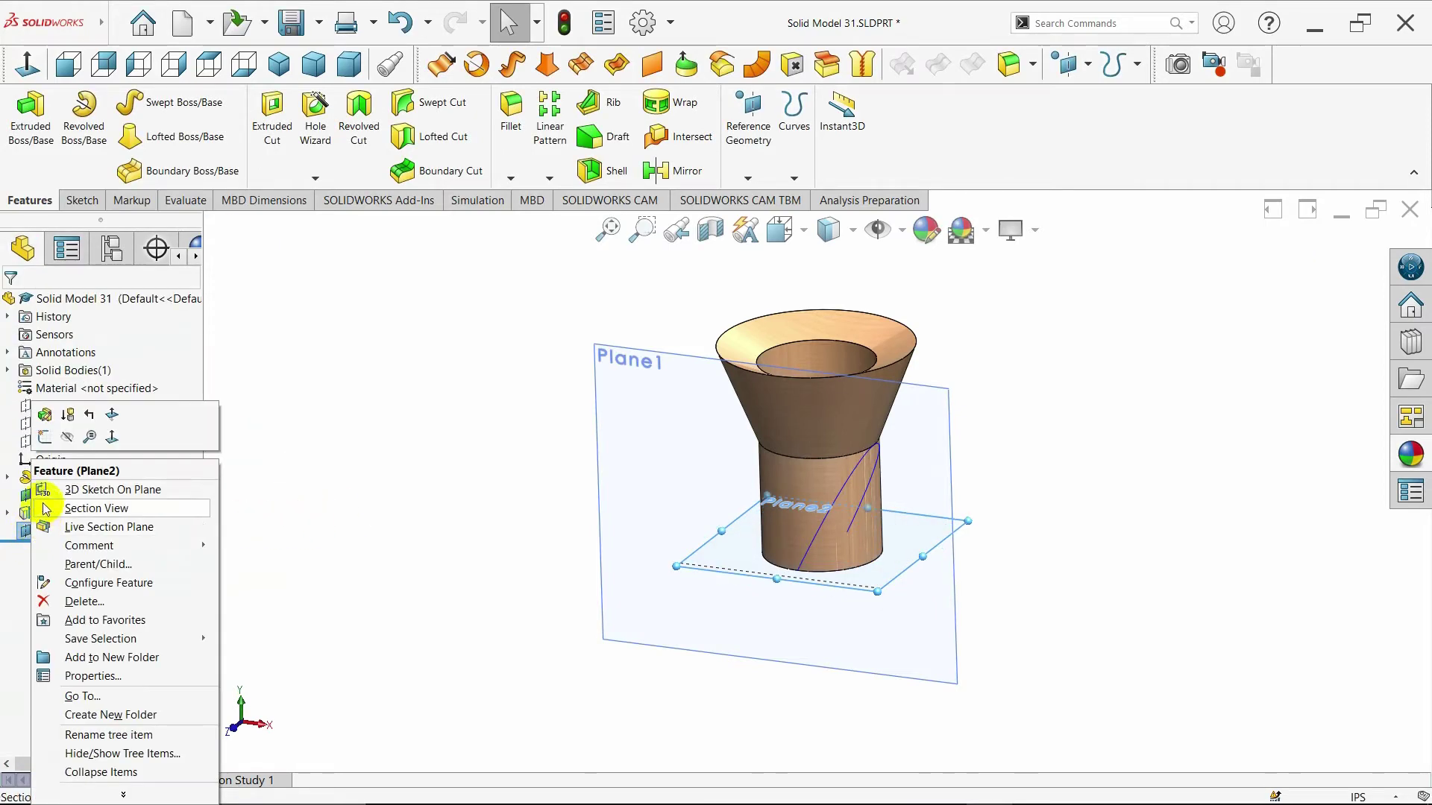
click(35, 436)
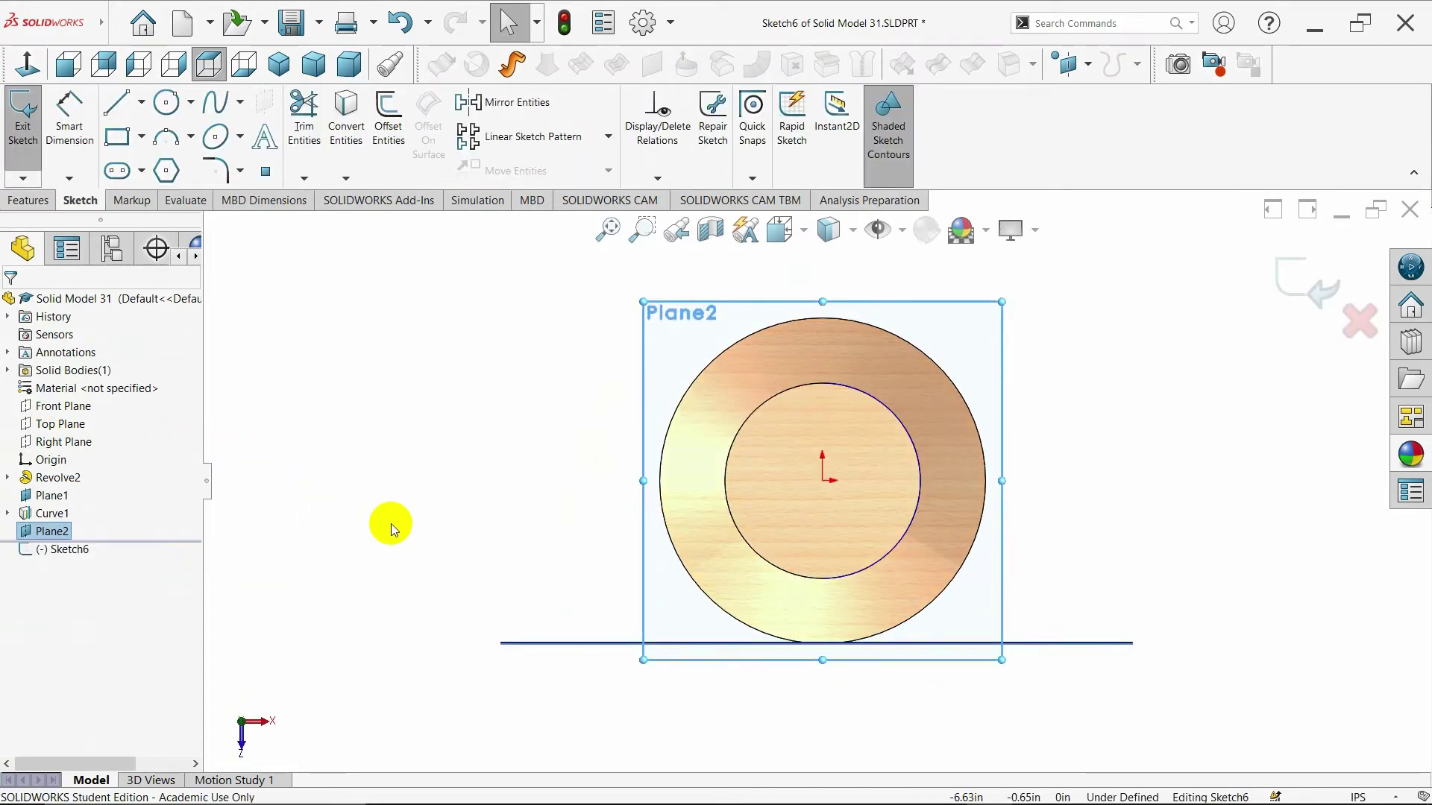
scroll(862, 596, down, 2)
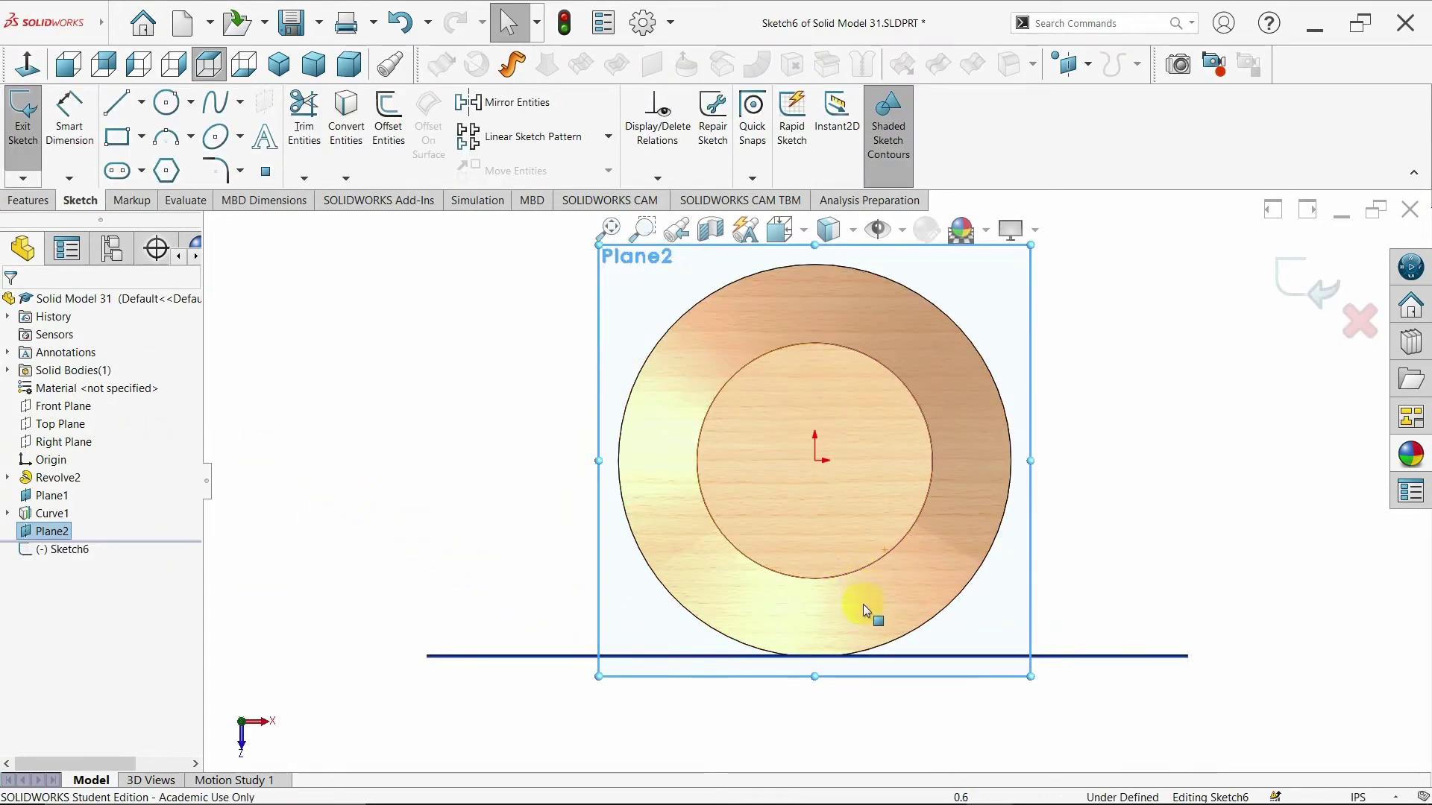
click(166, 102)
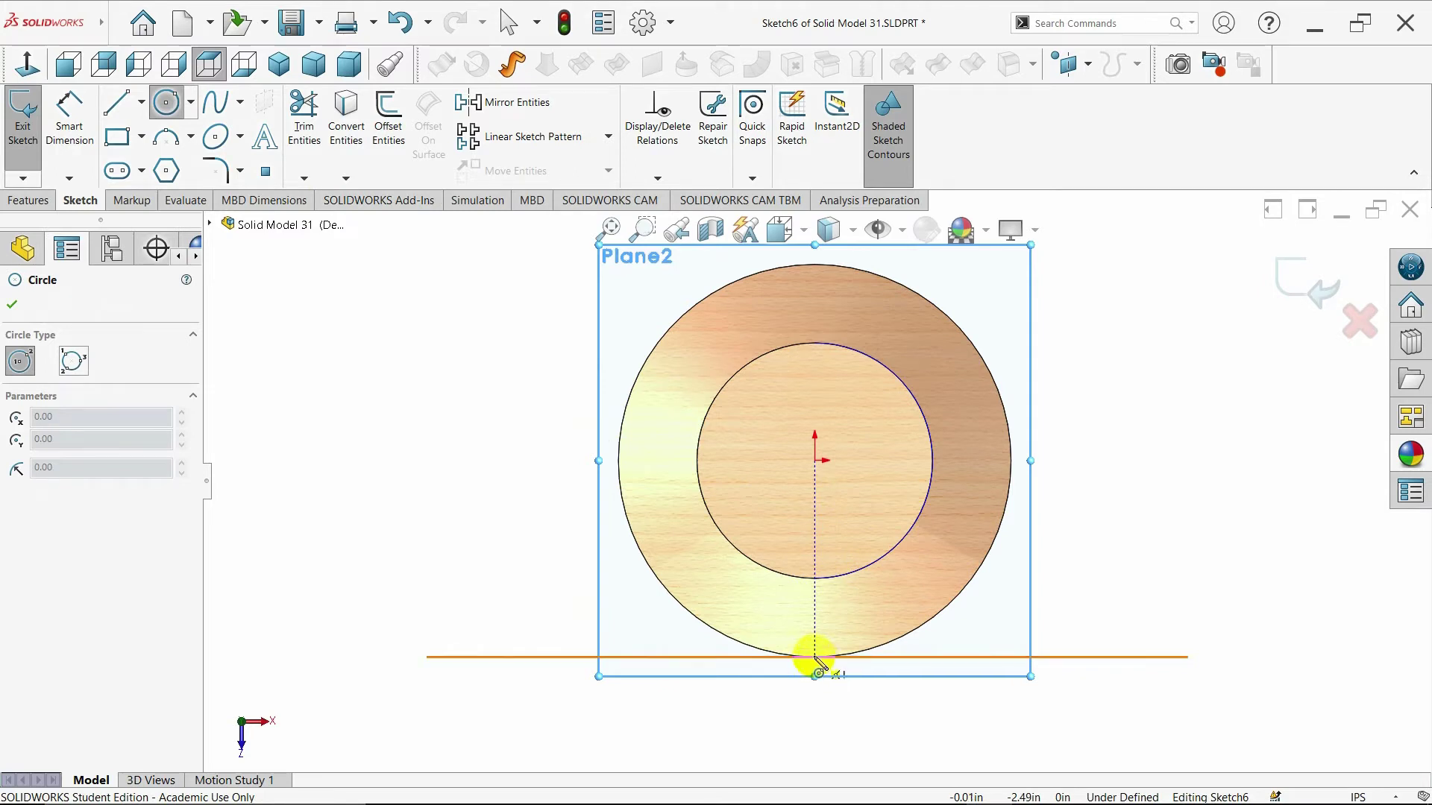
click(815, 656)
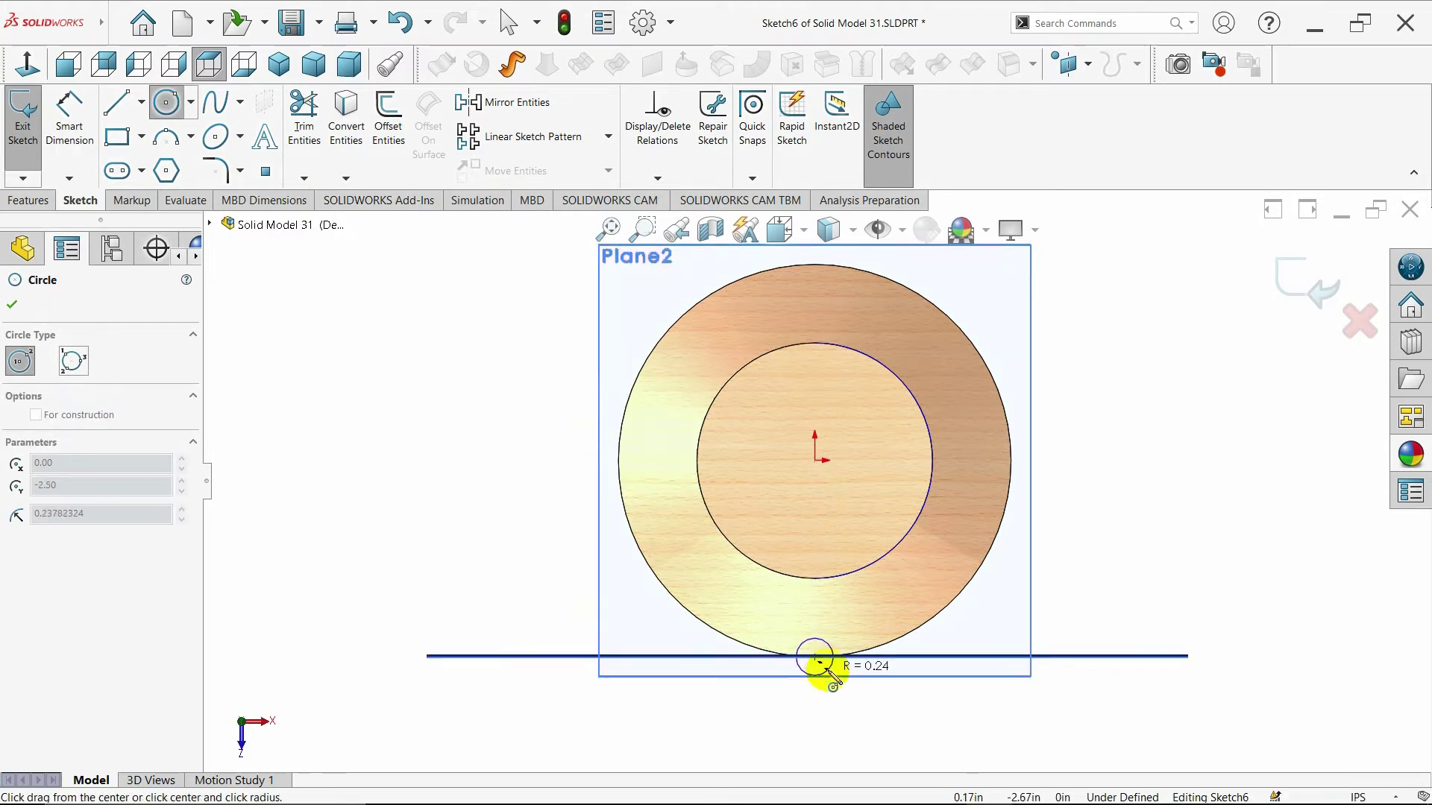
click(840, 683)
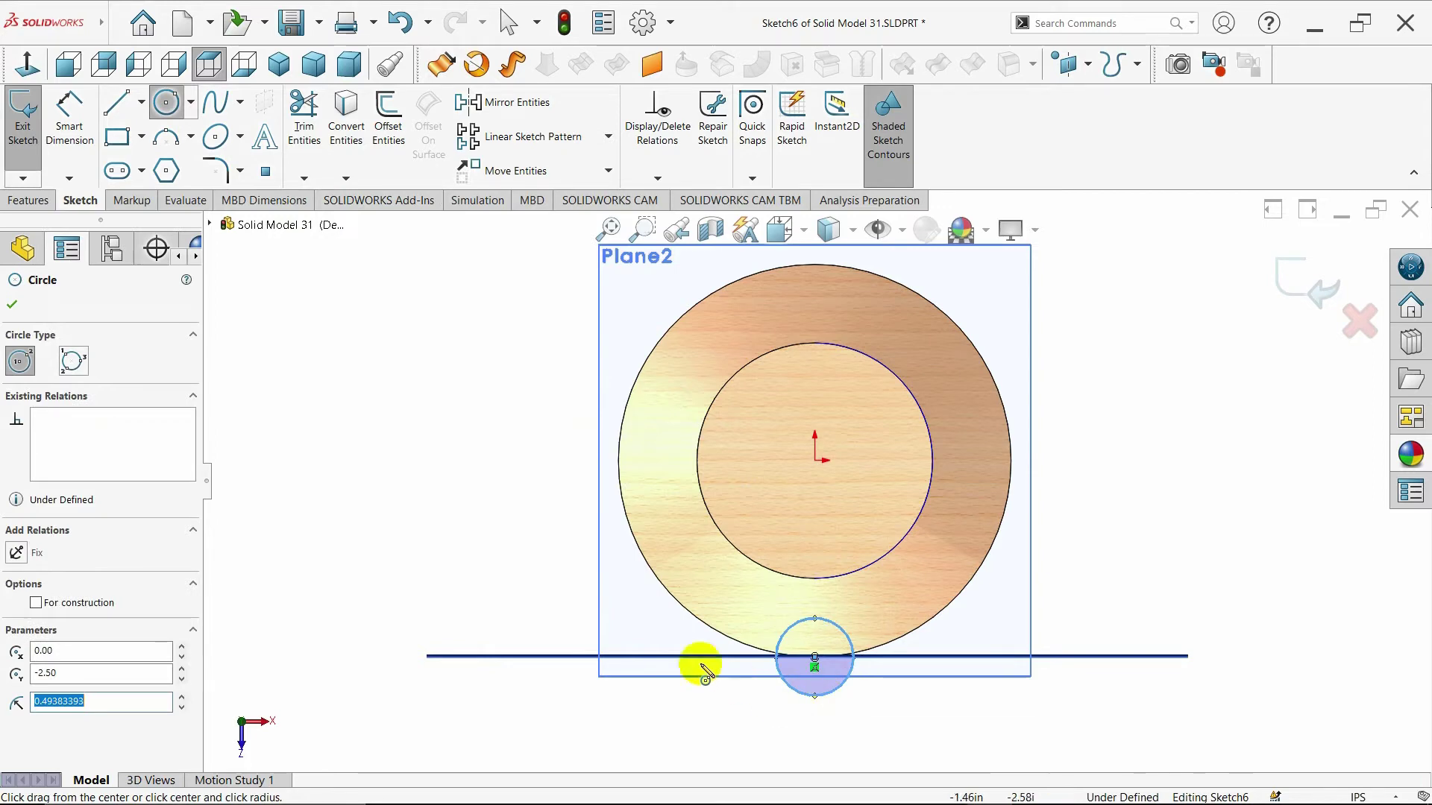
click(10, 306)
Dimension the small circle to a diameter of 0.25 in
click(67, 119)
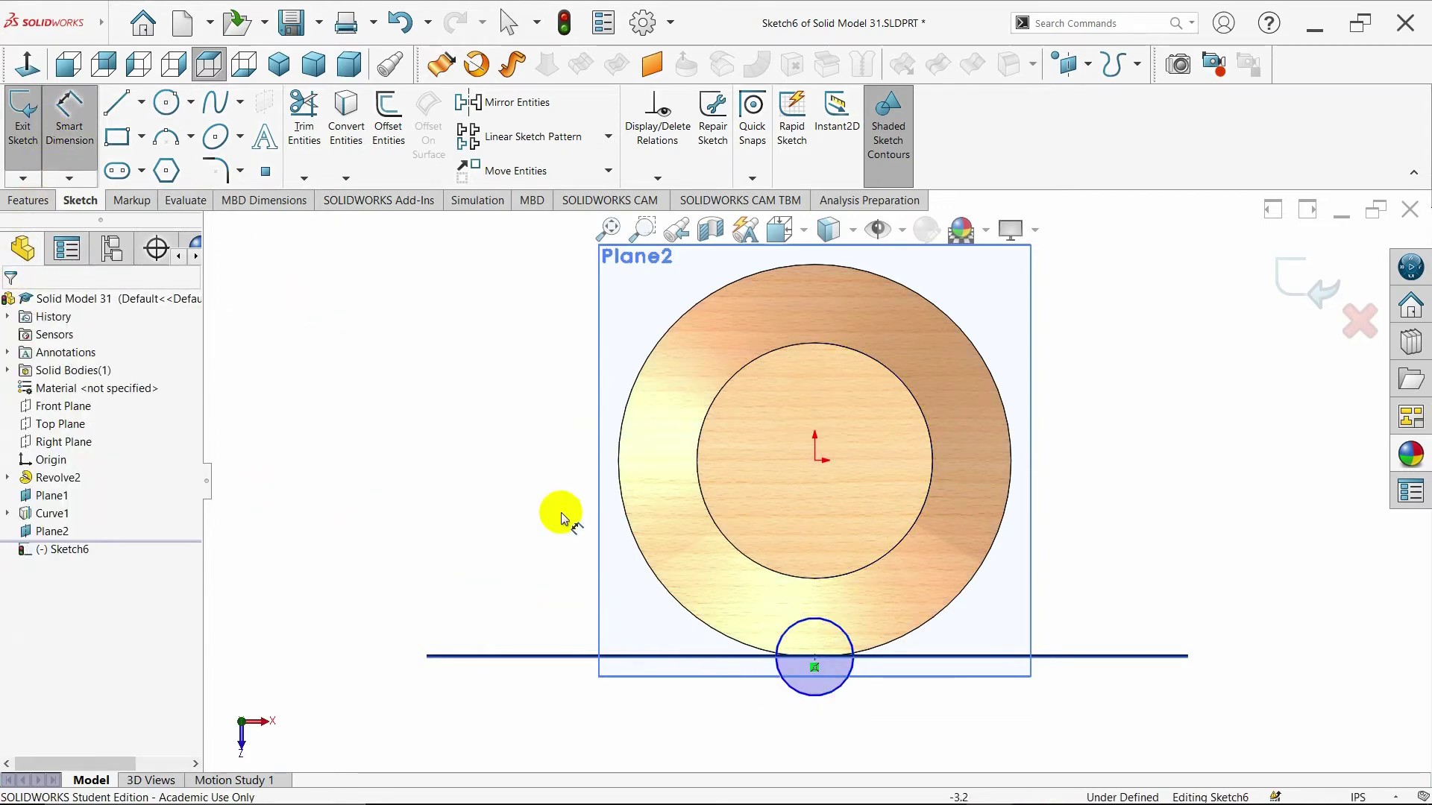
click(825, 704)
click(907, 740)
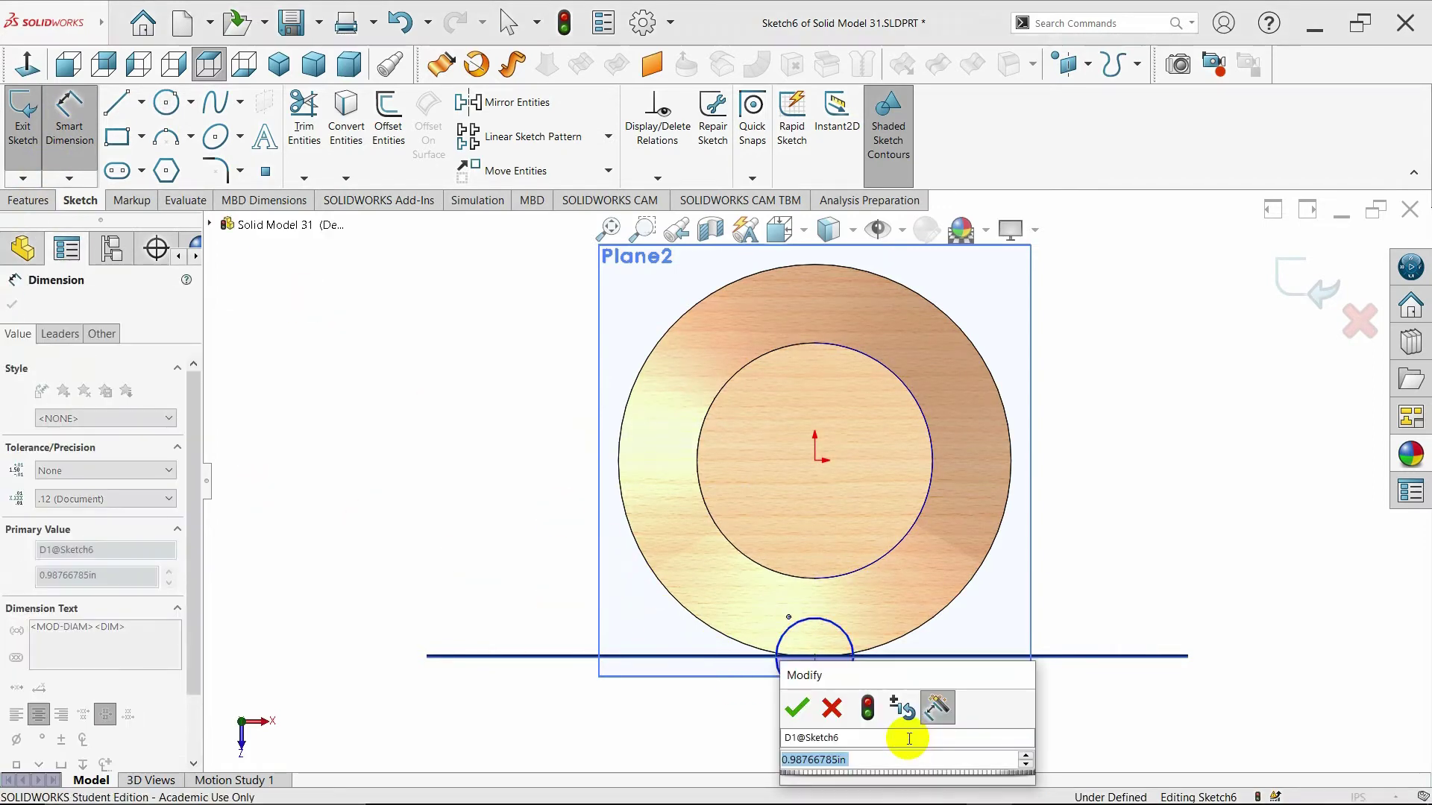
text(=)
key(BackSpace)
text(.250)
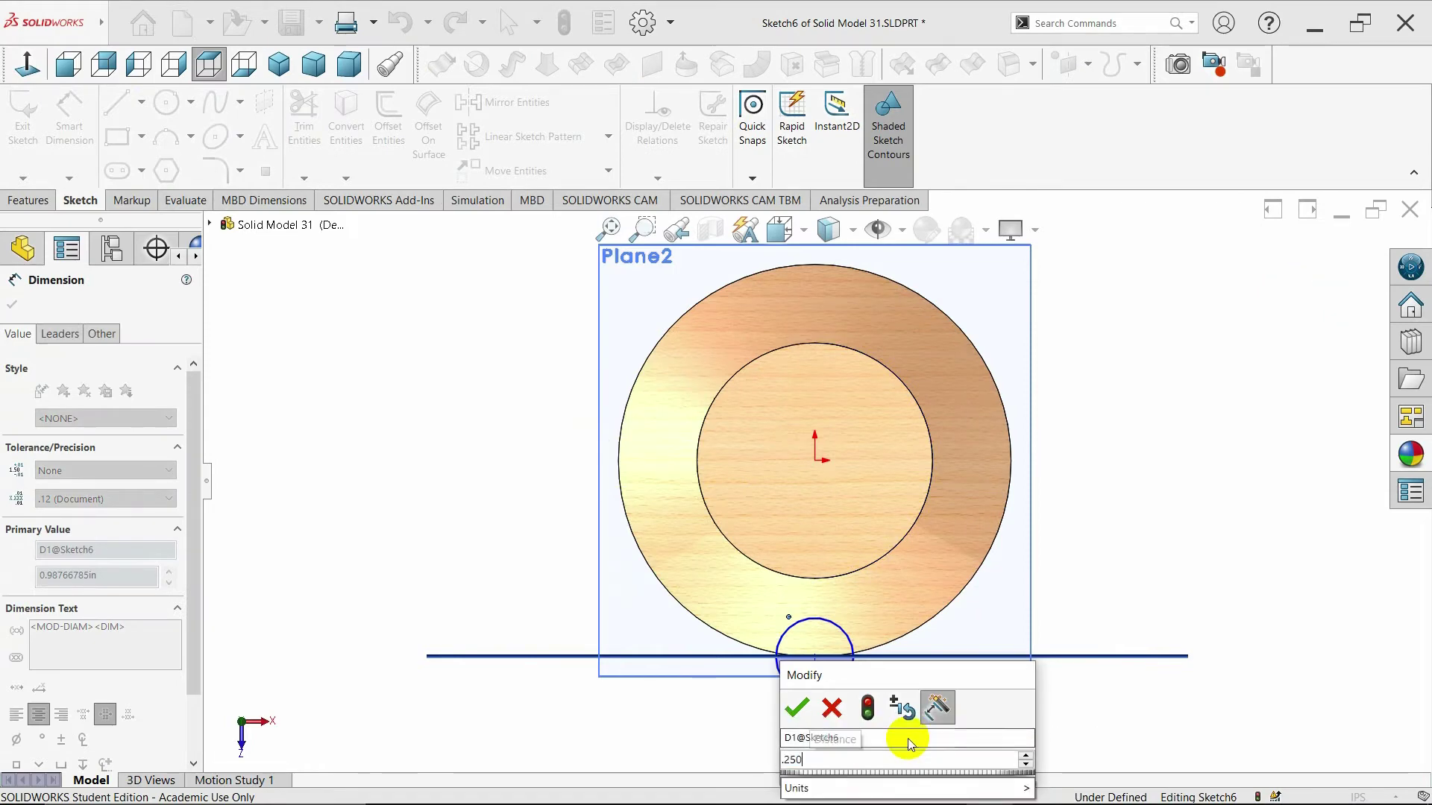
key(Return)
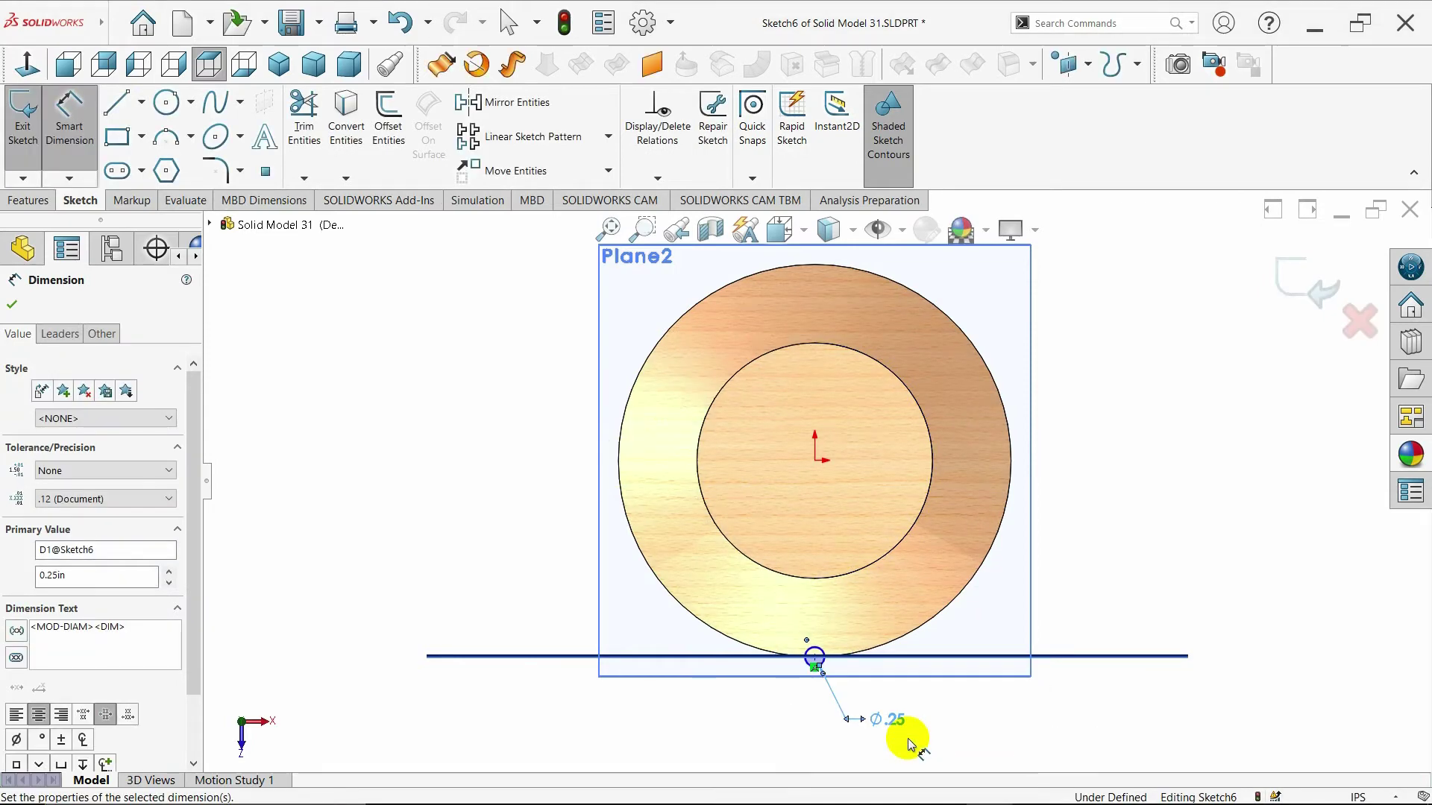
click(12, 304)
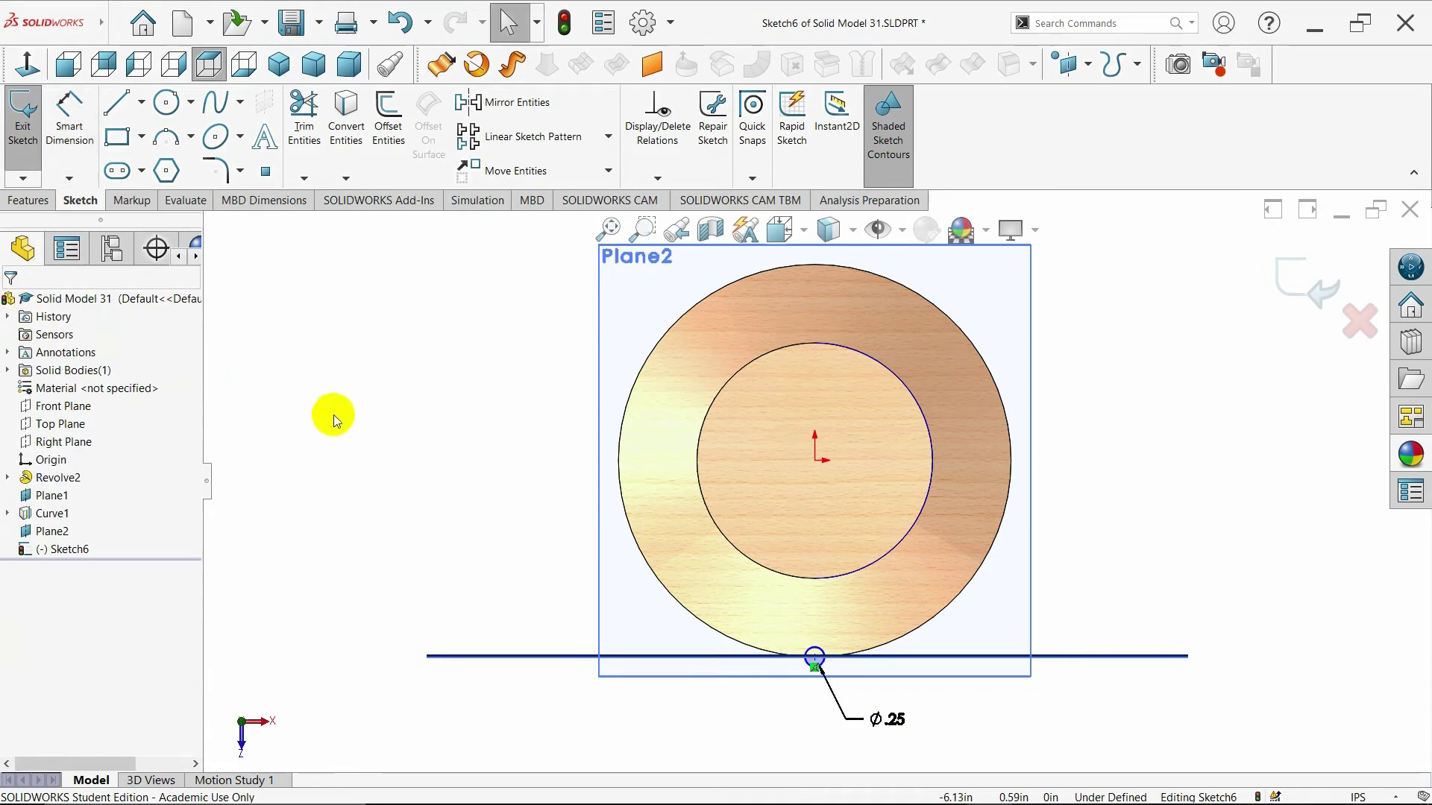
Undo the small circle and its diameter dimension in the offset-plane sketch
click(814, 660)
mouse_move(868, 667)
middle_down()
mouse_move(857, 384)
mouse_move(872, 346)
mouse_move(869, 199)
mouse_move(857, 482)
mouse_move(885, 575)
mouse_move(880, 553)
middle_up()
scroll(880, 553, down, 2)
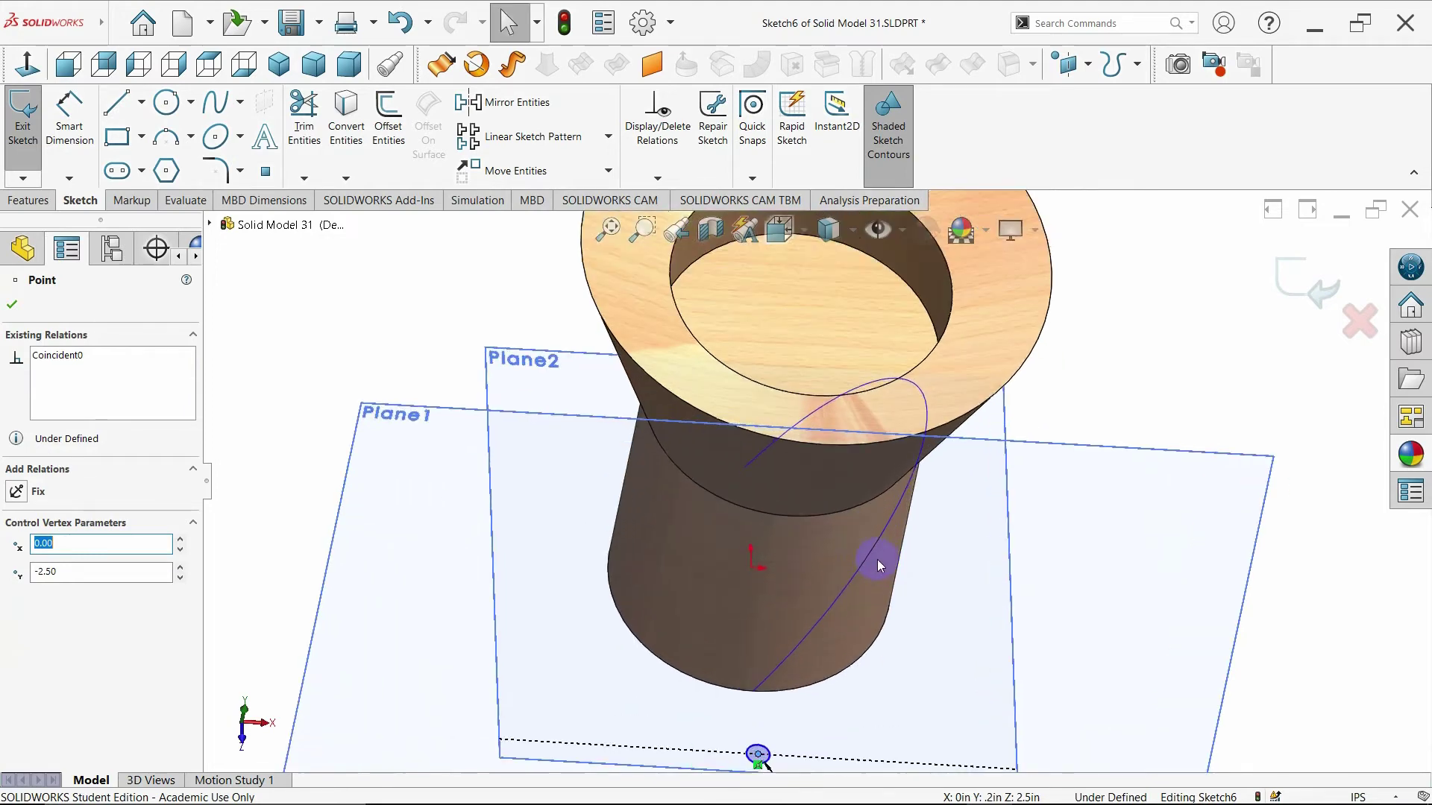
scroll(877, 562, up, 3)
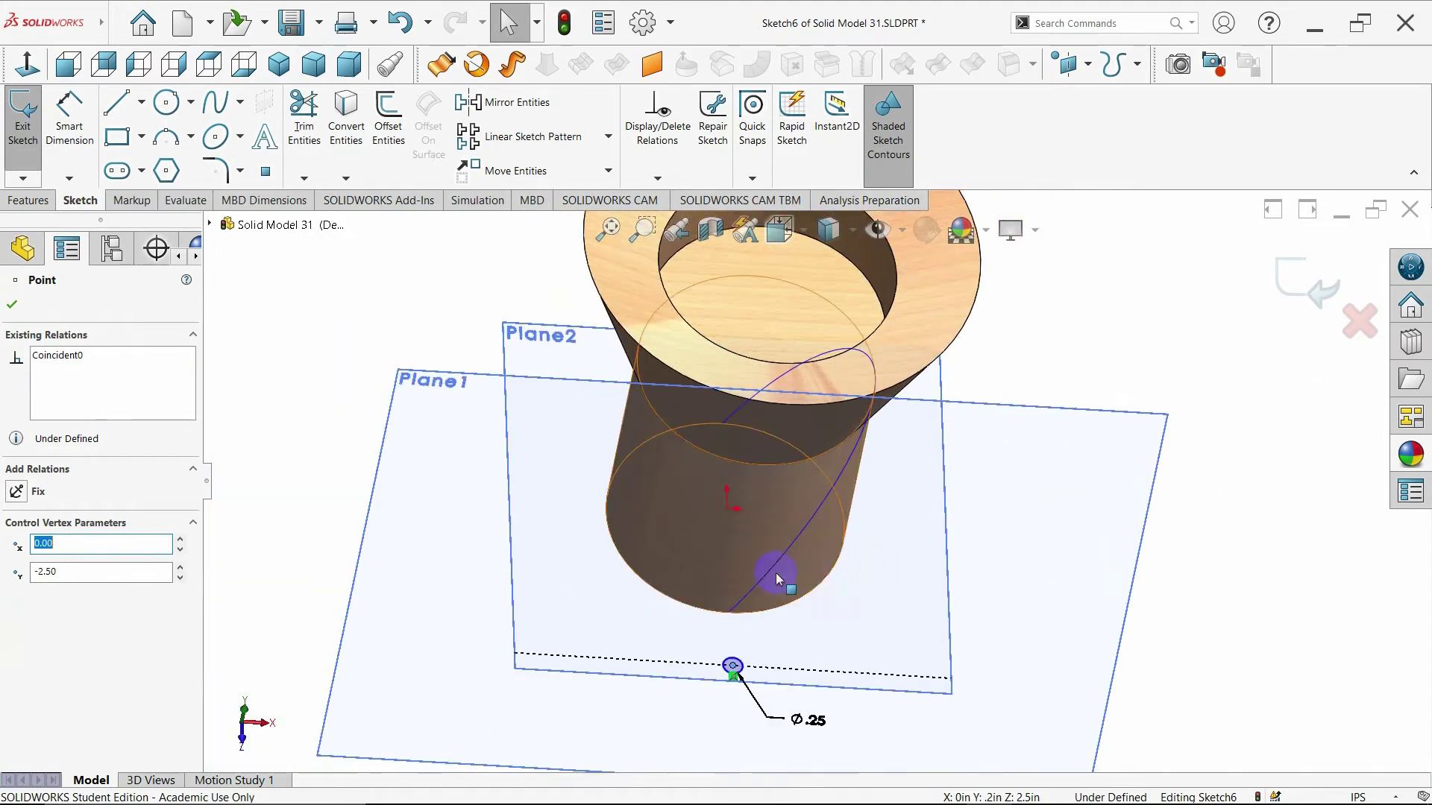
key(ctrl+8)
key(ctrl+z)
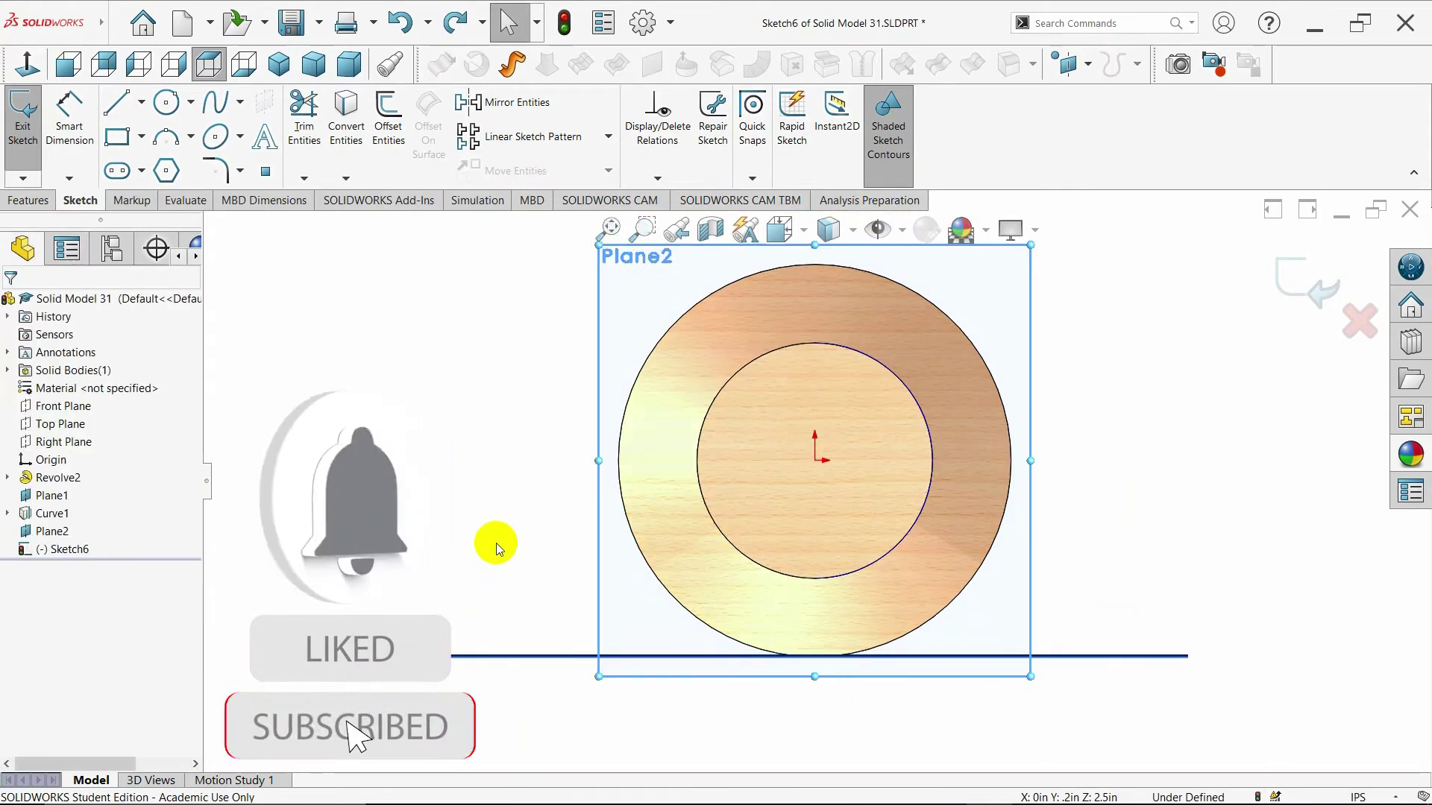
From the bottom view, sketch a circle of about 0.28 in radius centred on the cylinder's outer edge, vertically in line with the origin
middle_drag(496, 543, 820, 290)
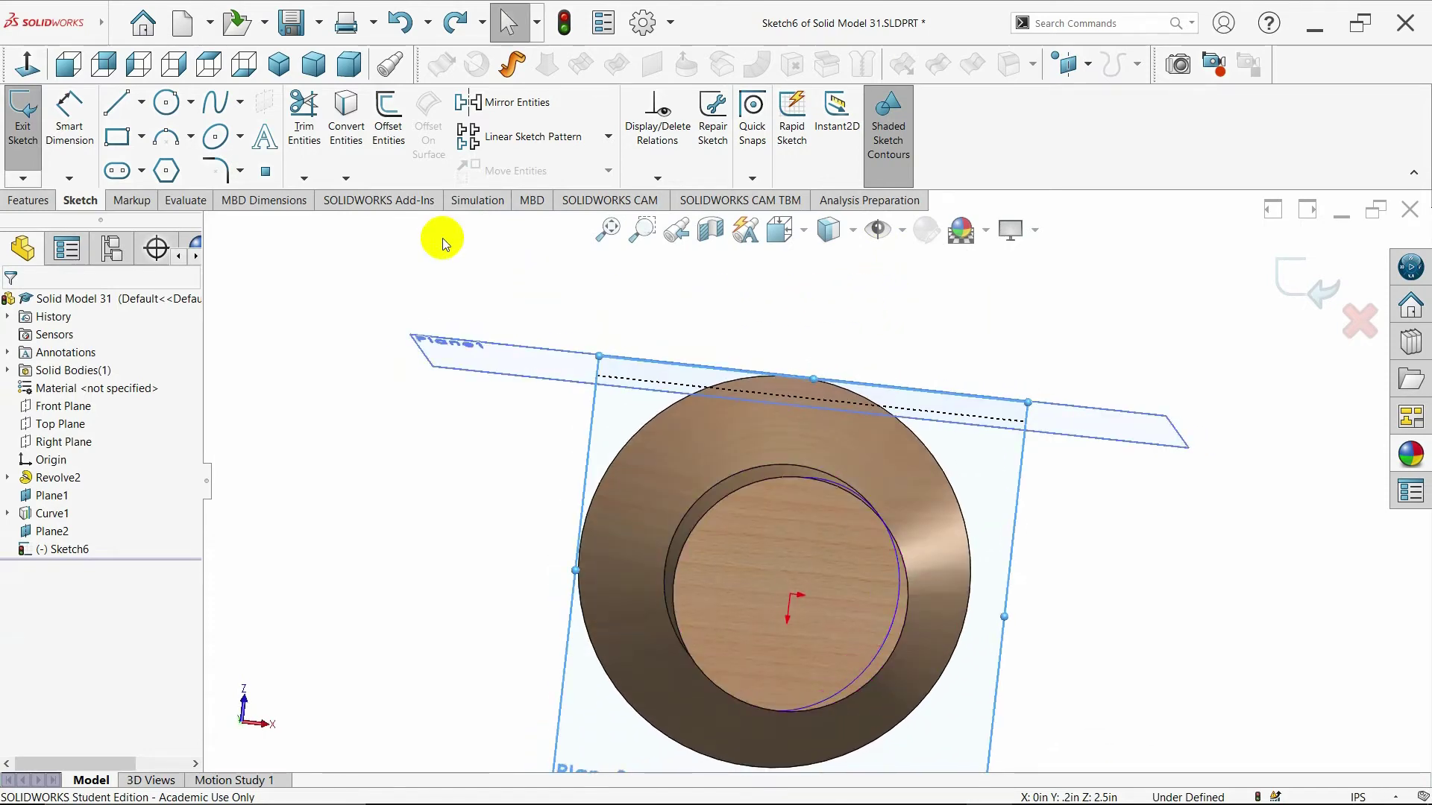
click(166, 102)
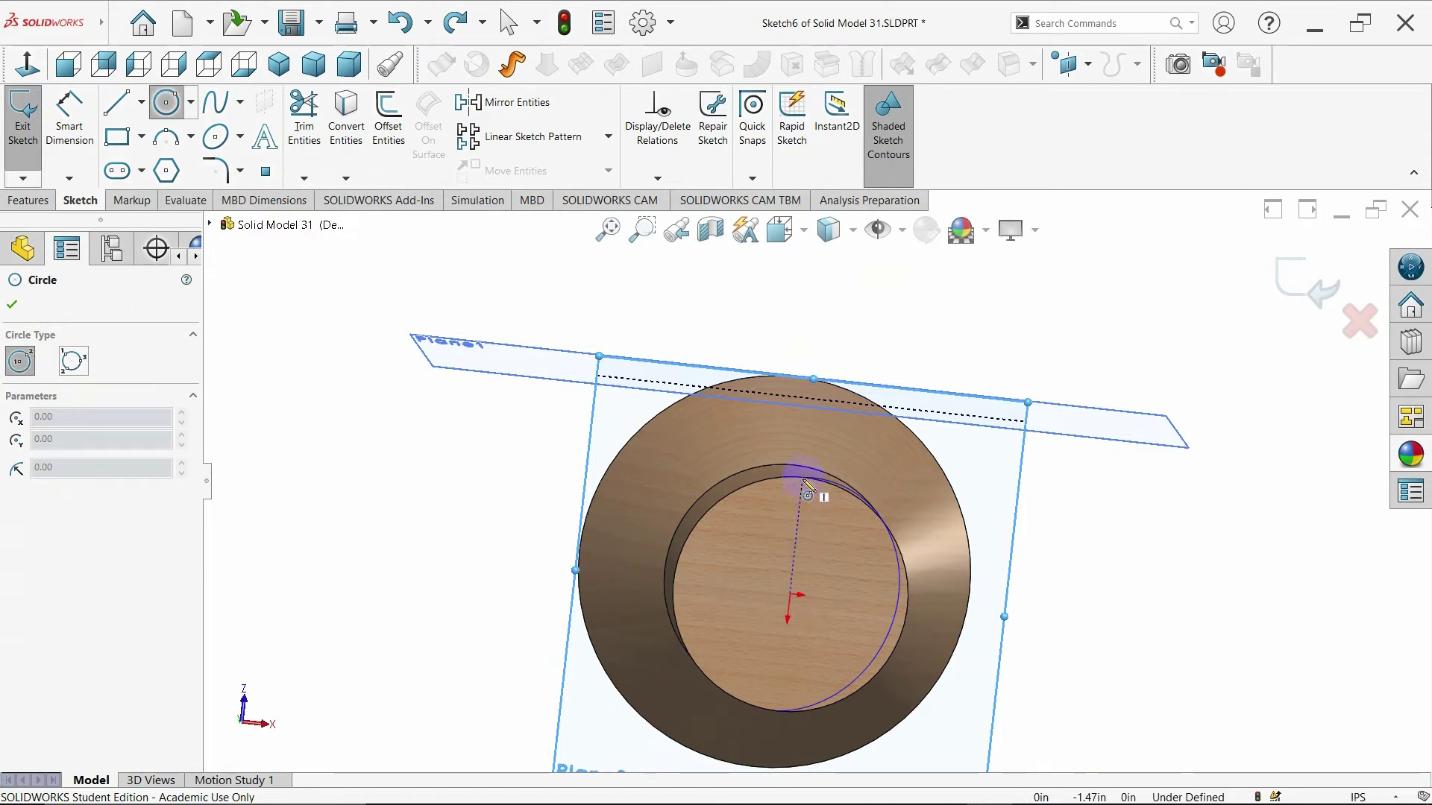
click(69, 64)
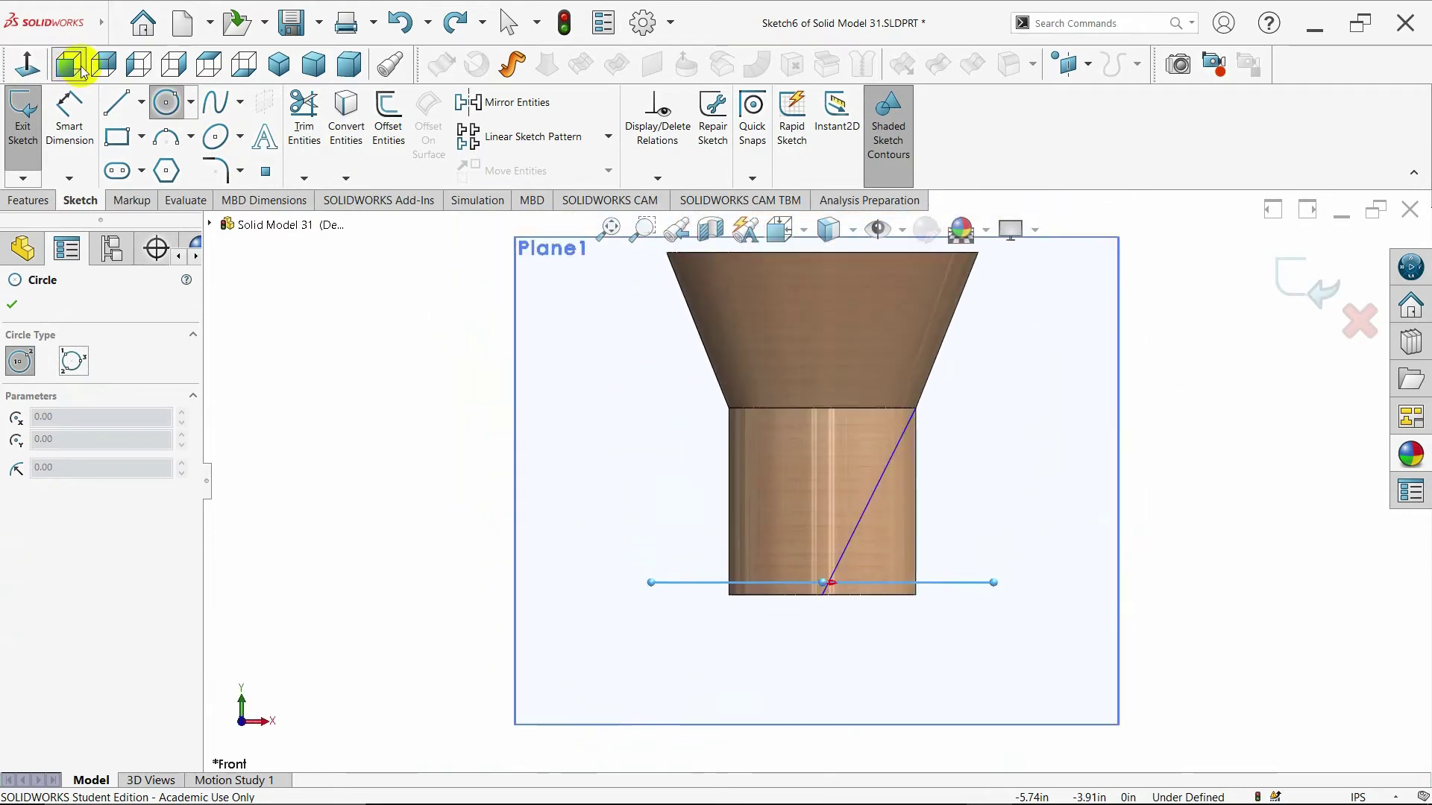
click(104, 64)
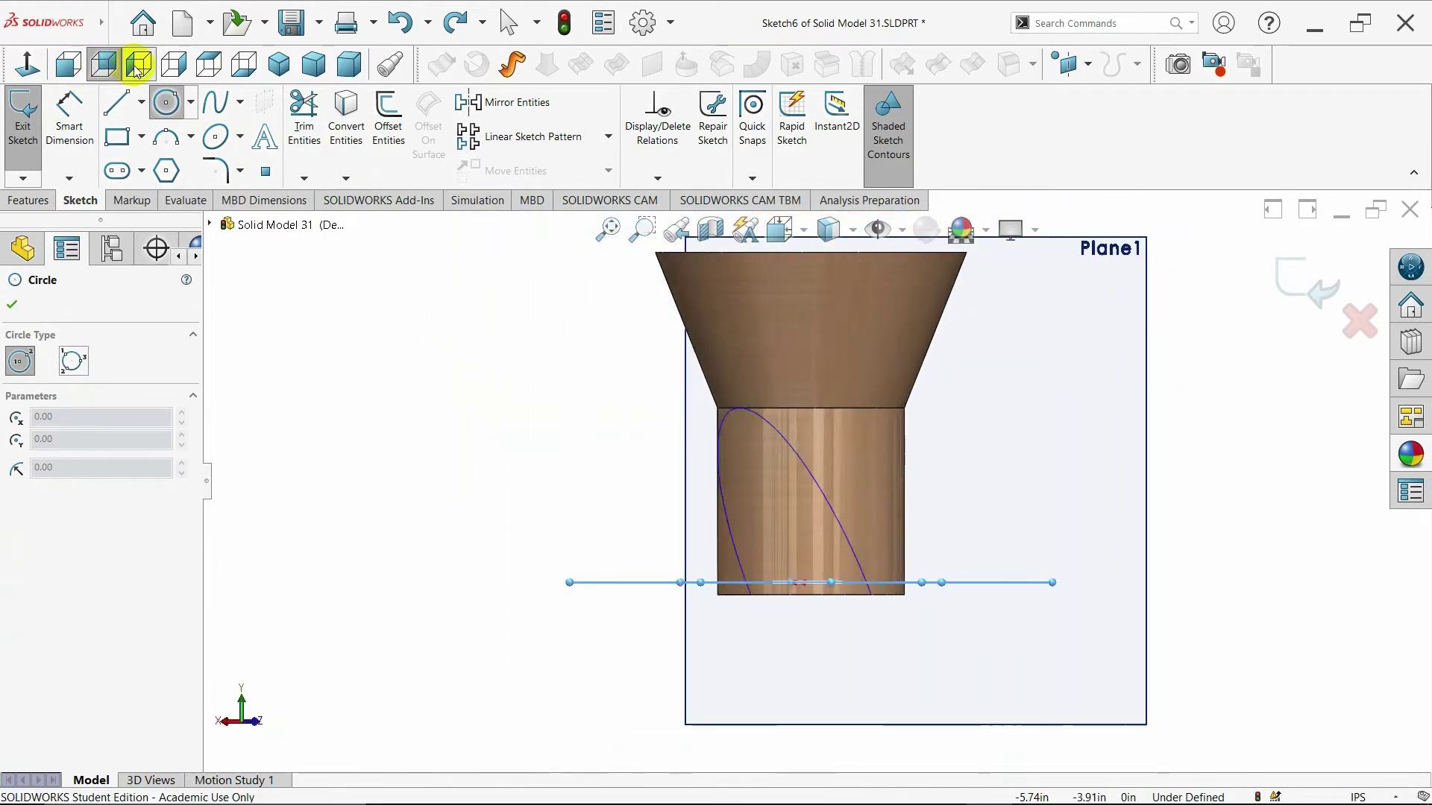
click(137, 66)
click(173, 66)
click(208, 67)
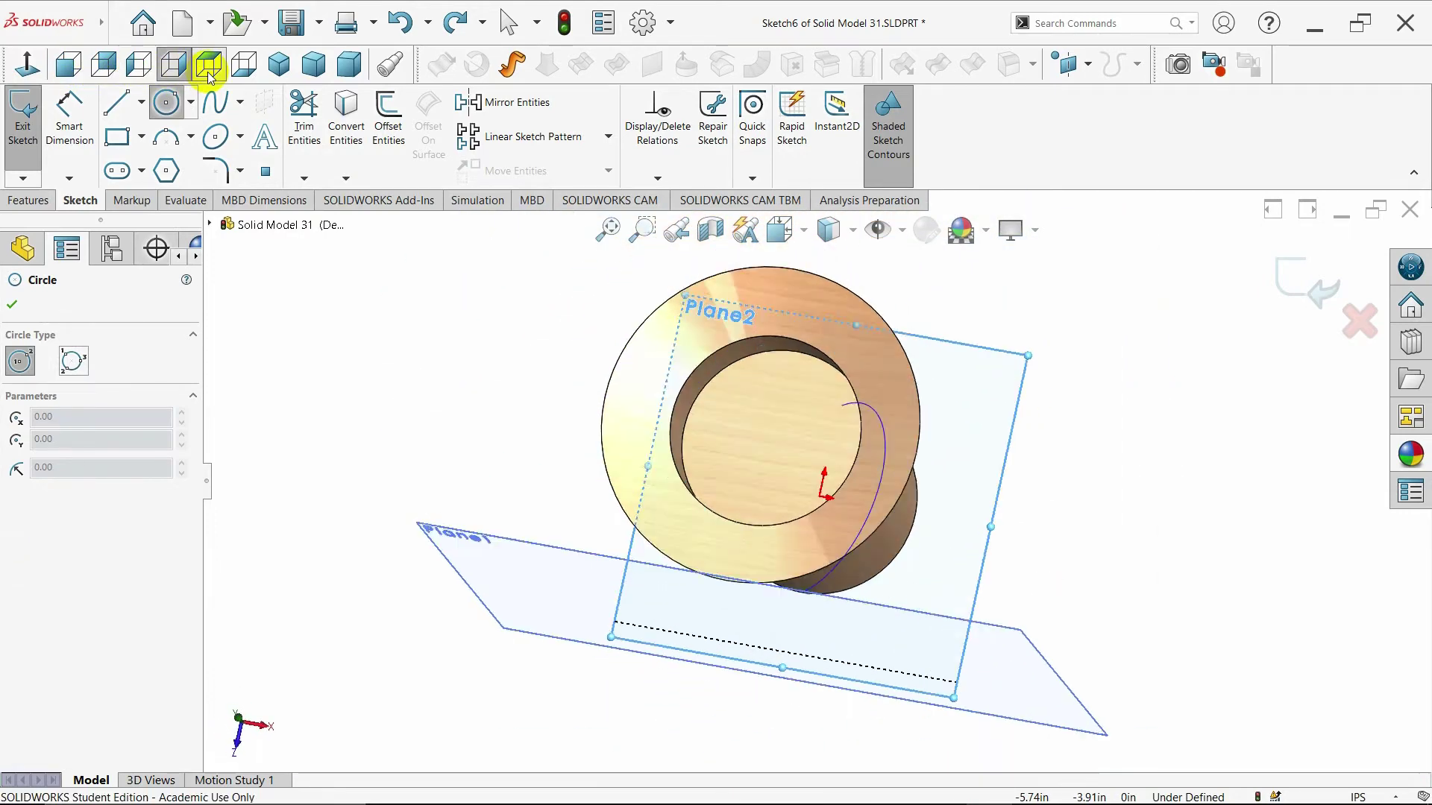
click(244, 66)
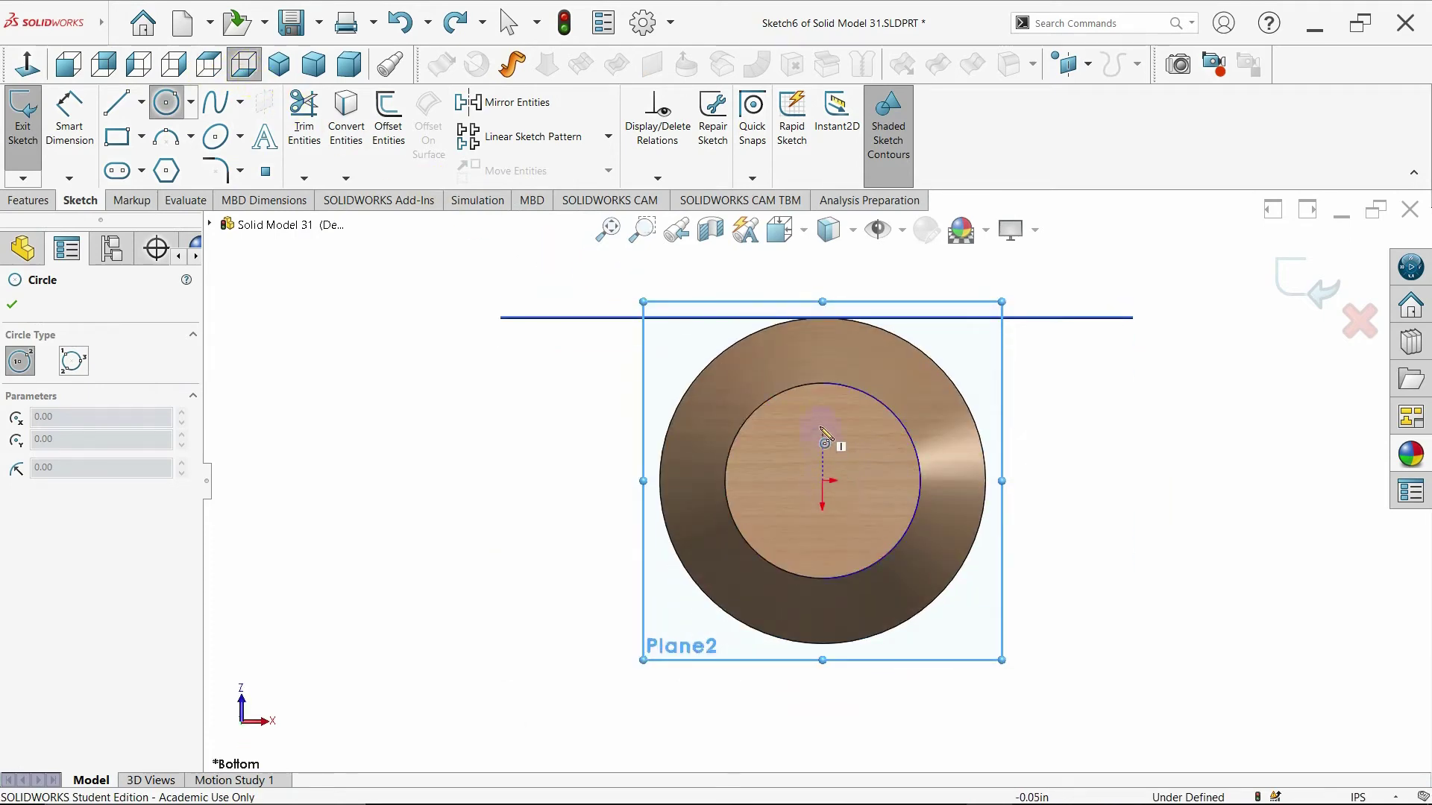
click(822, 382)
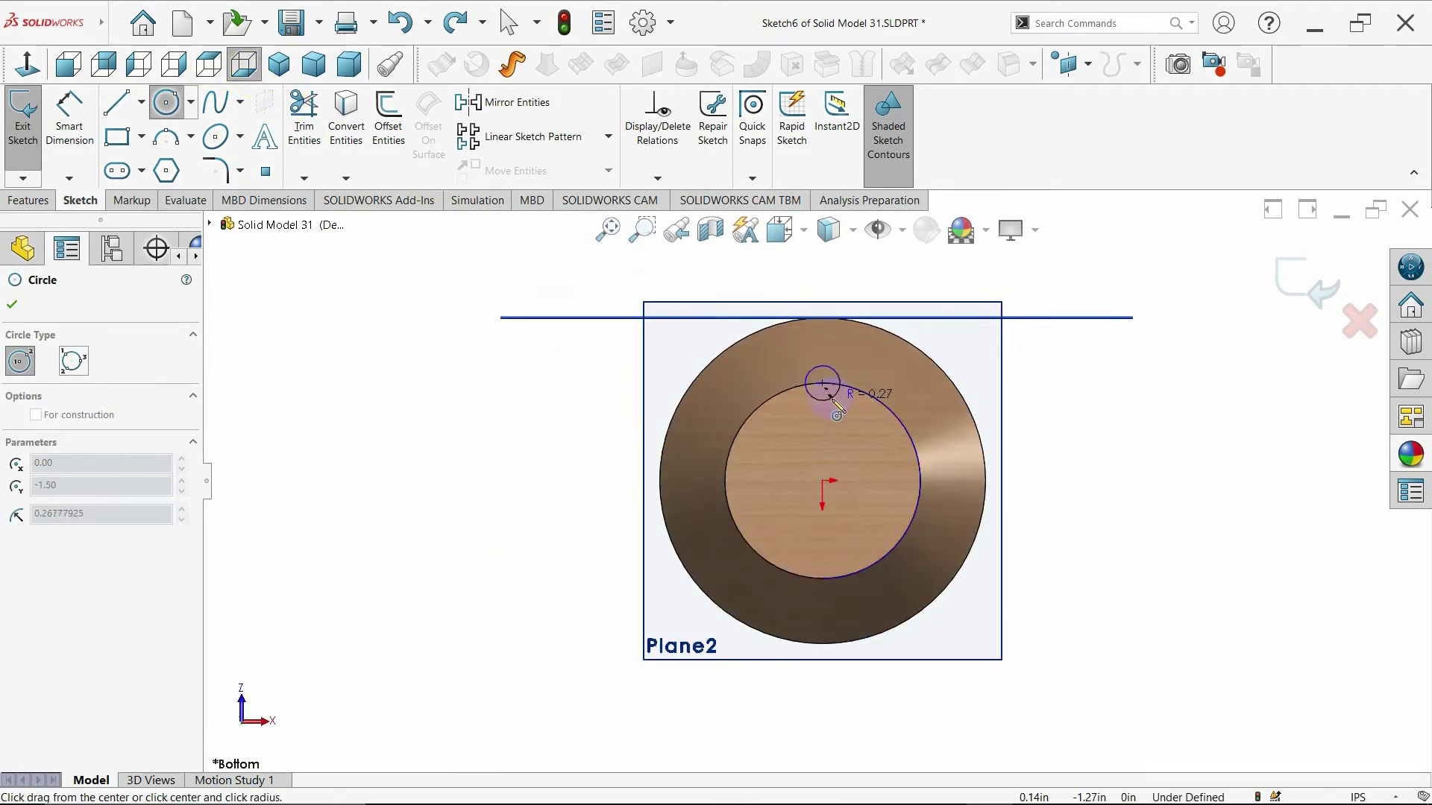
click(833, 400)
key(Escape)
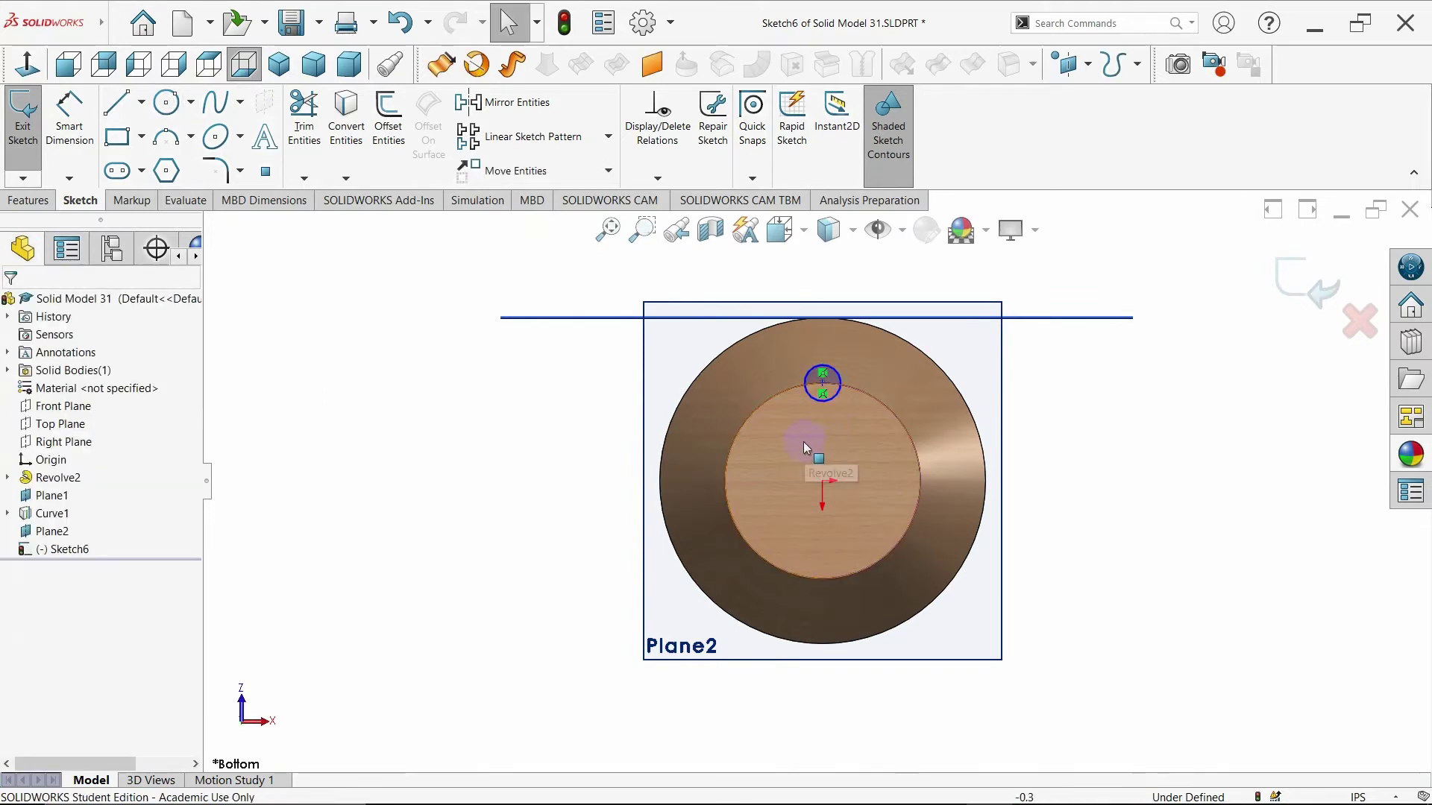
Dimension the new circle to a diameter of 0.250 in
click(69, 116)
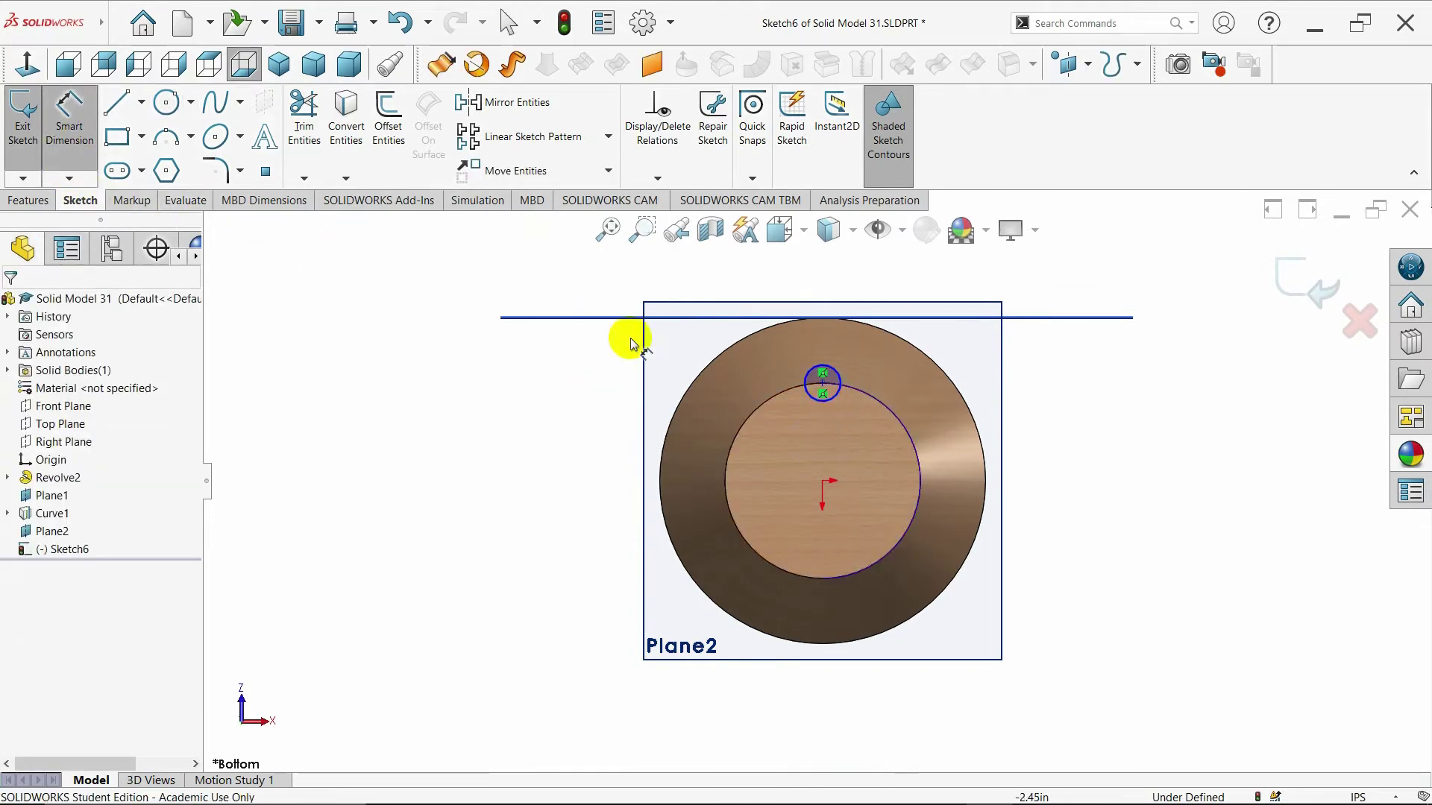
click(826, 407)
text(.250)
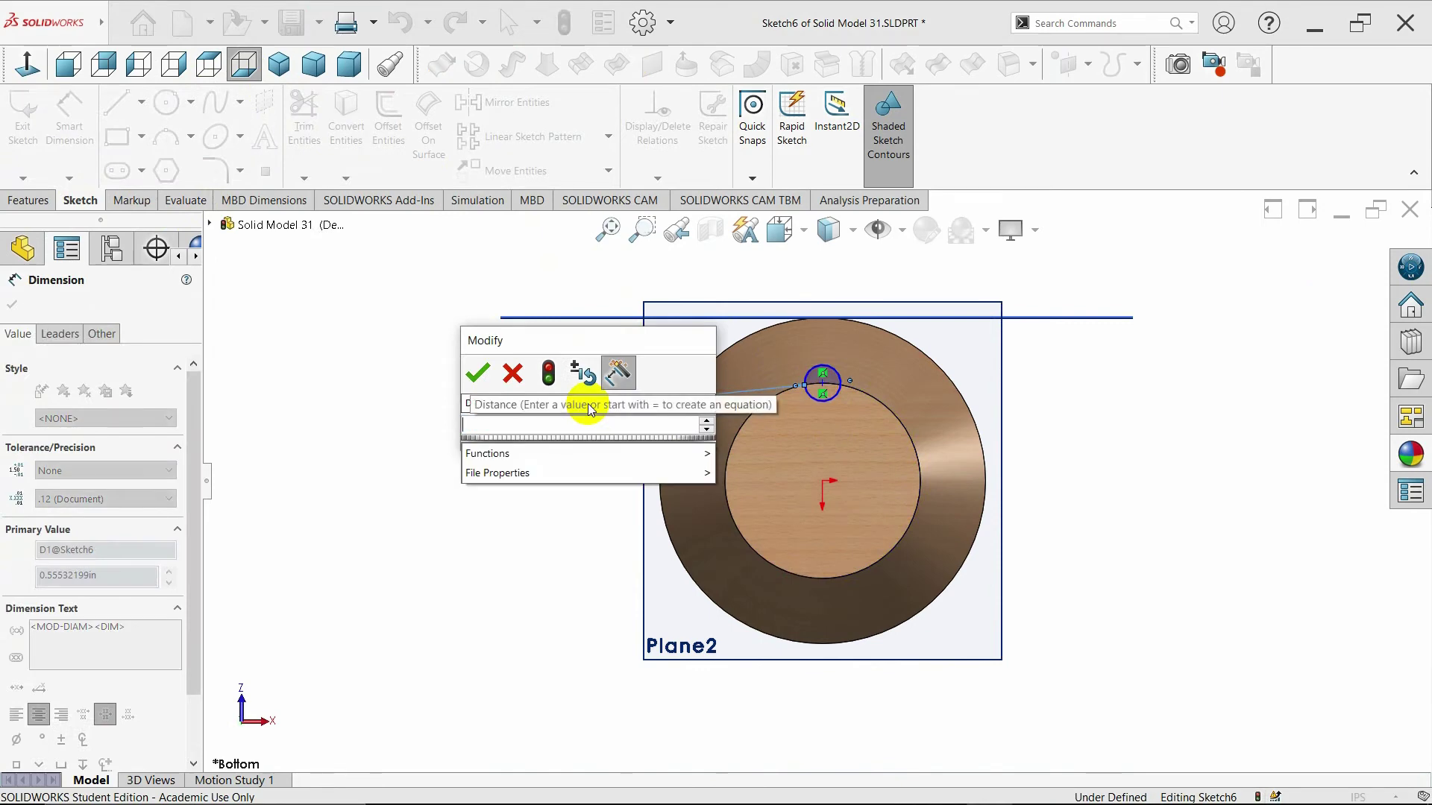
key(Return)
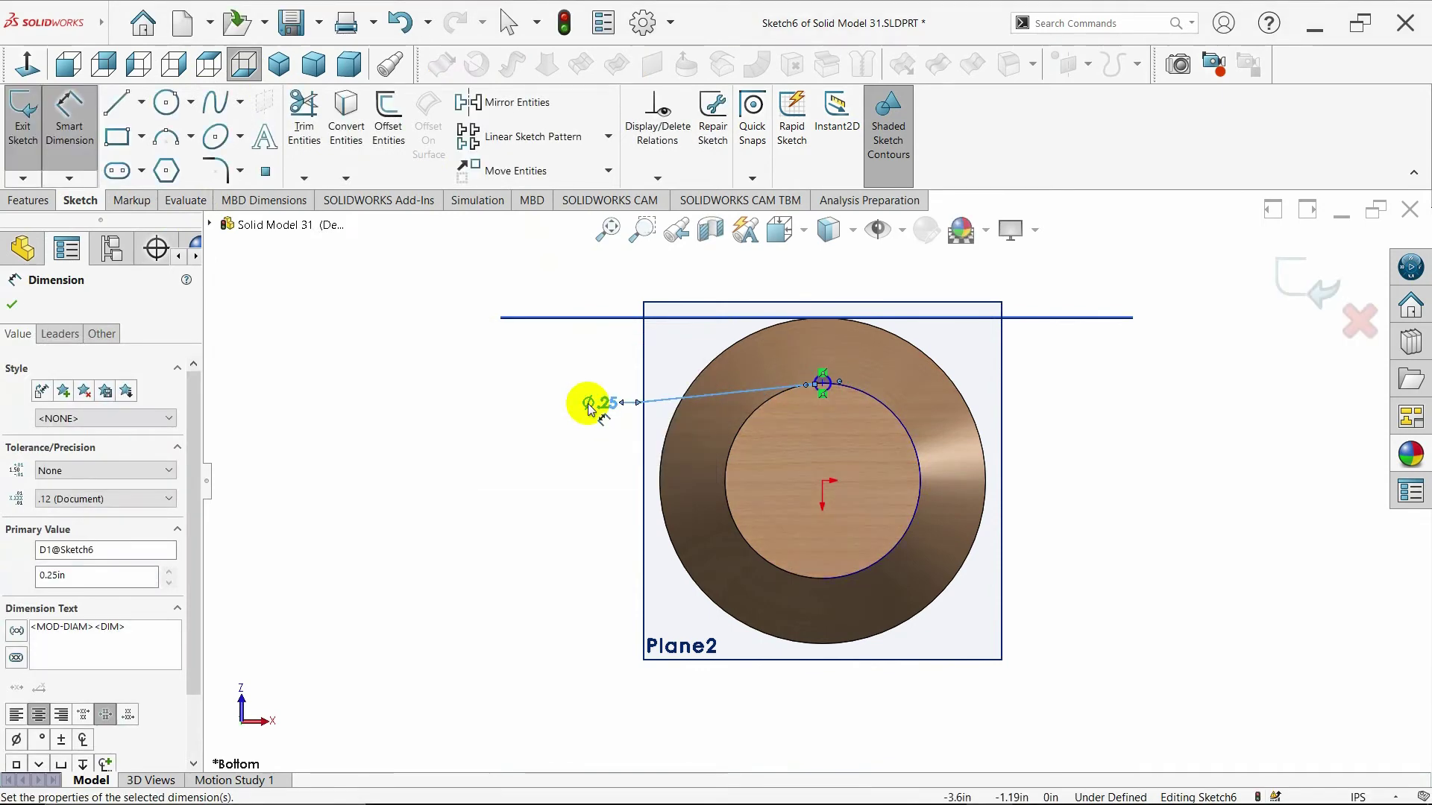
click(12, 305)
Add a Pierce relation between the circle's centre and the projected curve, and exit the sketch
mouse_move(865, 383)
middle_down()
mouse_move(857, 415)
mouse_move(802, 415)
middle_up()
click(771, 415)
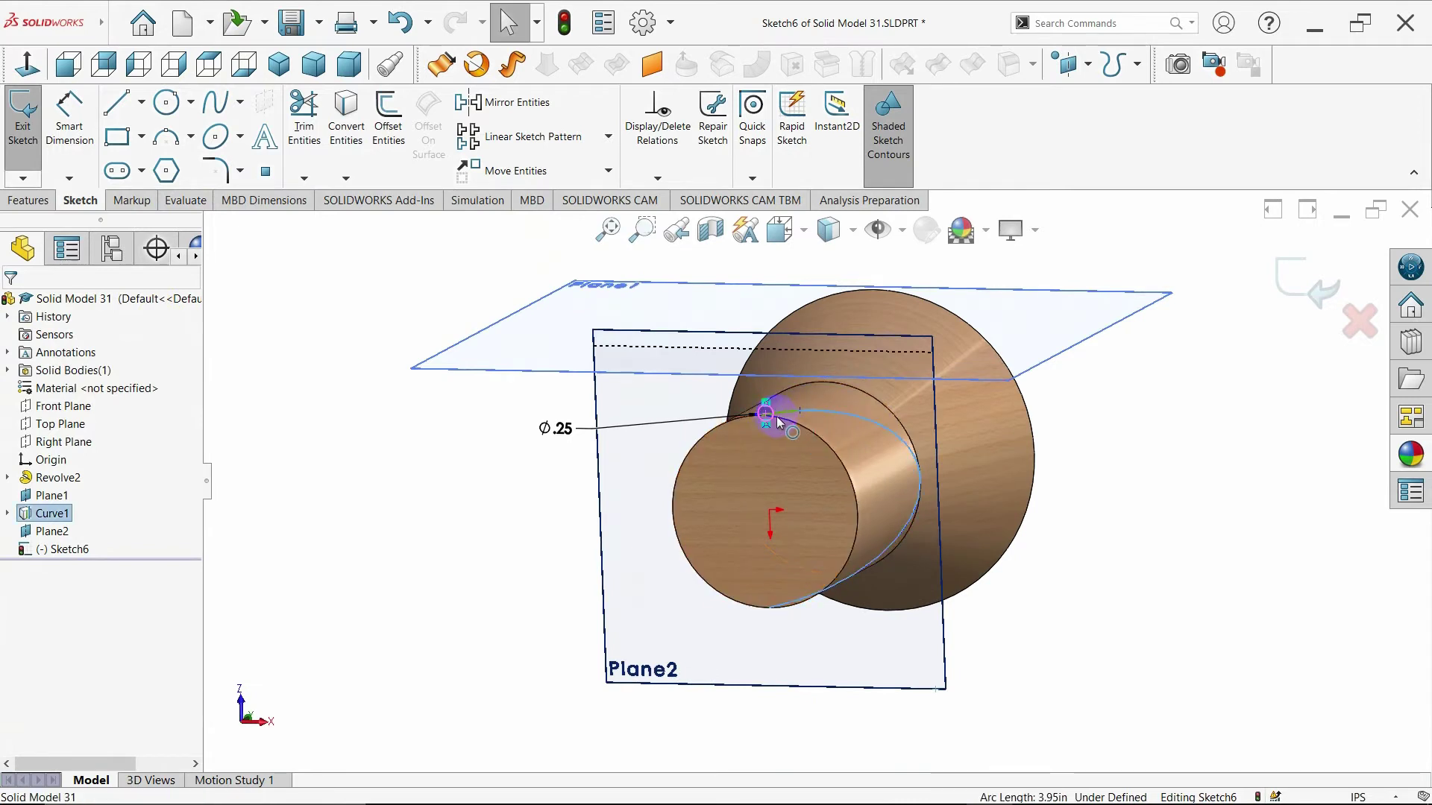
ctrl+click(767, 414)
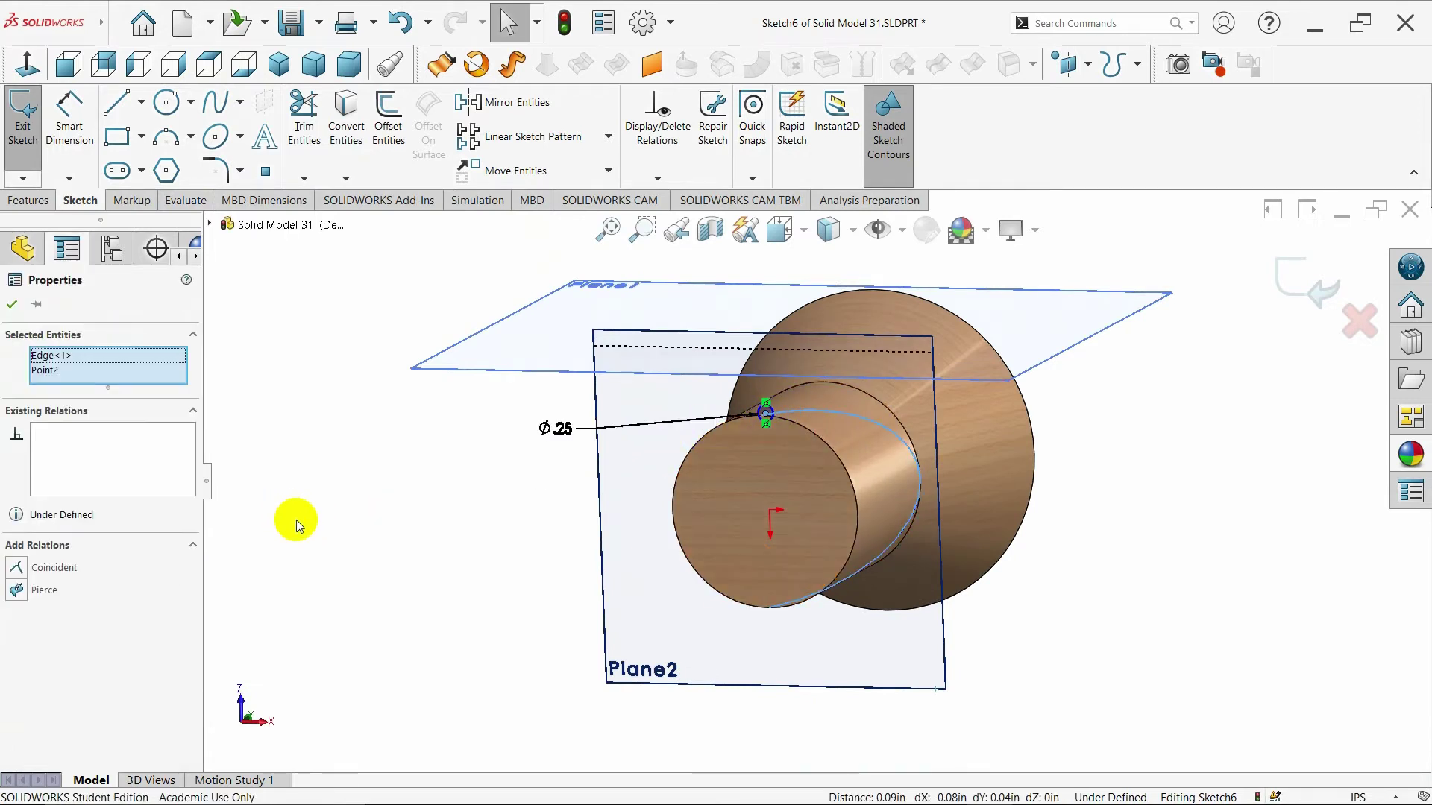
click(16, 590)
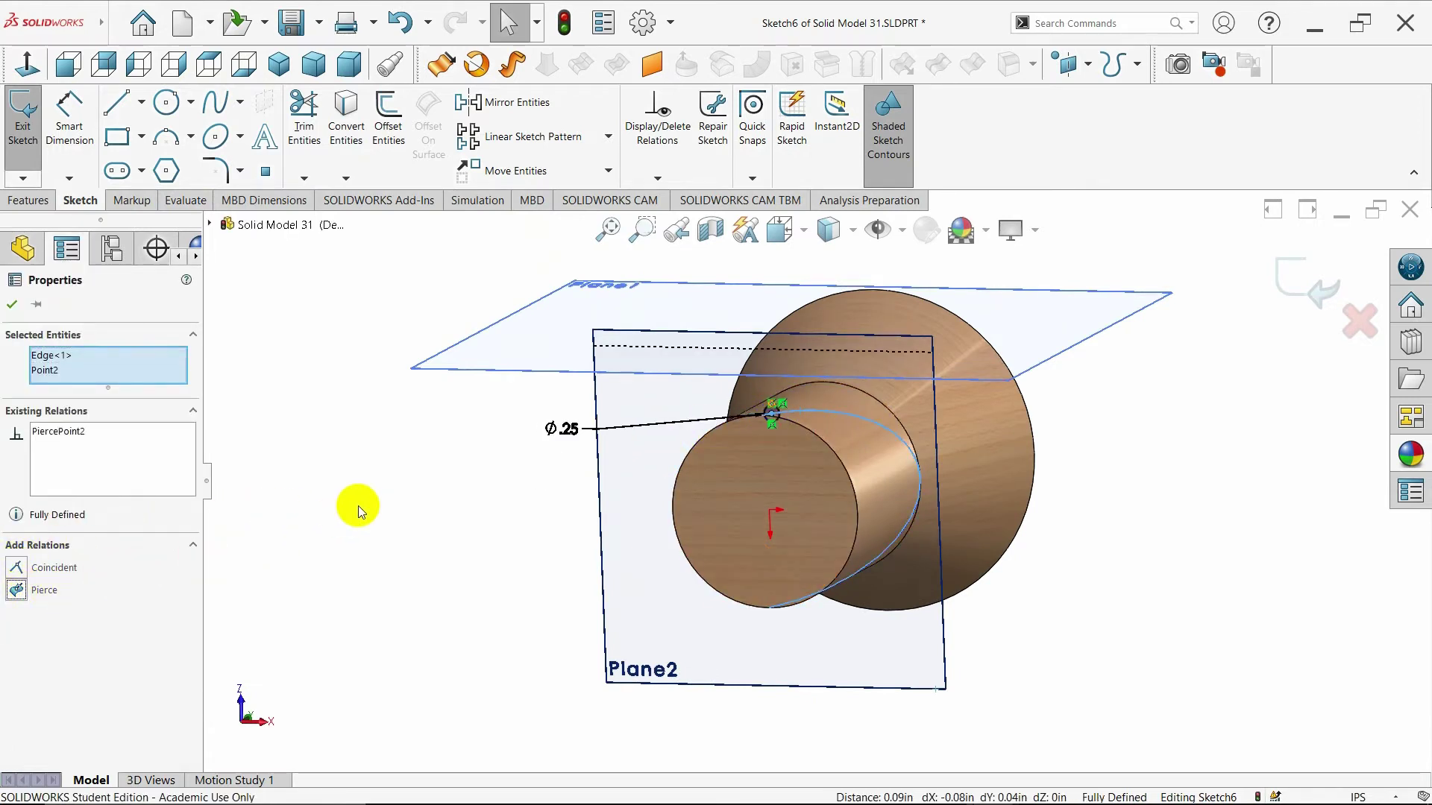
click(12, 304)
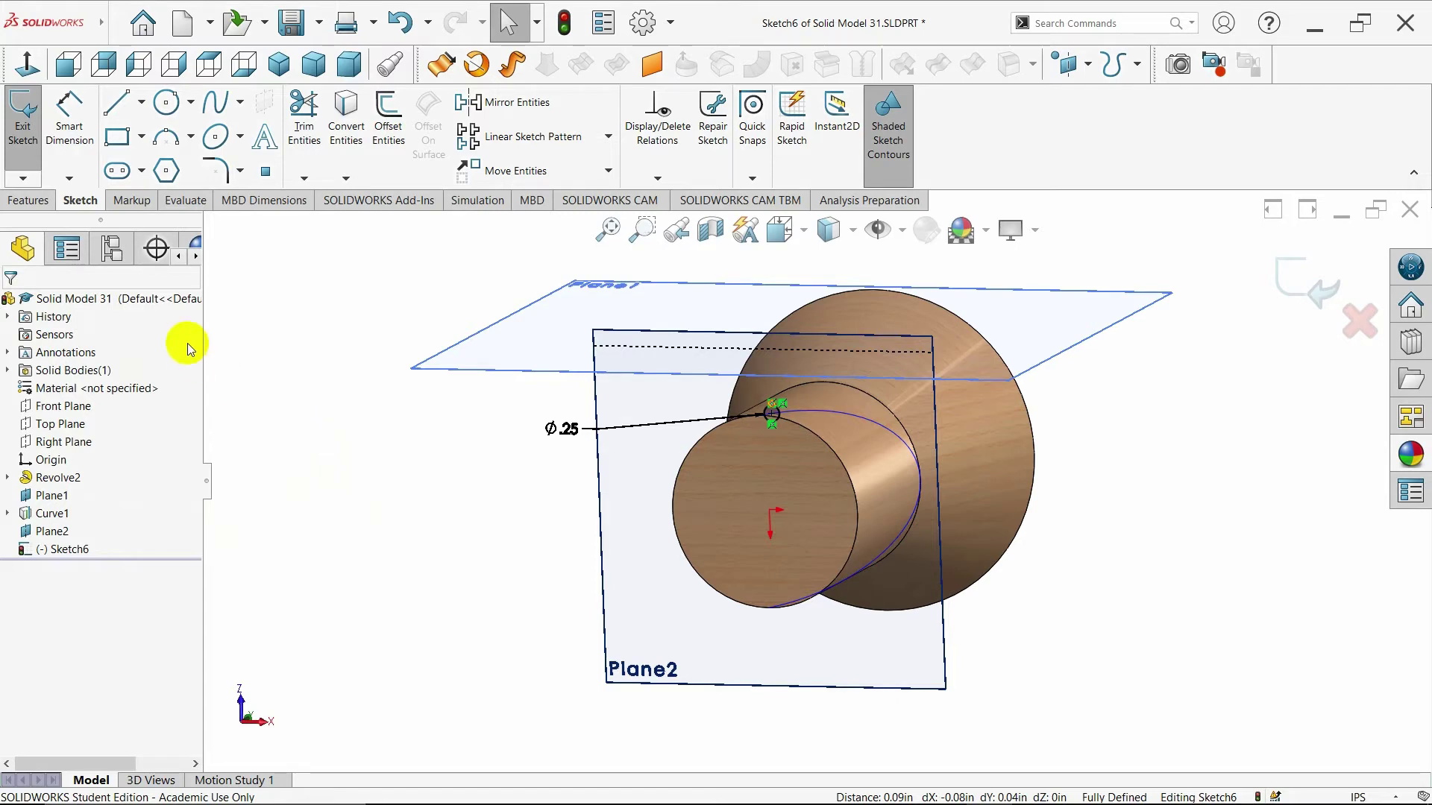
click(34, 201)
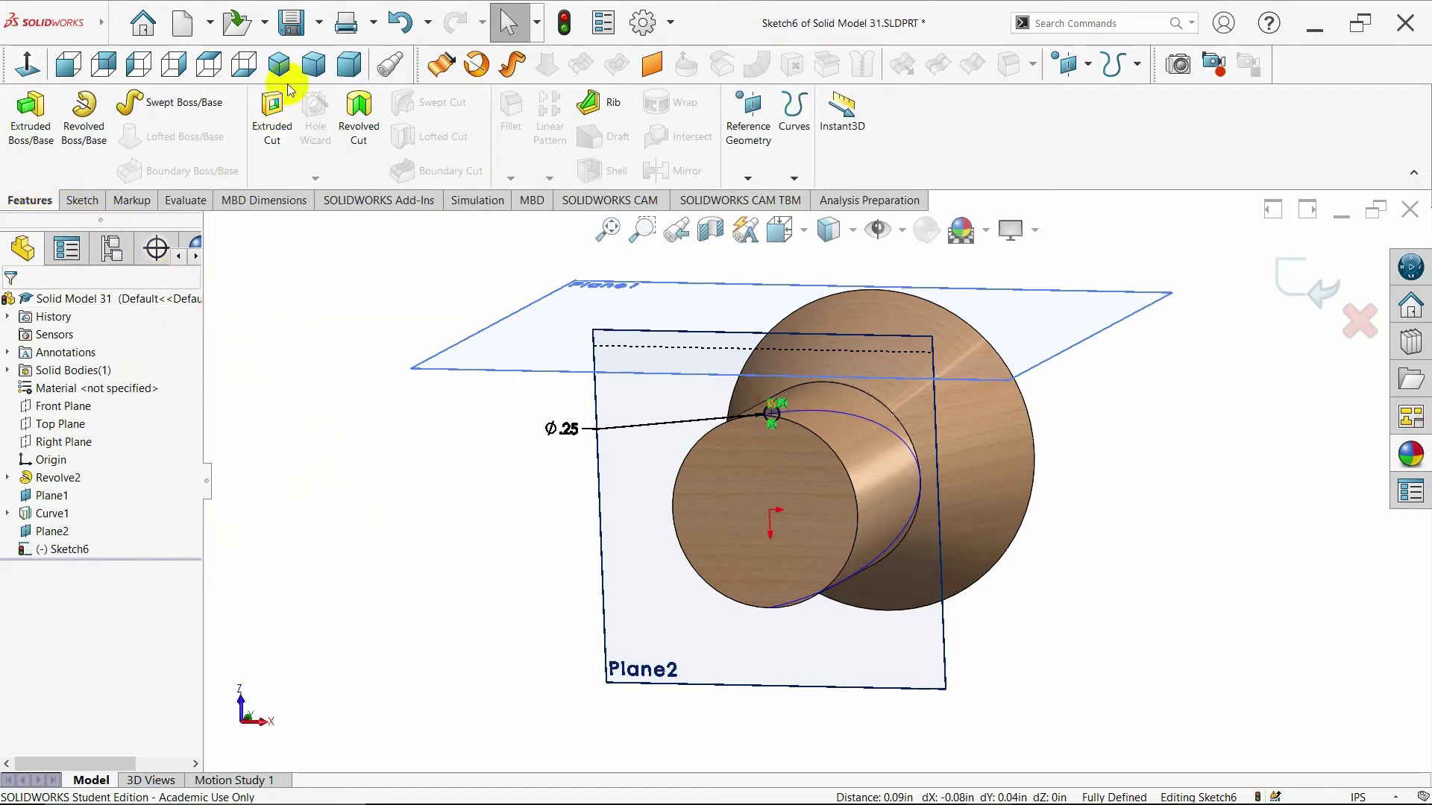
click(279, 64)
click(82, 200)
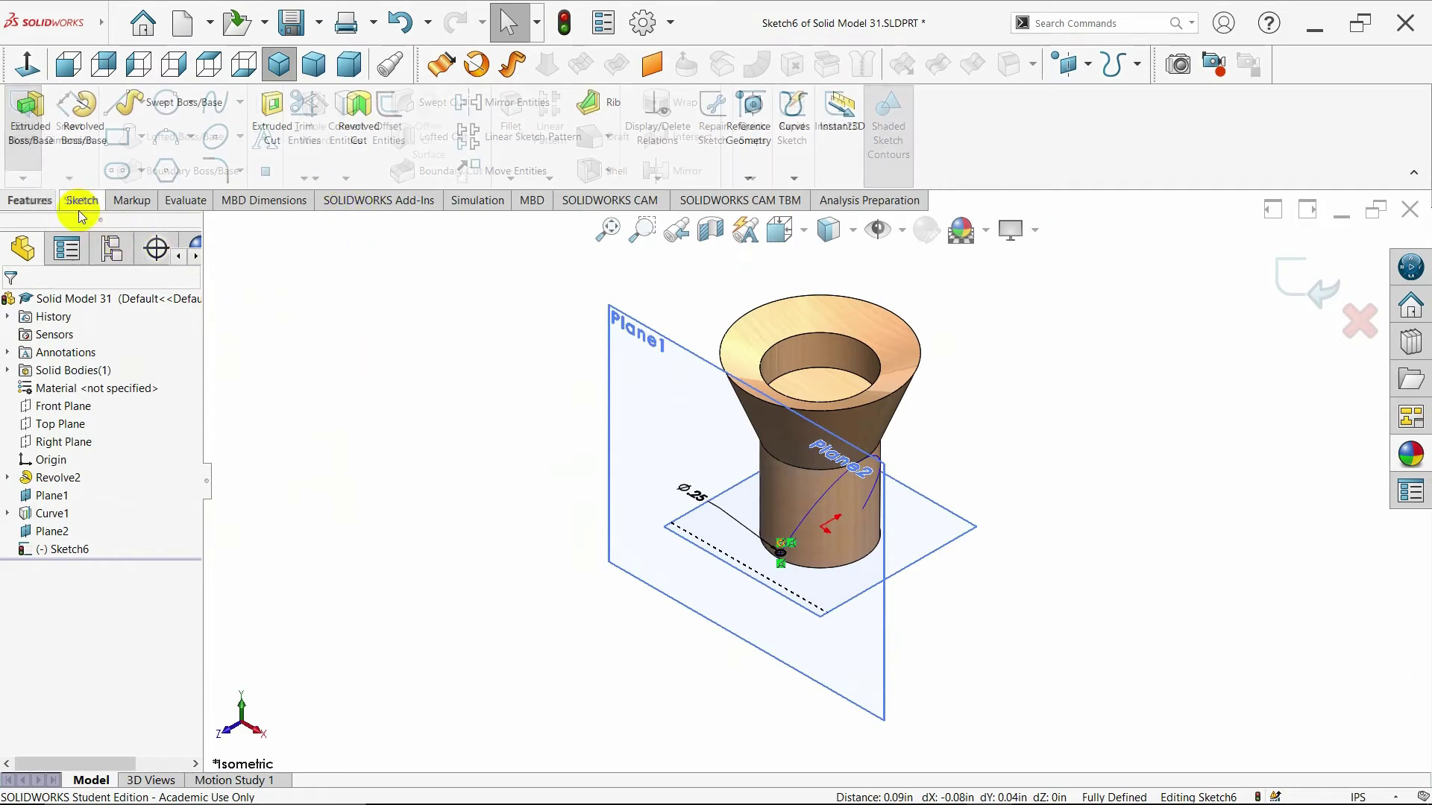
key(ctrl+b)
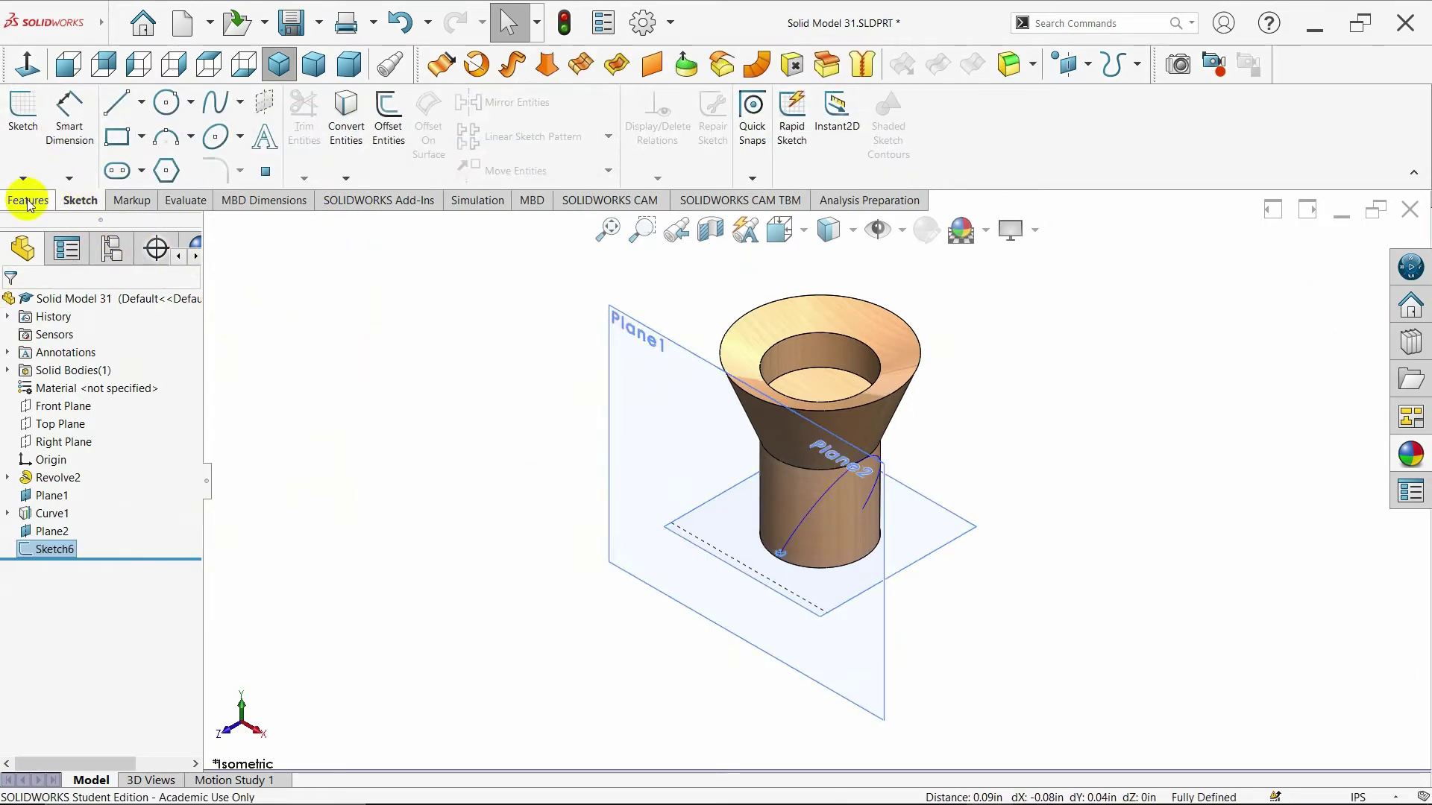
Create a swept cut with the small circle as profile and the projected curve as path, running bidirectionally from the profile
click(28, 201)
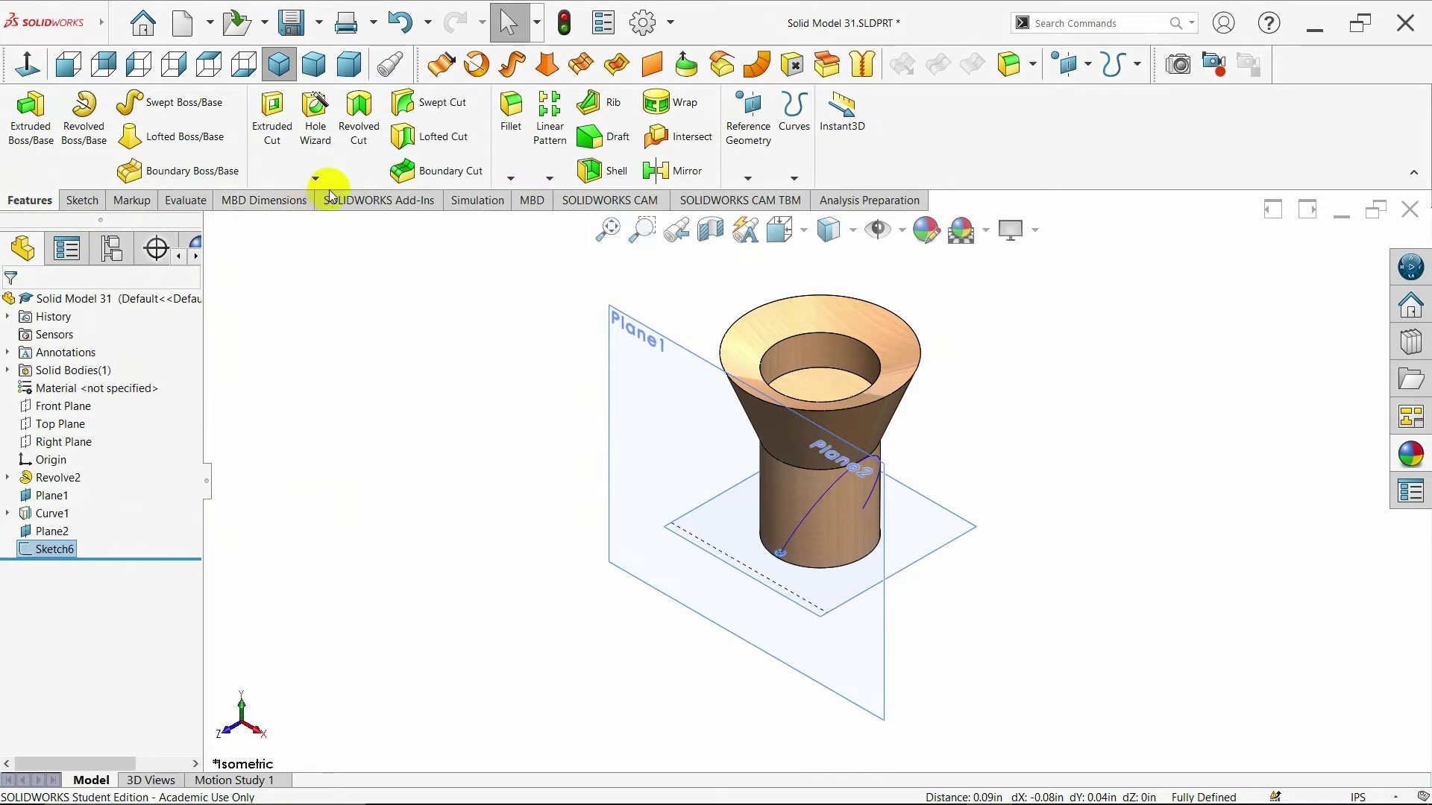
click(423, 119)
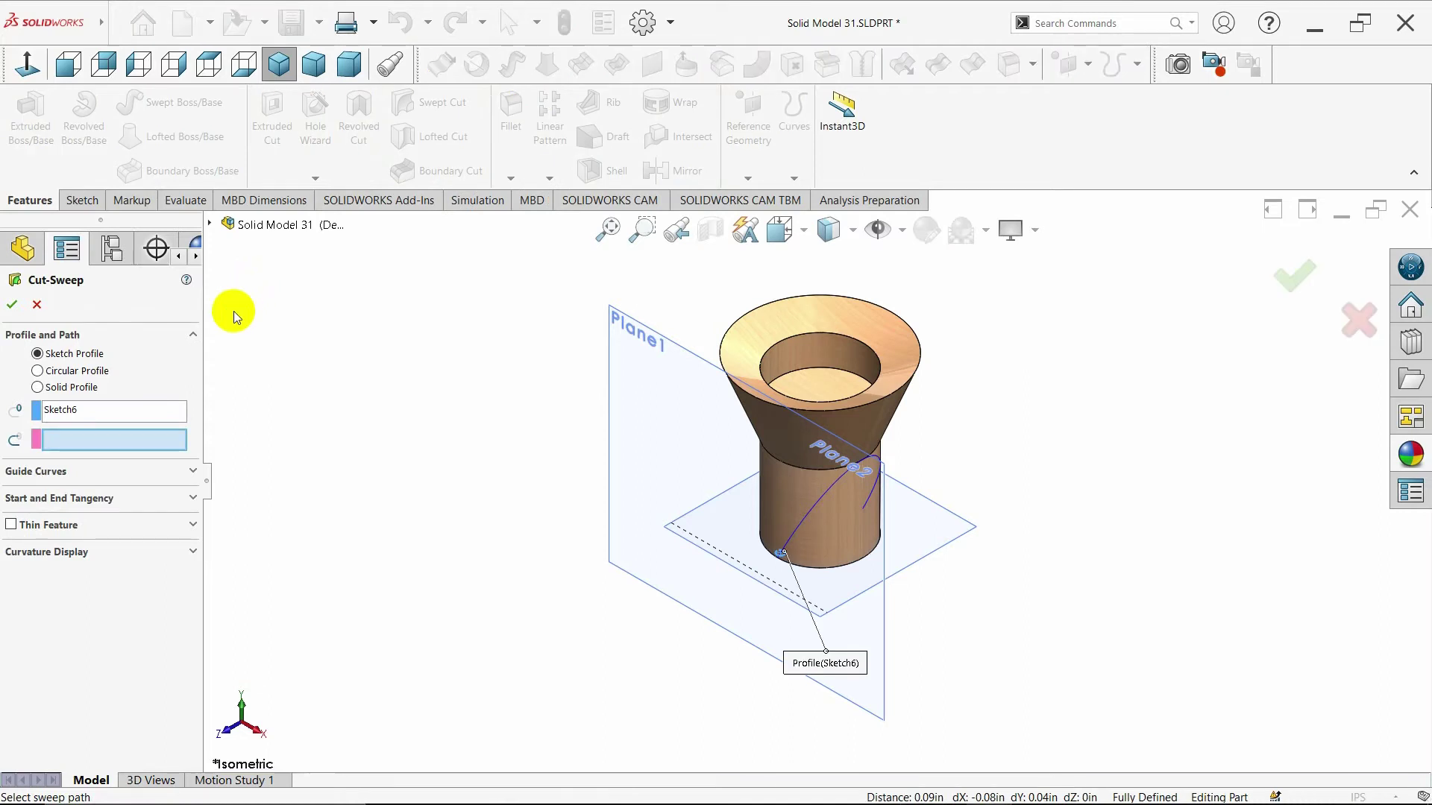
click(803, 527)
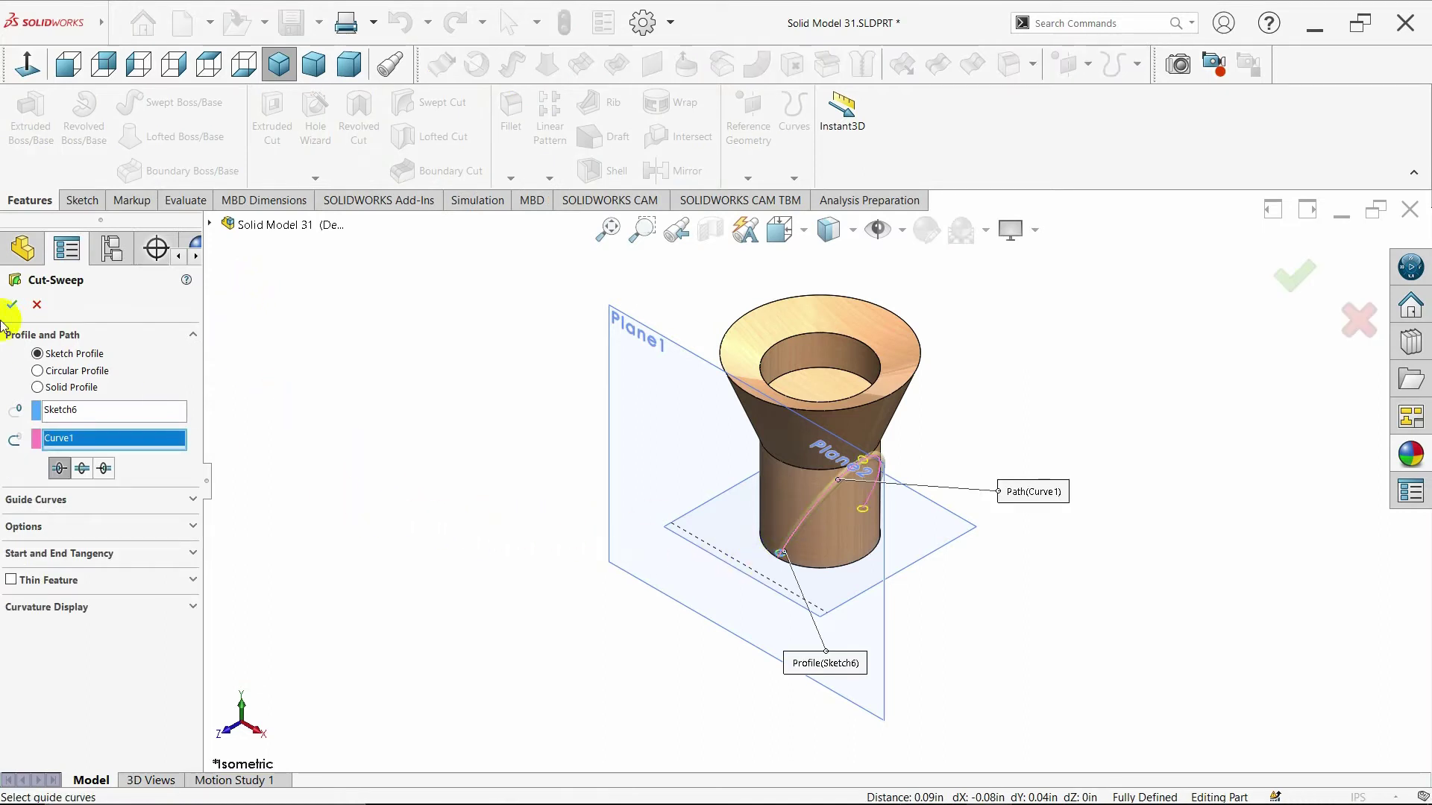
click(84, 470)
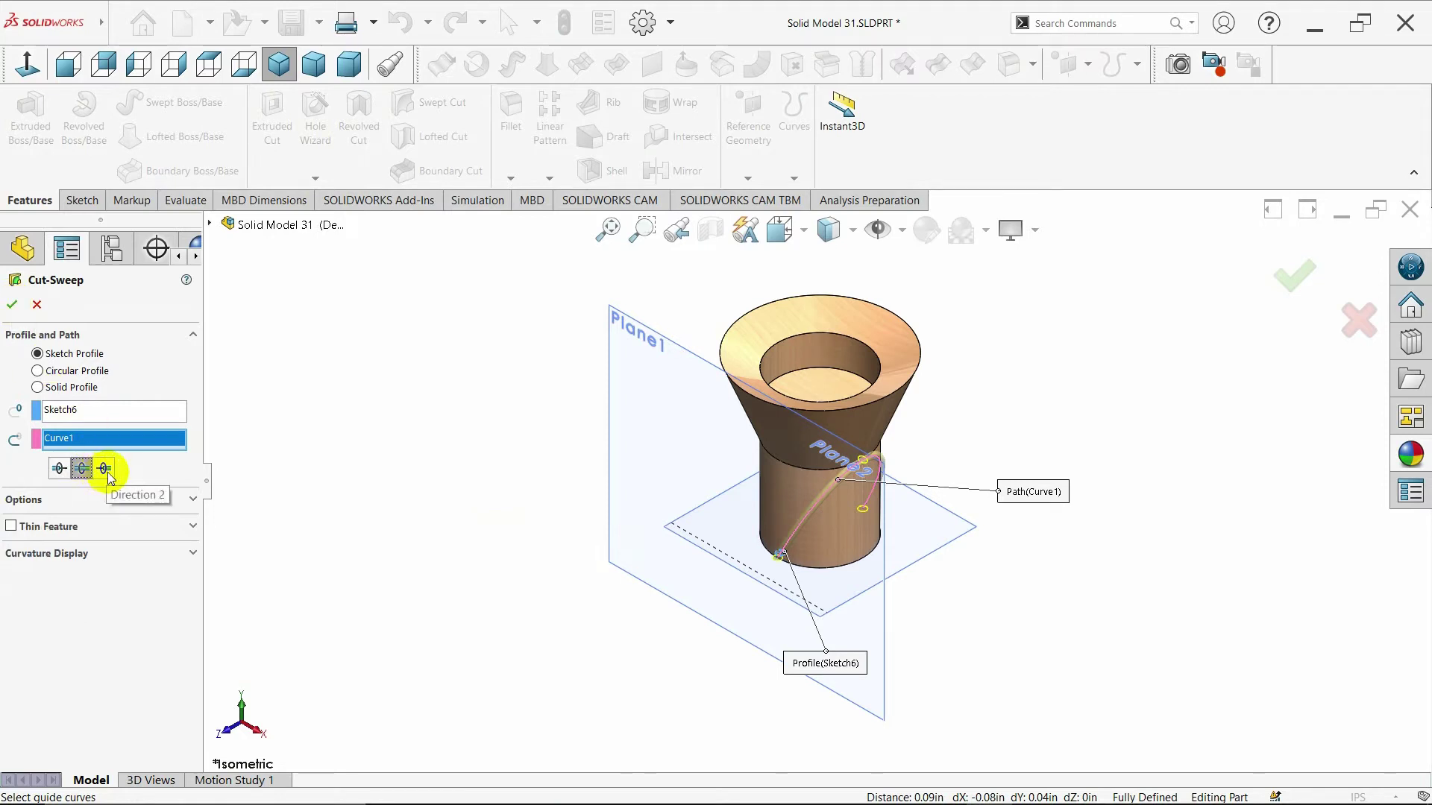
click(105, 470)
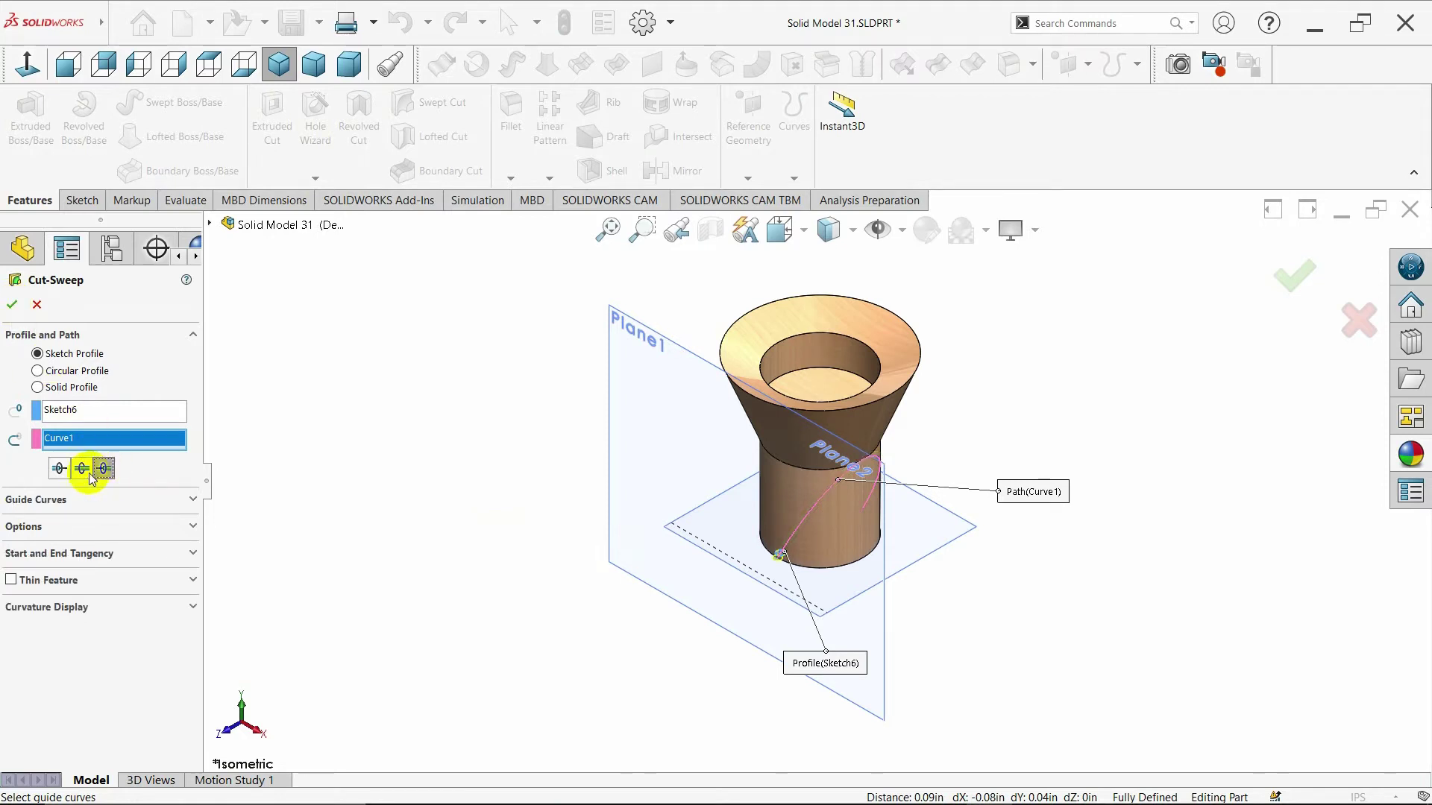
click(84, 473)
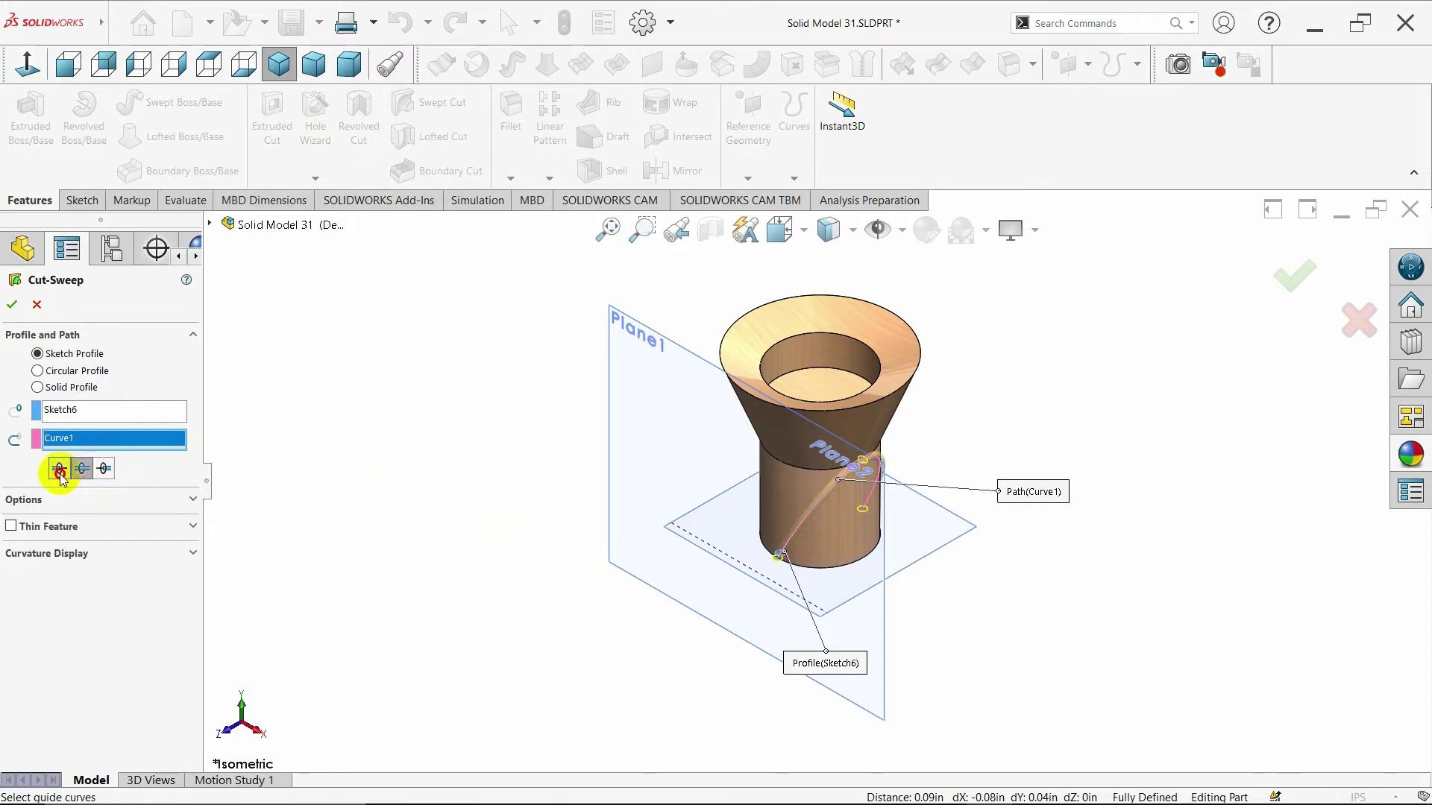
click(60, 470)
middle_drag(434, 541, 408, 501)
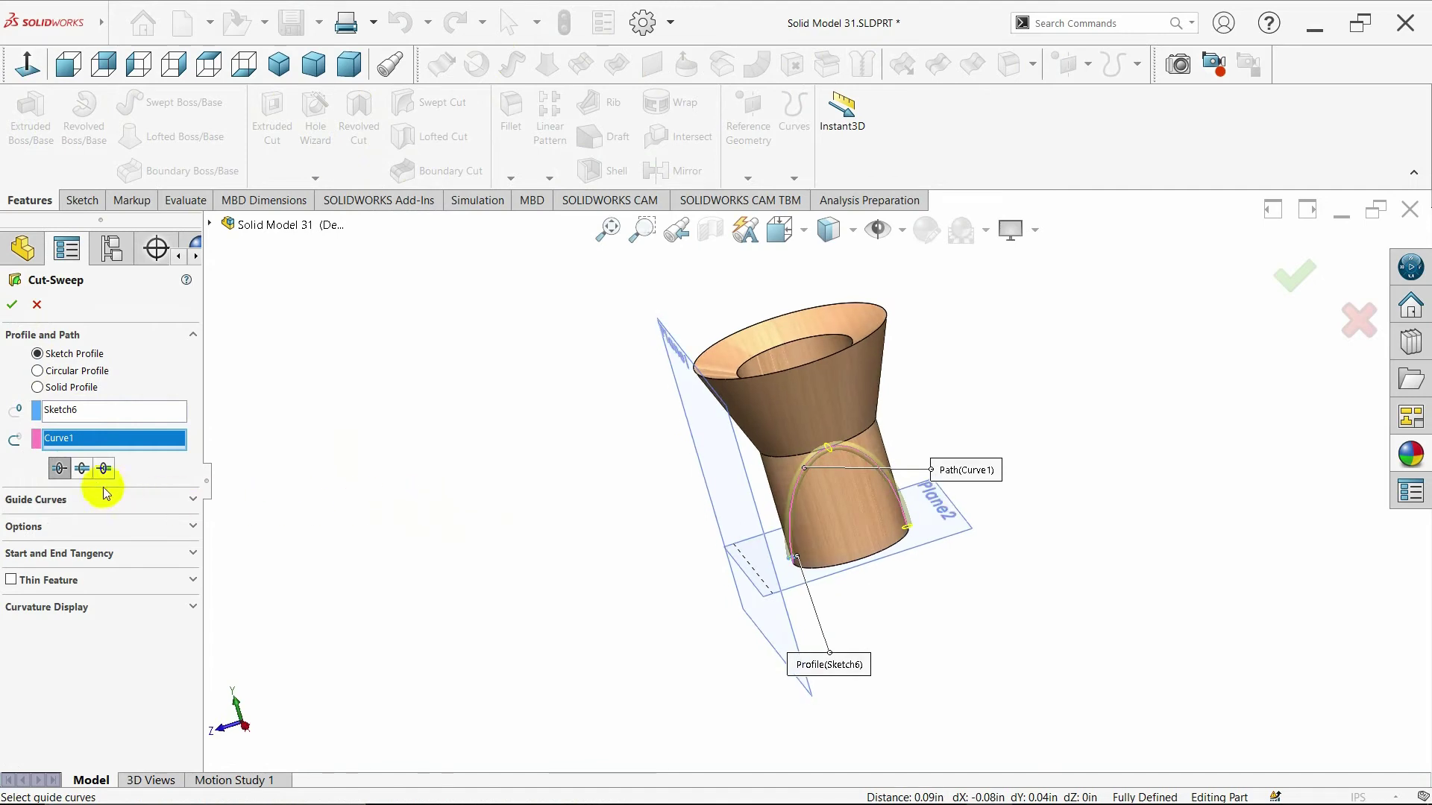
click(80, 470)
middle_drag(240, 495, 364, 444)
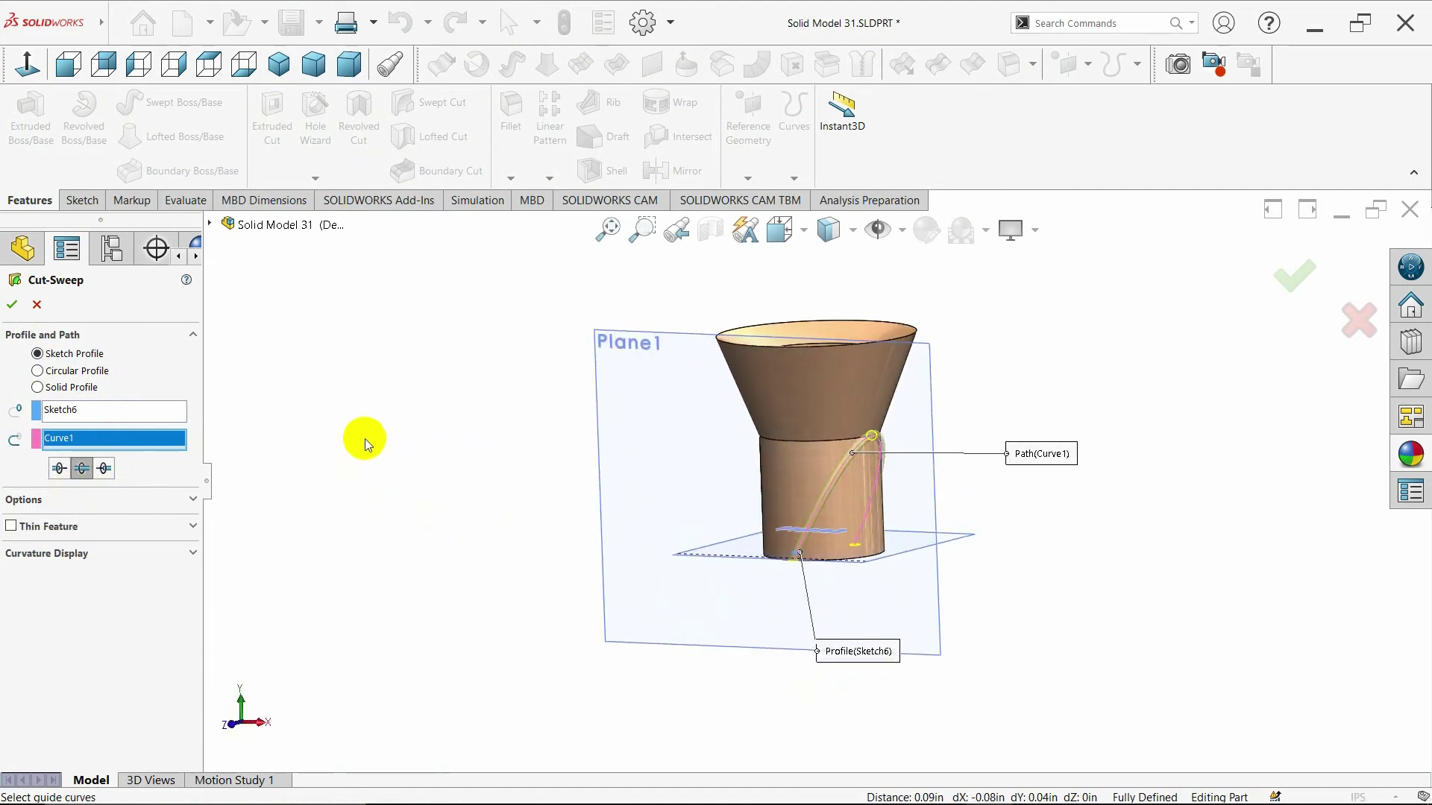
key(Return)
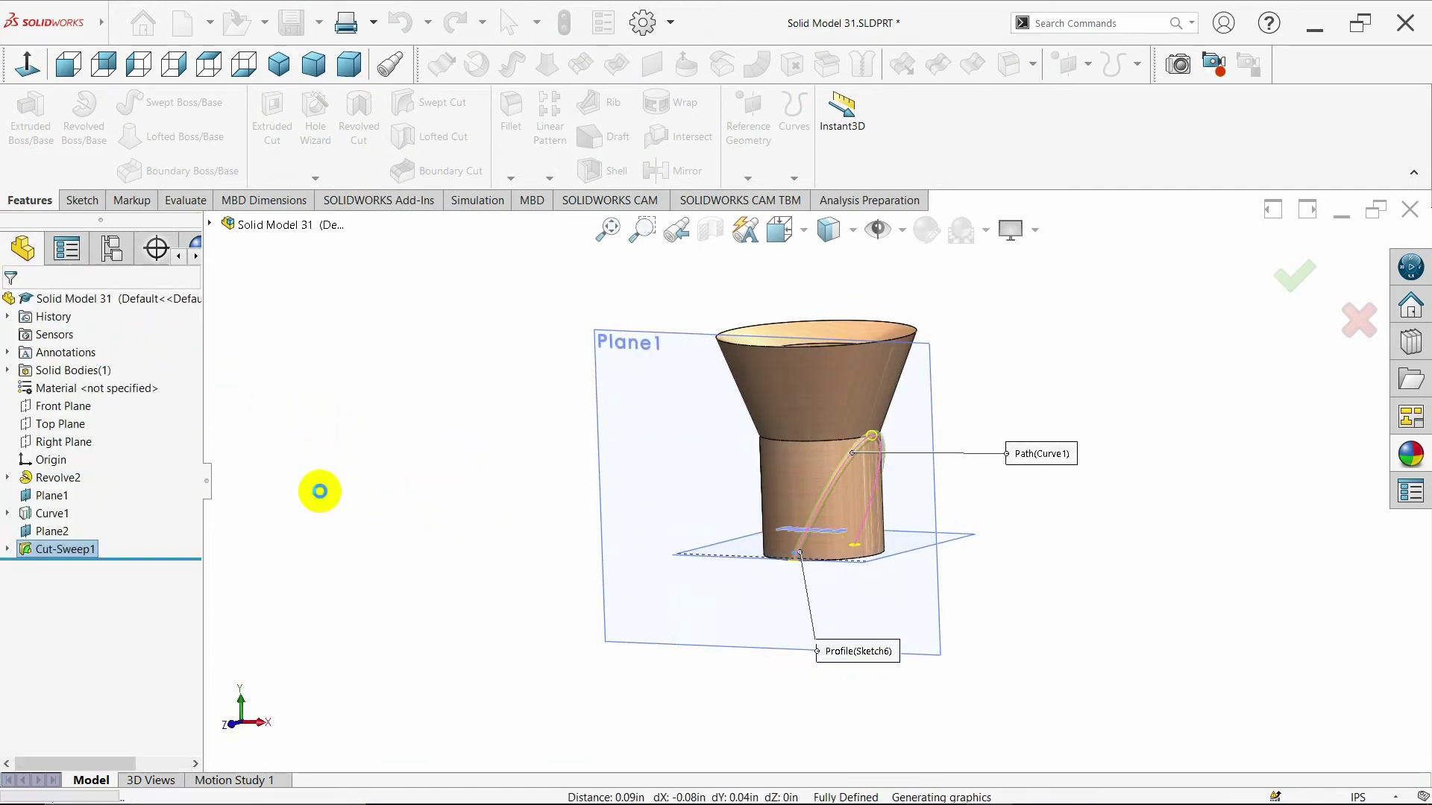
middle_drag(324, 507, 326, 592)
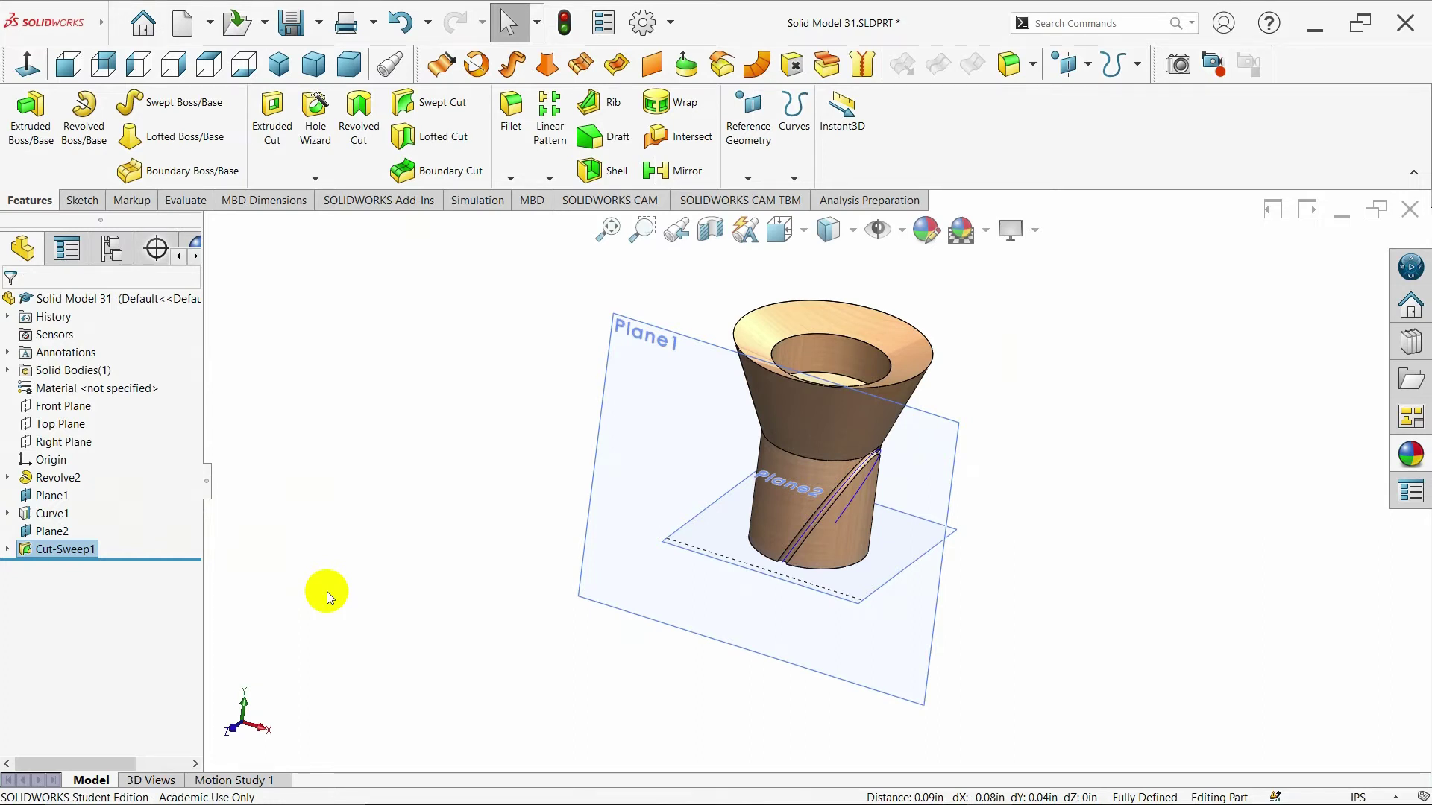
Pattern the swept cut circularly around the cylinder's circular edge with 16 equally spaced instances over 360 degrees
click(279, 64)
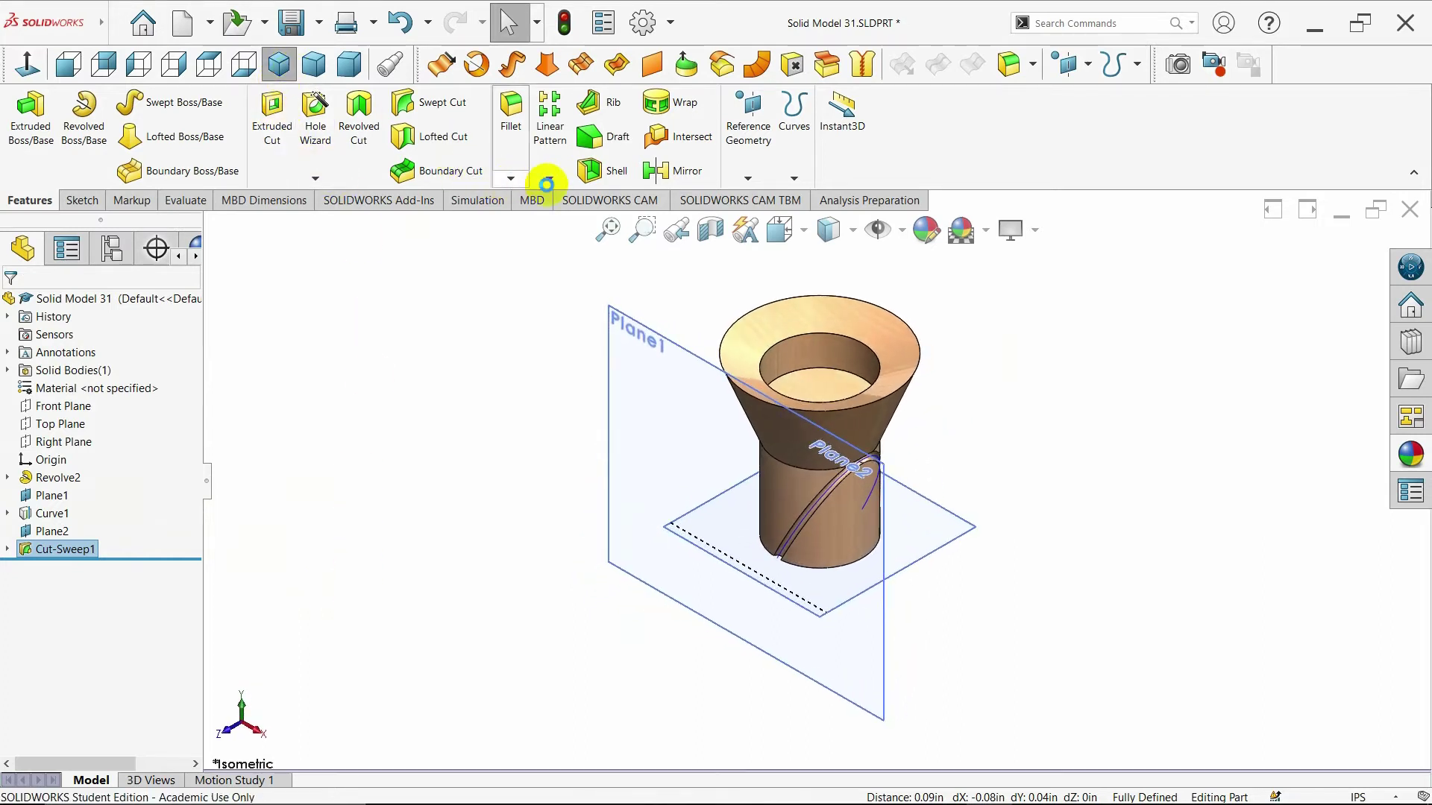
click(549, 177)
click(589, 216)
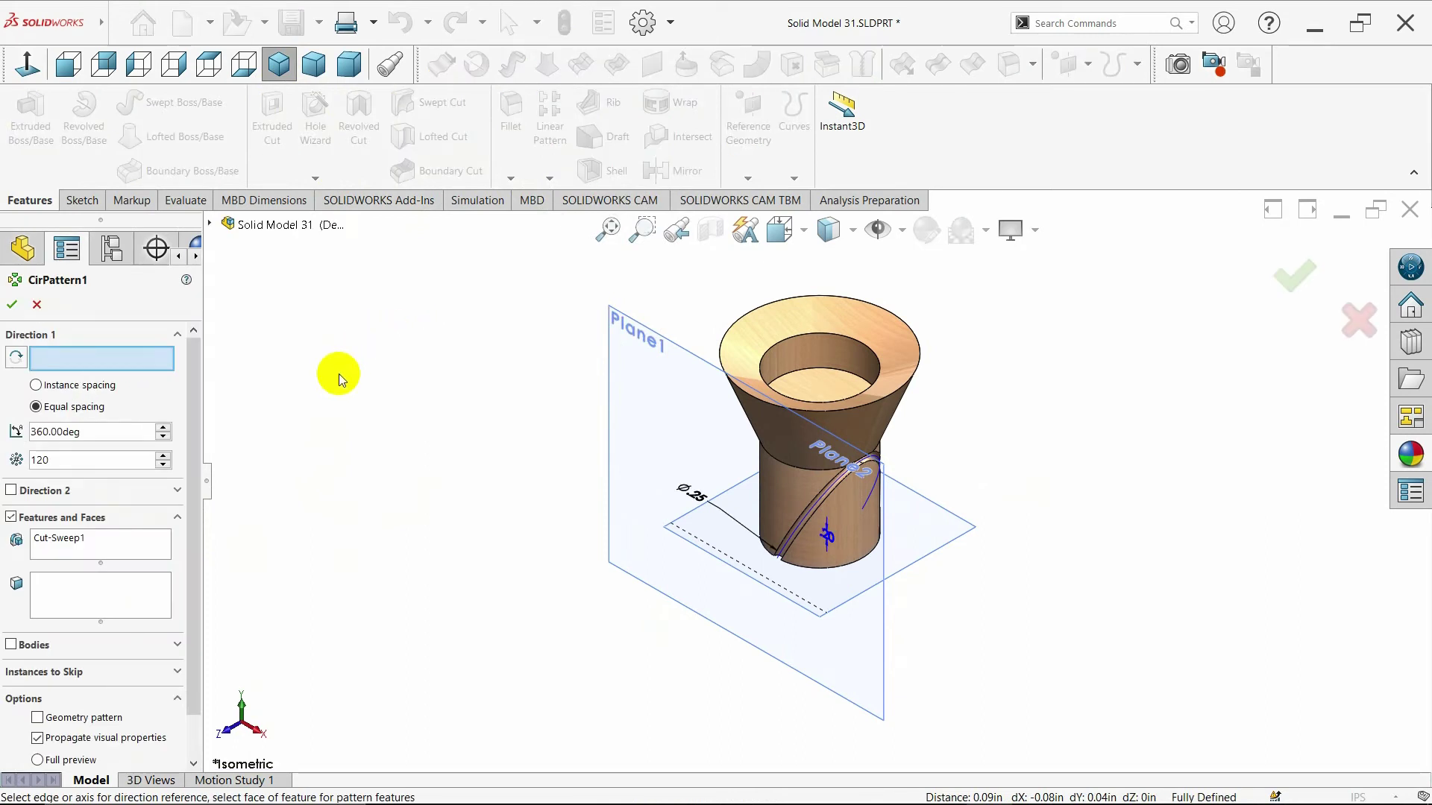
click(785, 464)
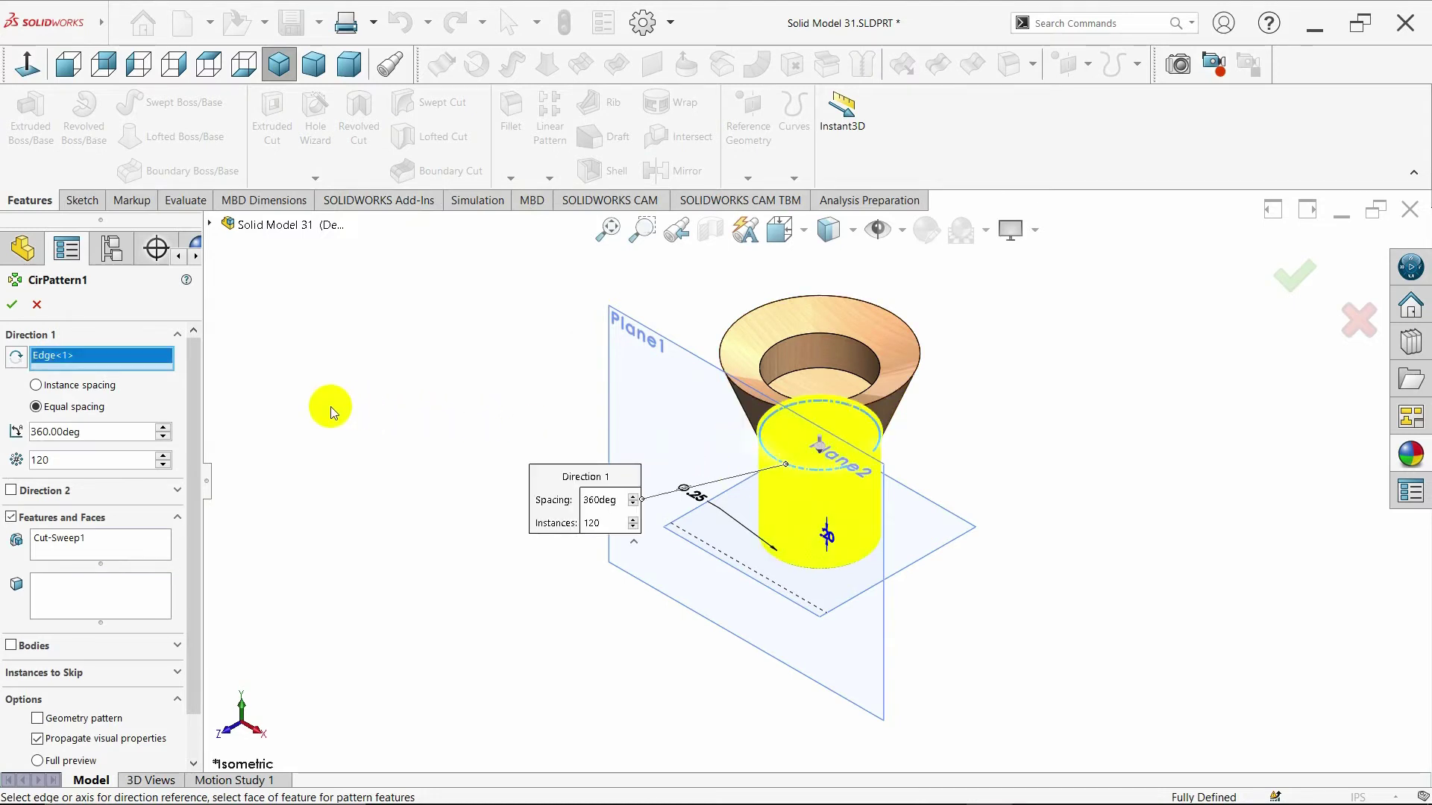
drag(154, 458, 2, 459)
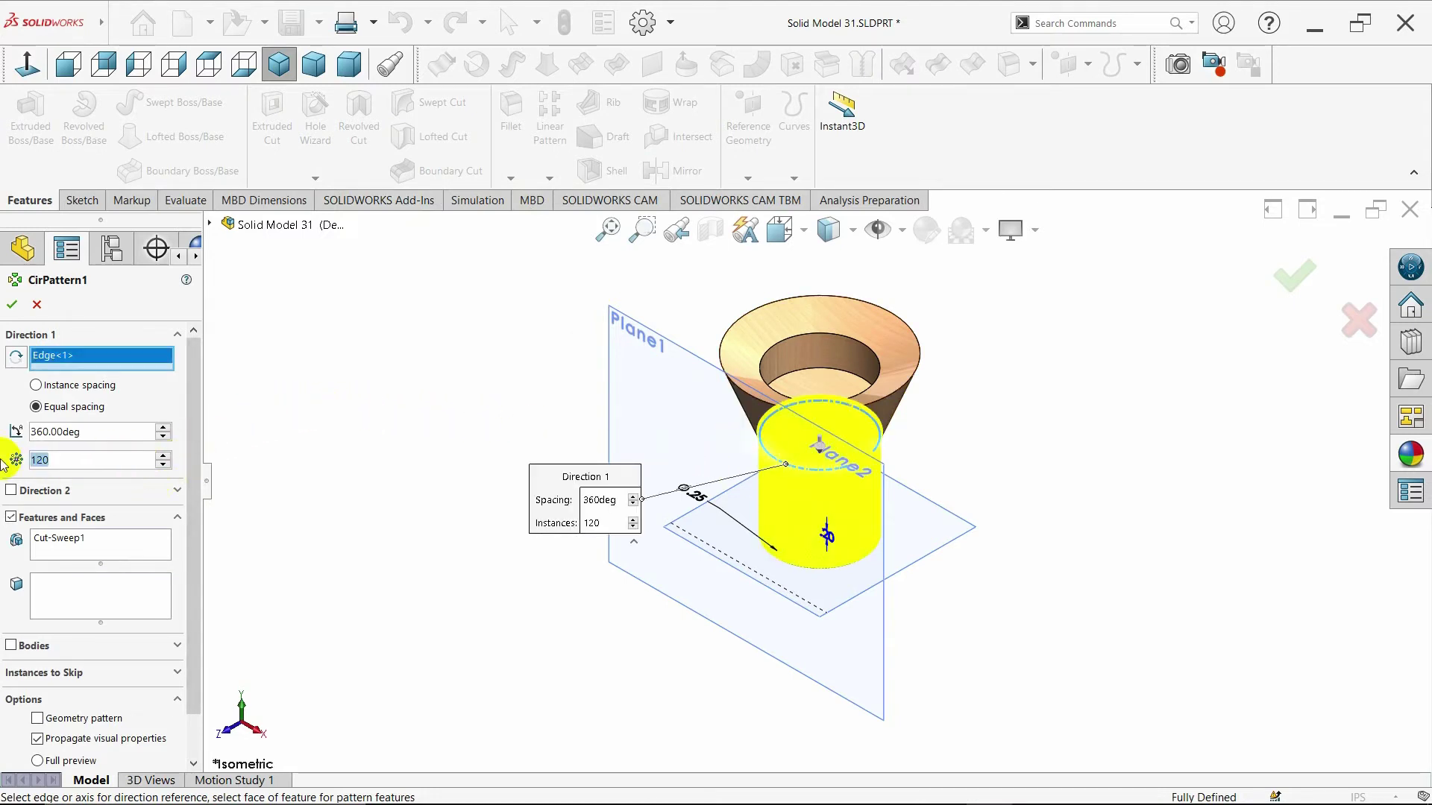
text(16)
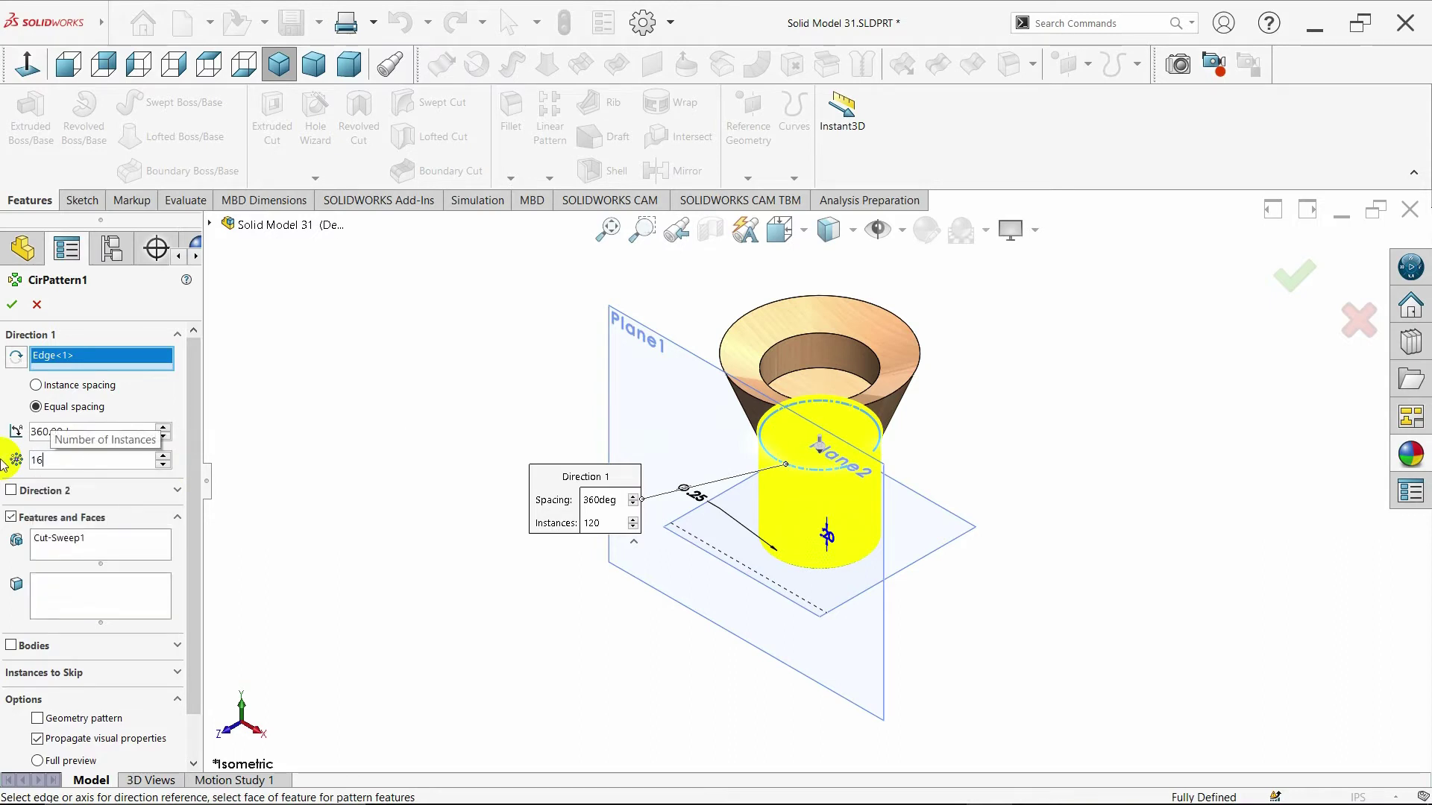
key(Return)
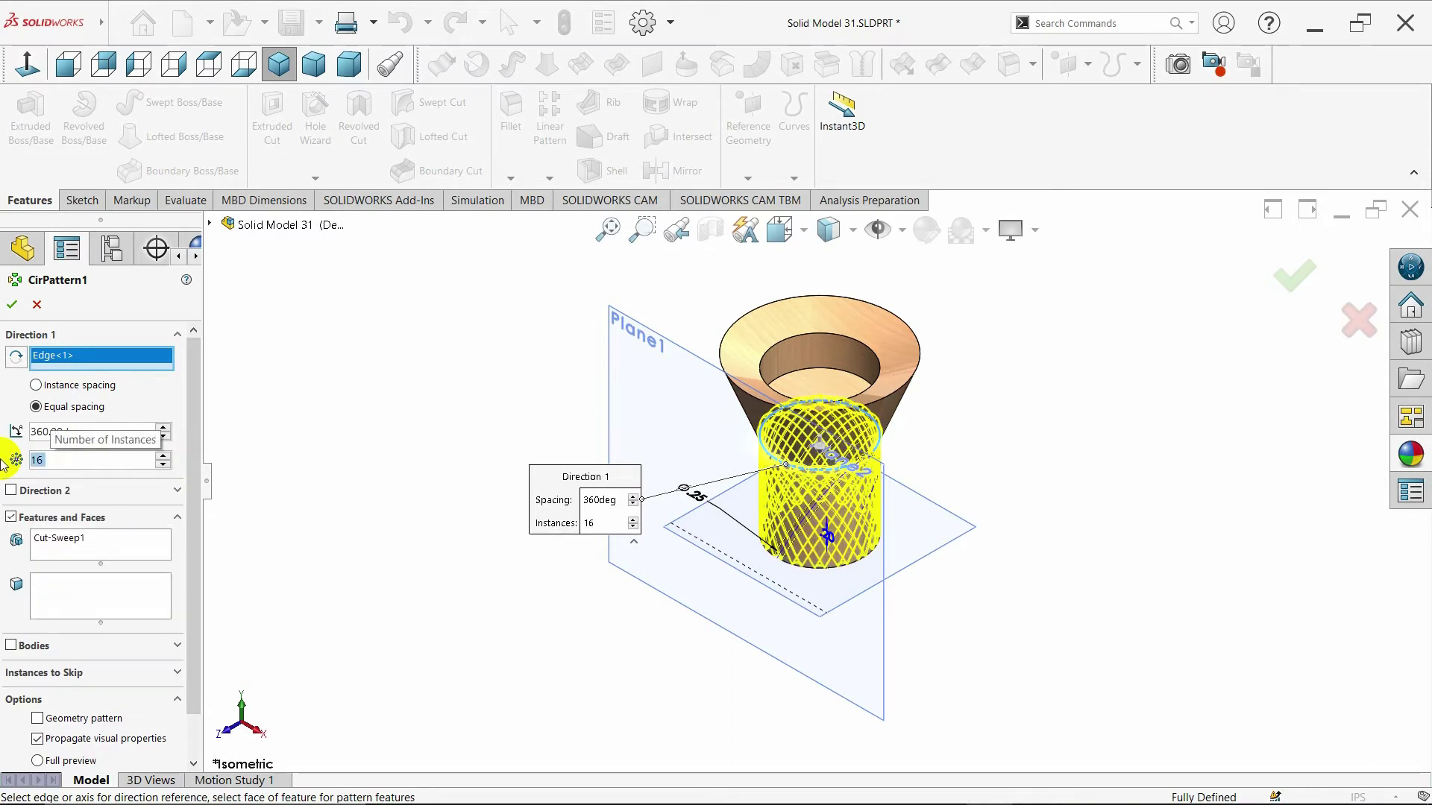
click(15, 305)
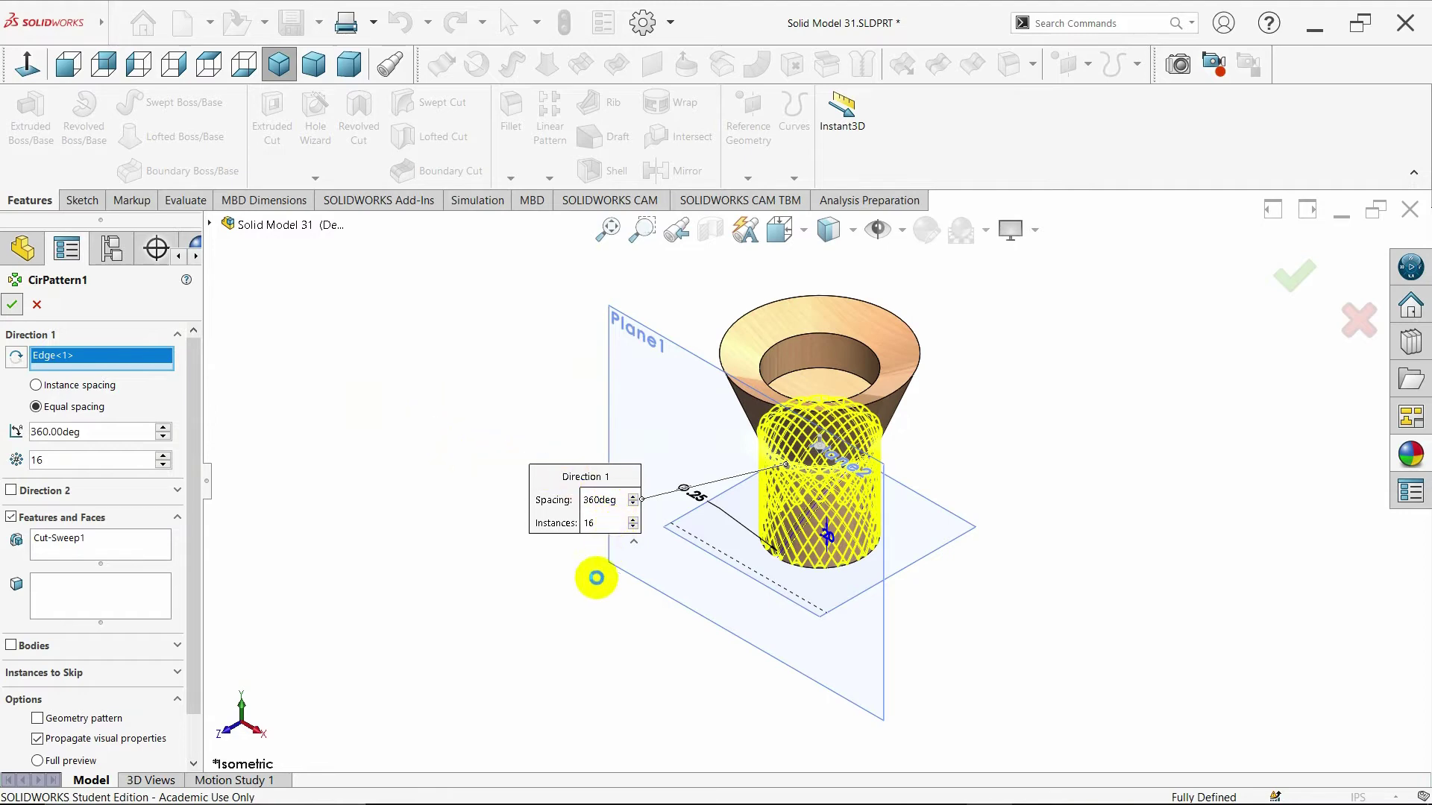
key(Return)
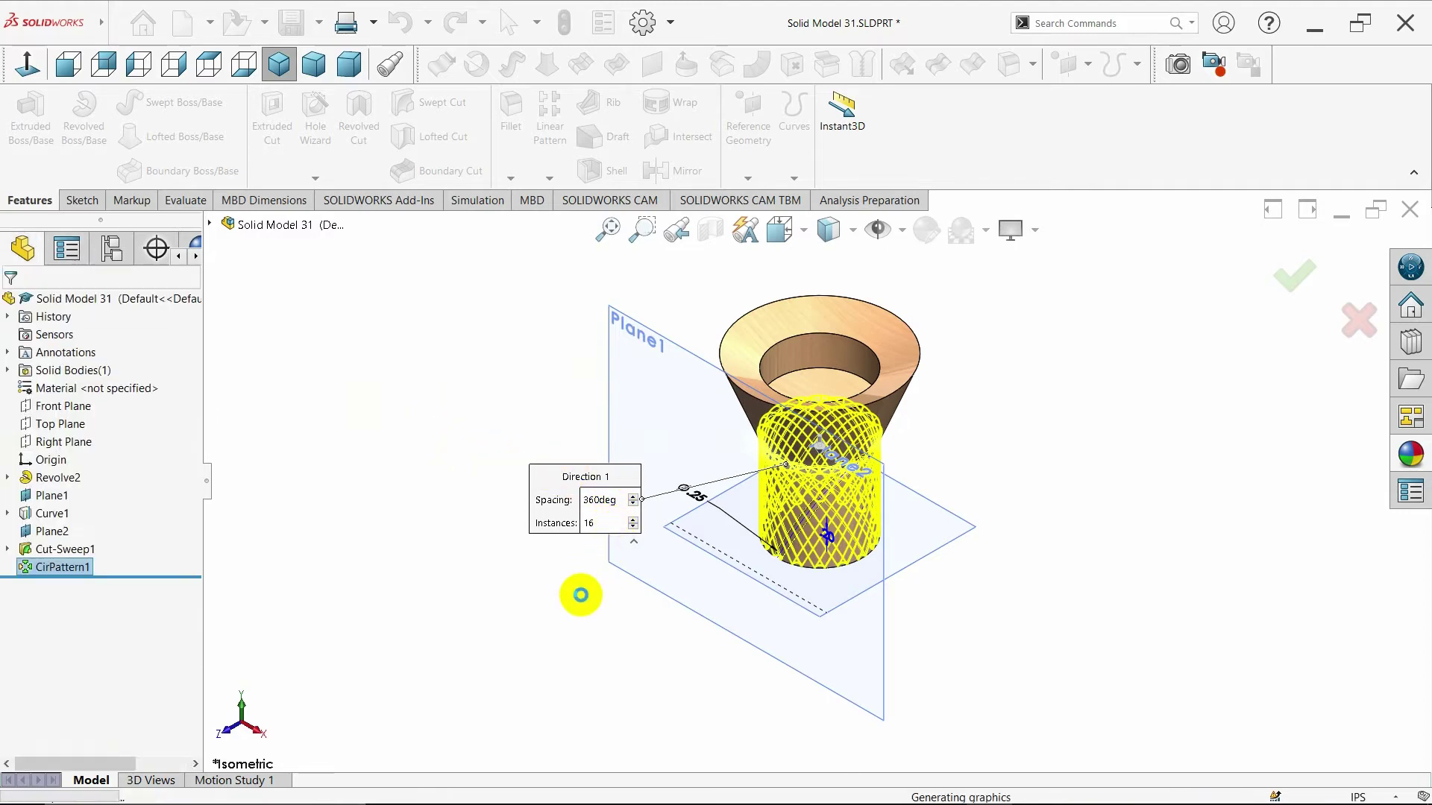
middle_drag(521, 543, 595, 431)
click(279, 64)
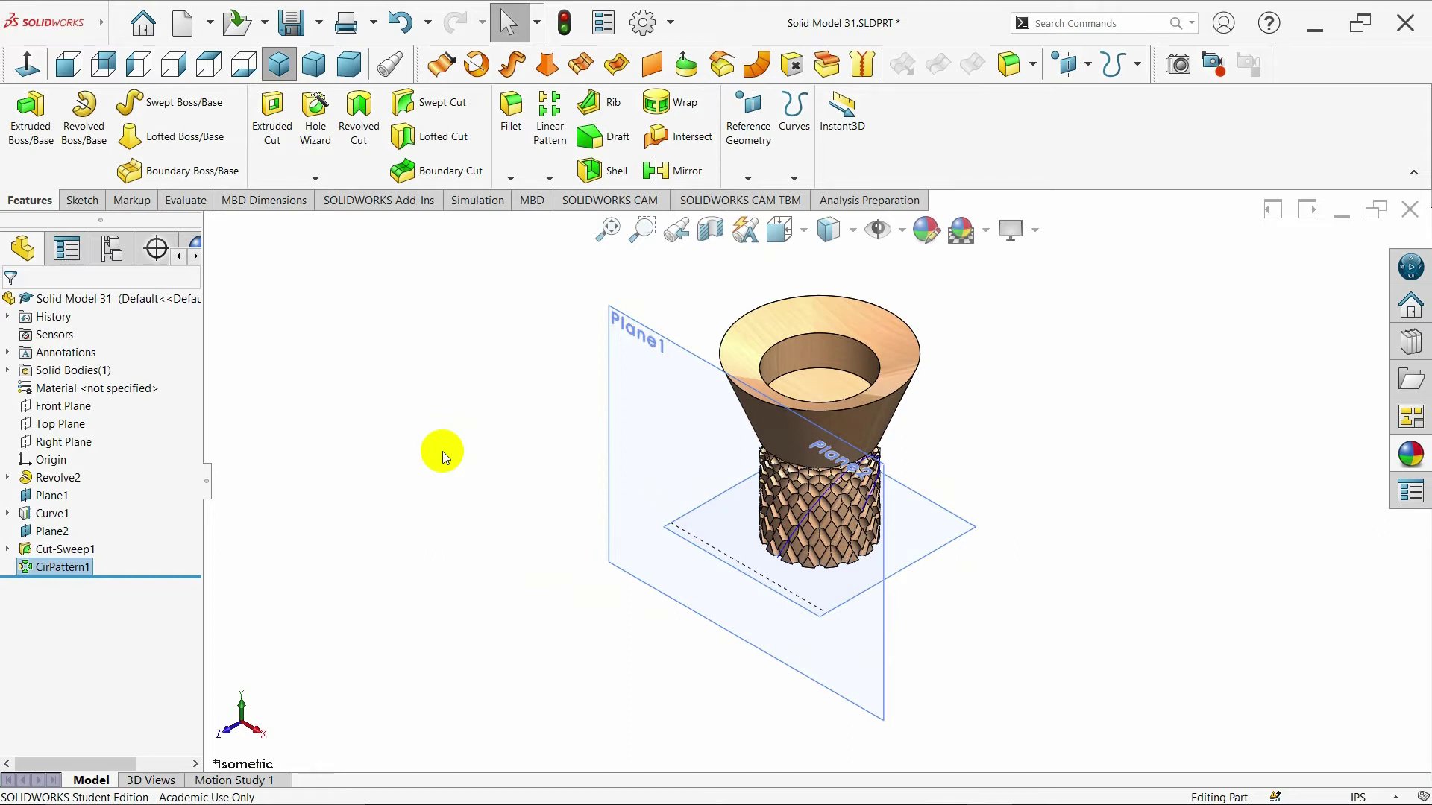
middle_drag(442, 451, 448, 351)
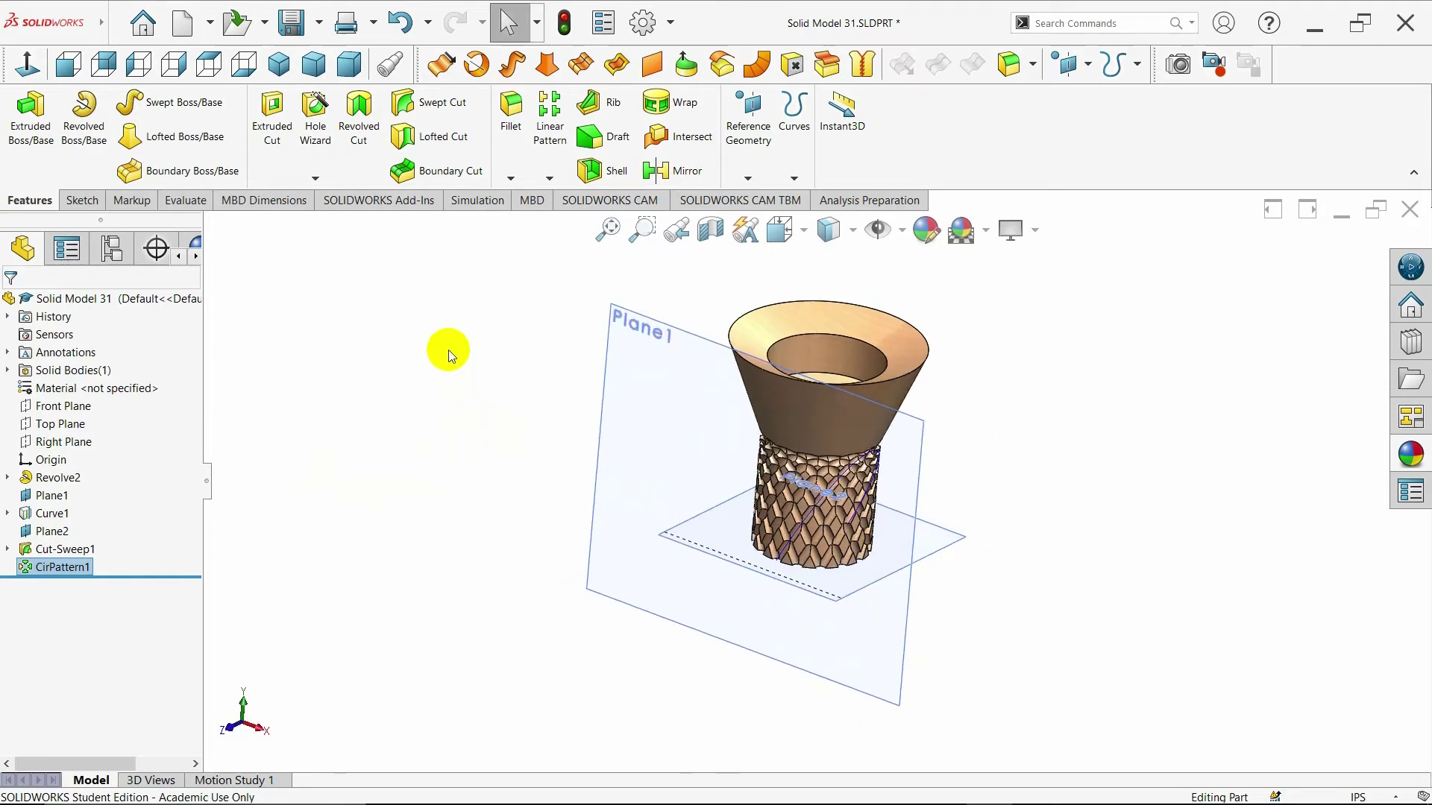
click(279, 64)
click(378, 466)
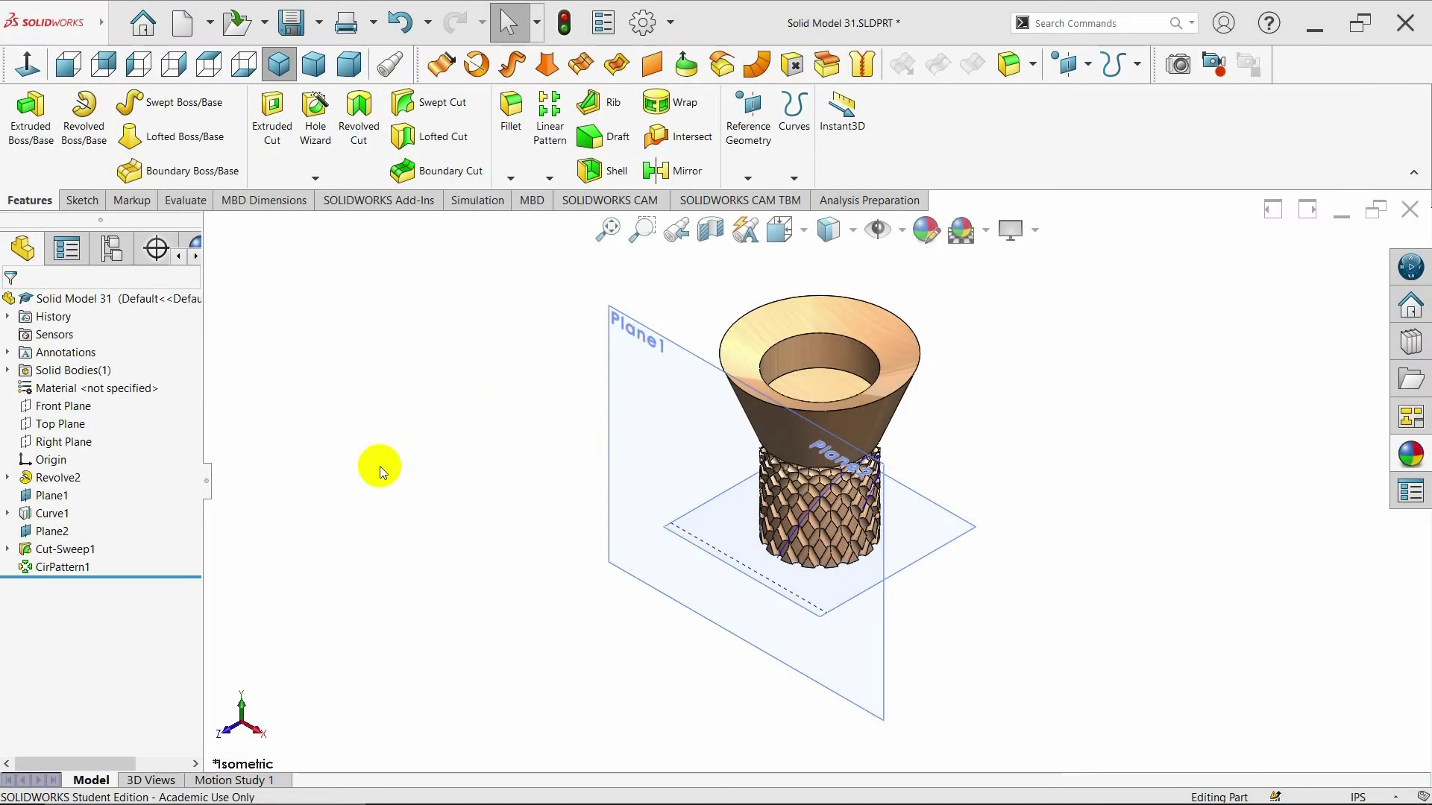
Start a new sketch on the Front Plane and display the model with its hidden lines visible
click(59, 409)
click(77, 387)
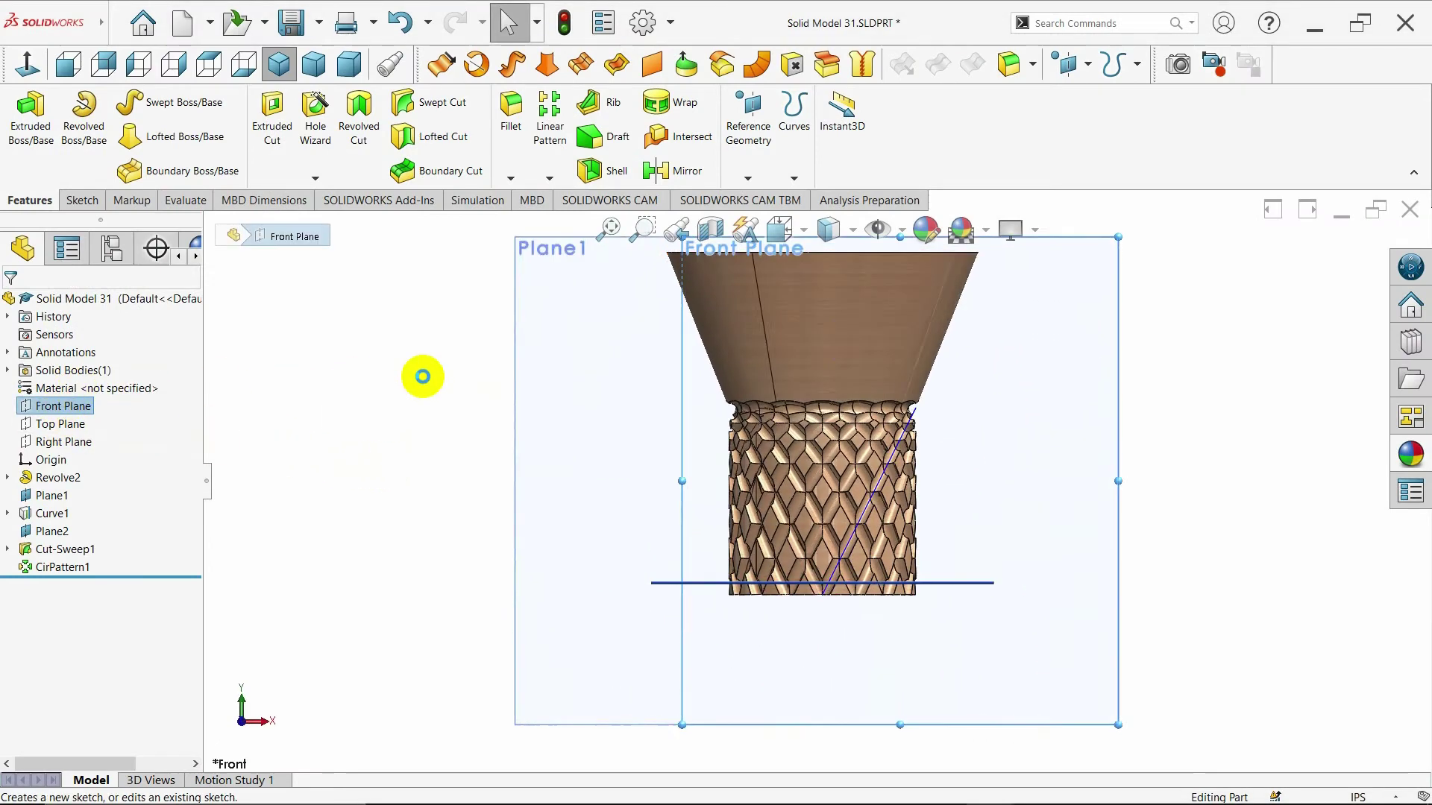
click(829, 229)
click(834, 364)
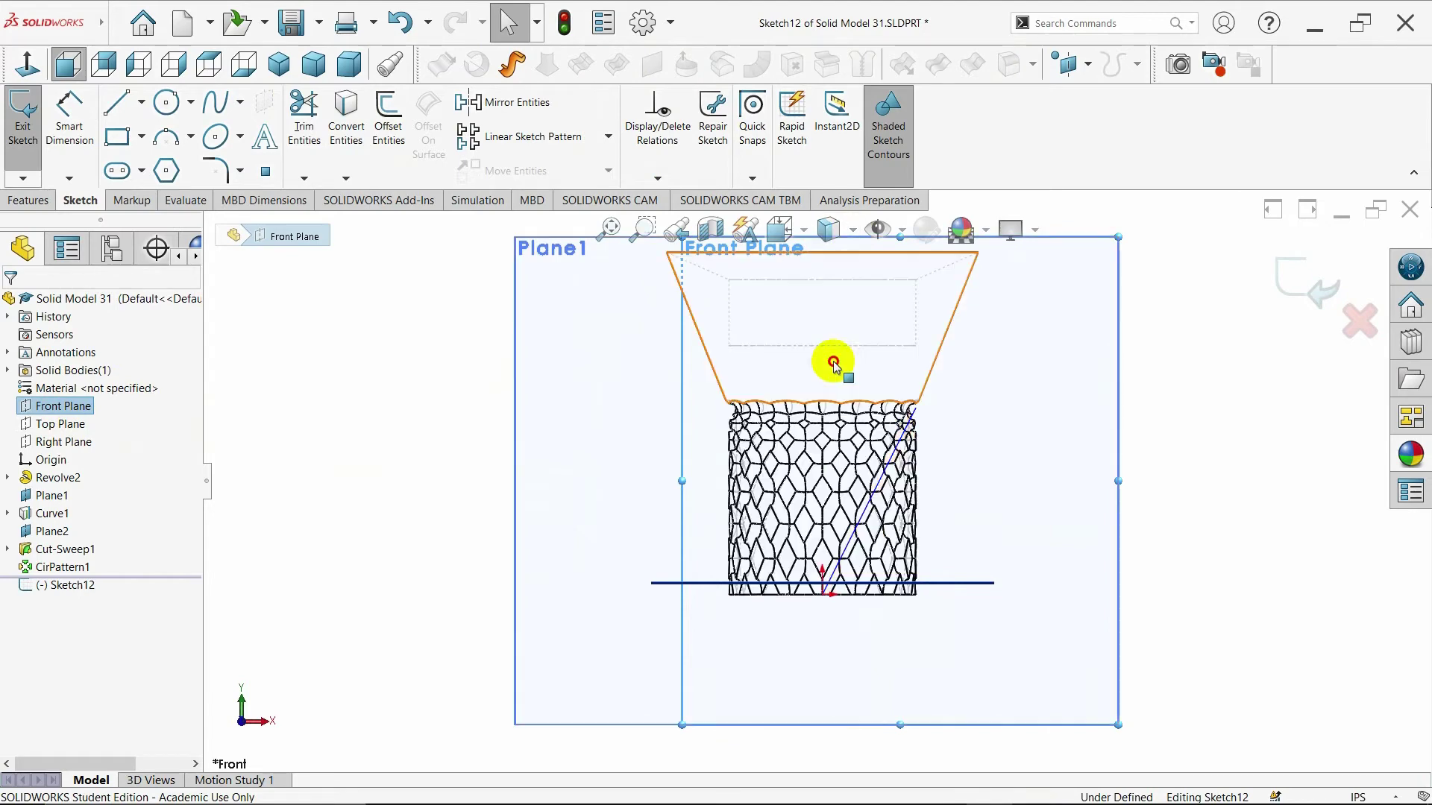
scroll(940, 321, down, 3)
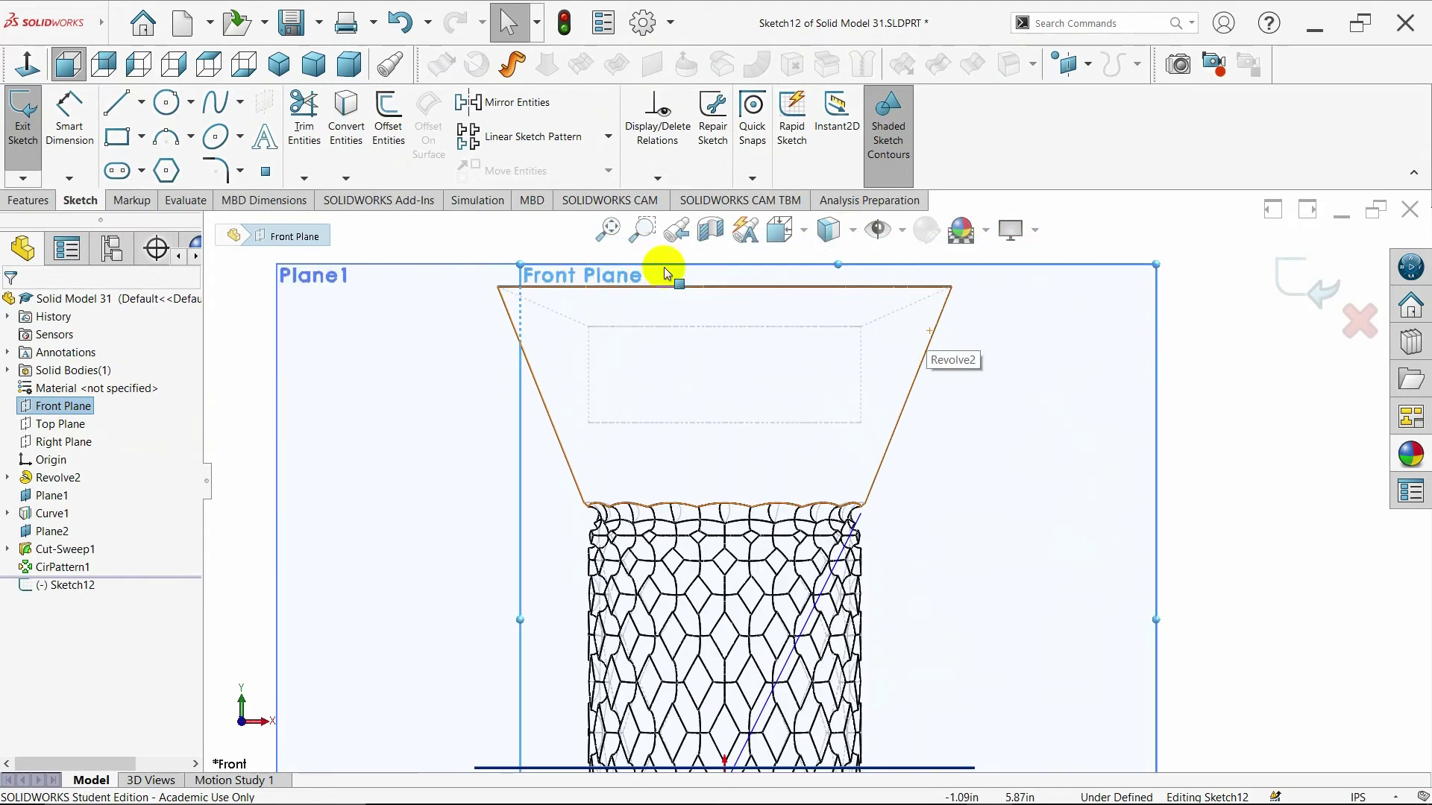
Sketch a vertical line from the bore's upper corner to the top rim level, continuing horizontally to the flare's outer corner
click(115, 102)
click(860, 423)
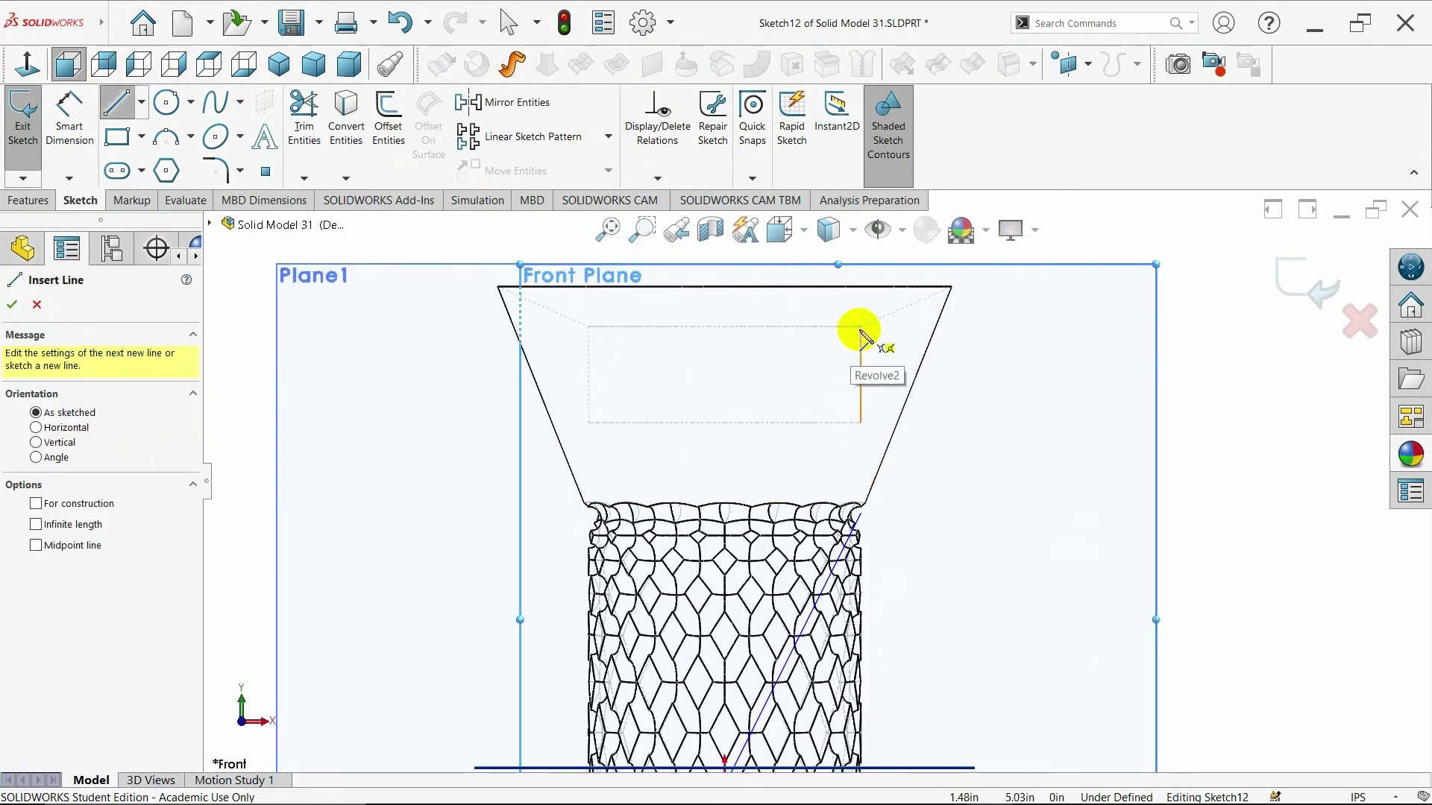
click(861, 326)
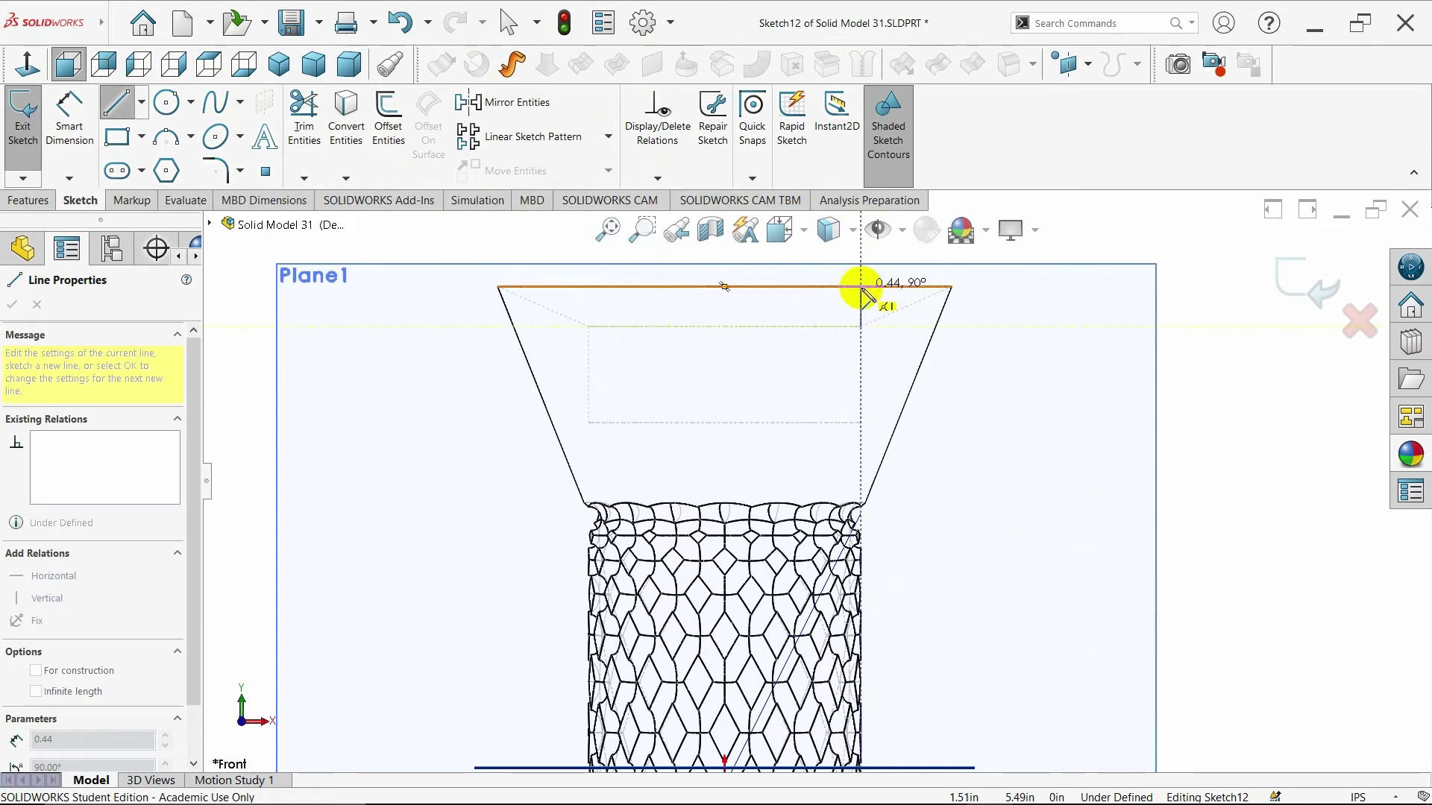
click(861, 287)
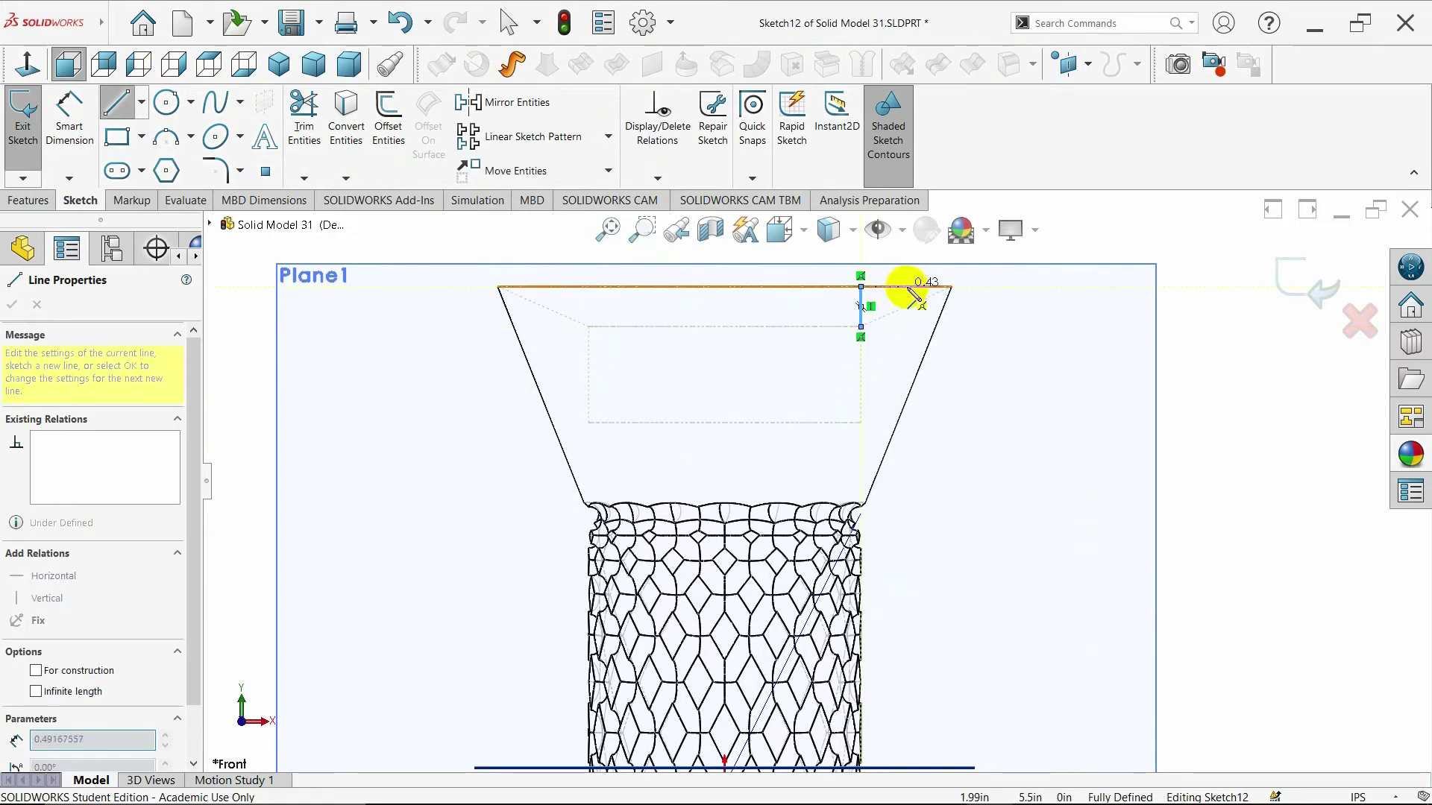
click(952, 287)
key(Escape)
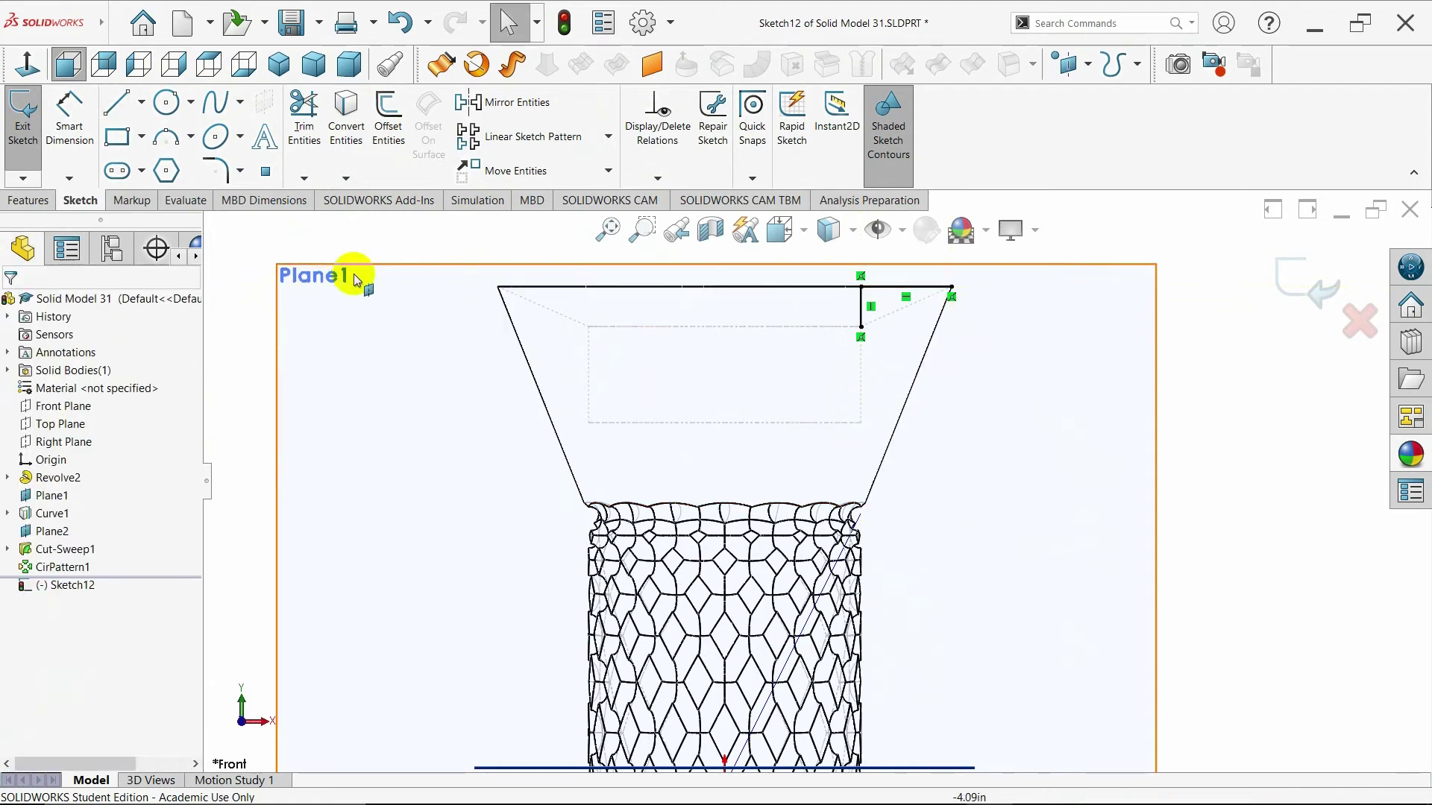
Create a 0.10 in thick rib on both sides of the sketch, with the model shaded with edges
click(31, 200)
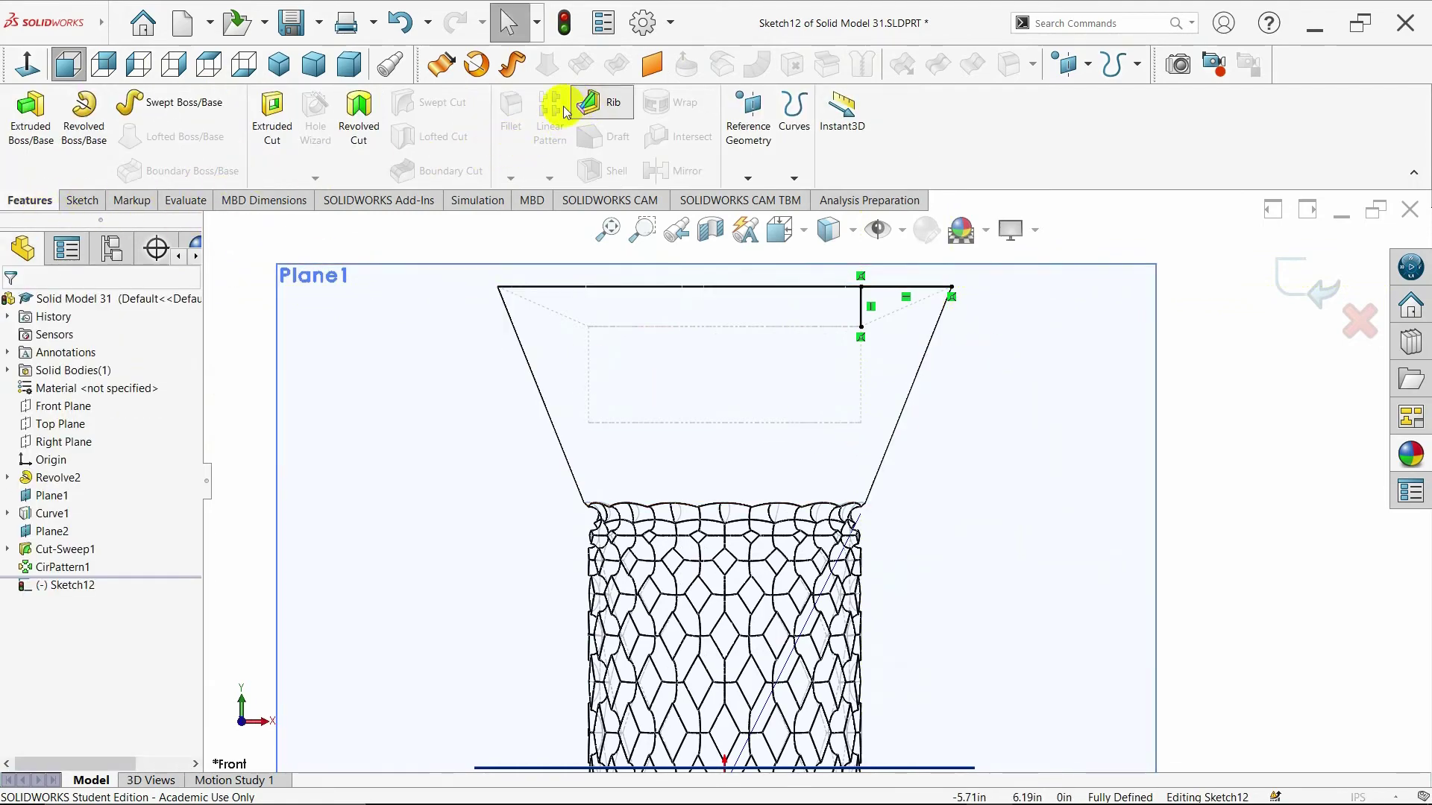
click(593, 104)
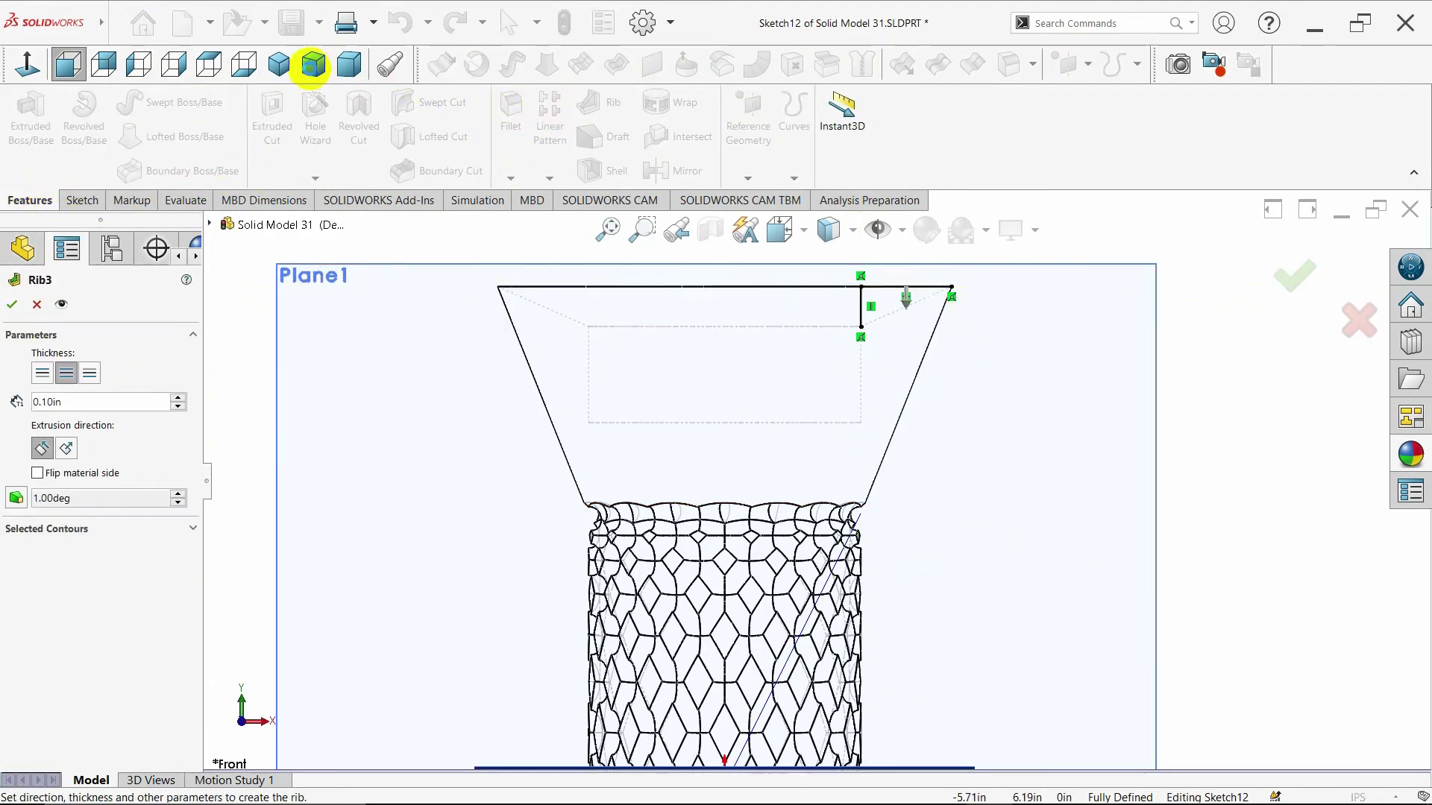
click(842, 231)
click(830, 297)
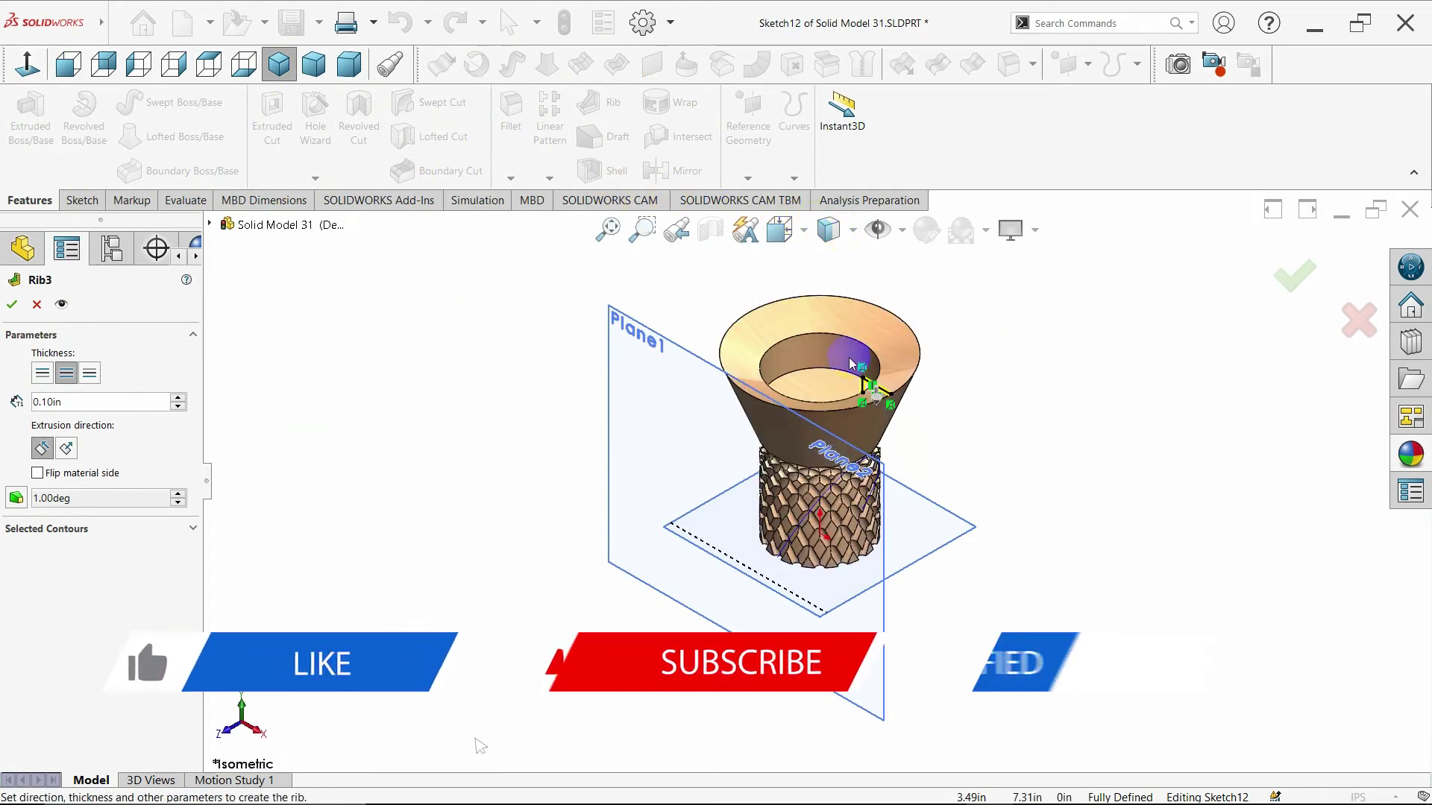
click(12, 305)
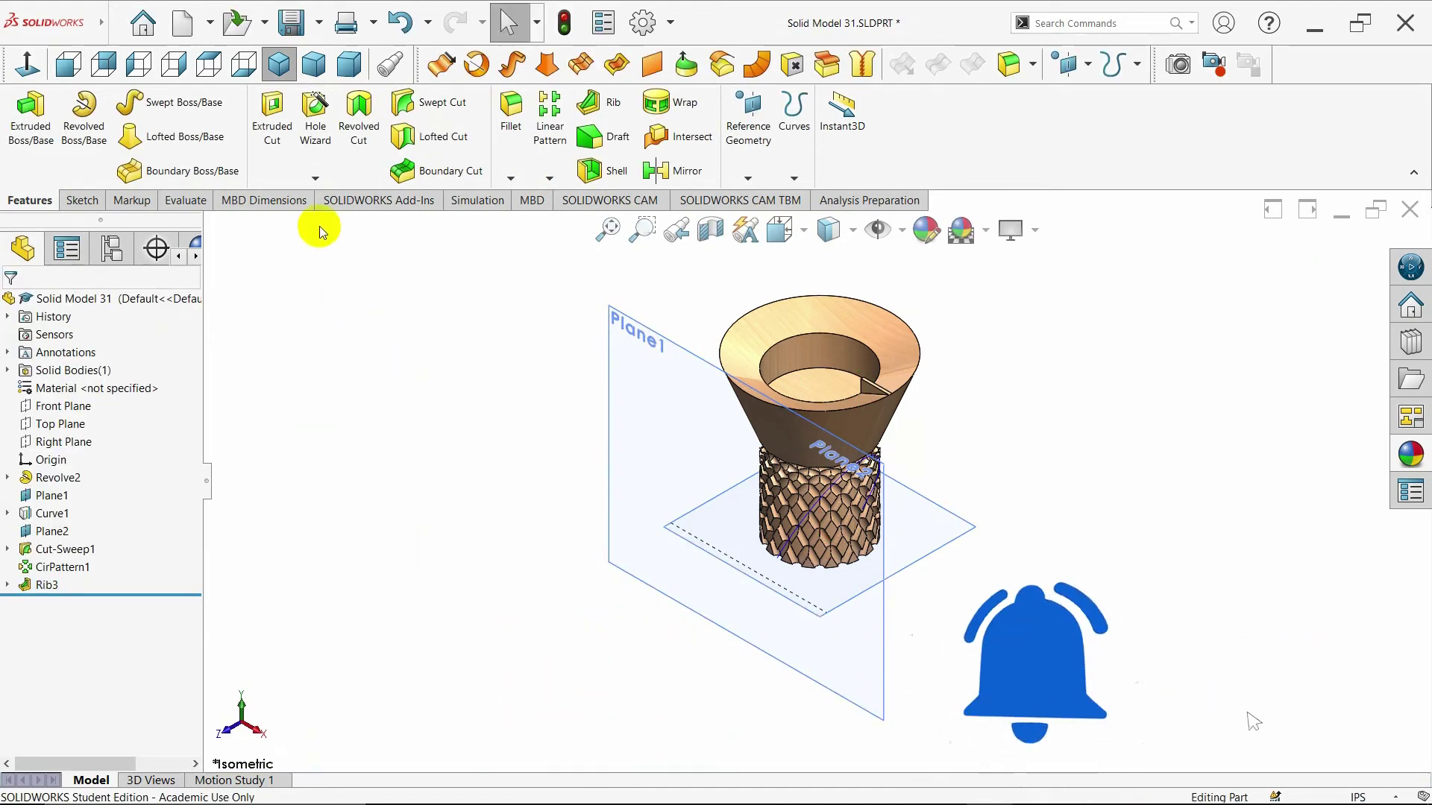
click(551, 179)
click(563, 197)
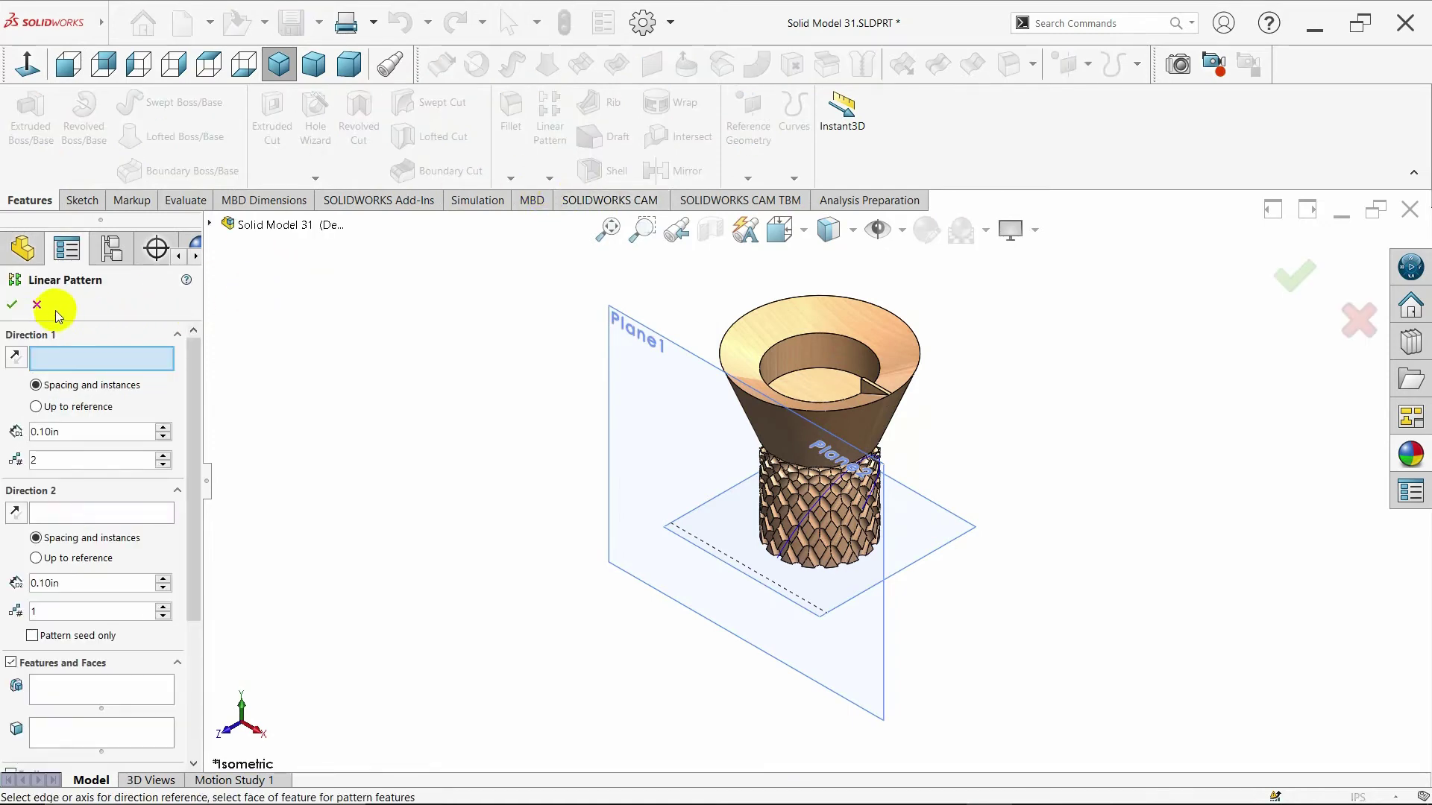
click(37, 304)
Pattern the rib circularly around the bore's upper edge with 20 equally spaced instances over 360 degrees
click(551, 179)
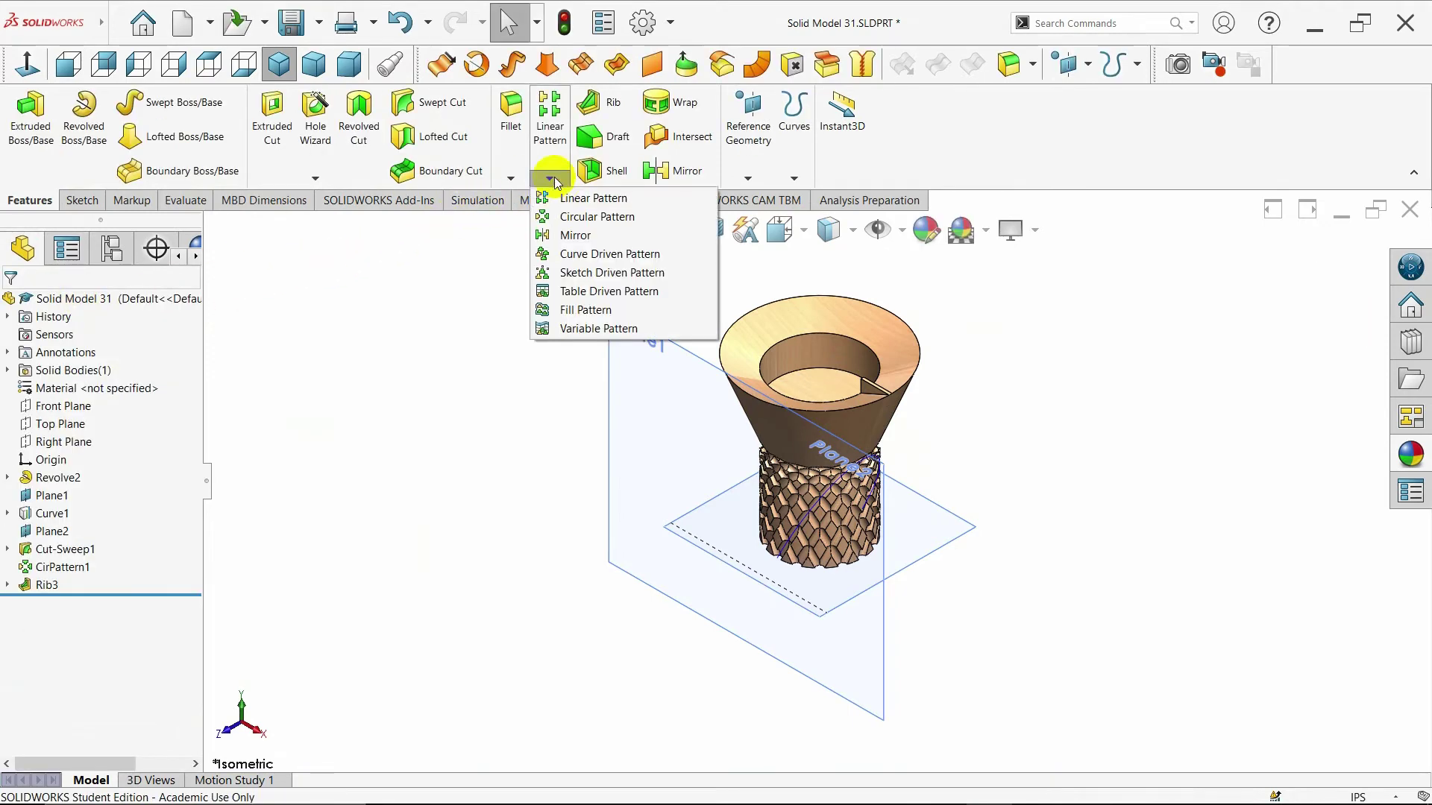
click(558, 216)
click(140, 358)
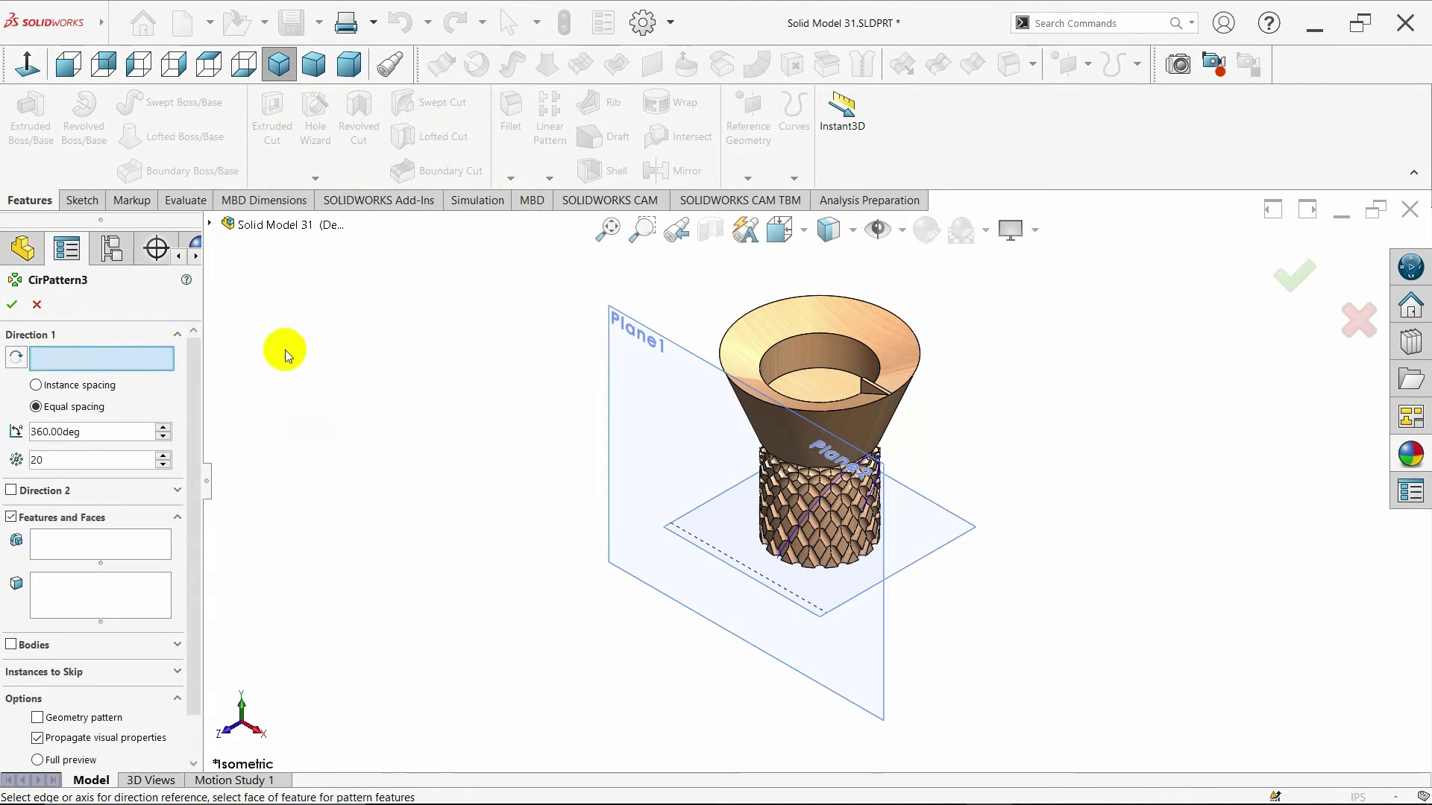
click(775, 347)
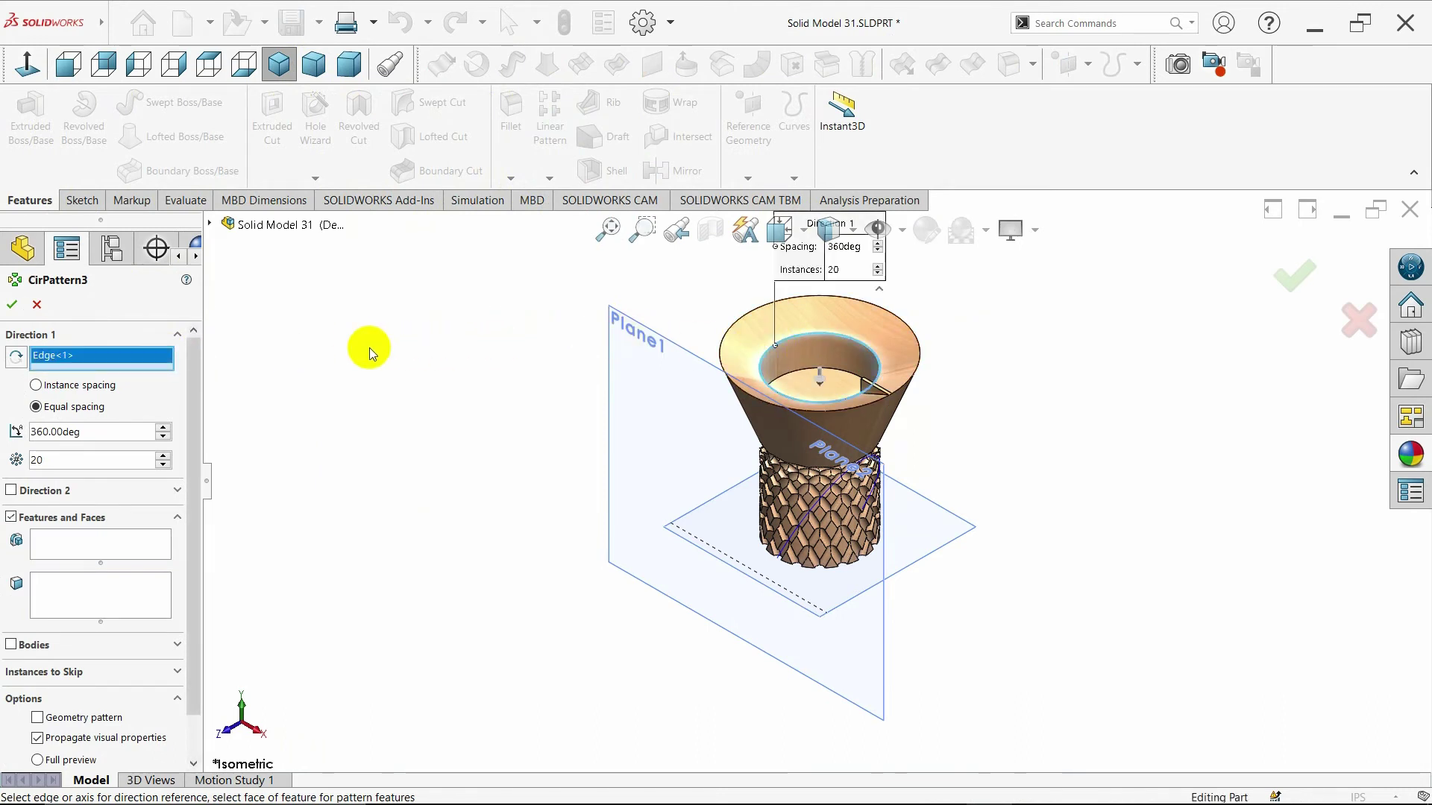
click(110, 547)
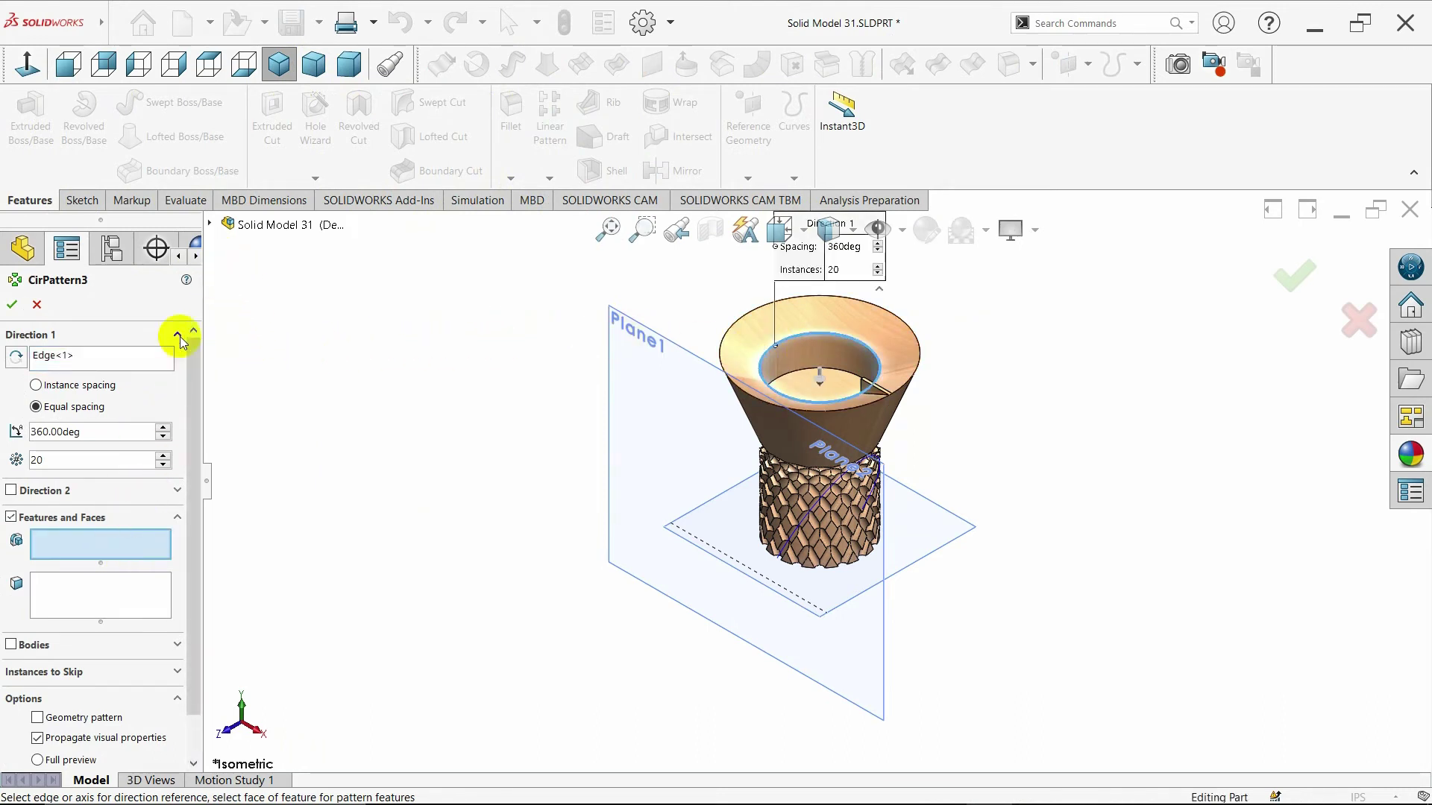
click(210, 224)
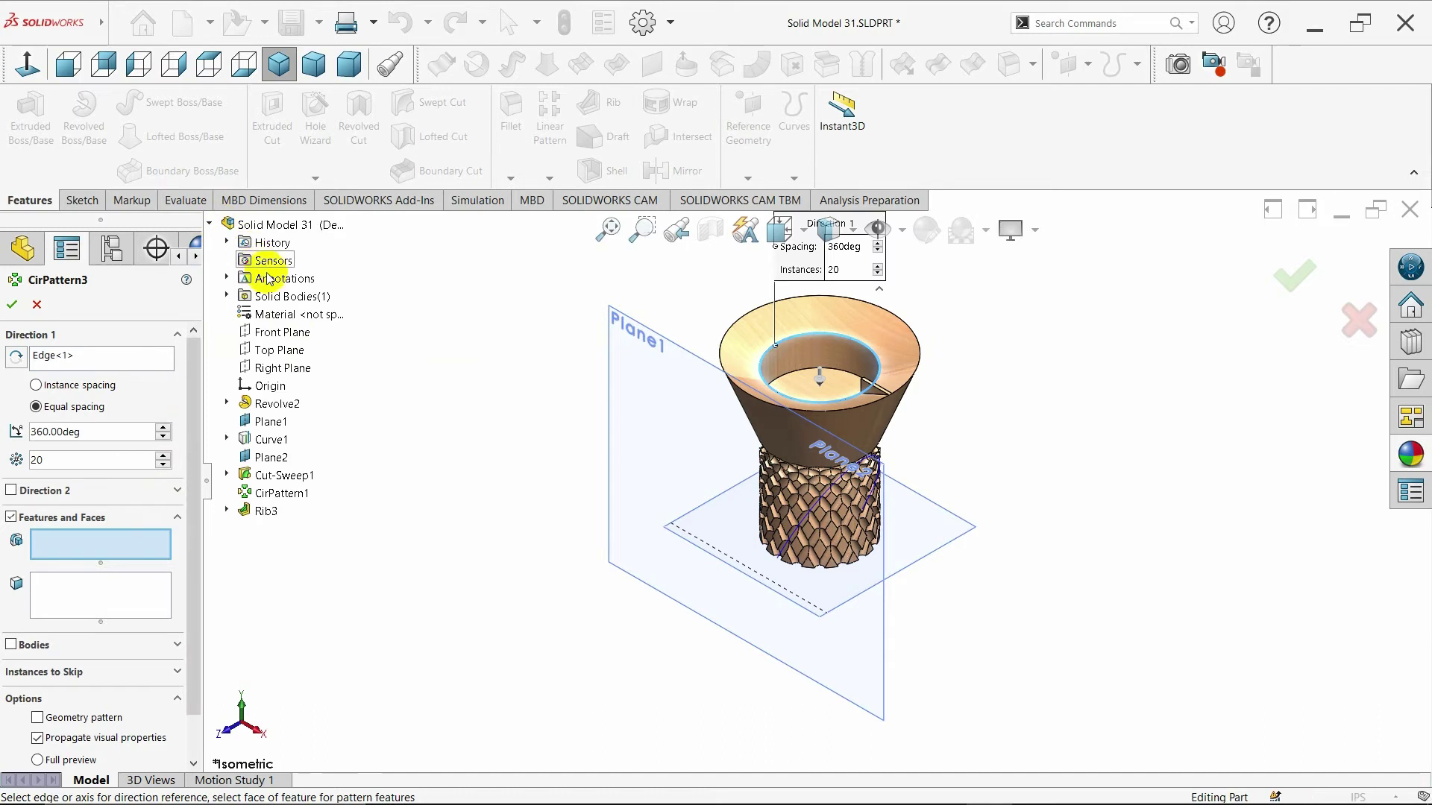
click(265, 512)
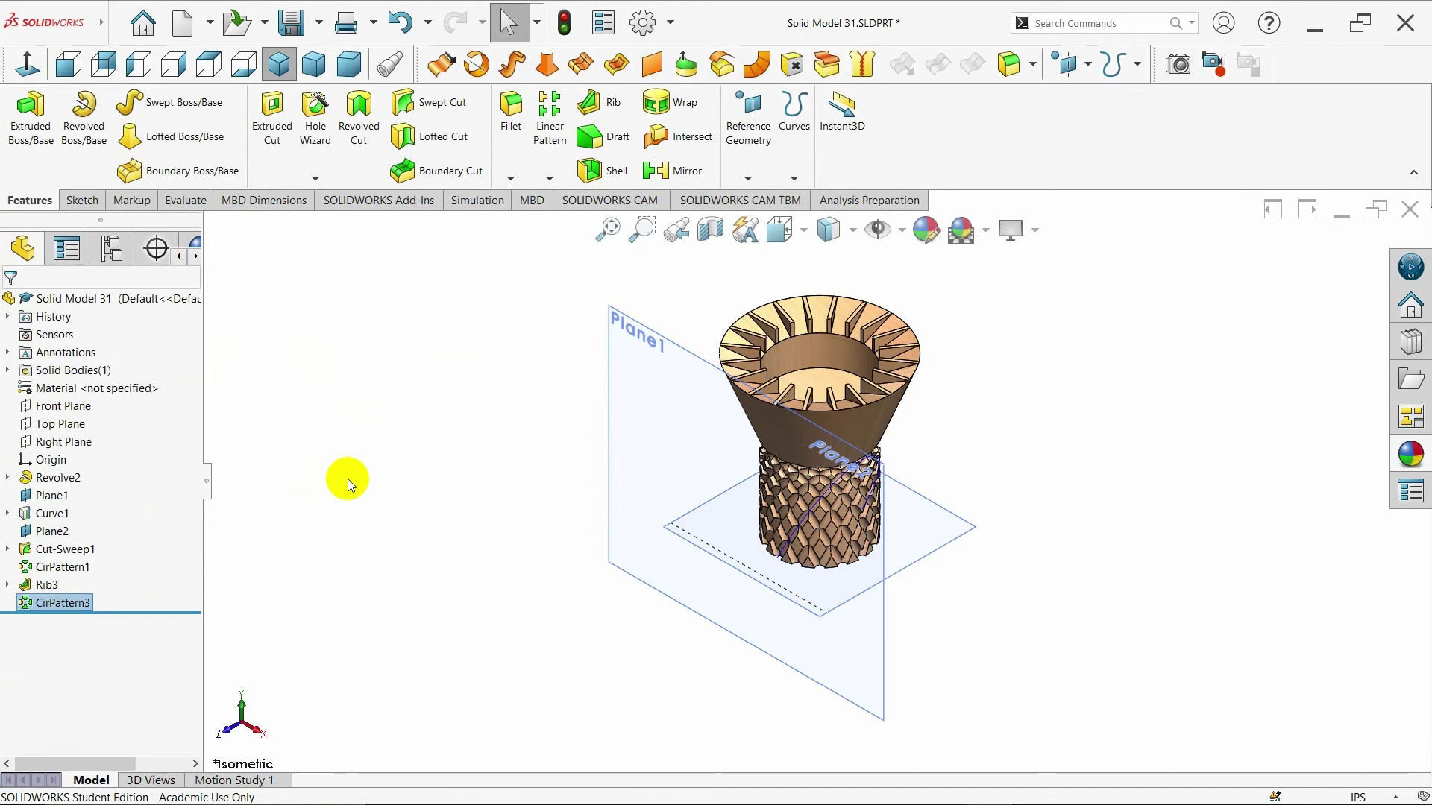
Edit the rib's circular pattern to have 40 equally spaced instances over 360 degrees
middle_drag(384, 505, 237, 562)
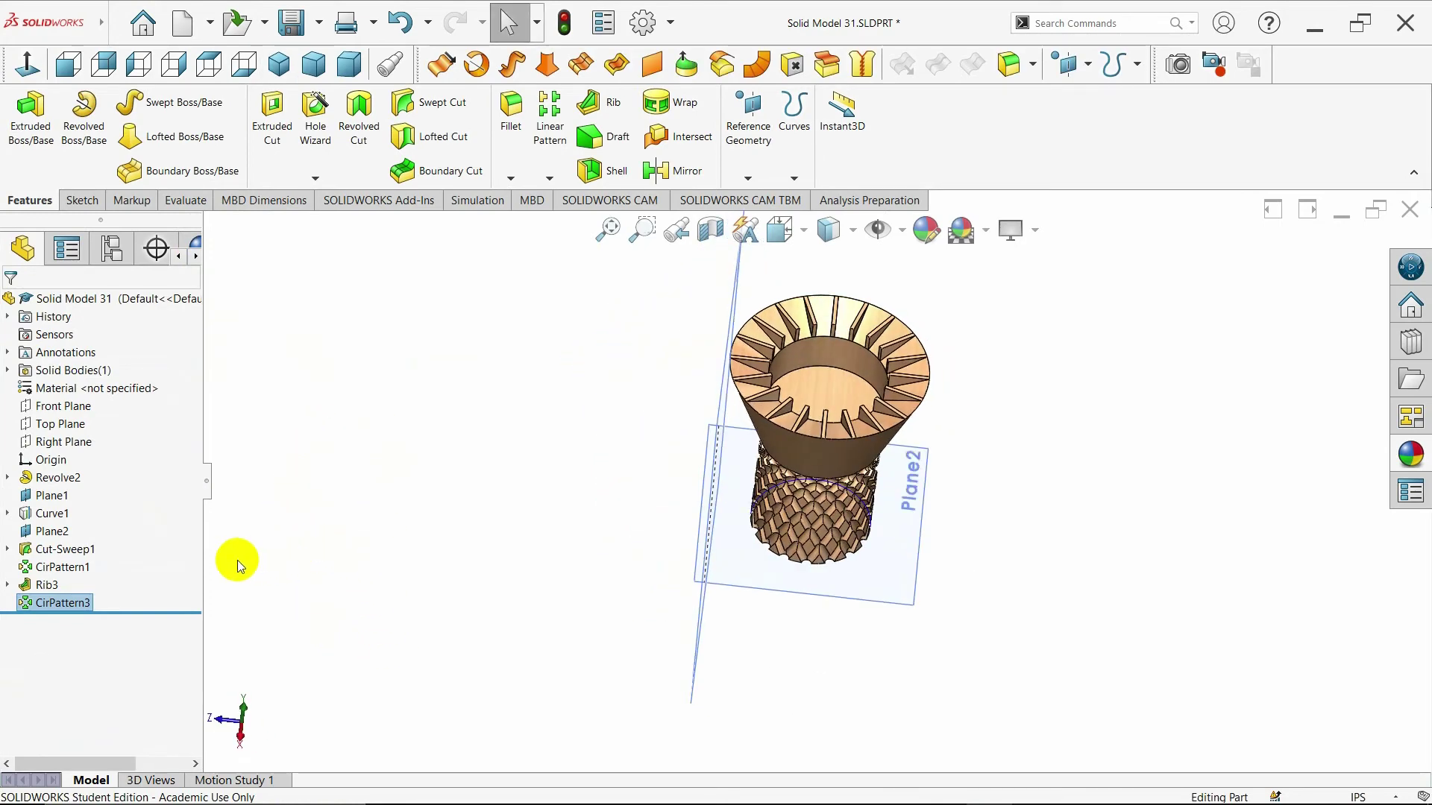
right_click(75, 604)
click(86, 437)
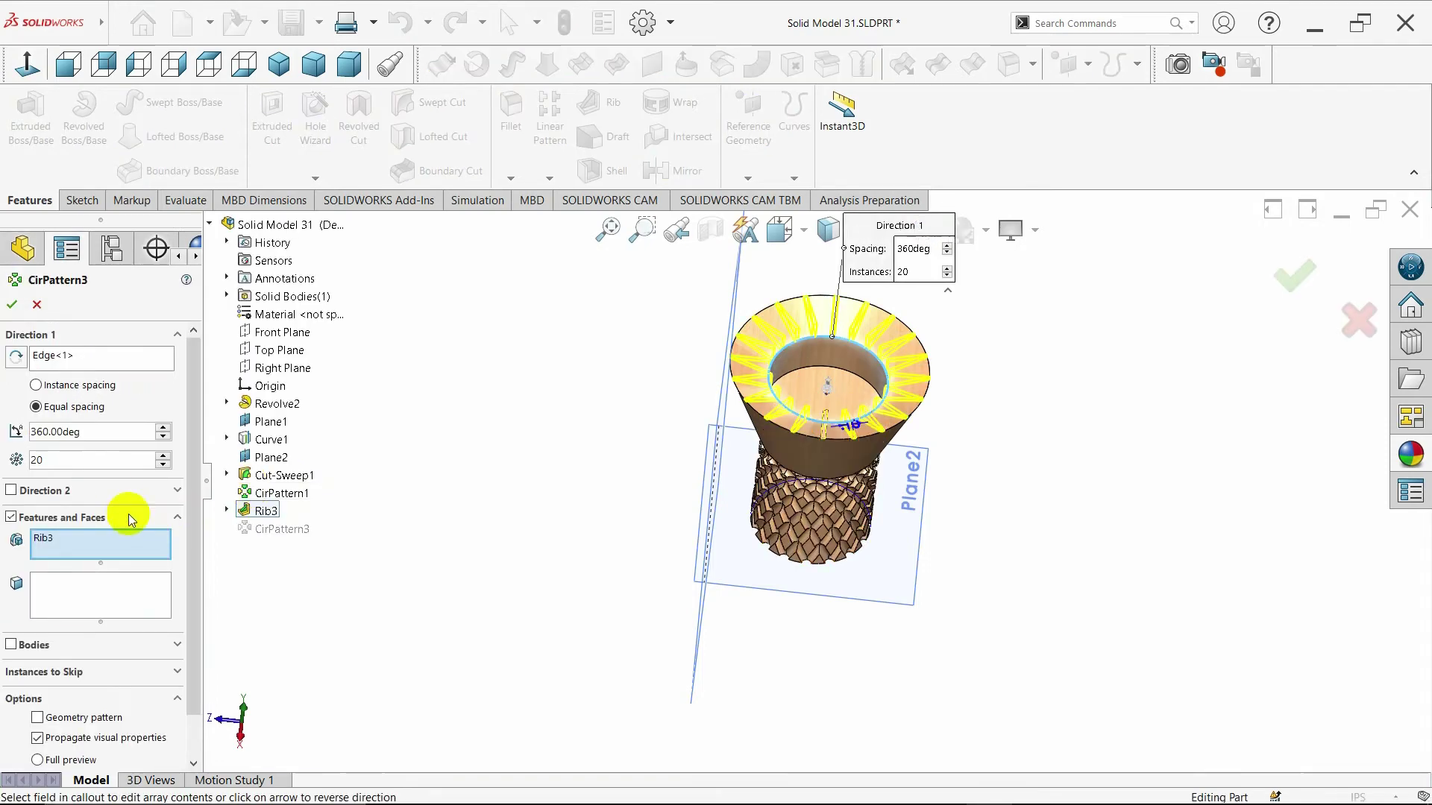
click(163, 455)
click(162, 455)
click(163, 455)
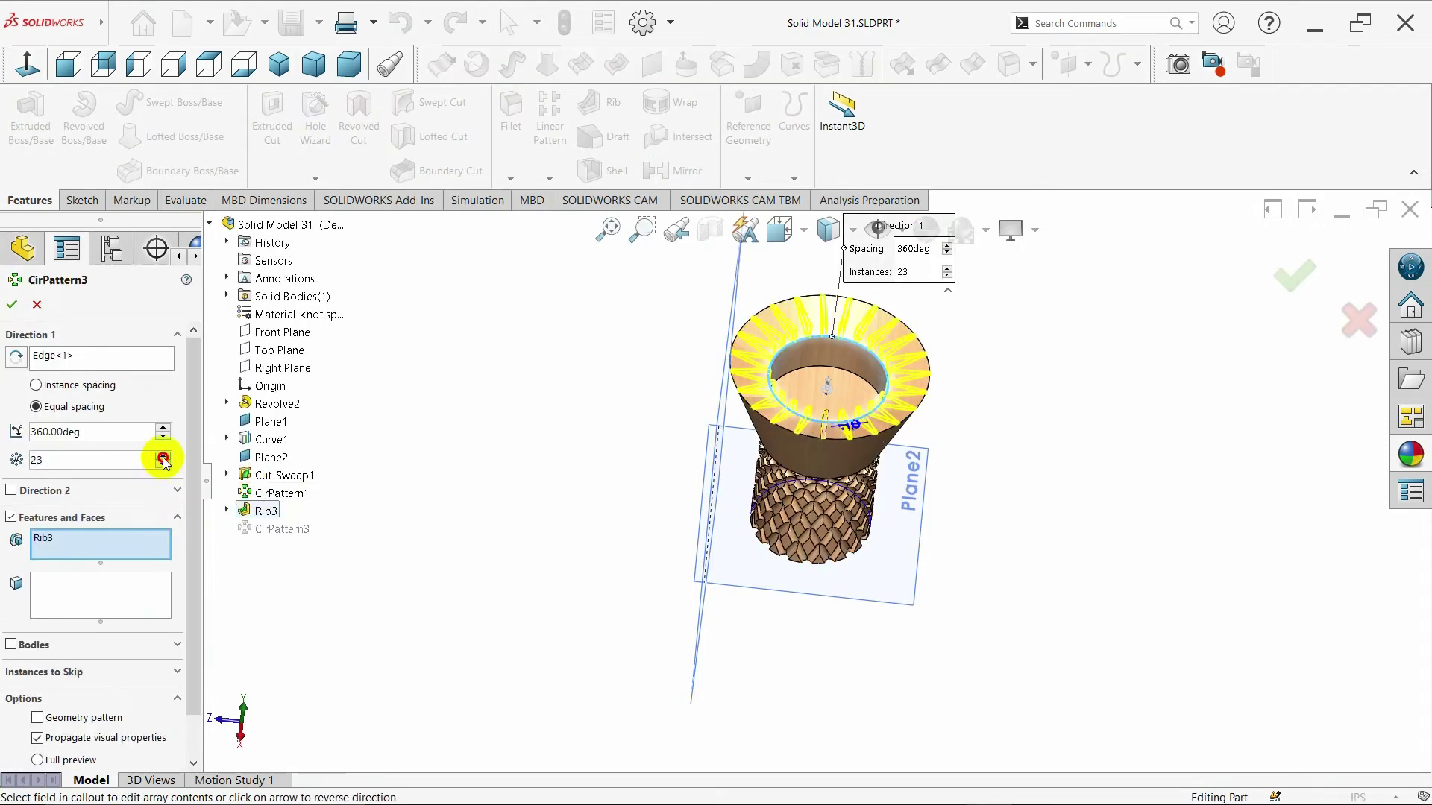
click(162, 455)
click(162, 455)
click(163, 455)
click(162, 455)
click(162, 455)
click(162, 455)
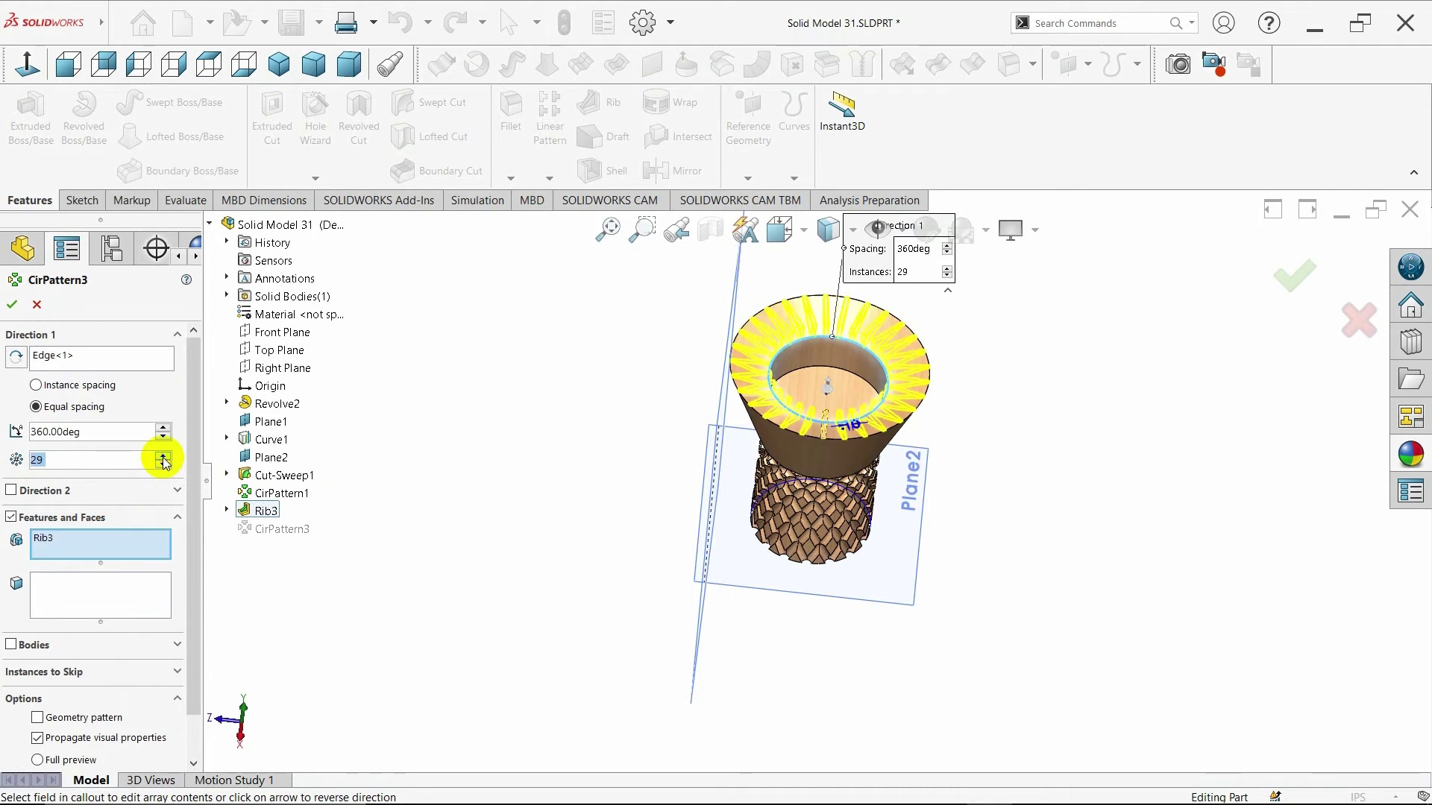
click(162, 456)
click(162, 456)
click(162, 455)
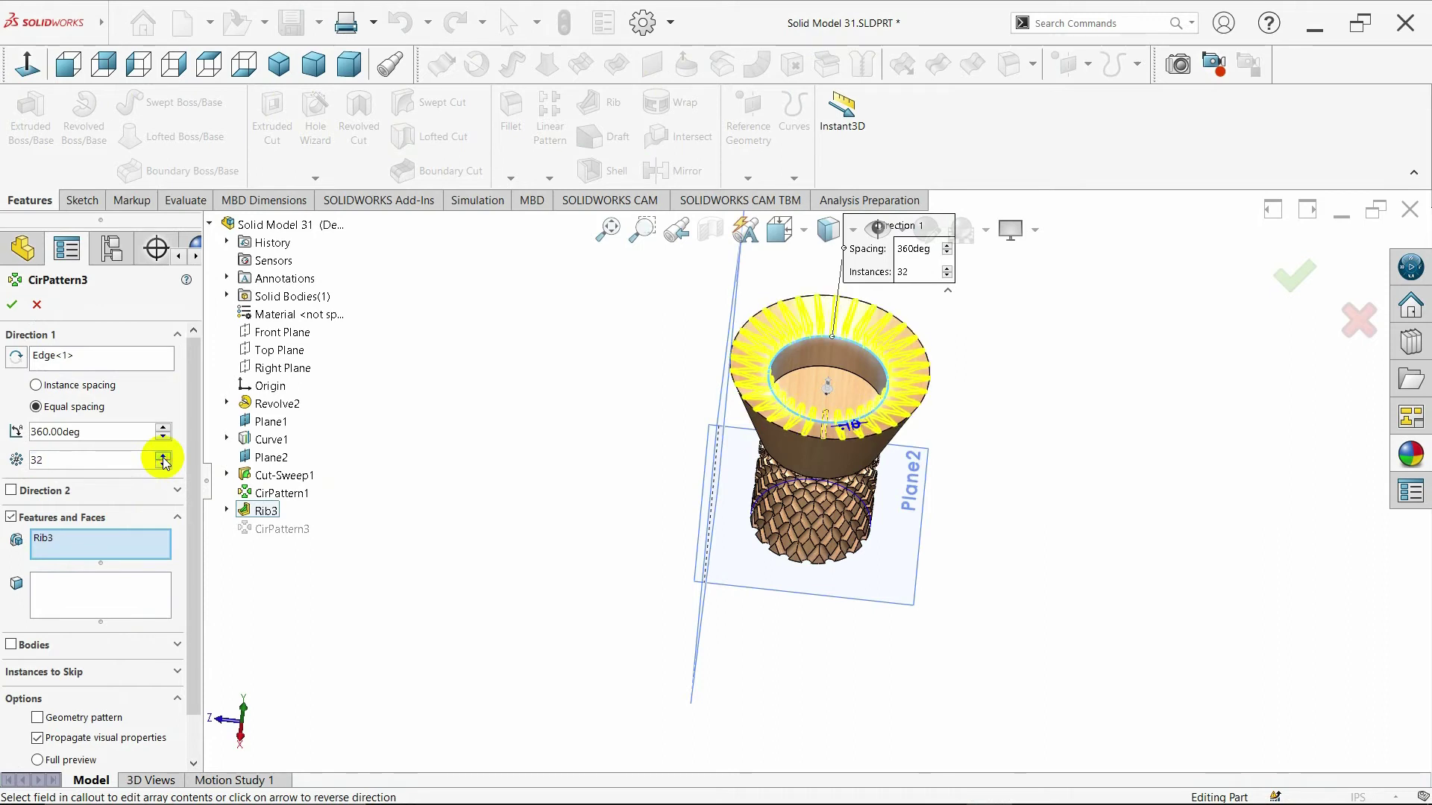
click(163, 455)
click(163, 456)
click(162, 456)
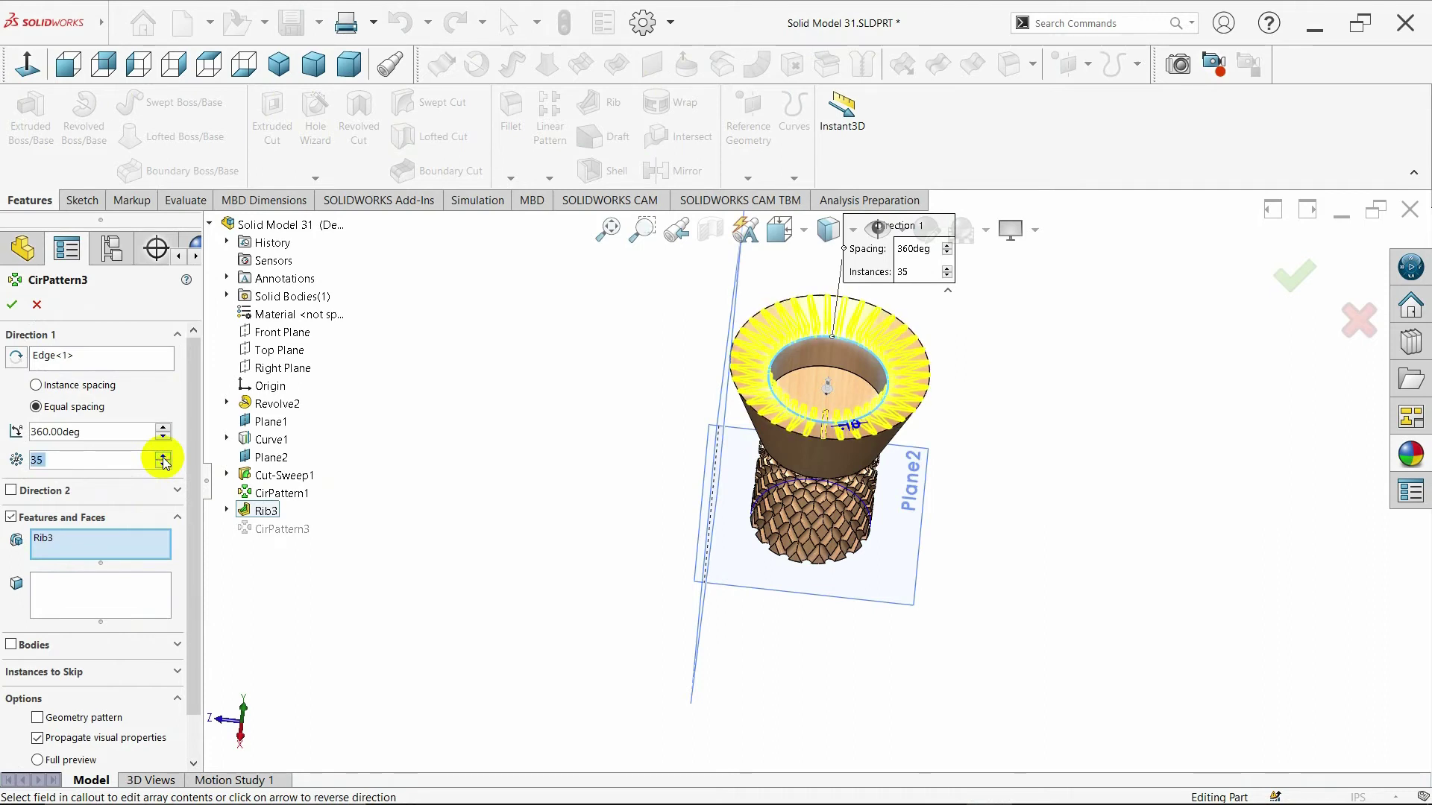
click(163, 455)
click(162, 455)
click(163, 456)
click(163, 456)
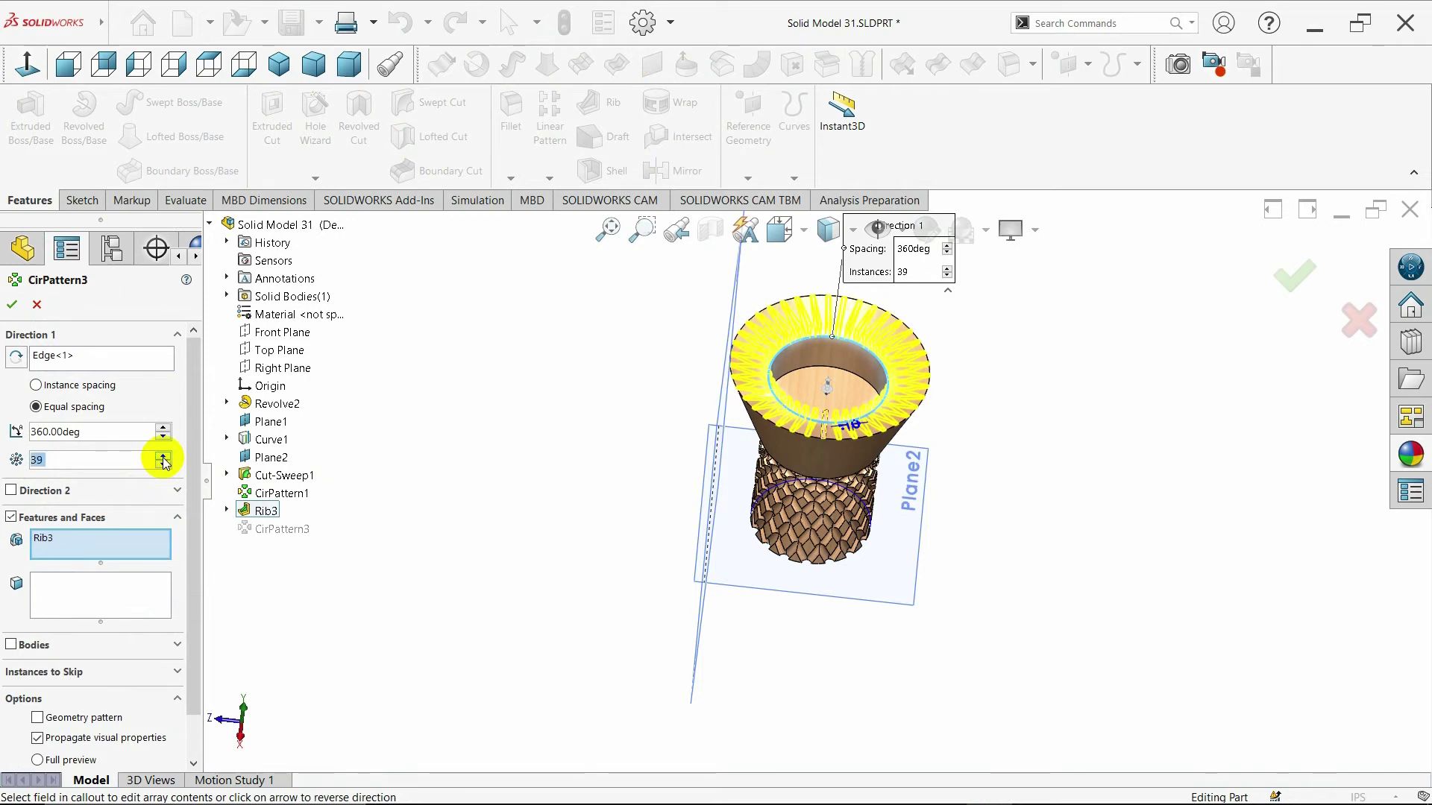
click(163, 456)
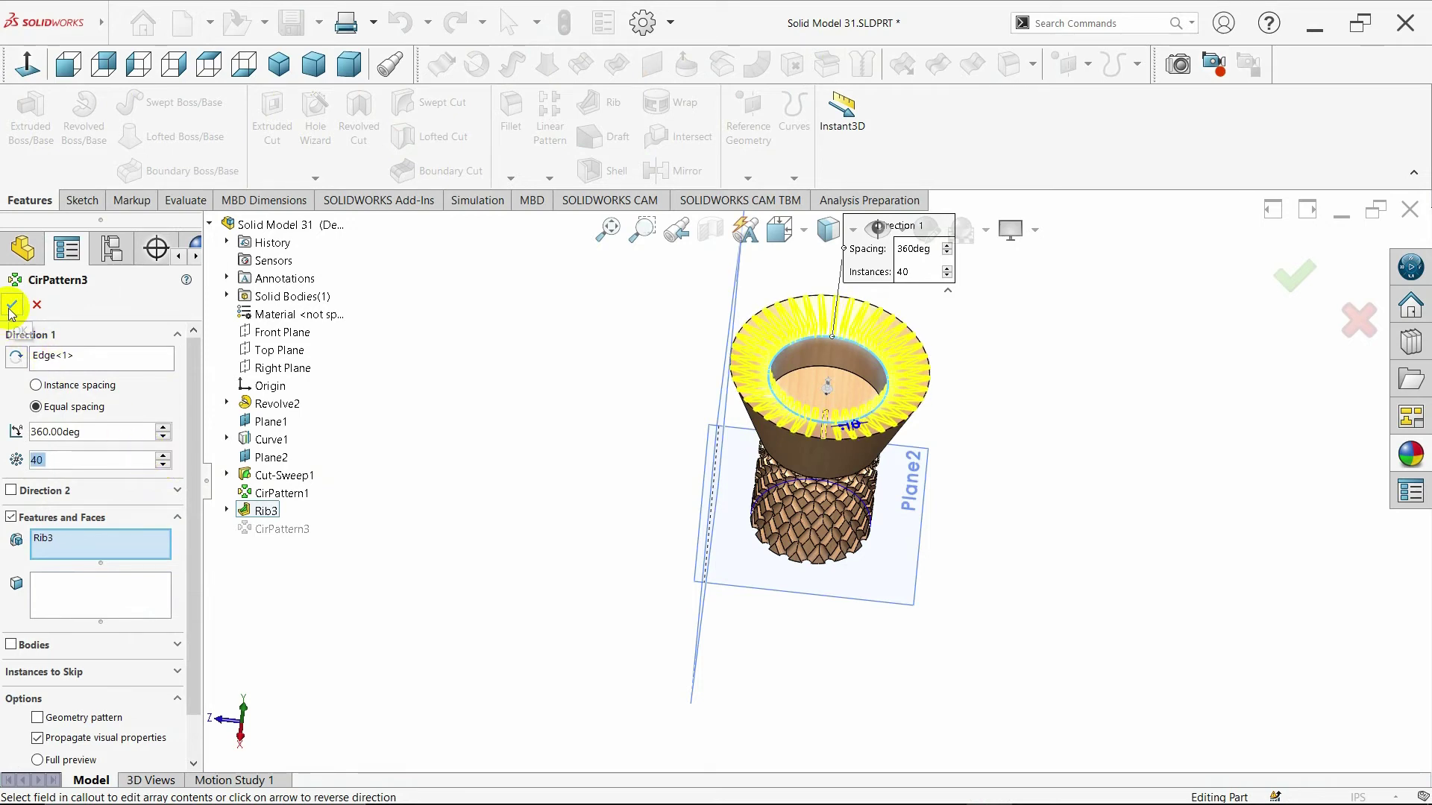
click(11, 306)
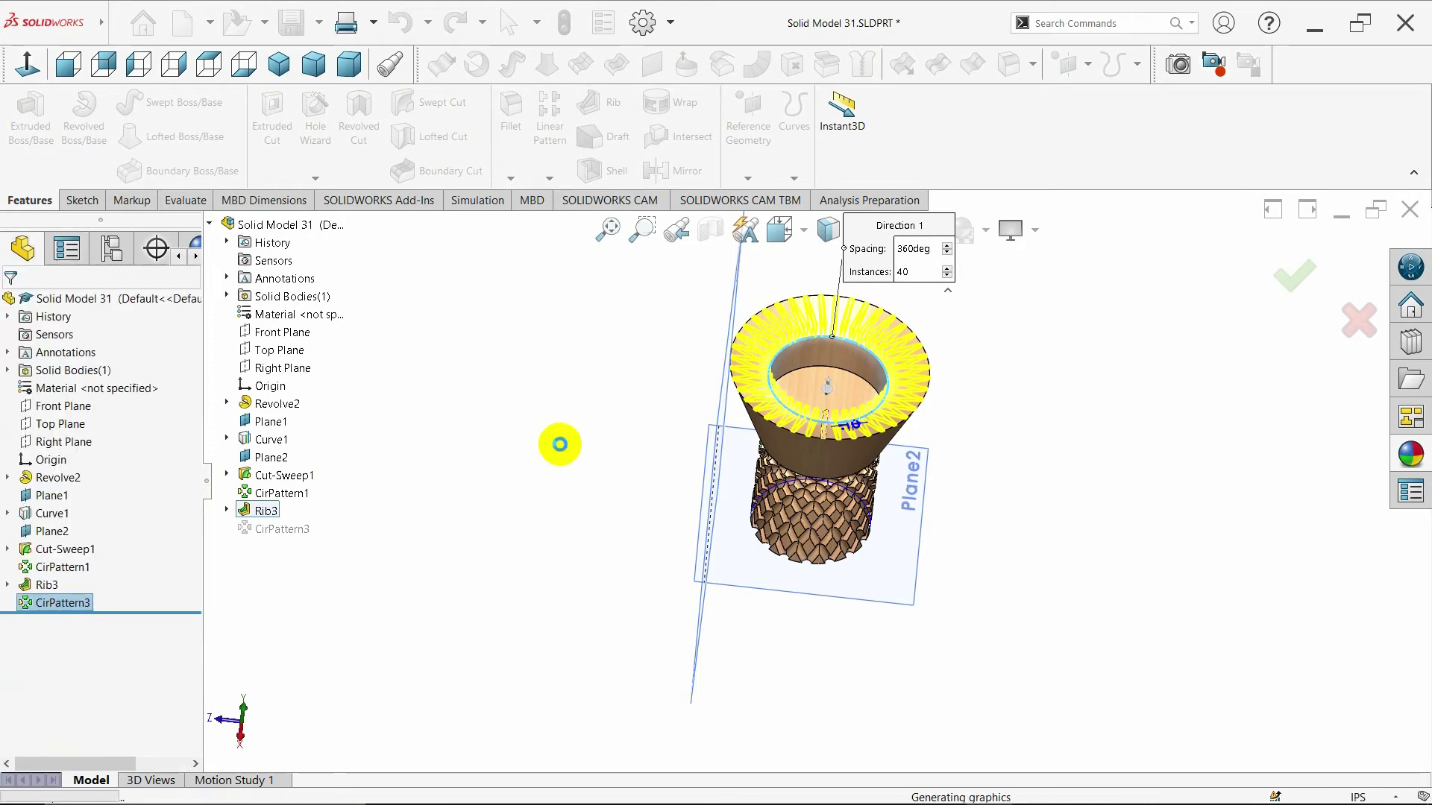
Hide Plane1, Plane2 and the helix curve, and show the model in isometric view
middle_drag(959, 508, 865, 537)
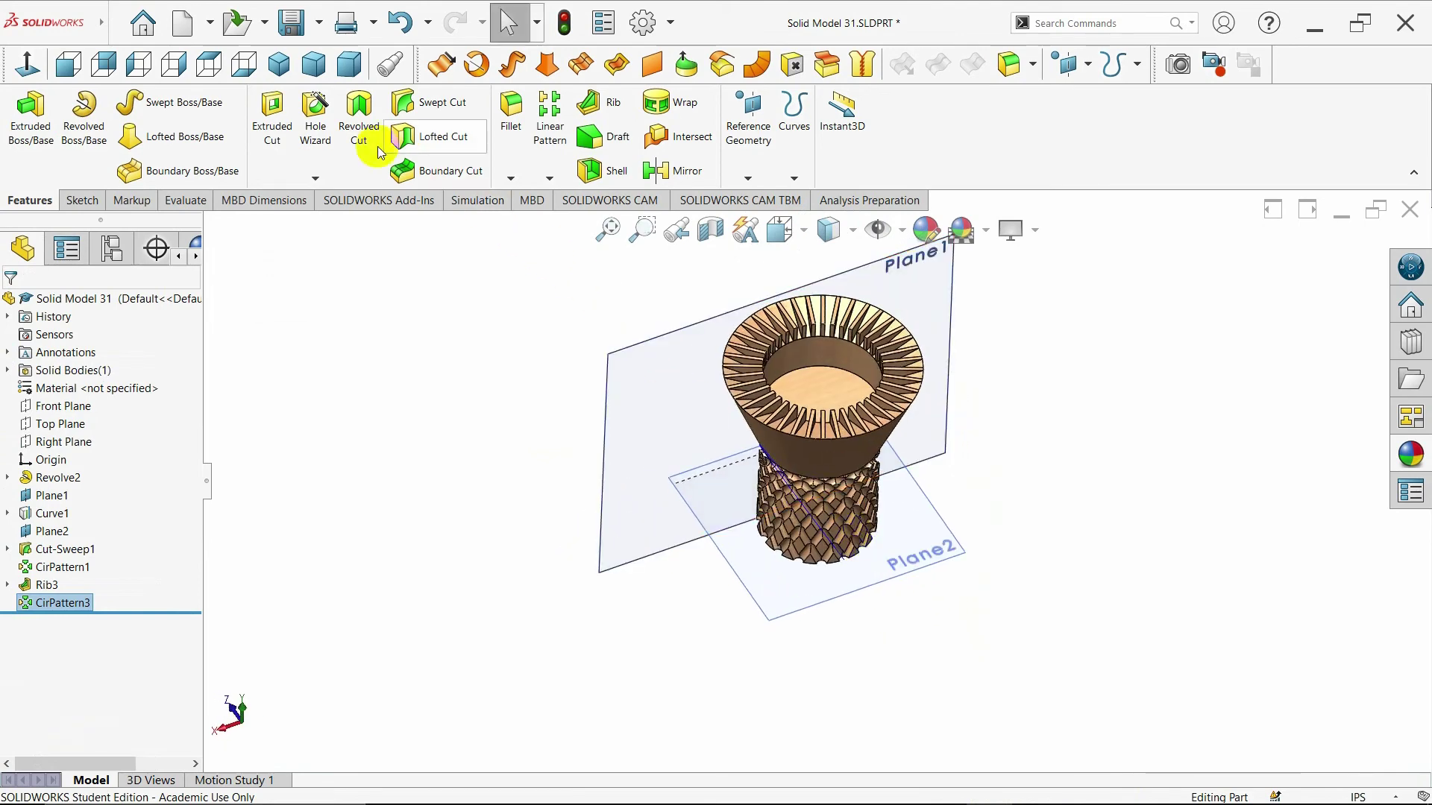
click(278, 66)
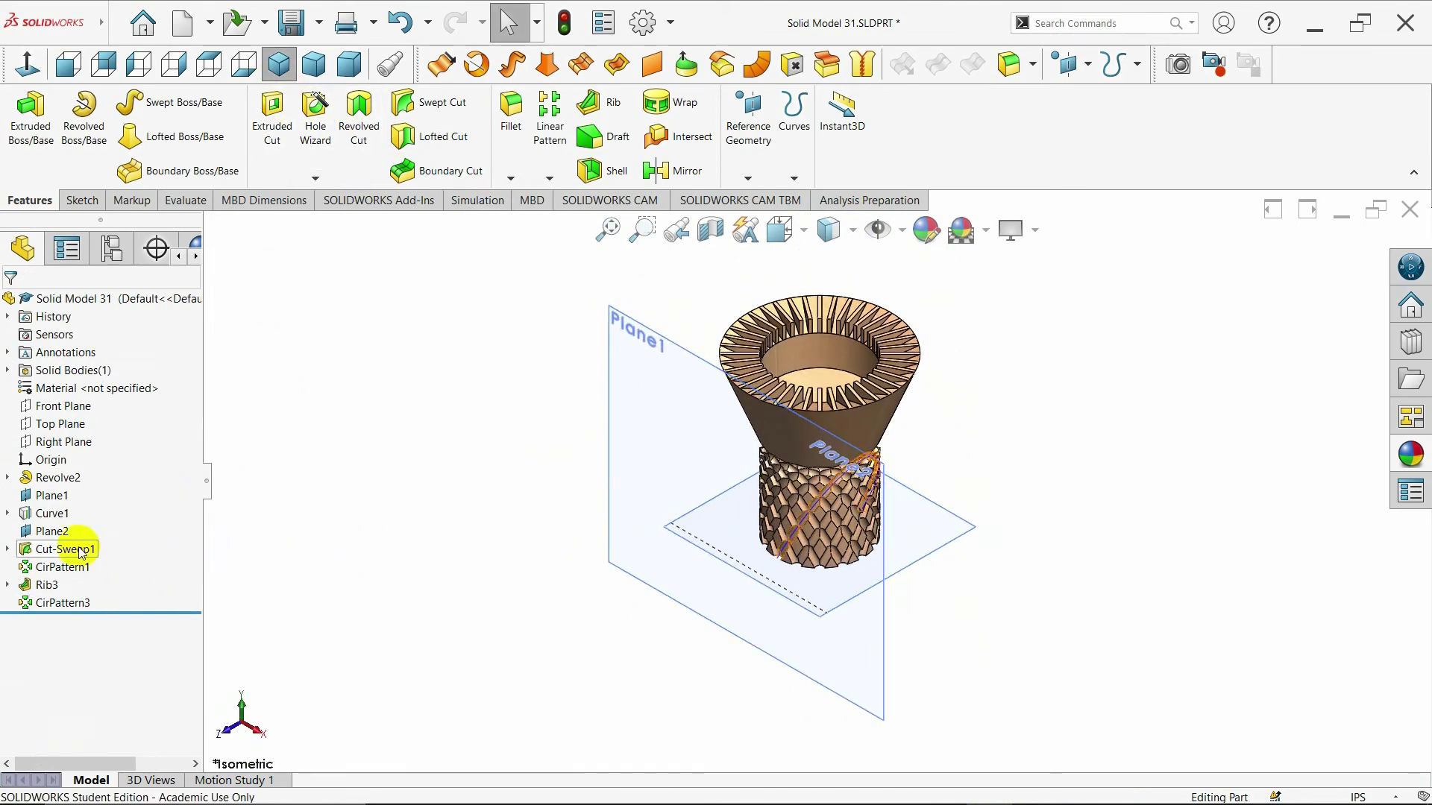
click(47, 531)
ctrl+click(46, 495)
right_click(49, 495)
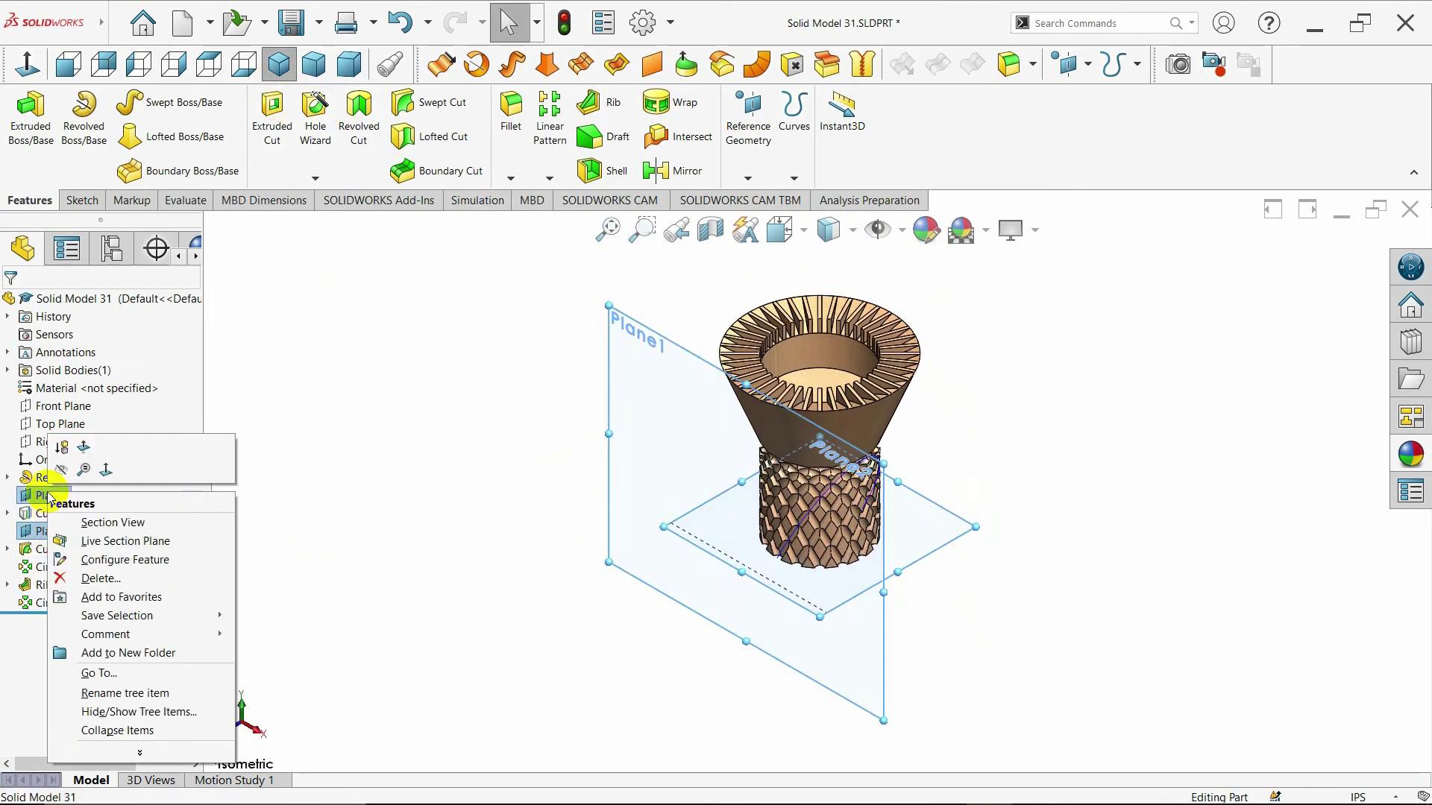
click(61, 471)
click(371, 489)
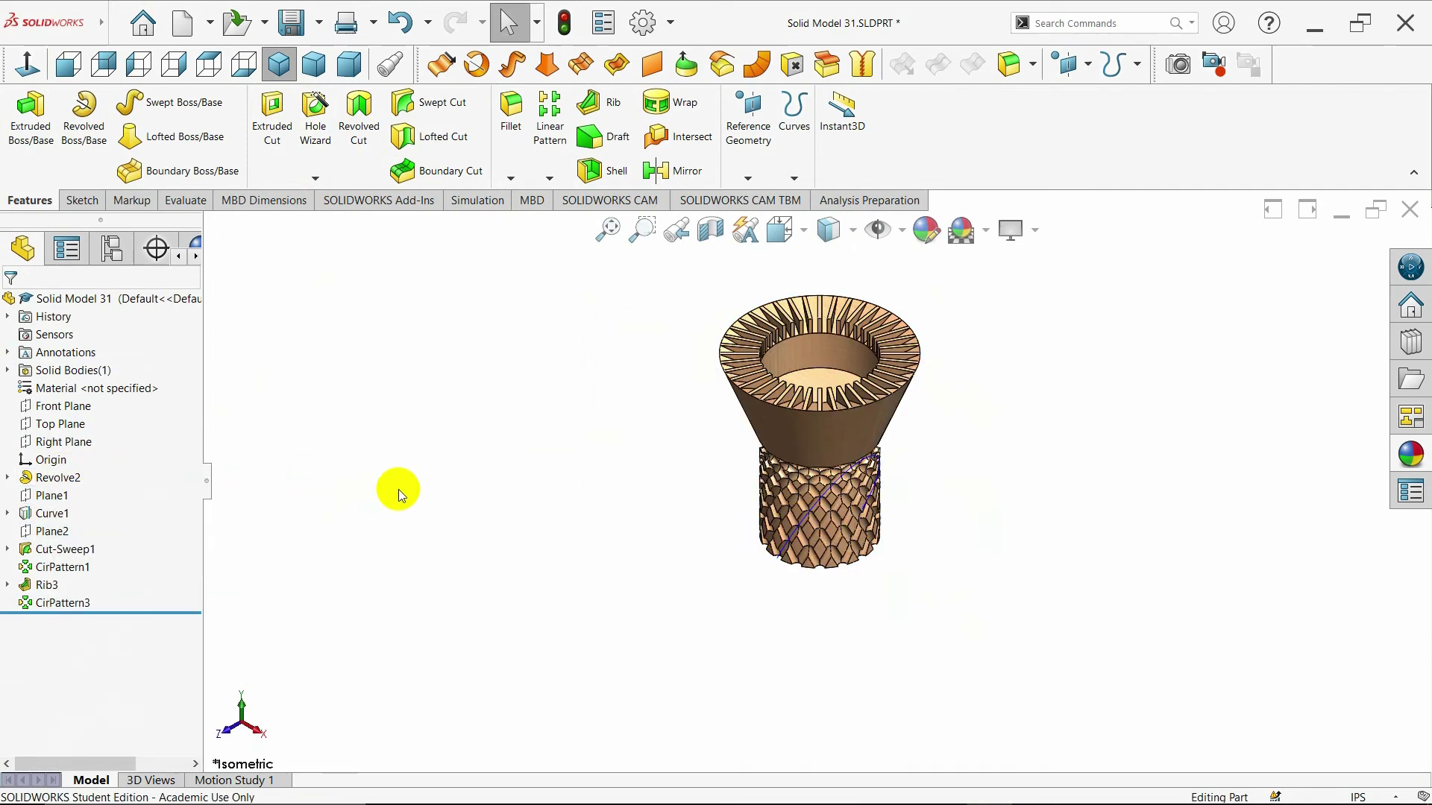
click(33, 517)
click(43, 495)
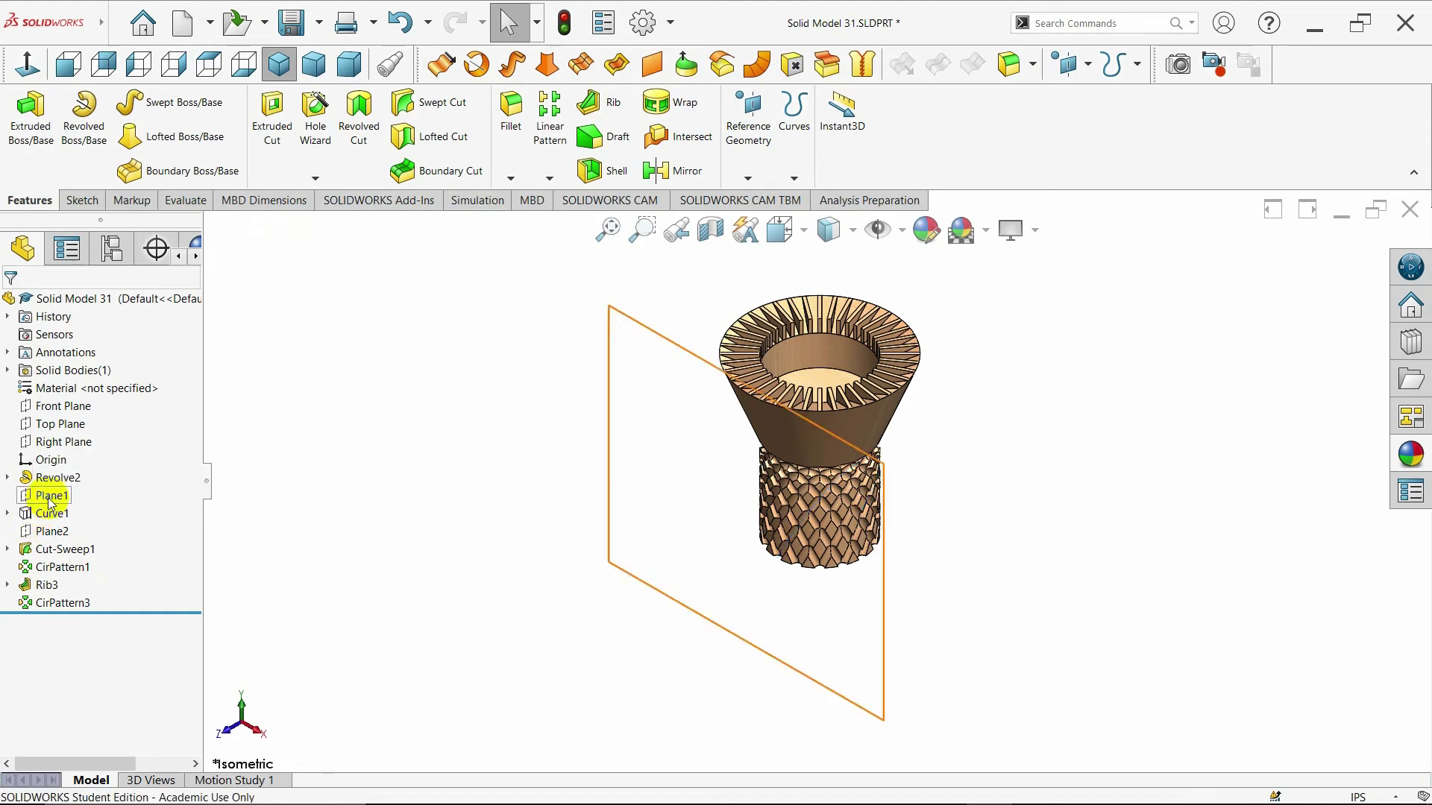
click(276, 72)
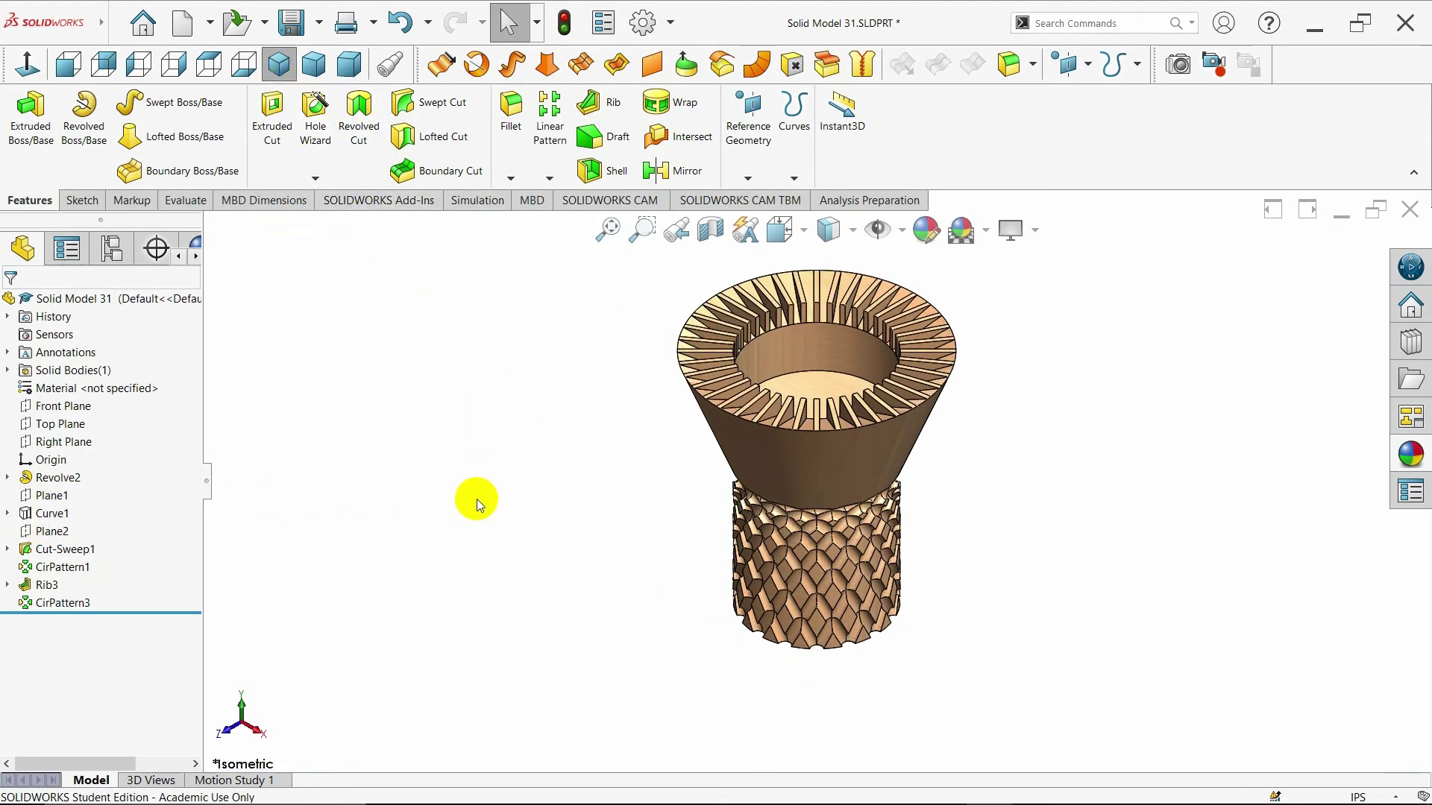
middle_drag(477, 499, 537, 589)
middle_drag(545, 508, 530, 287)
middle_drag(530, 346, 537, 410)
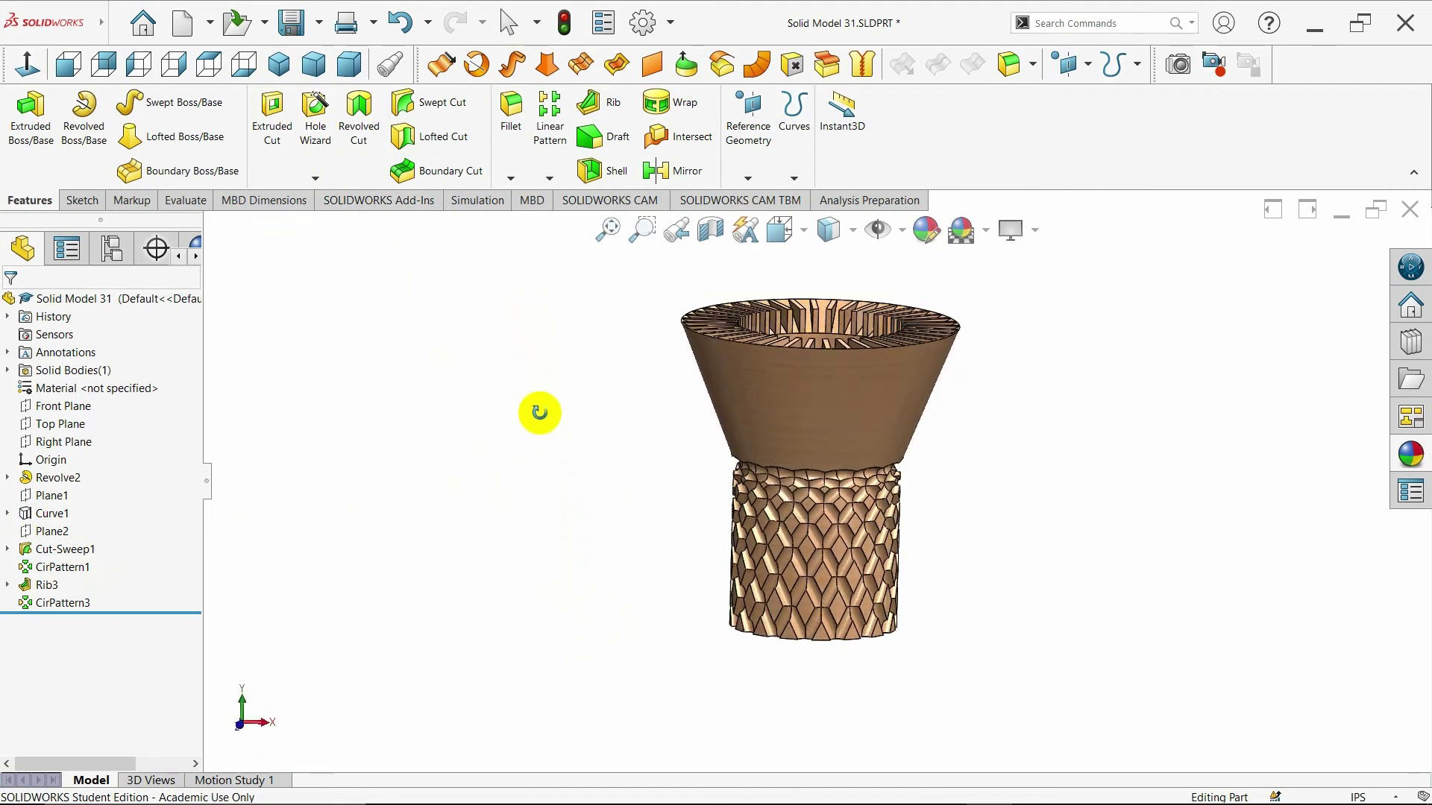
click(279, 63)
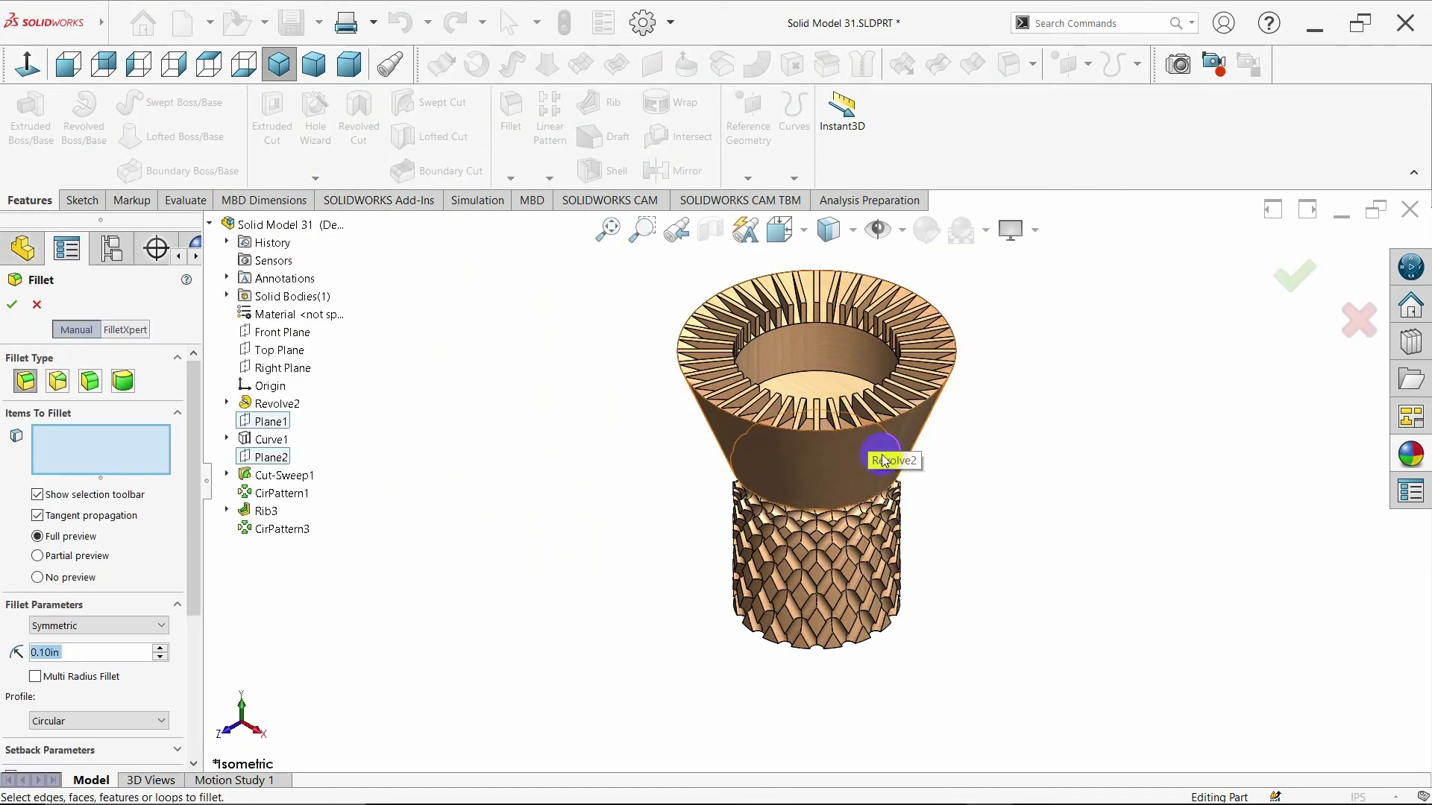
Try to fillet the flare's outer top rim edge with a symmetric 1.00 in radius
click(824, 463)
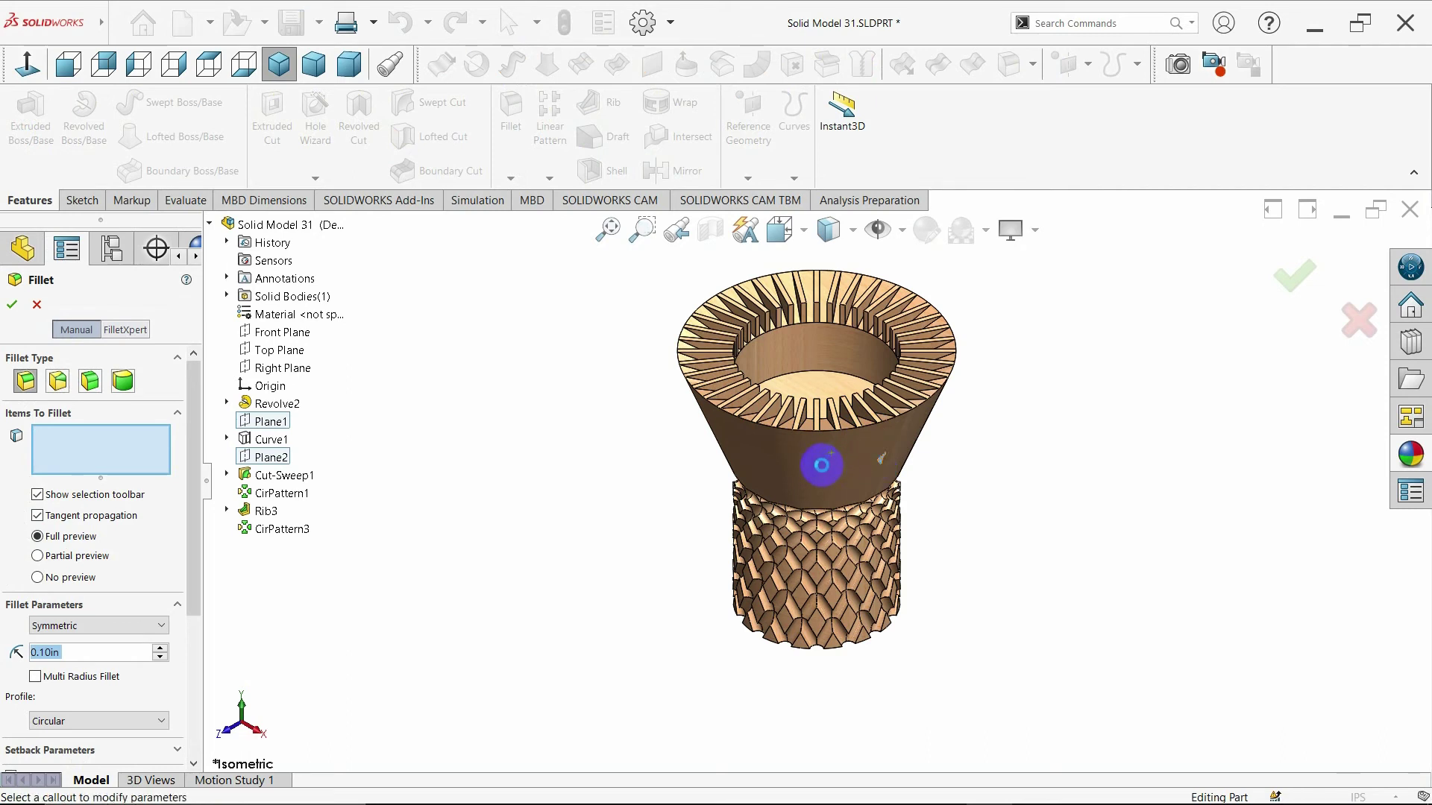
click(881, 456)
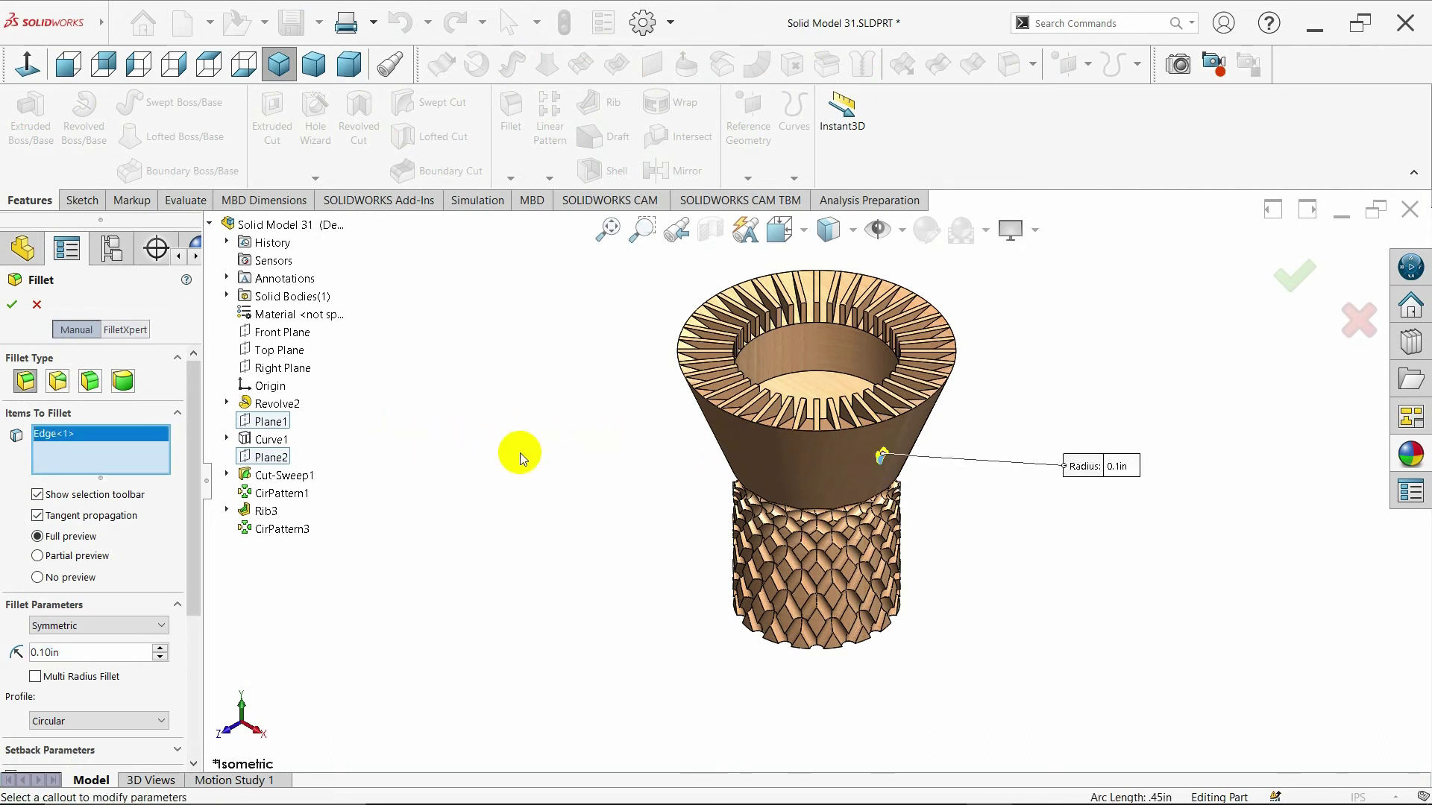
right_click(110, 438)
click(141, 459)
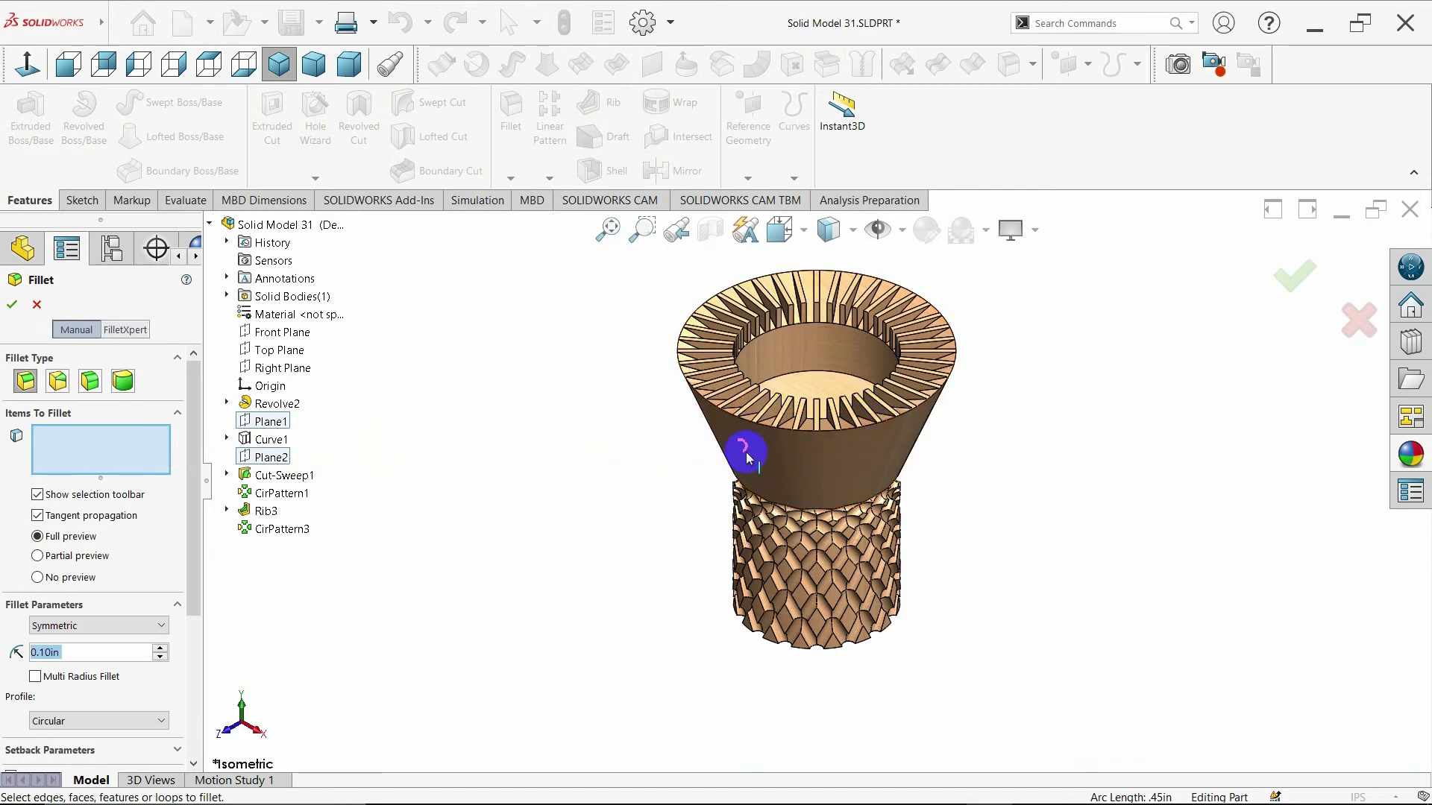
click(808, 439)
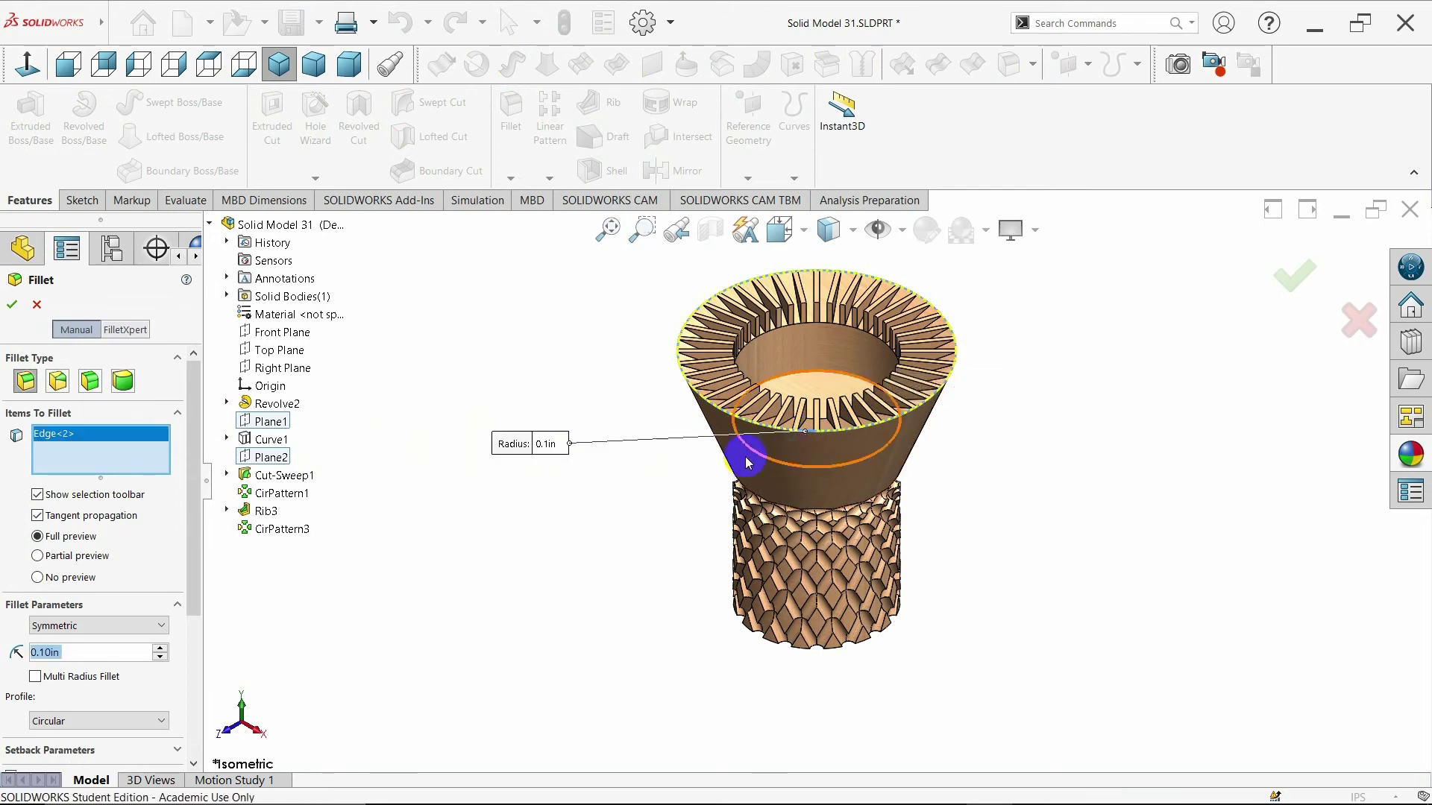
click(158, 648)
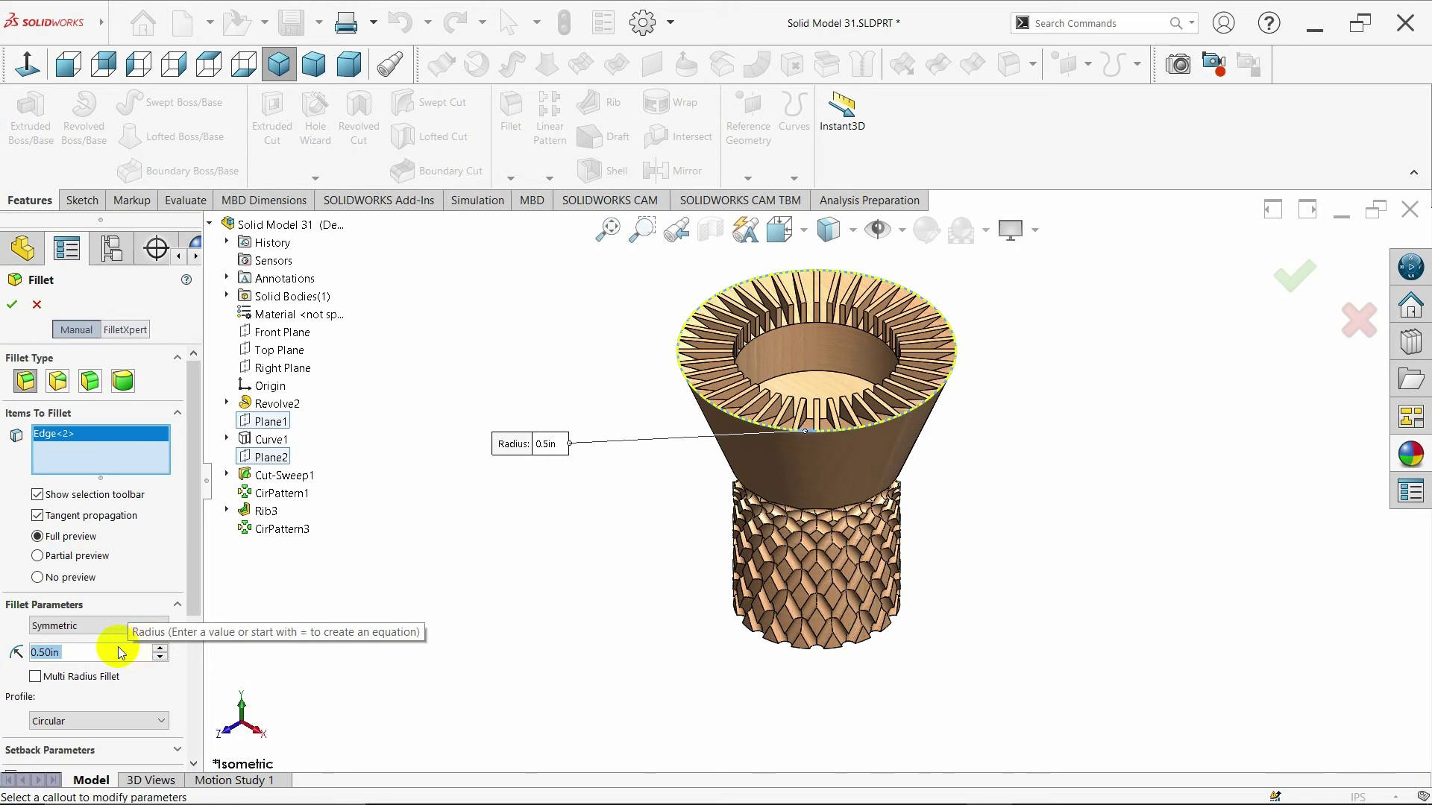
text(1)
key(Return)
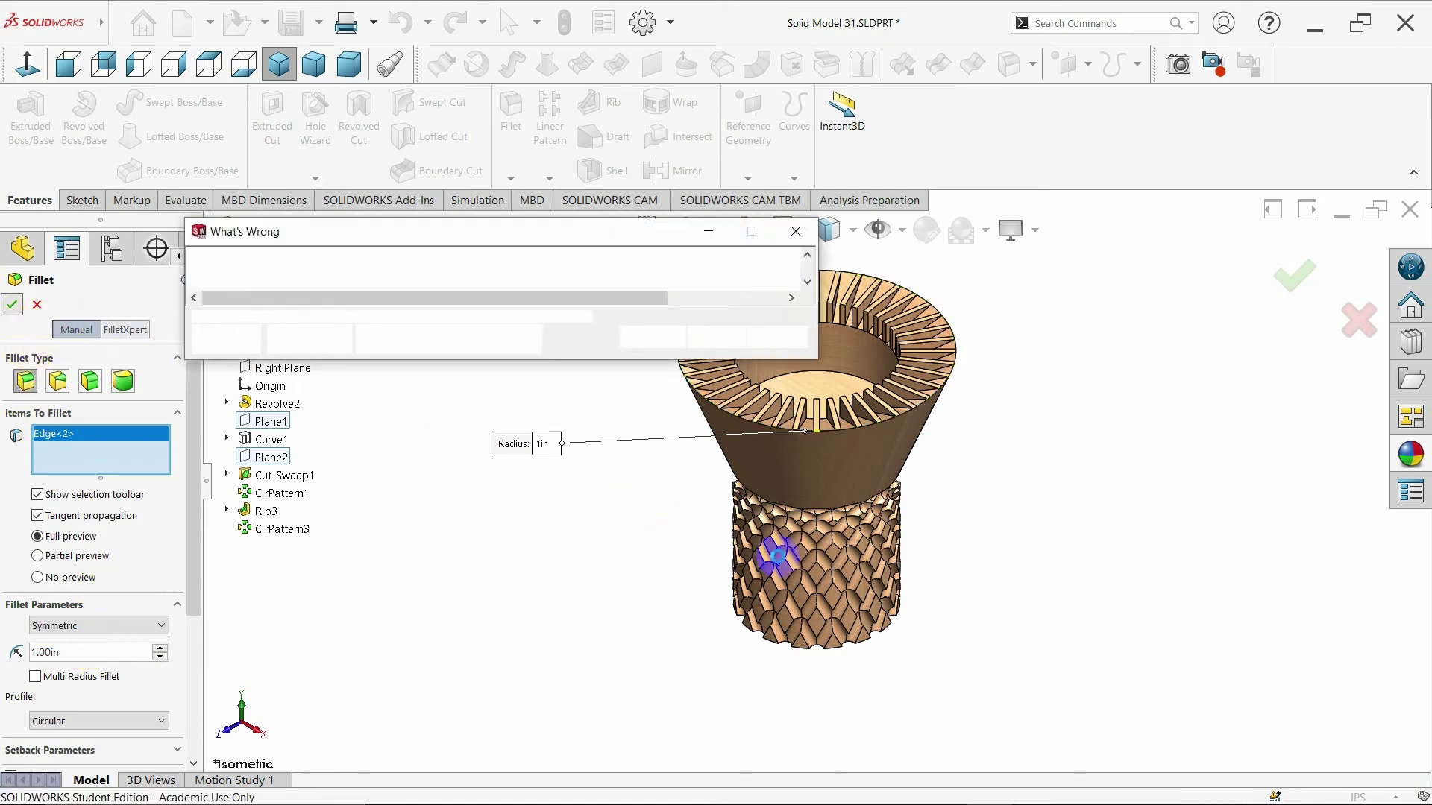
click(709, 343)
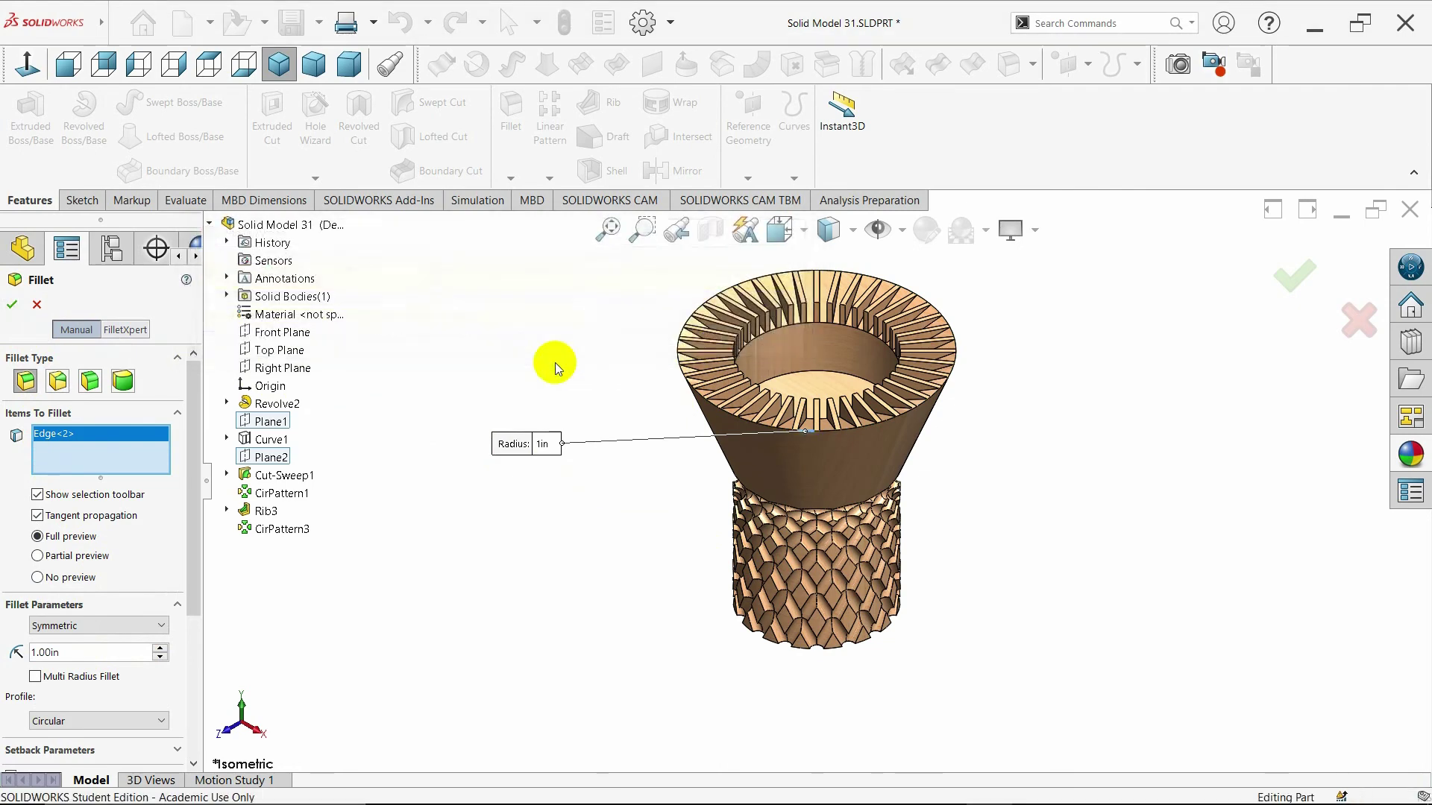
click(37, 305)
middle_drag(825, 467, 795, 485)
click(279, 64)
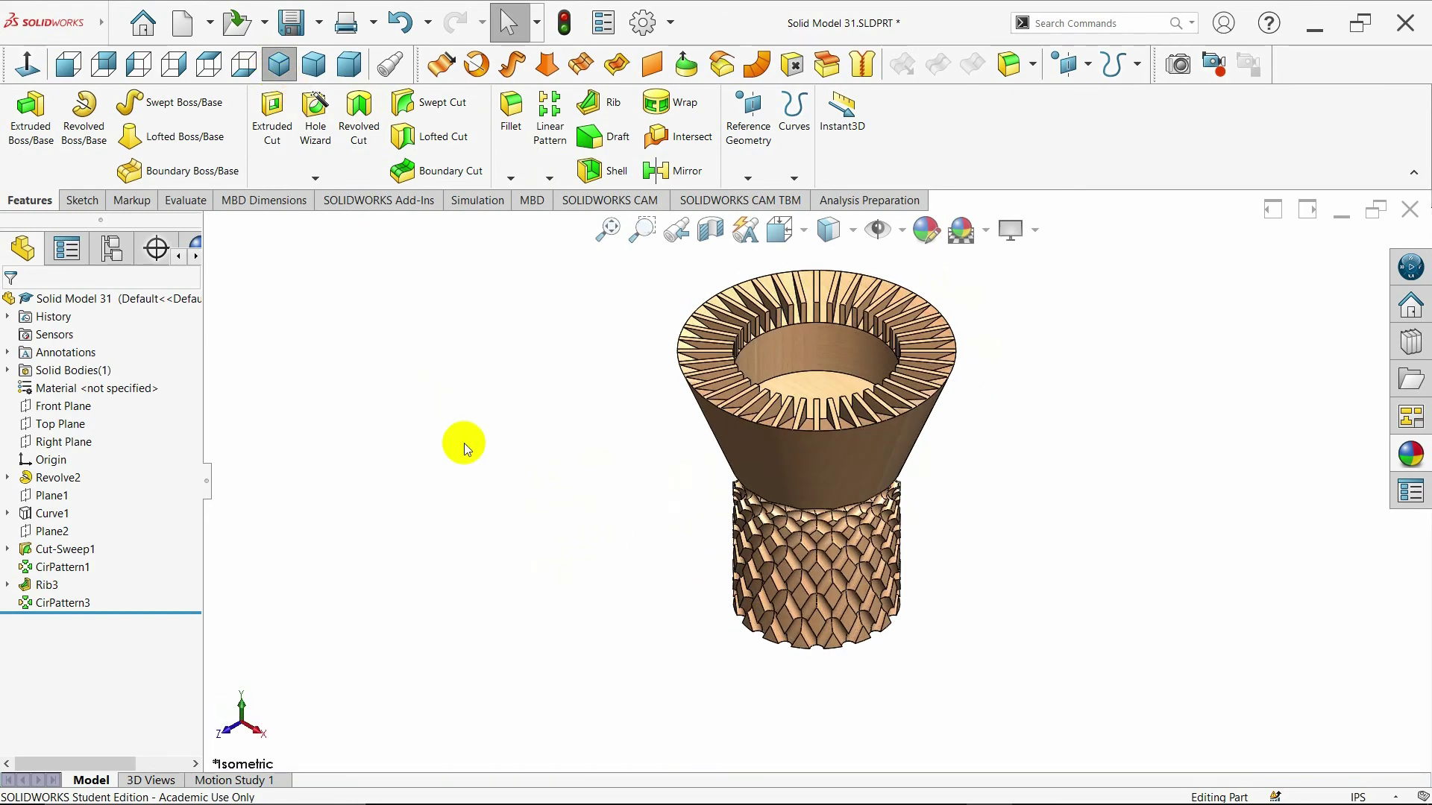
Examine the interior in a section offset about 0.62 in from the Front Plane from several angles, and close the section view
click(711, 230)
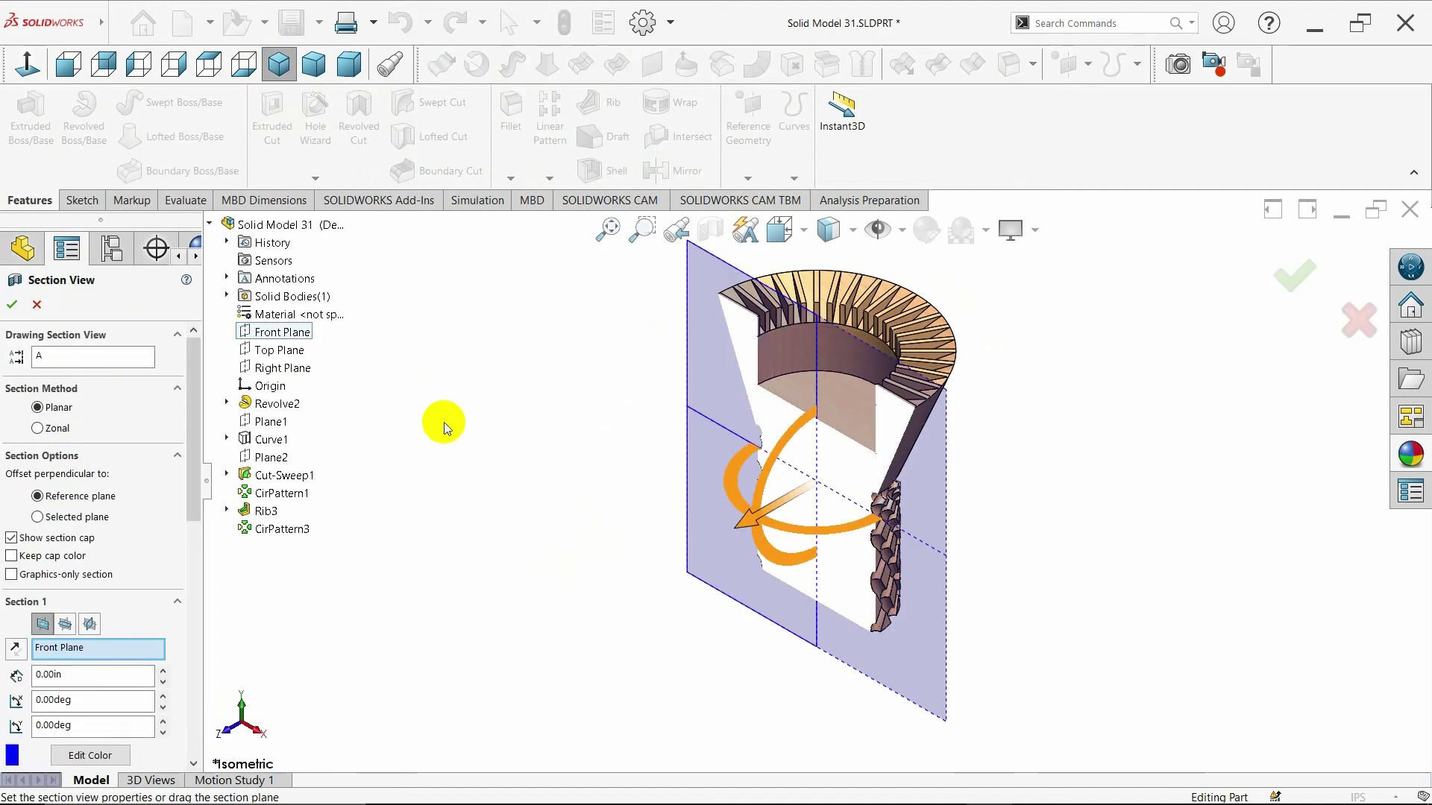
drag(762, 520, 760, 579)
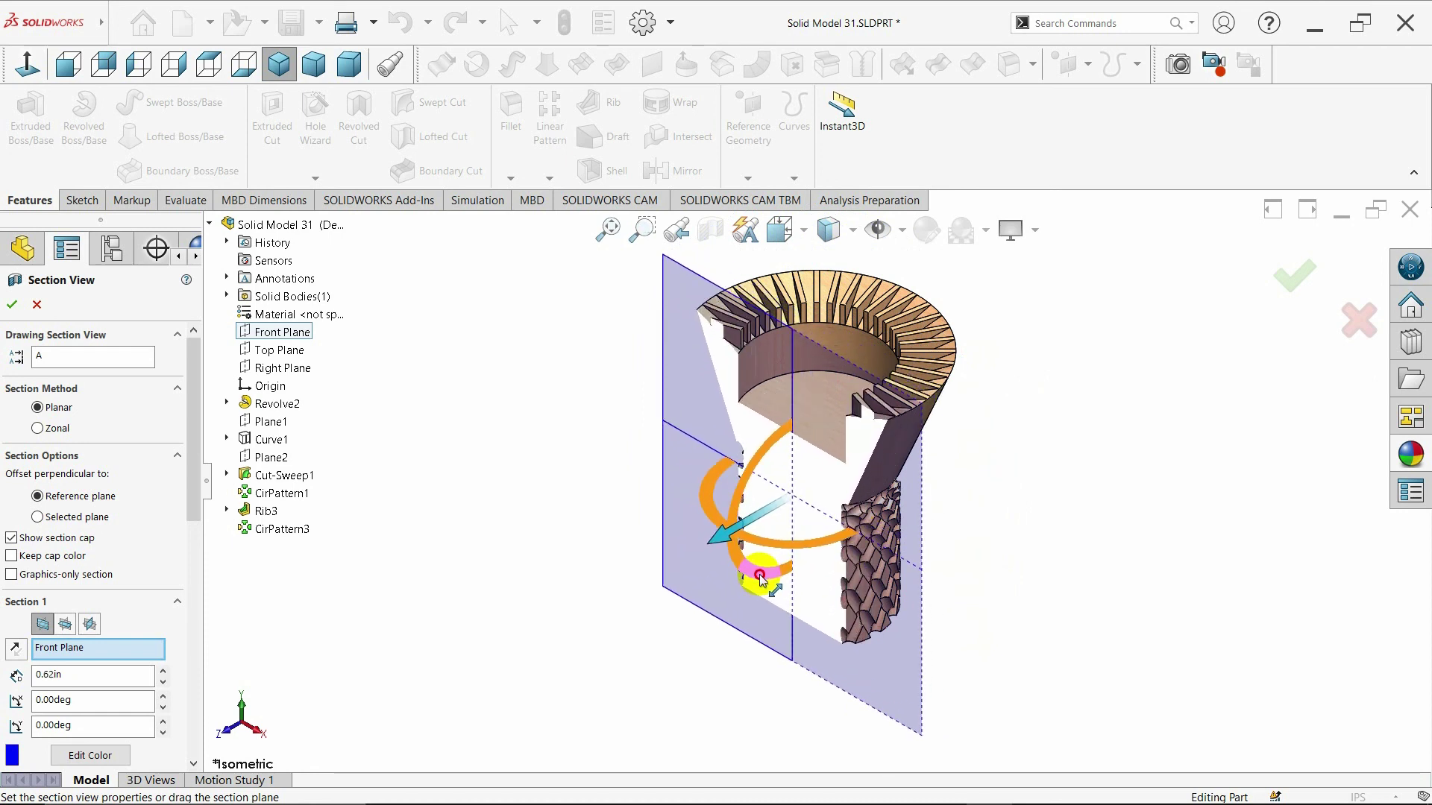
click(13, 305)
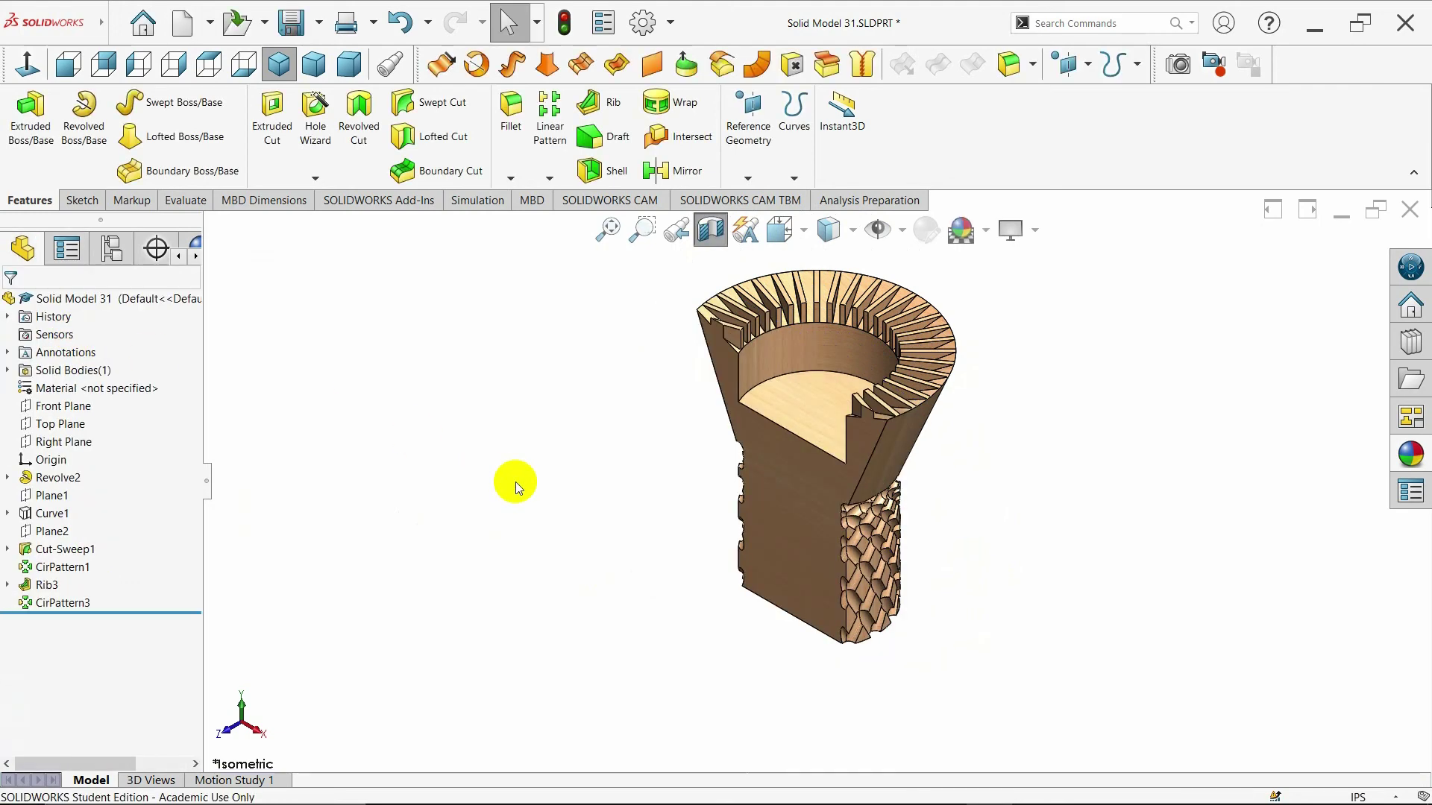
click(319, 69)
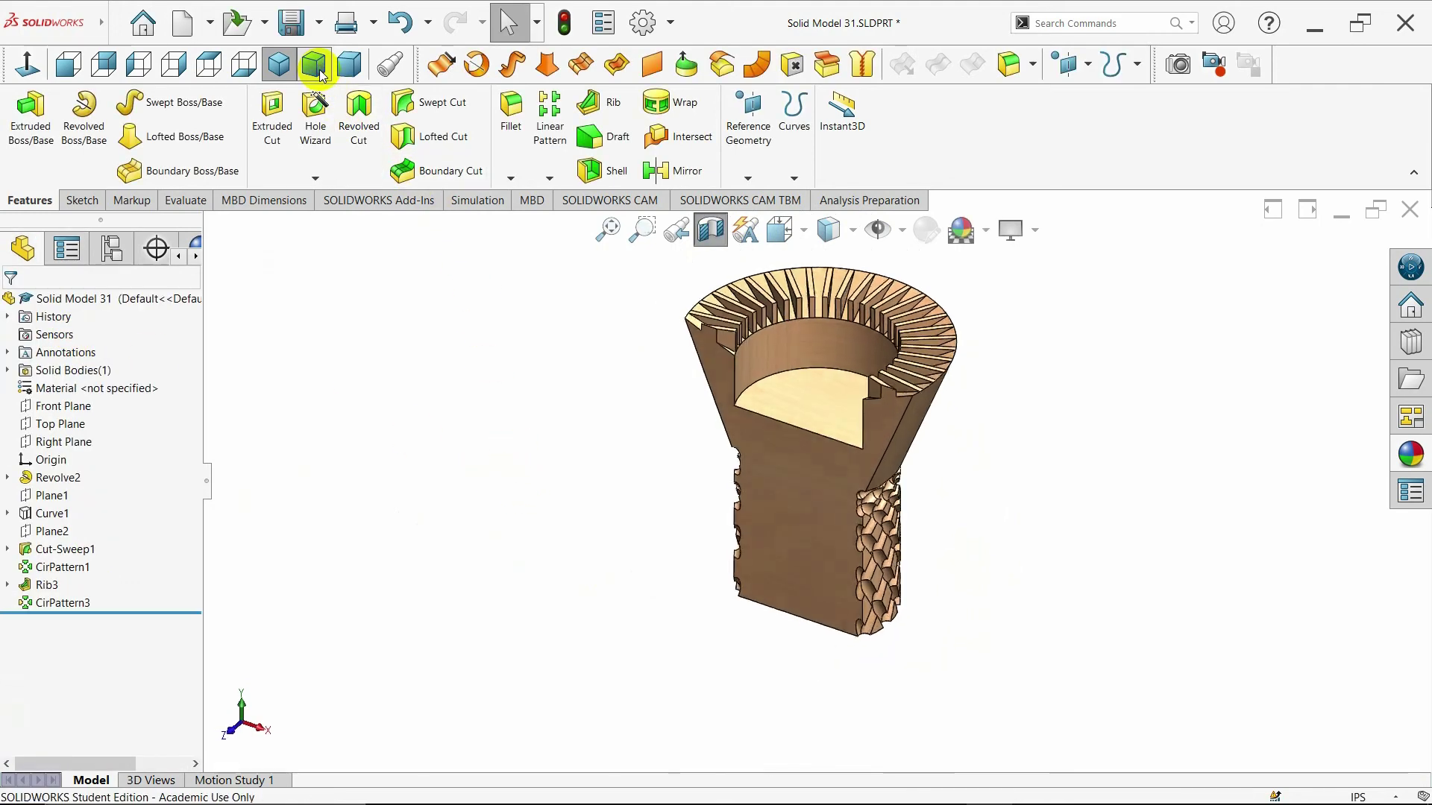
click(347, 67)
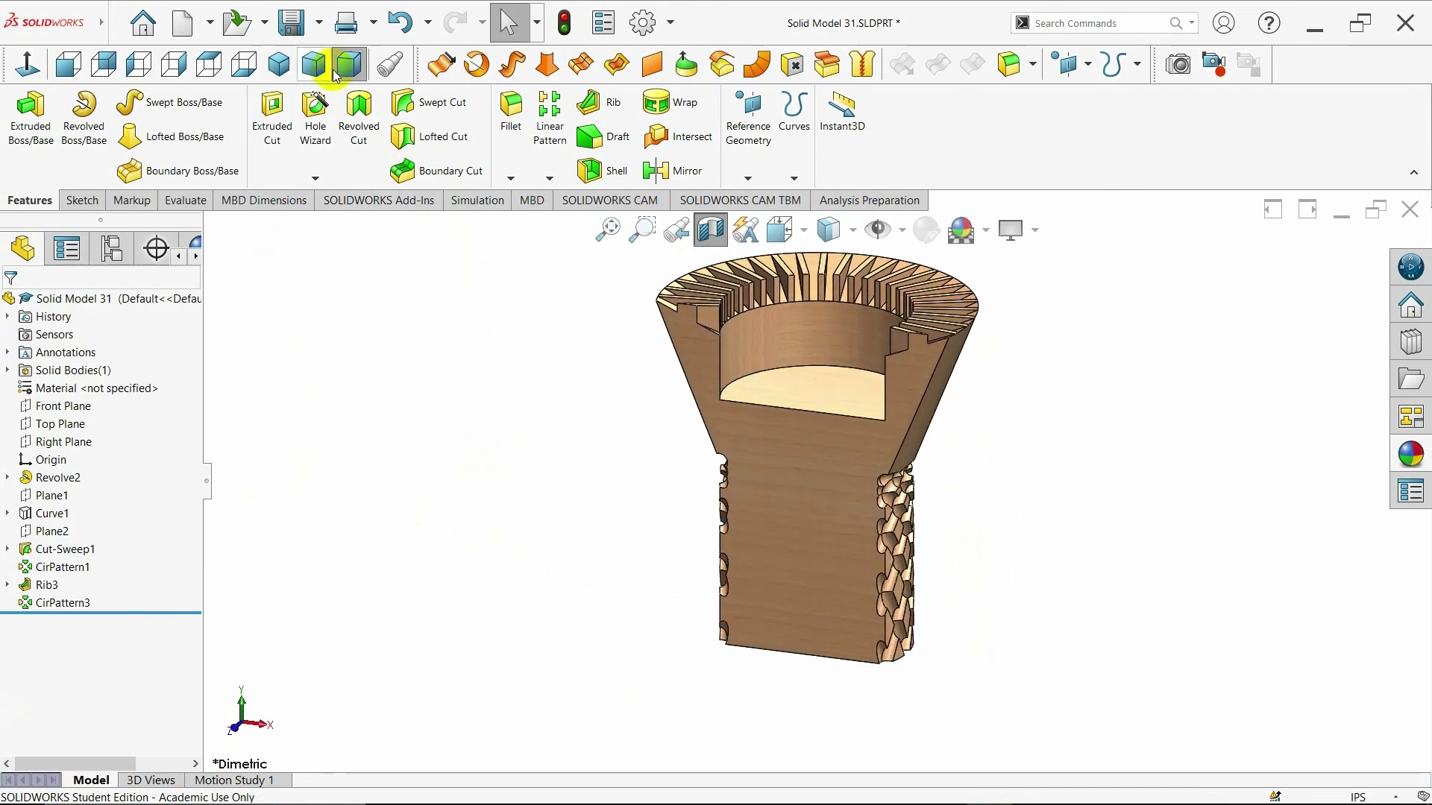
click(279, 64)
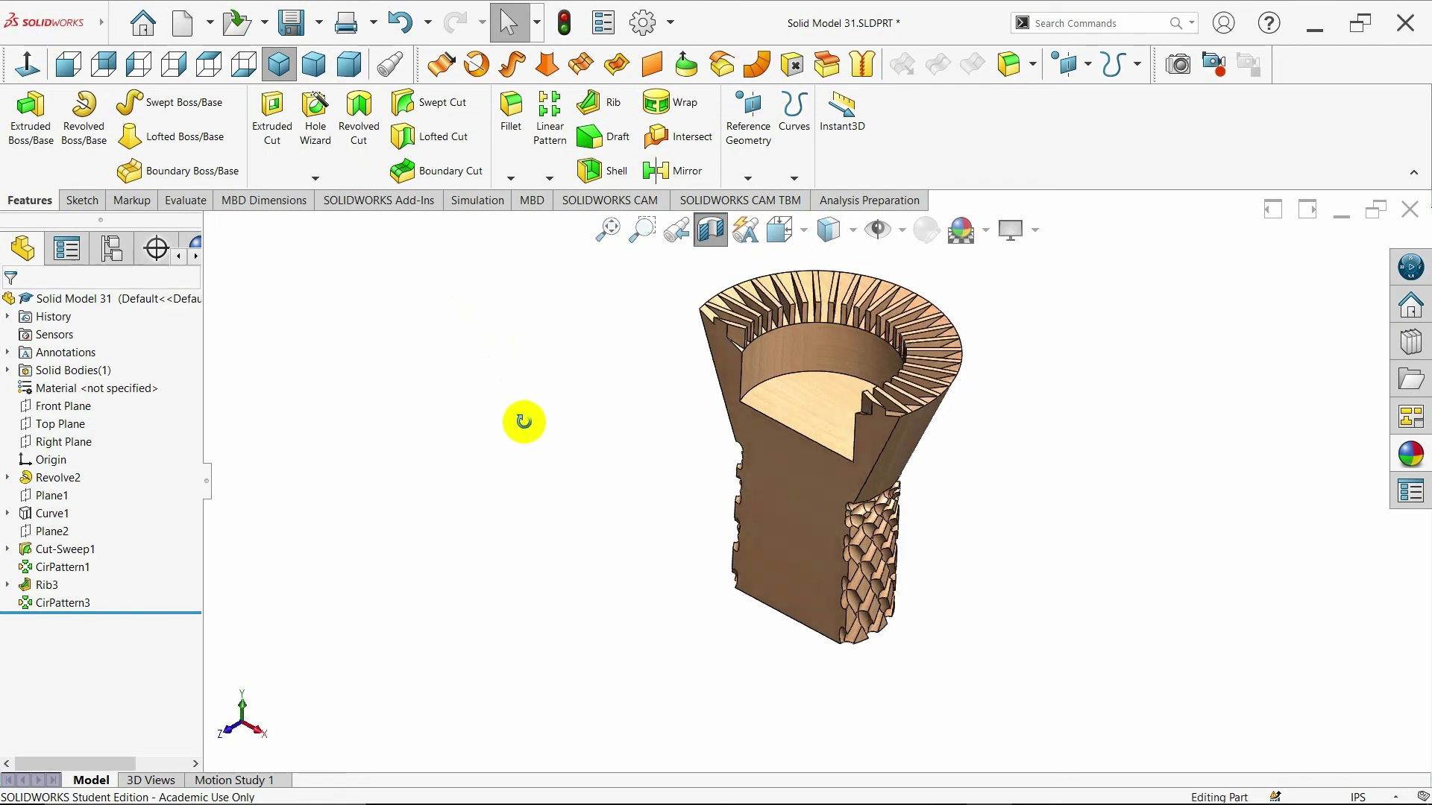
middle_drag(523, 422, 585, 616)
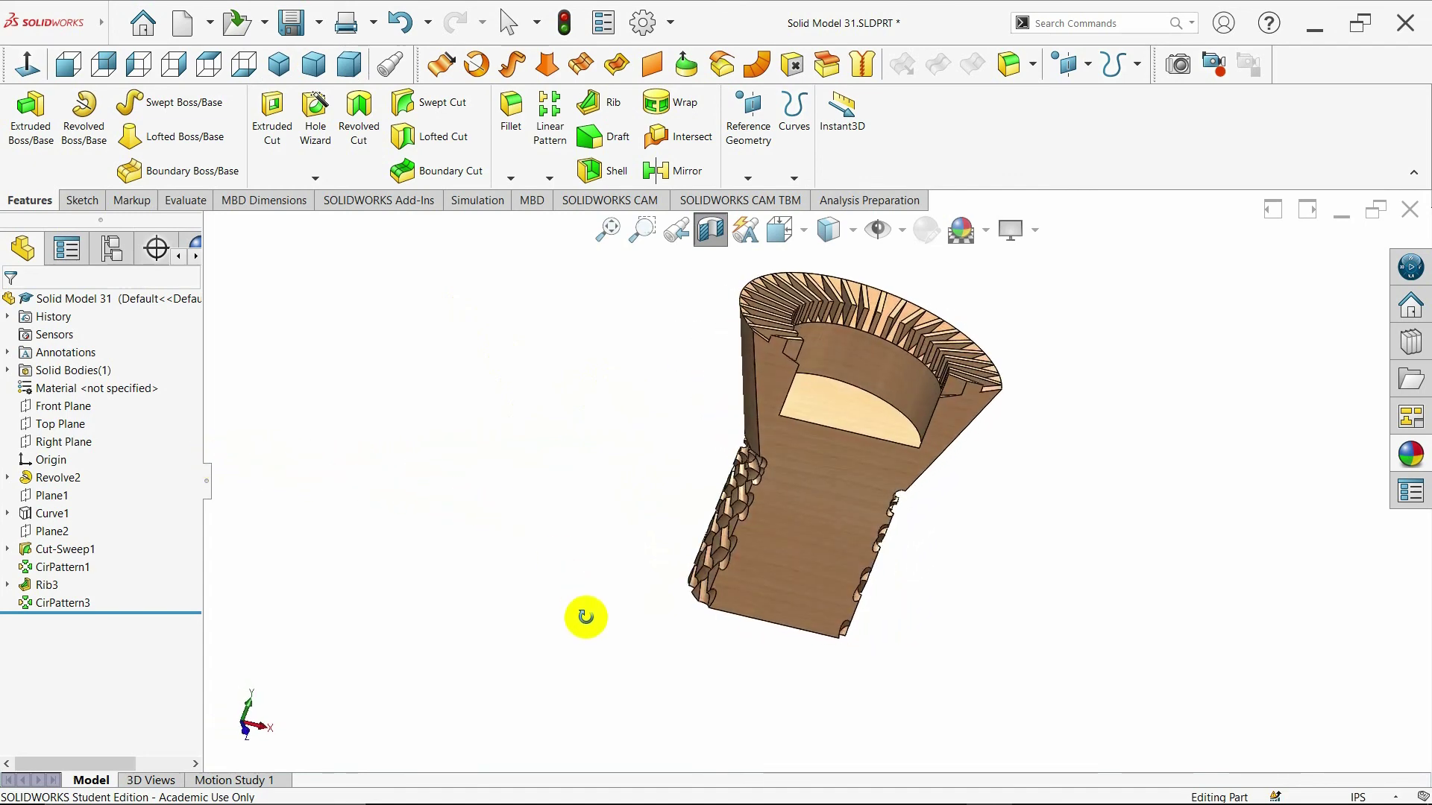
click(280, 66)
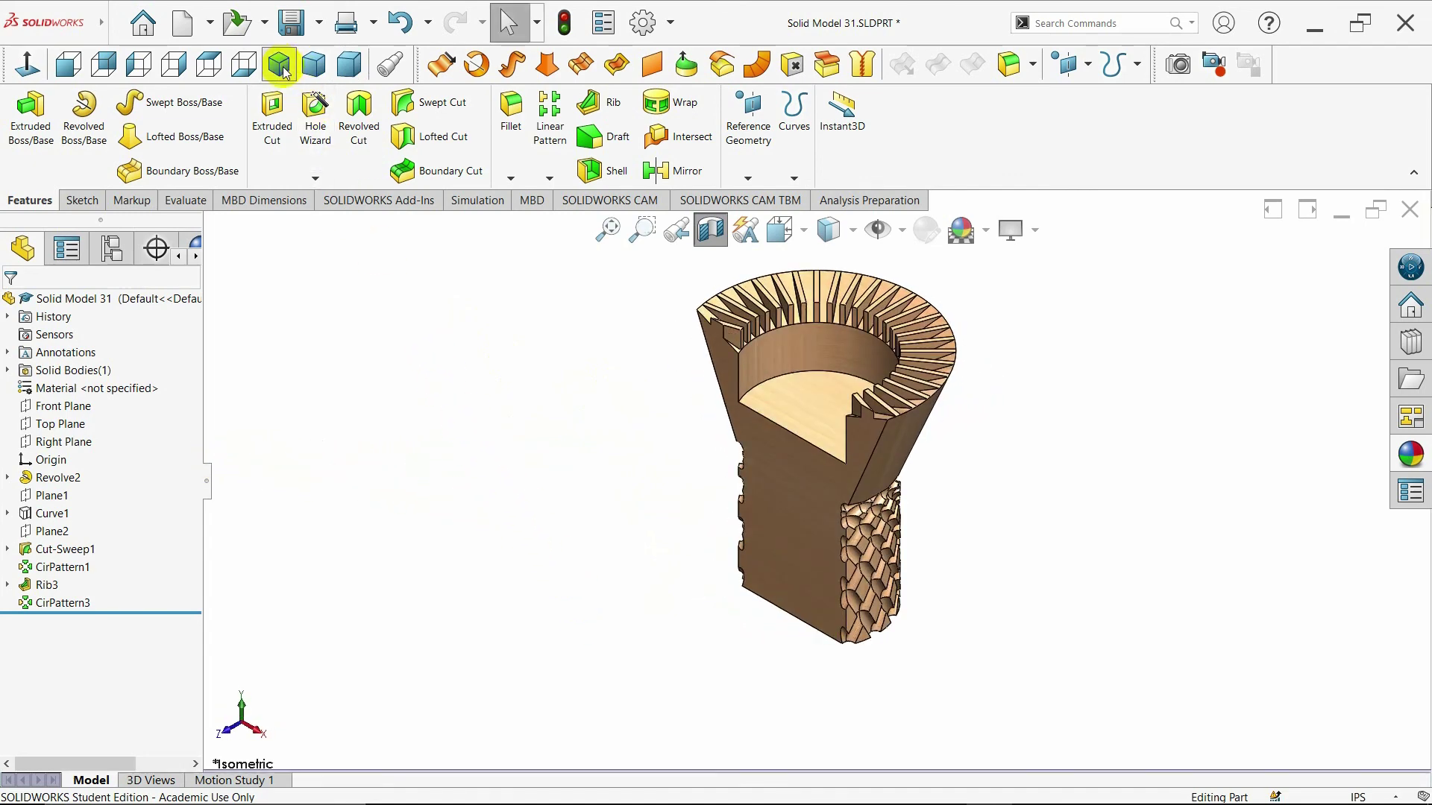
click(709, 231)
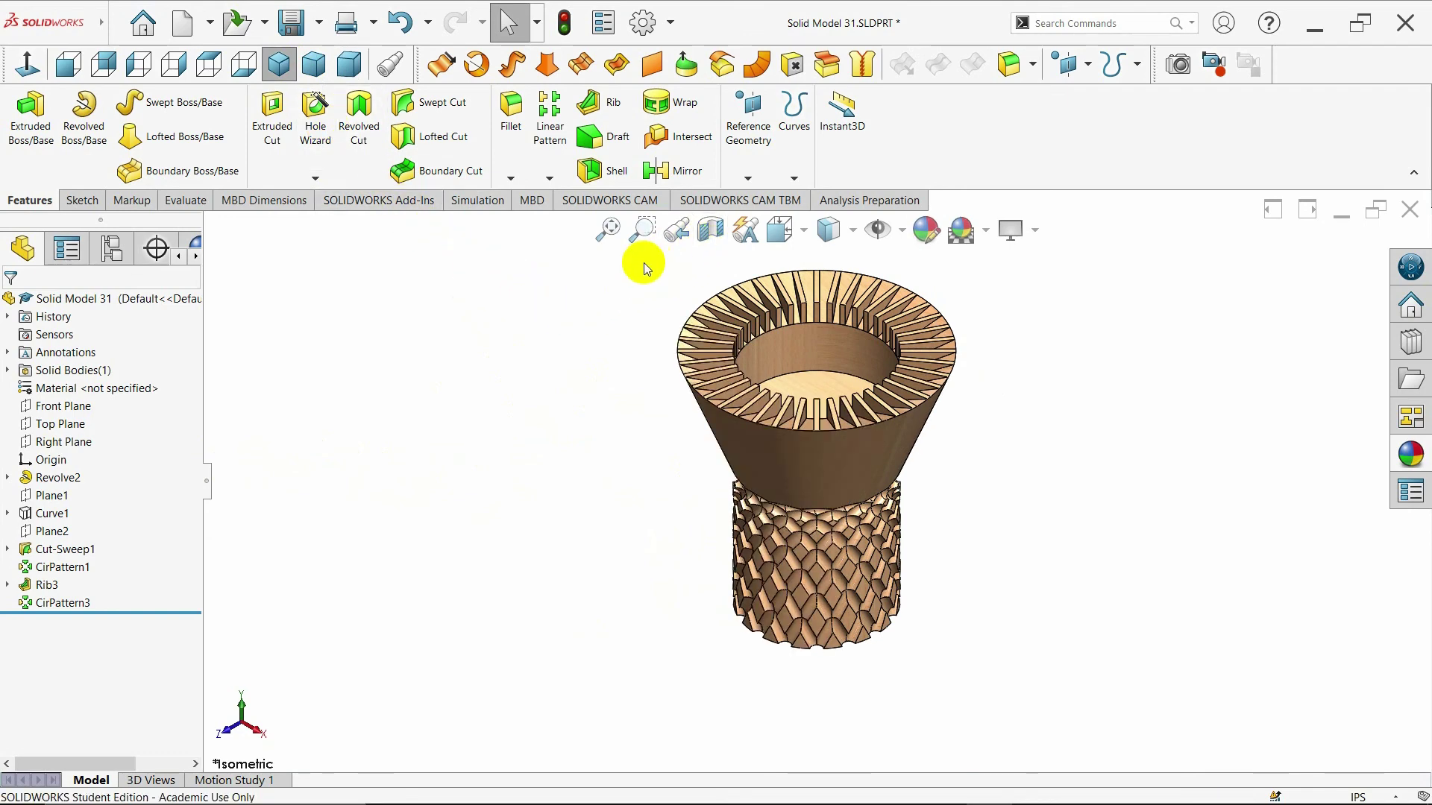
Display the whole model in isometric view, shaded without edges
click(321, 73)
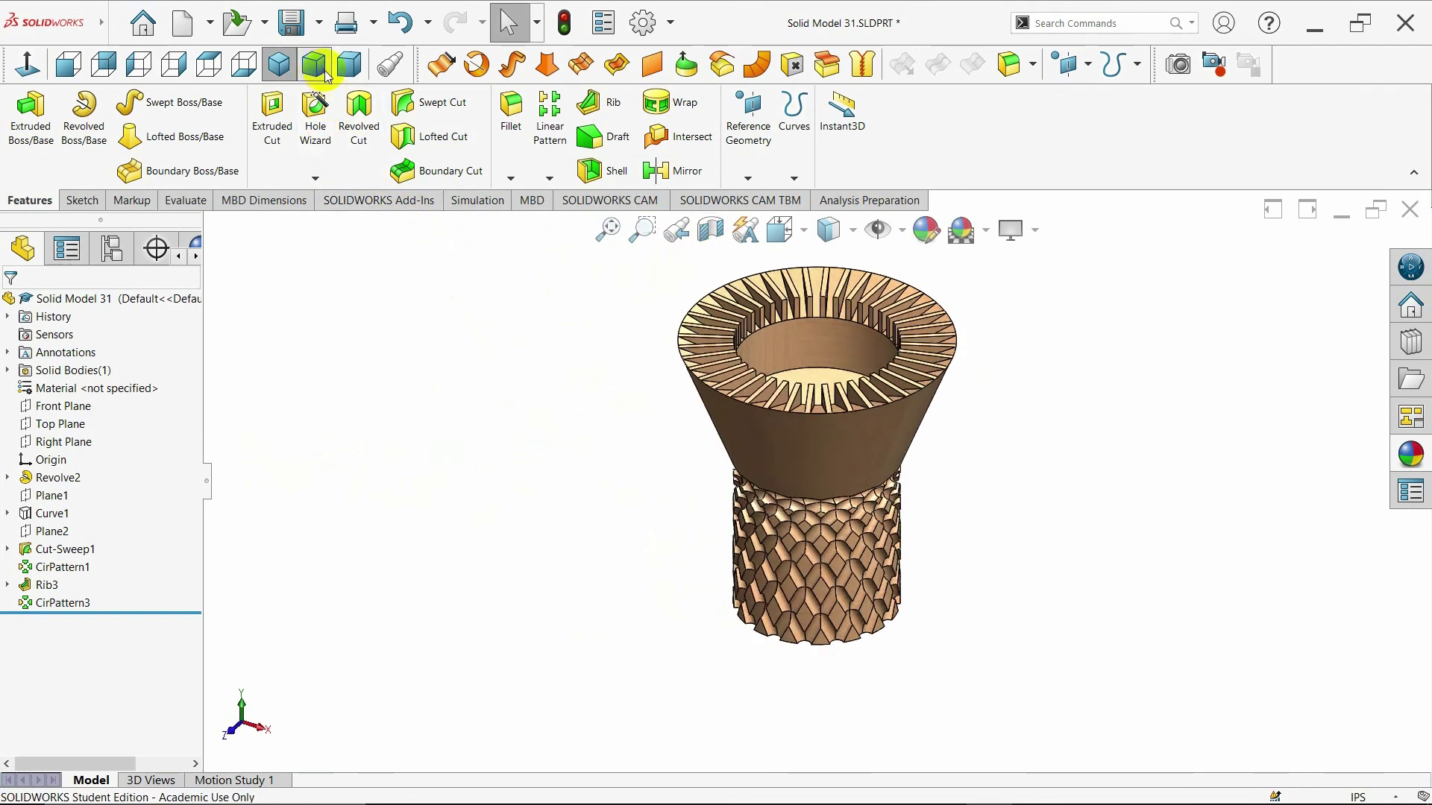
click(356, 70)
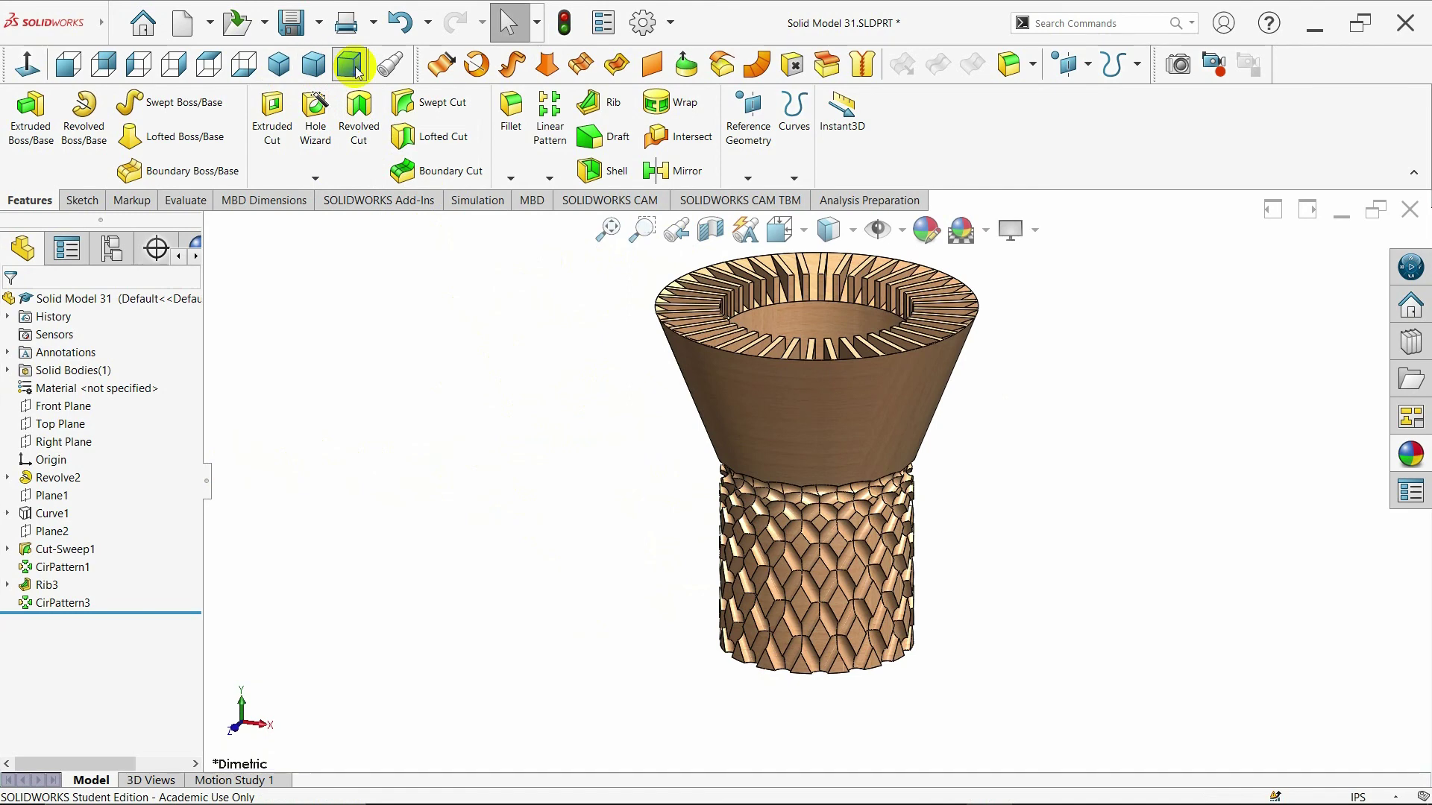
click(278, 69)
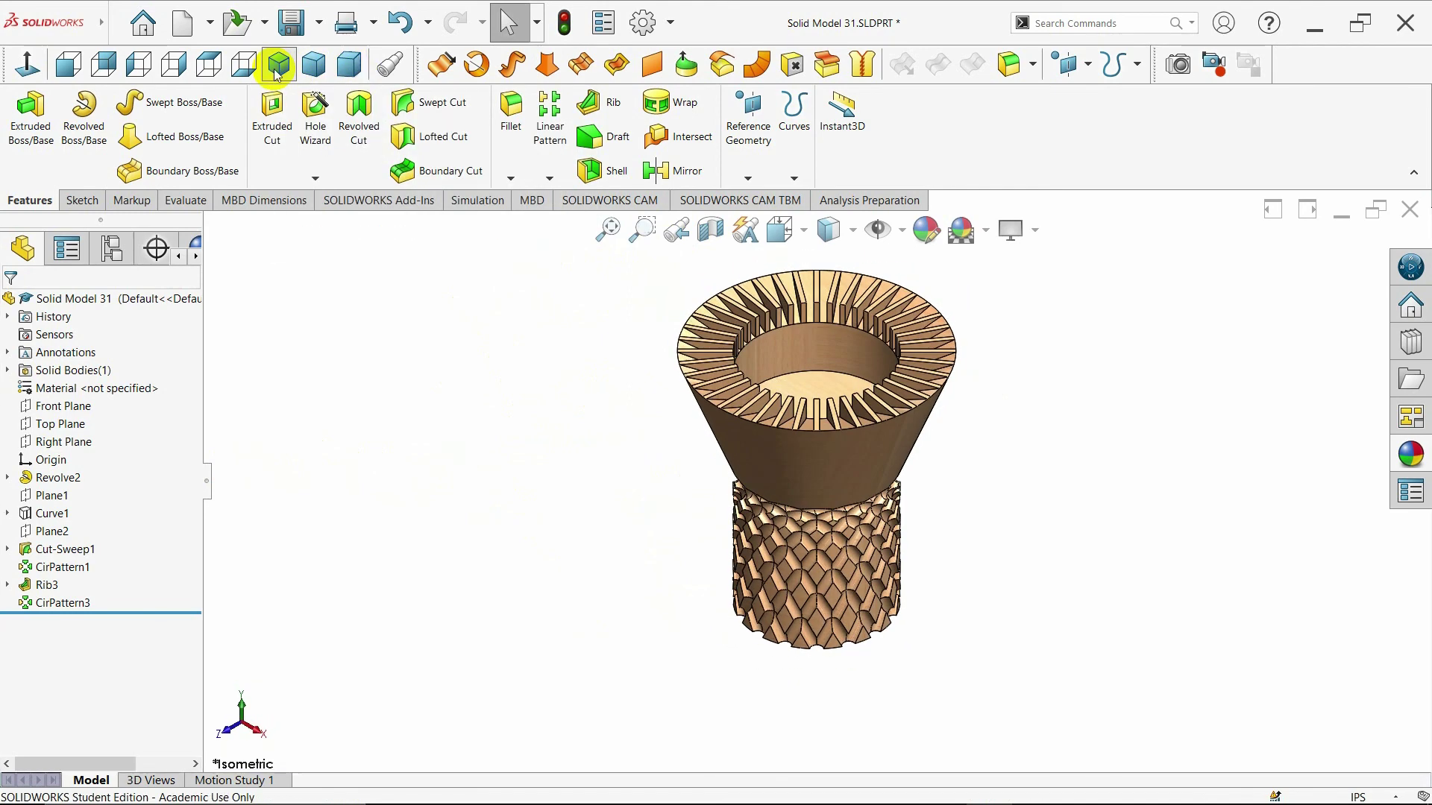
click(835, 231)
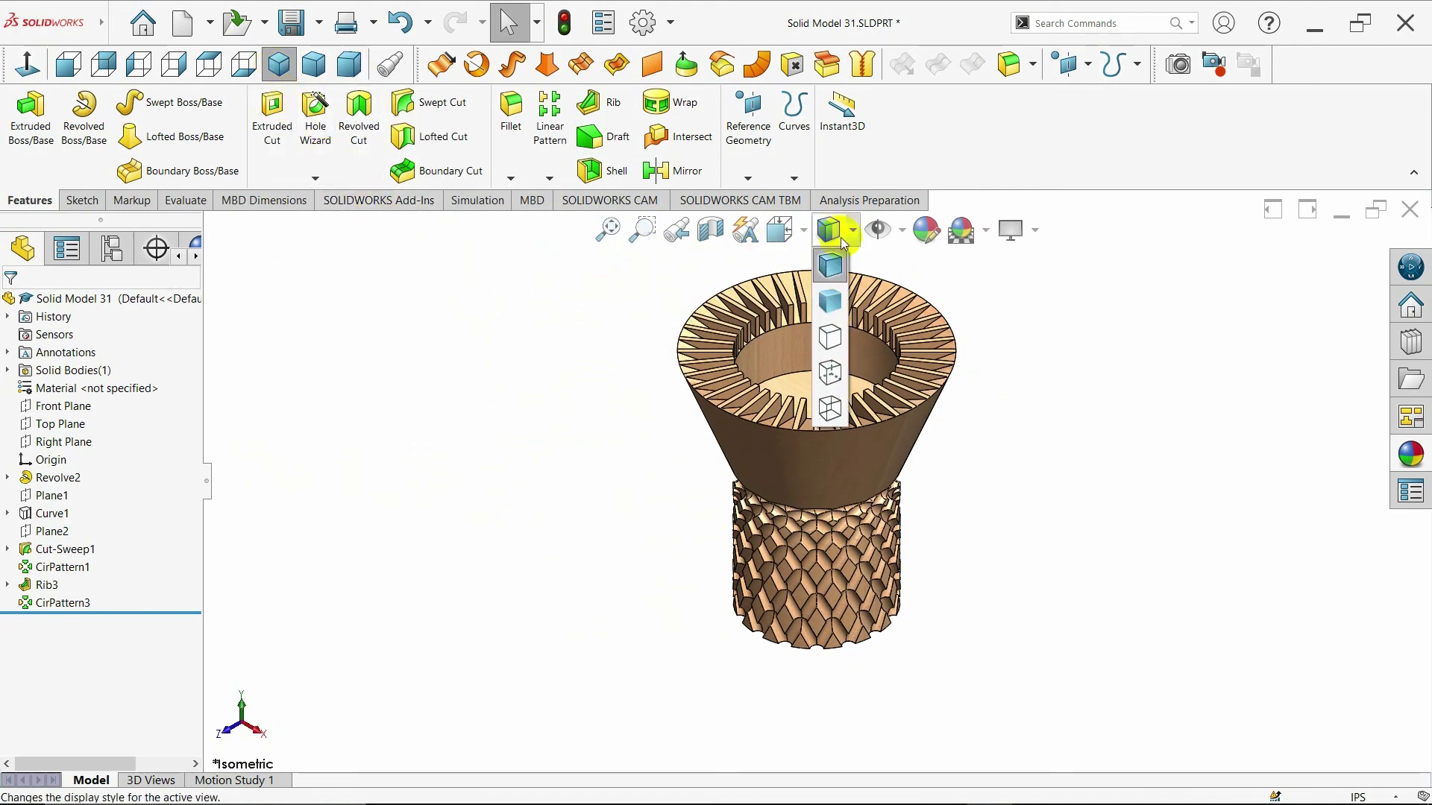
click(830, 298)
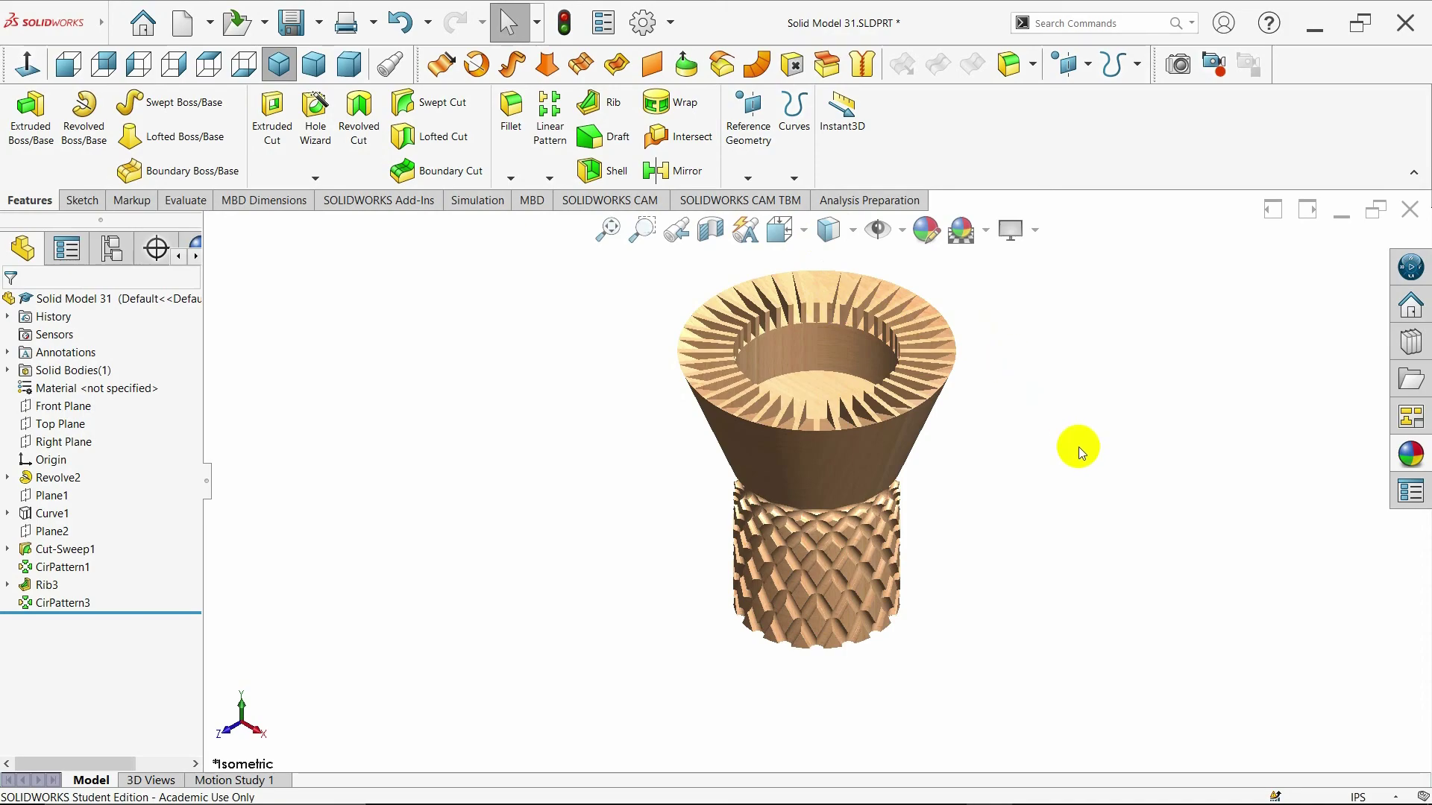